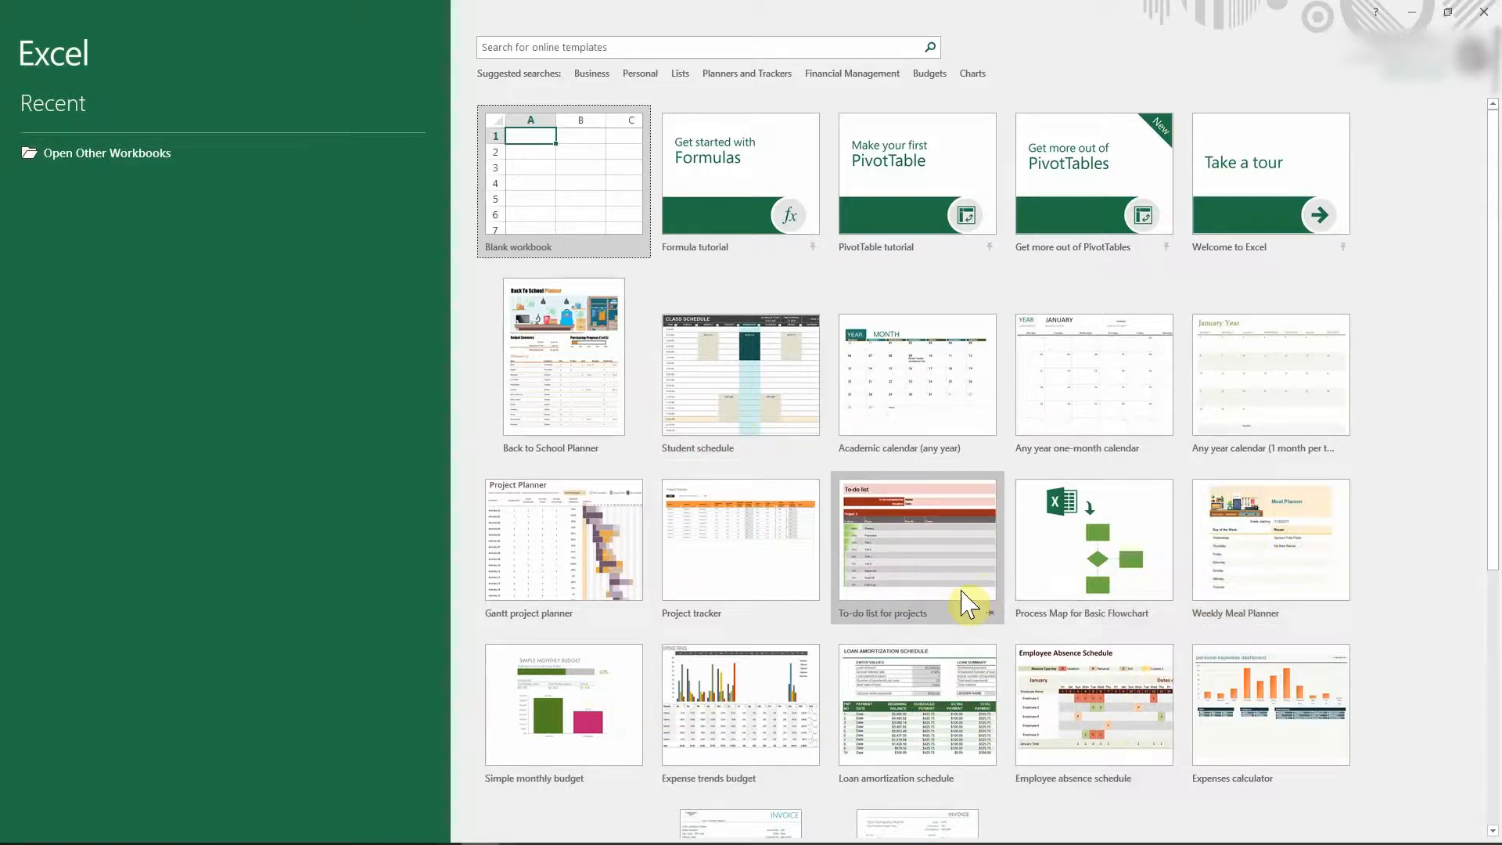
Step: Start a blank workbook (Book1) and select cells I7 and I5
scroll(968, 604, "down", 3)
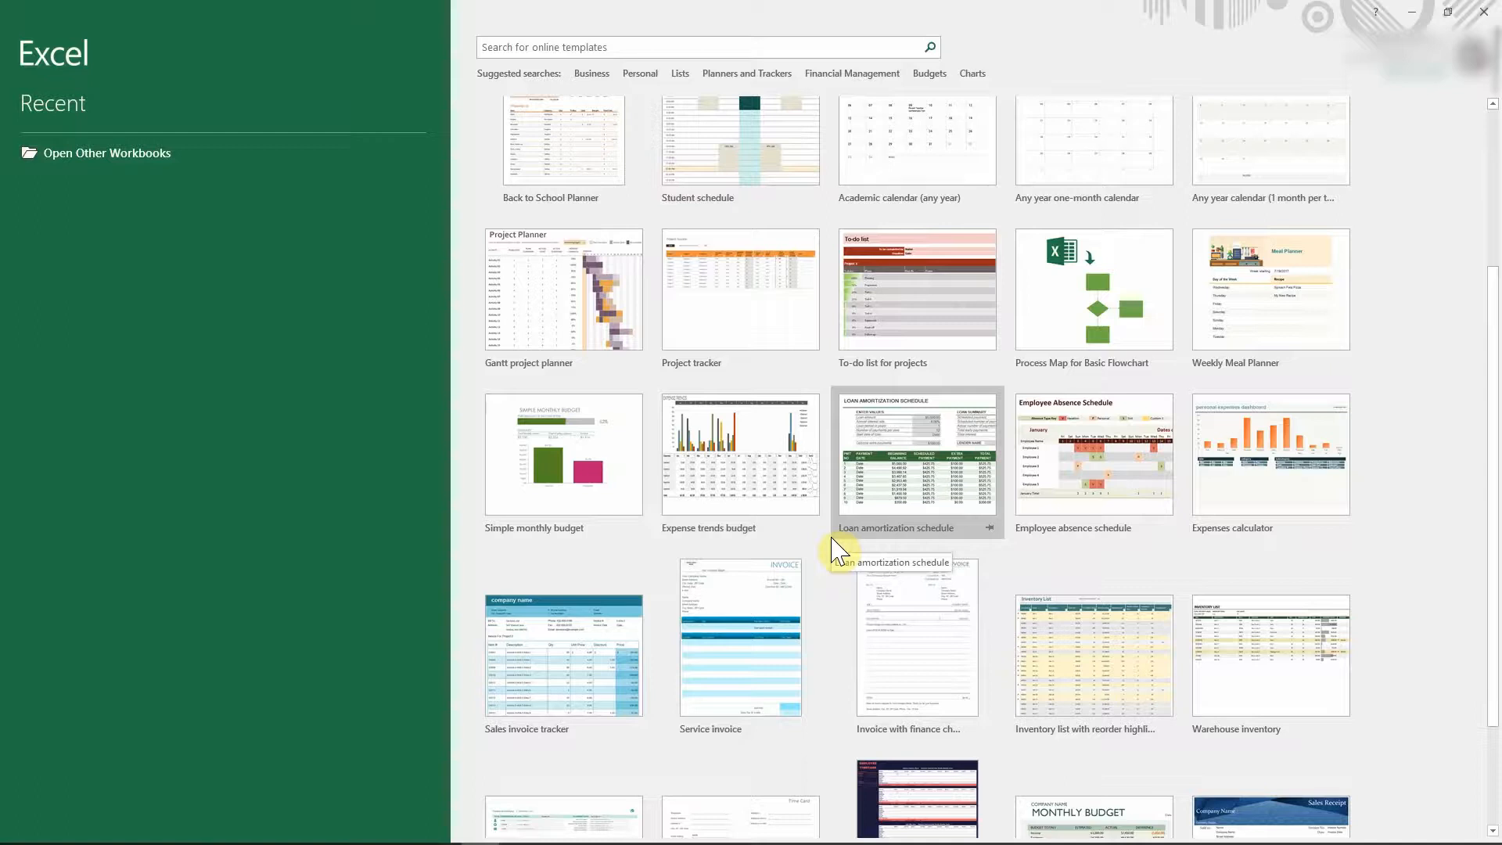
scroll(835, 550, "up", 3)
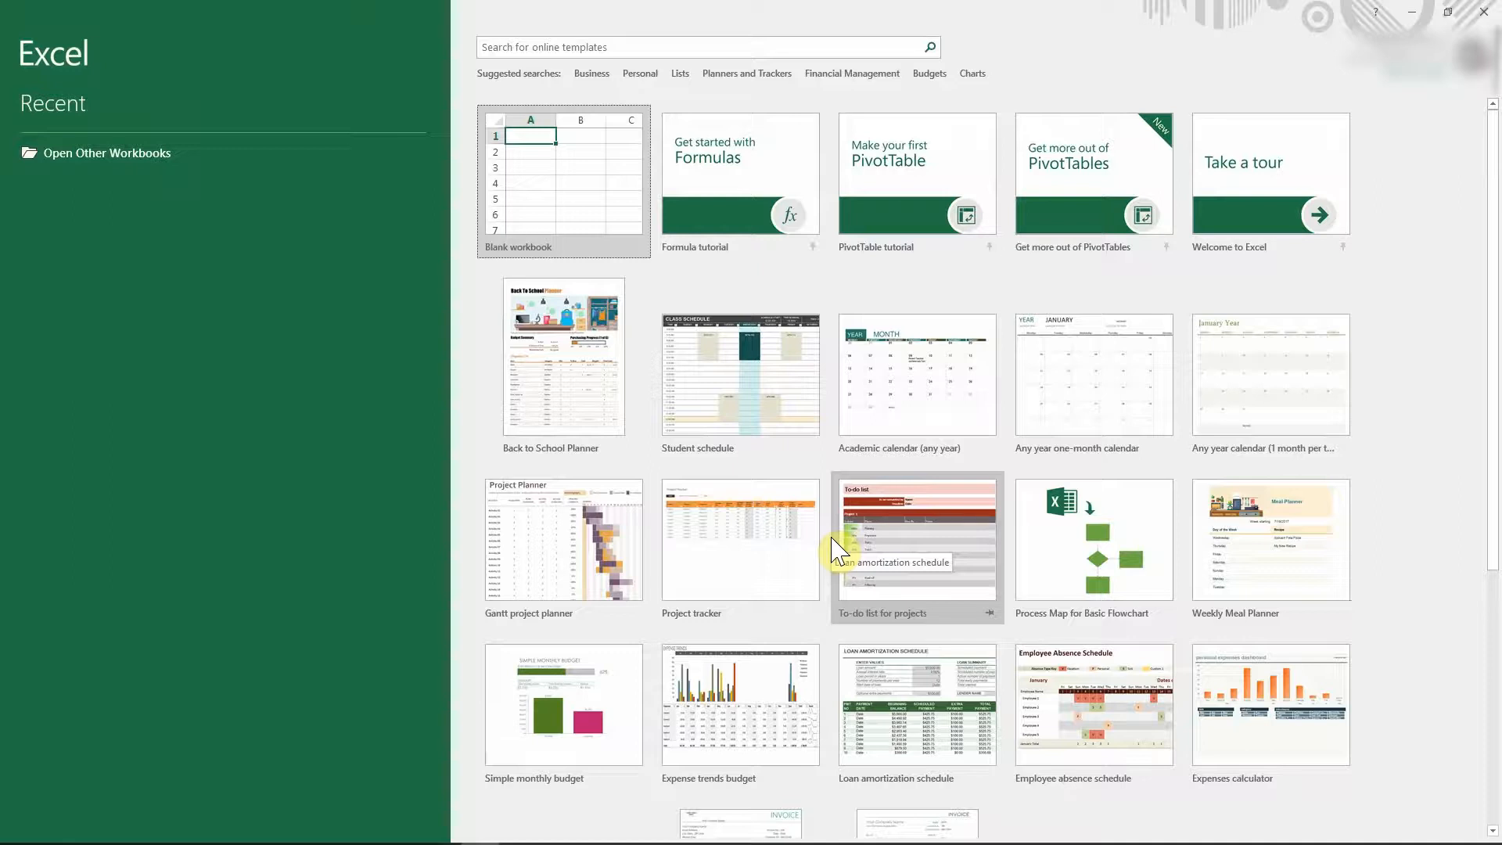
left_click(560, 189)
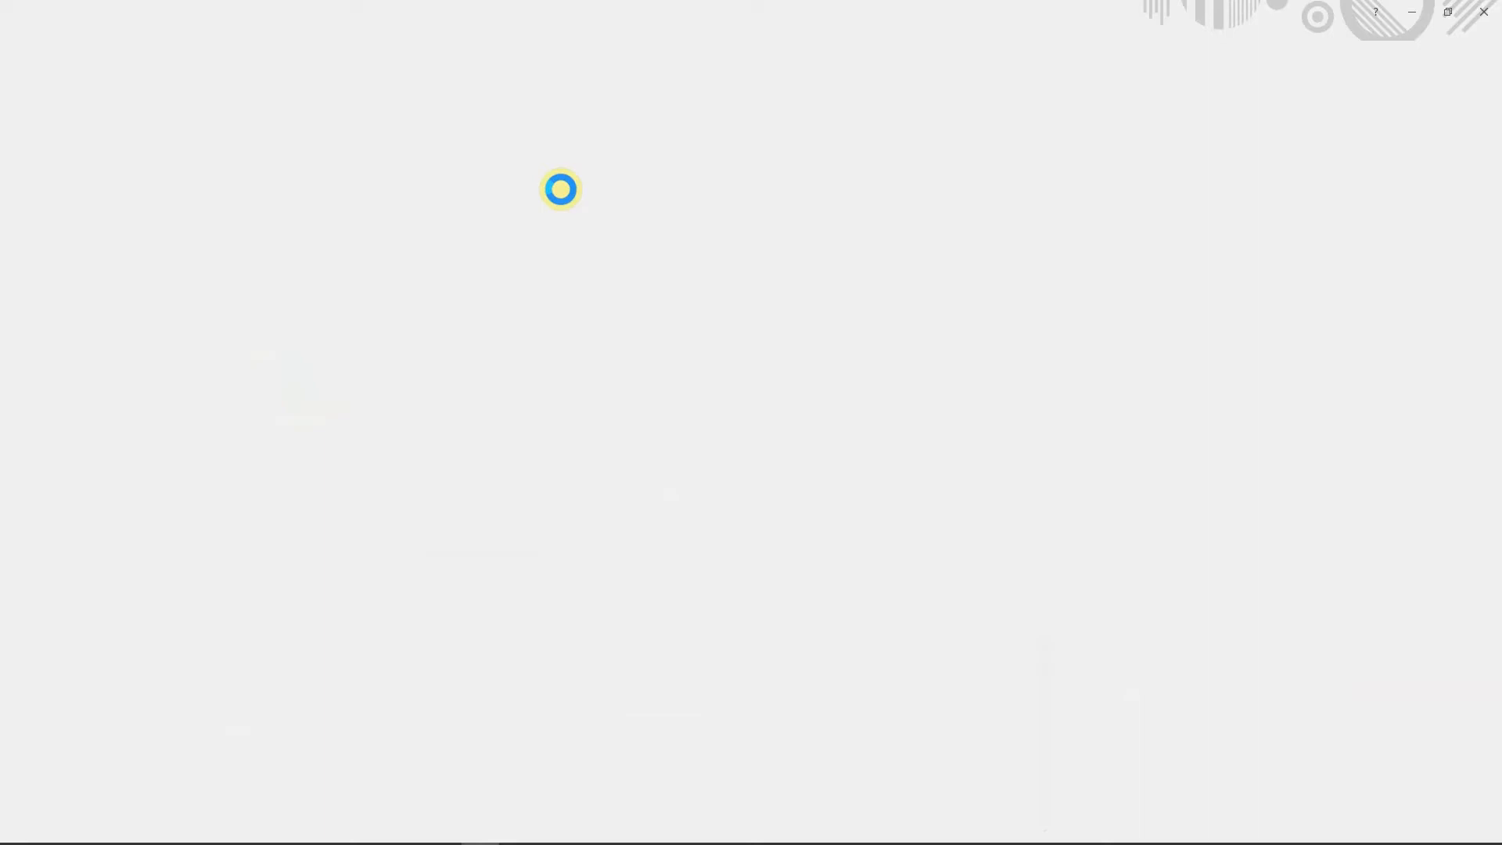
left_click(560, 188)
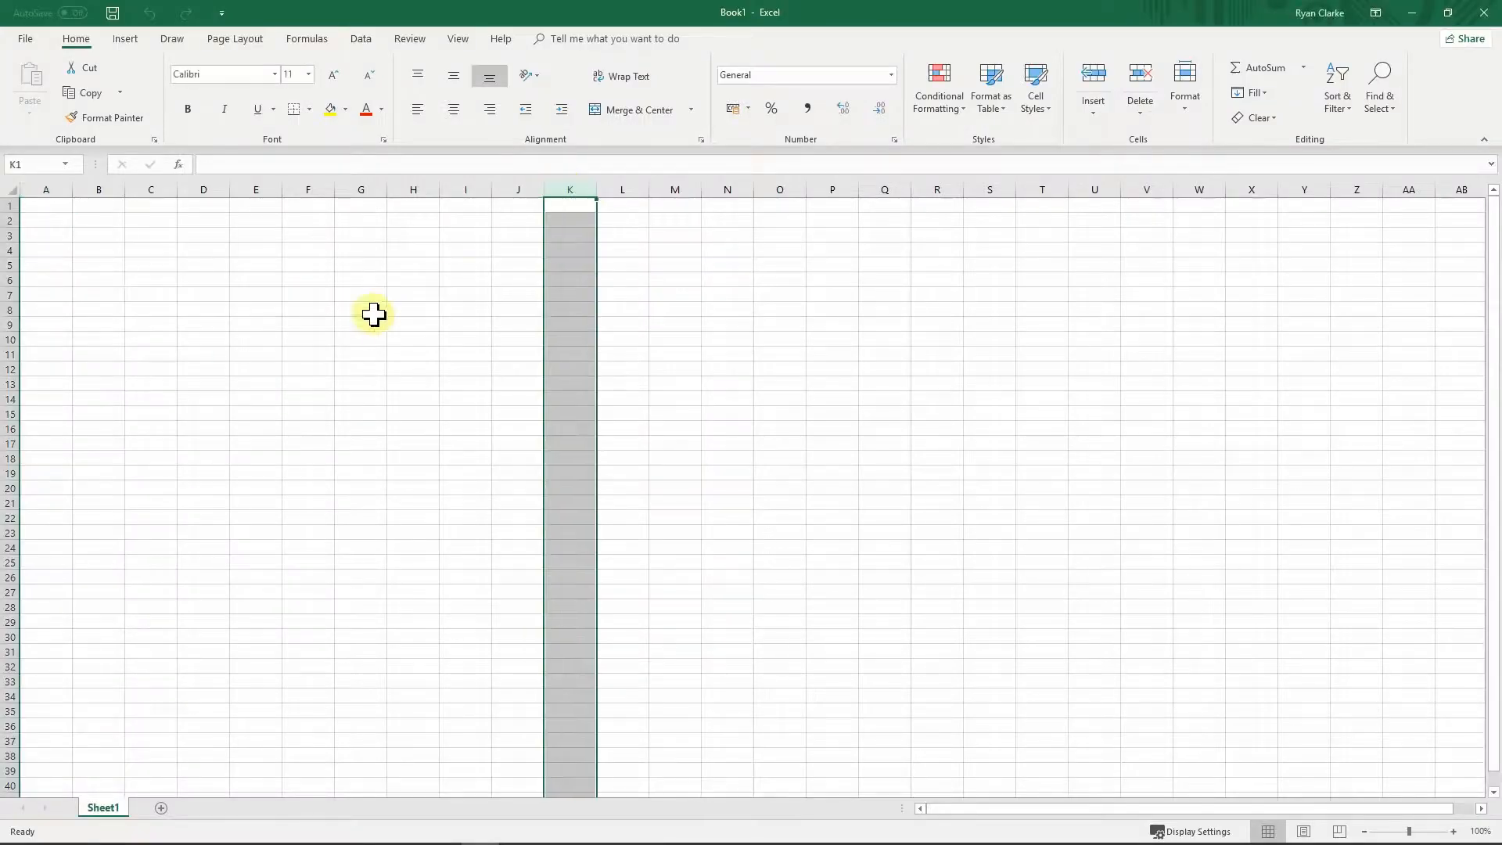
left_click(474, 294)
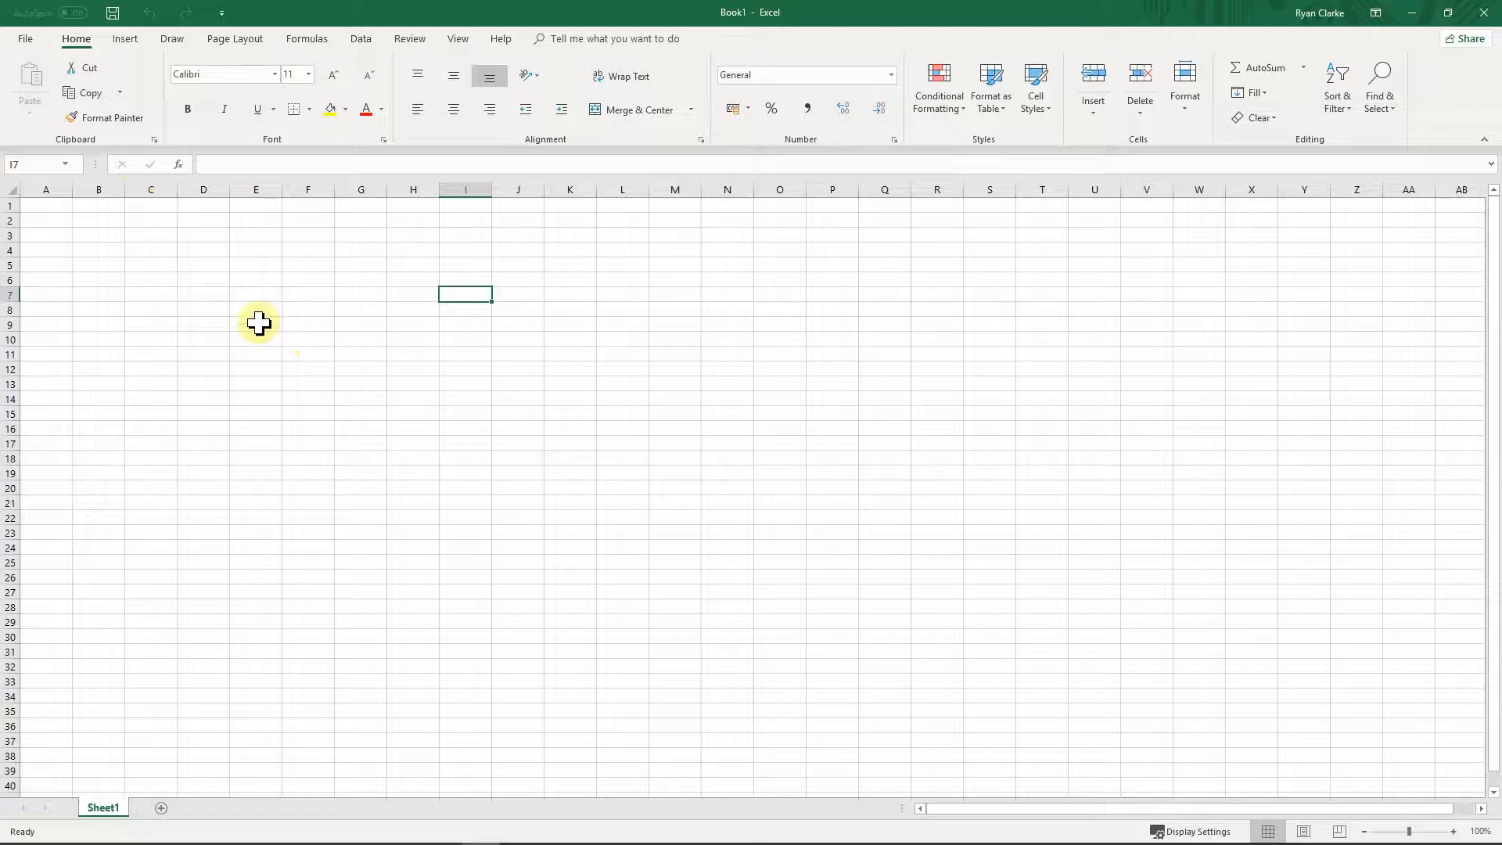
left_click(467, 267)
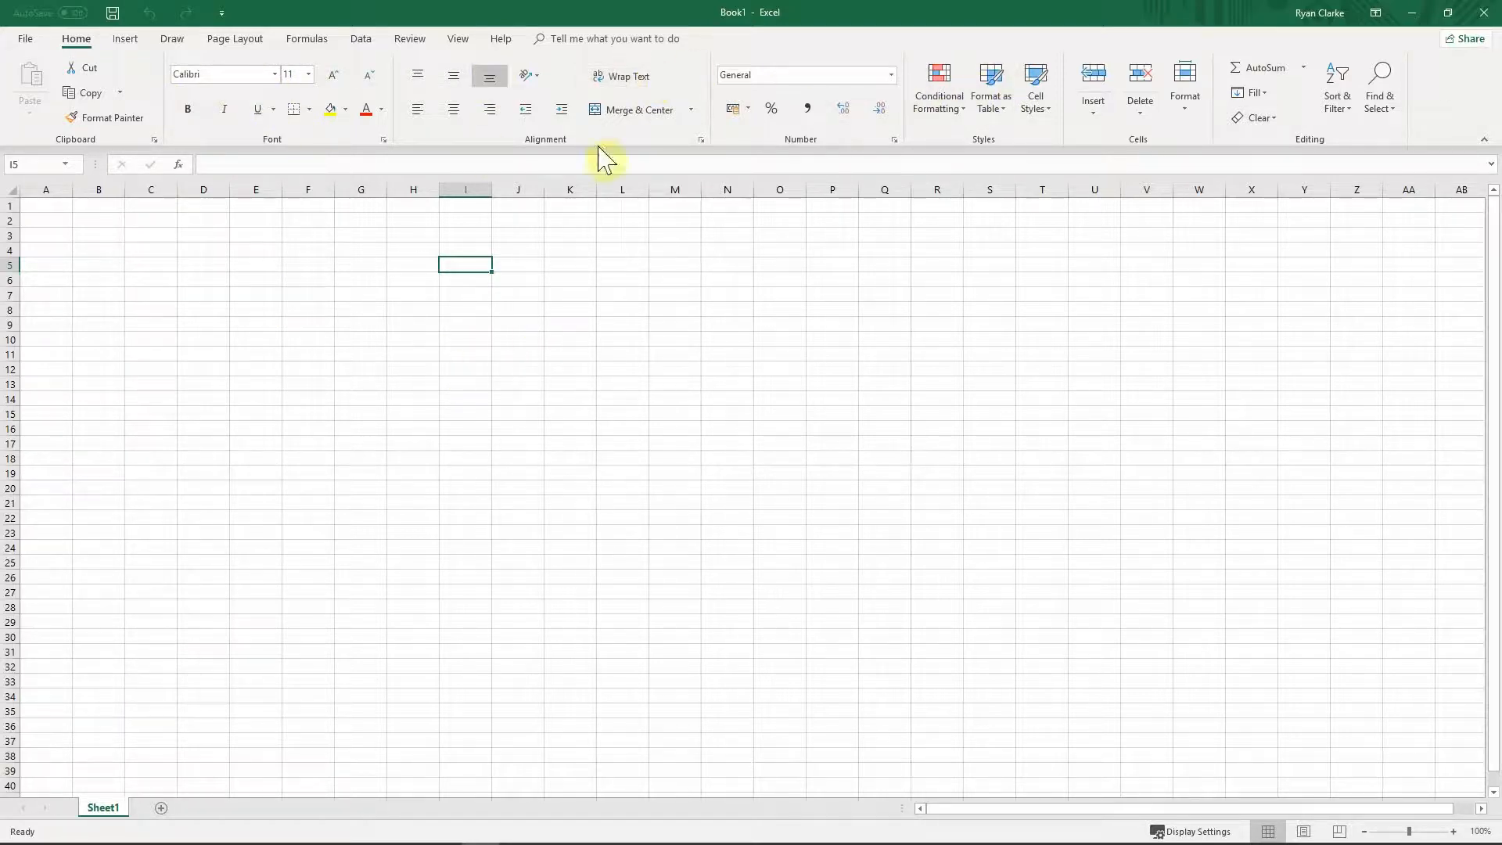
Step: Enter the sample text 'hello' in cell L6
left_click(610, 276)
type("hello")
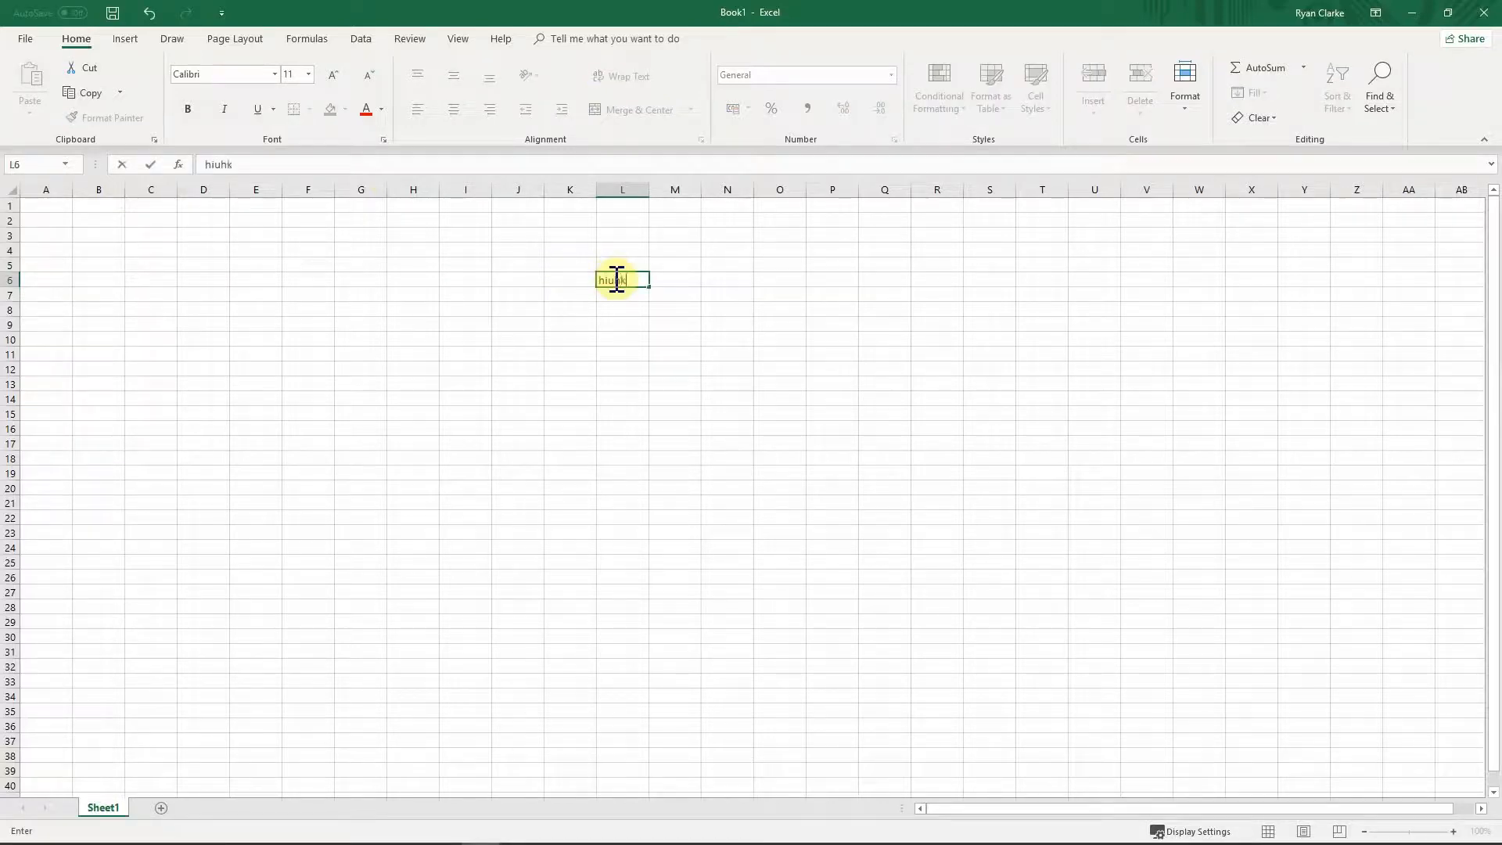
key("Return")
left_click(613, 278)
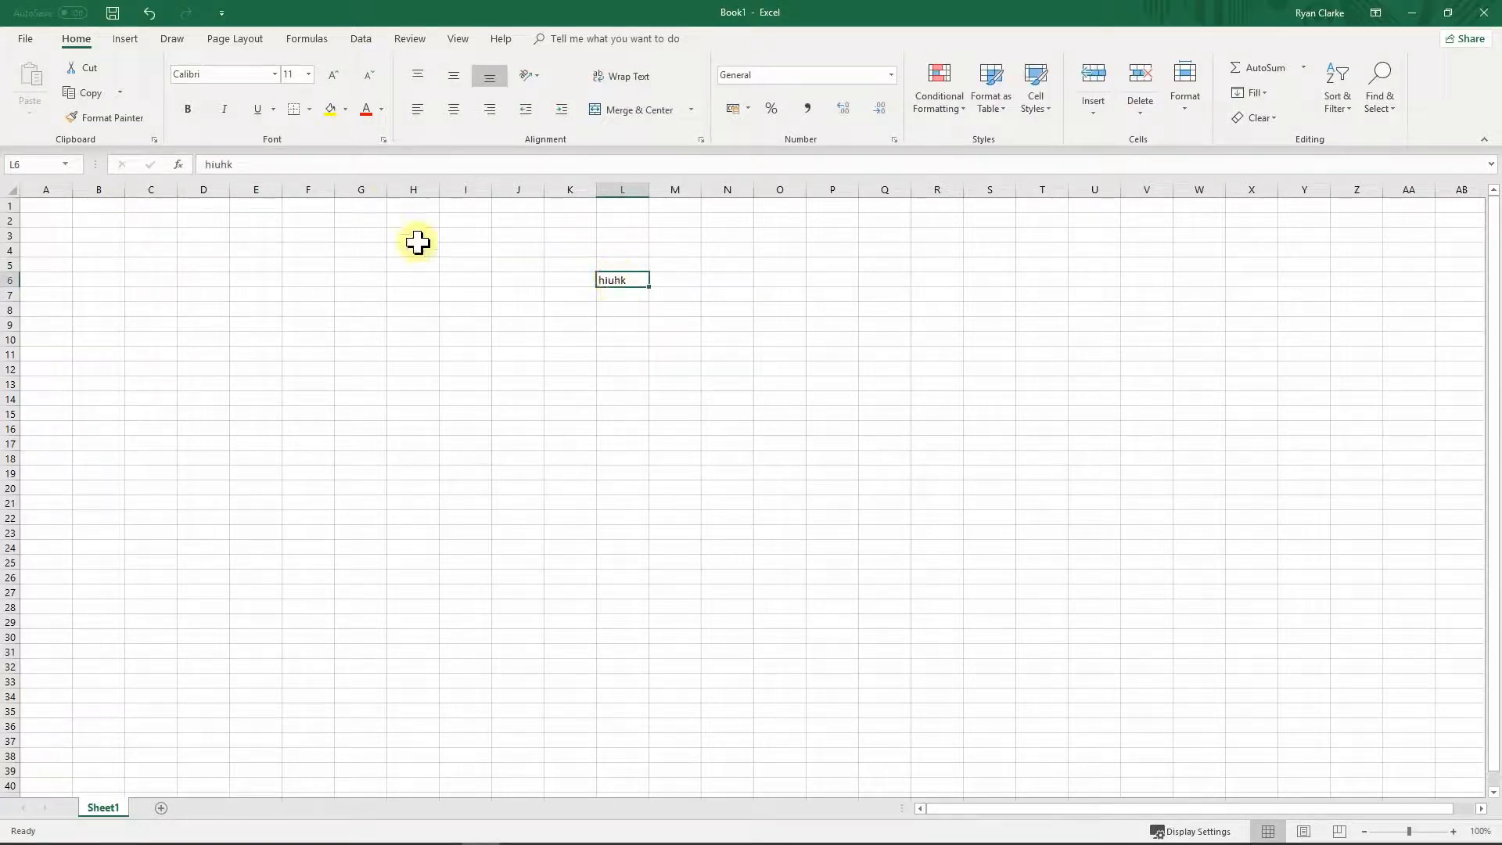
Step: Set the text in L6 to font size 12
left_click(275, 73)
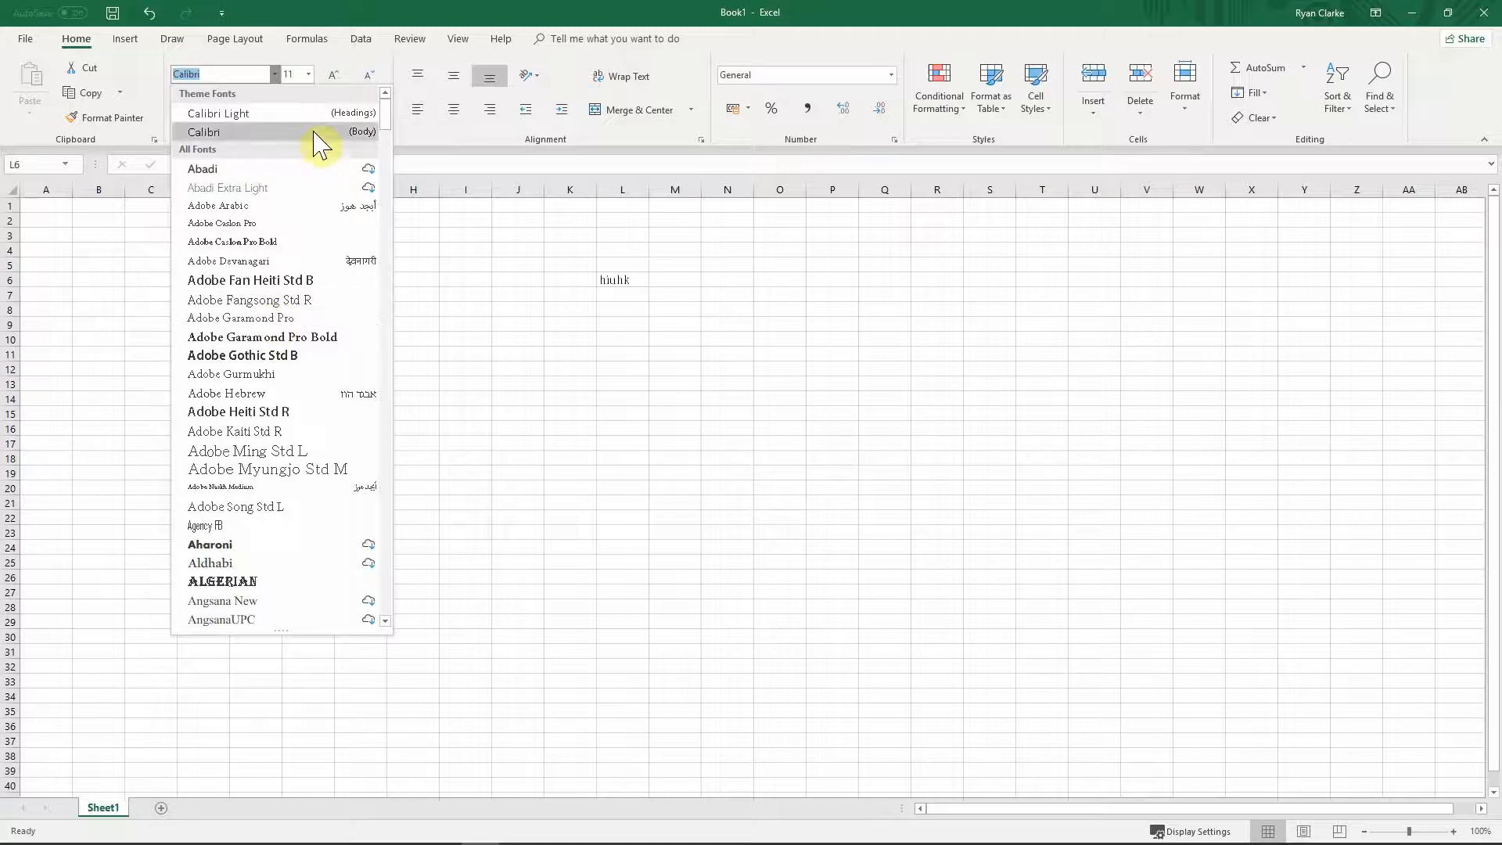
left_click(308, 74)
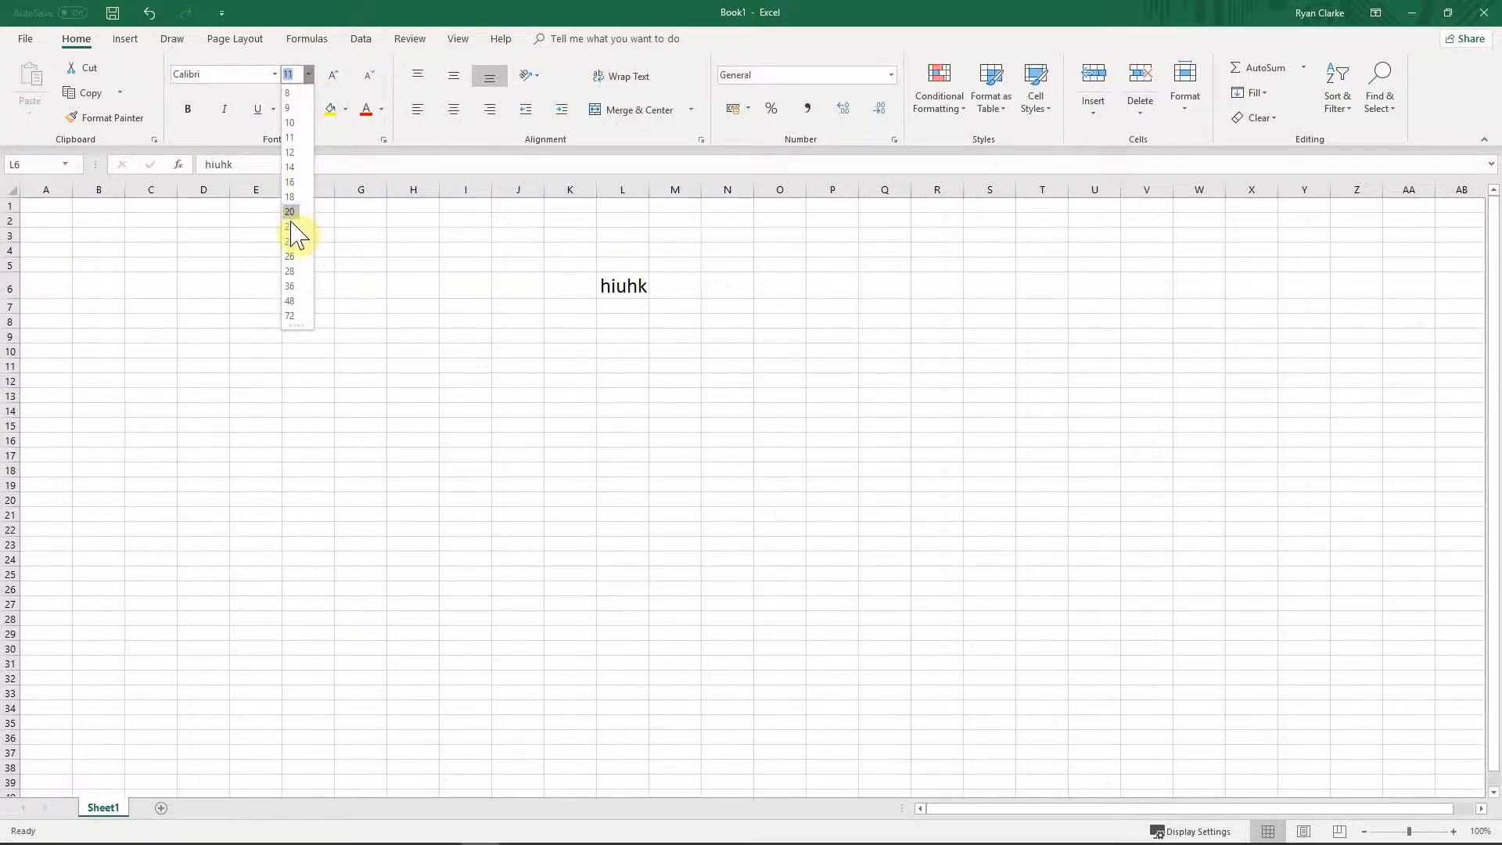
left_click(333, 74)
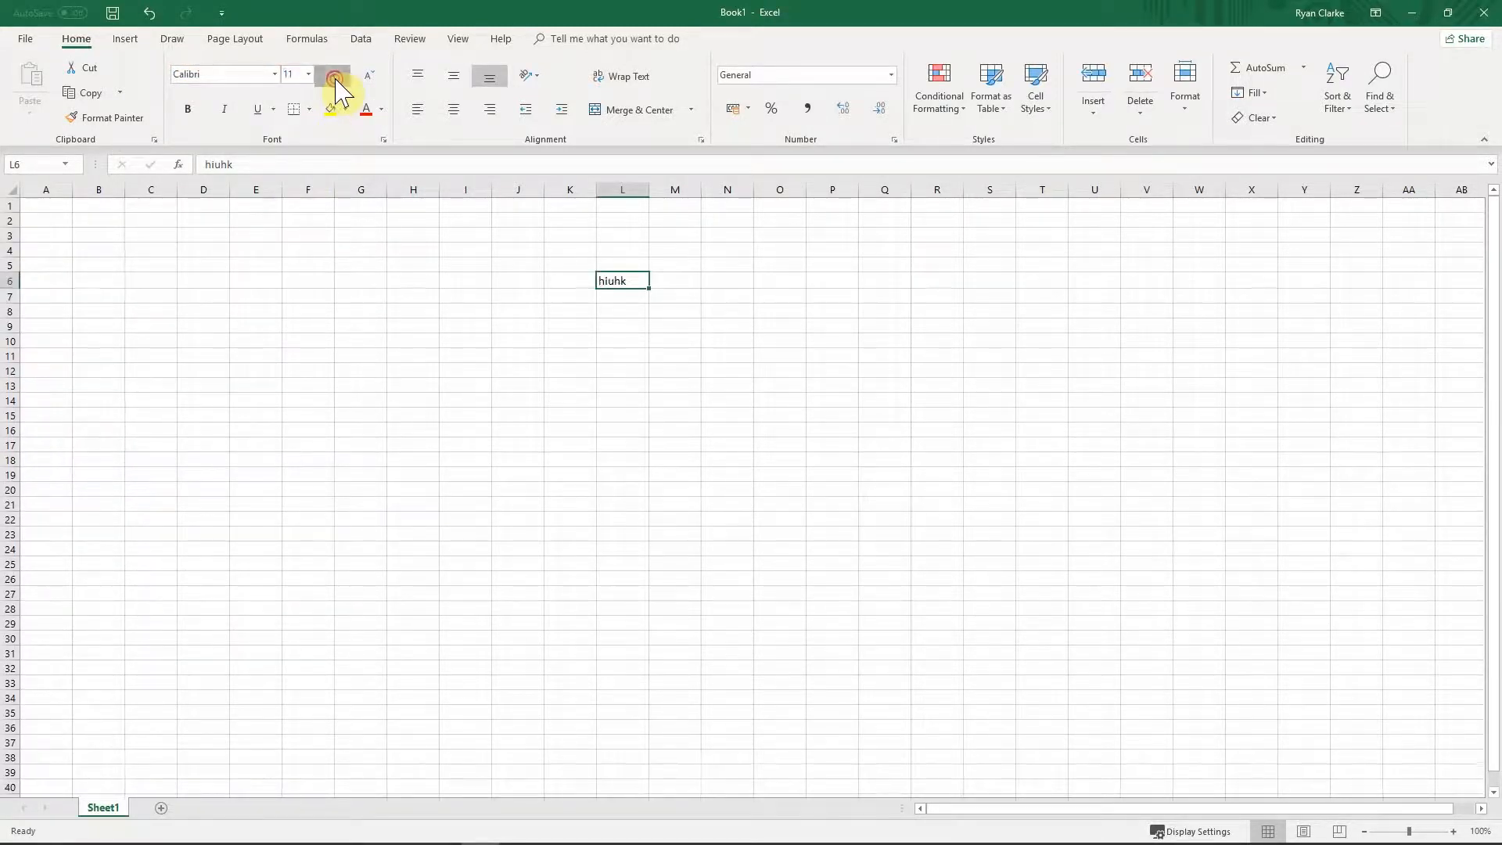
left_click(333, 74)
left_click(370, 75)
Step: Give L6 a yellow fill and red font colour
left_click(333, 109)
left_click(346, 111)
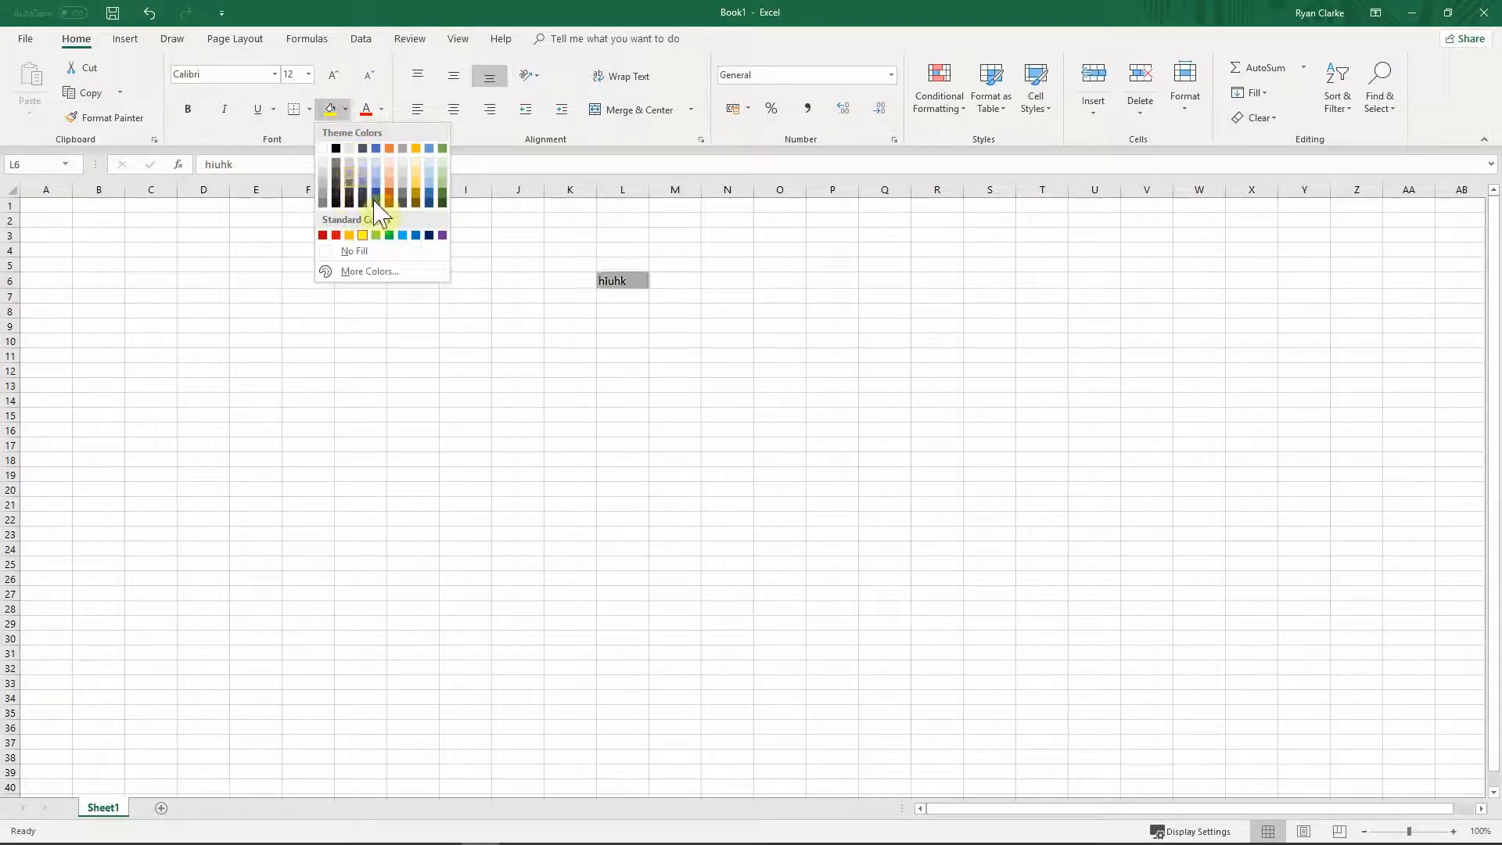
left_click(367, 110)
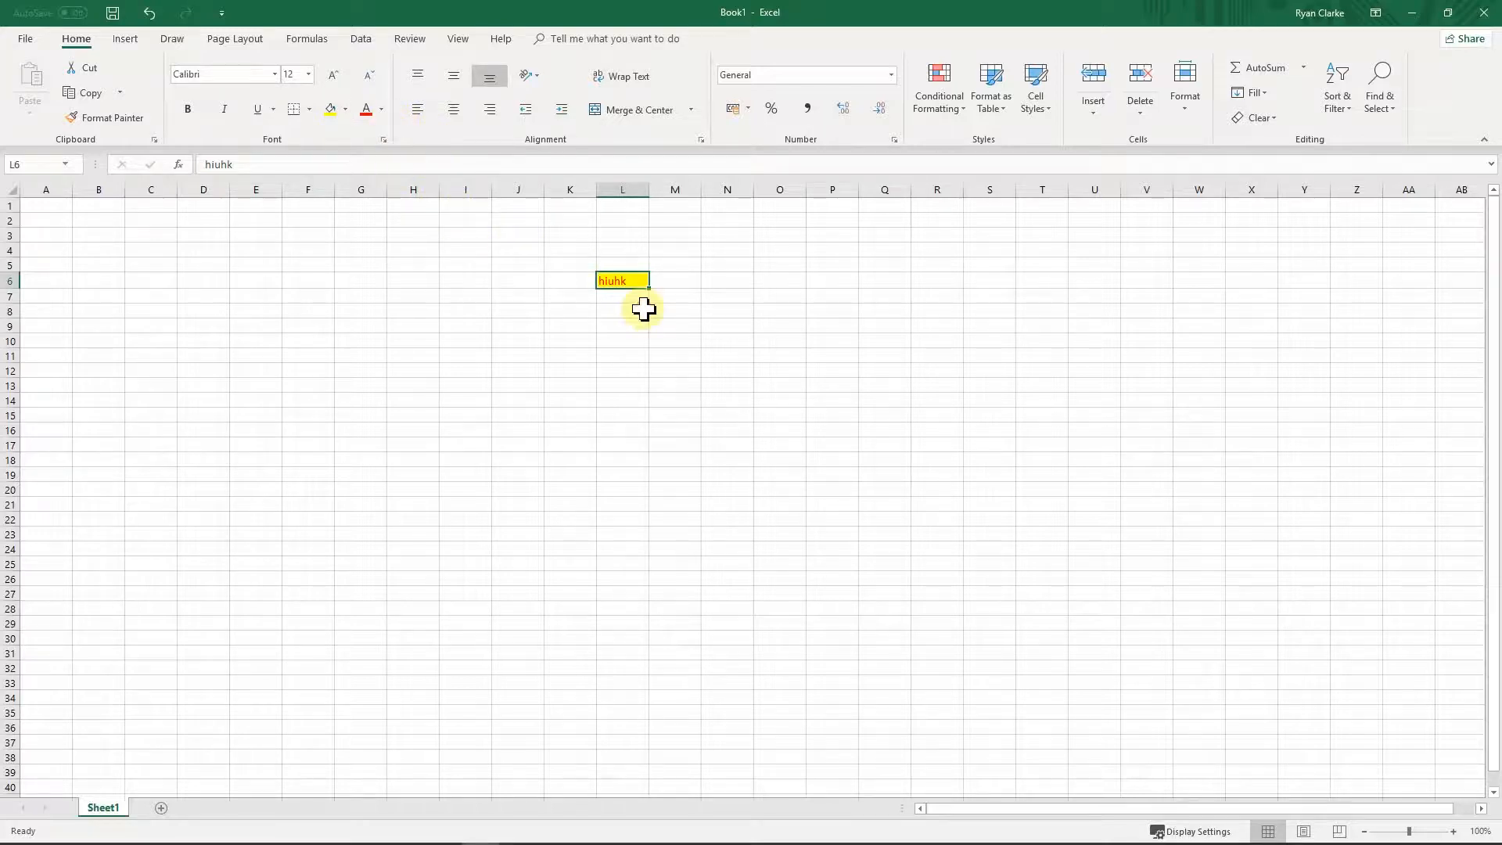
left_click(641, 312)
left_click(616, 284)
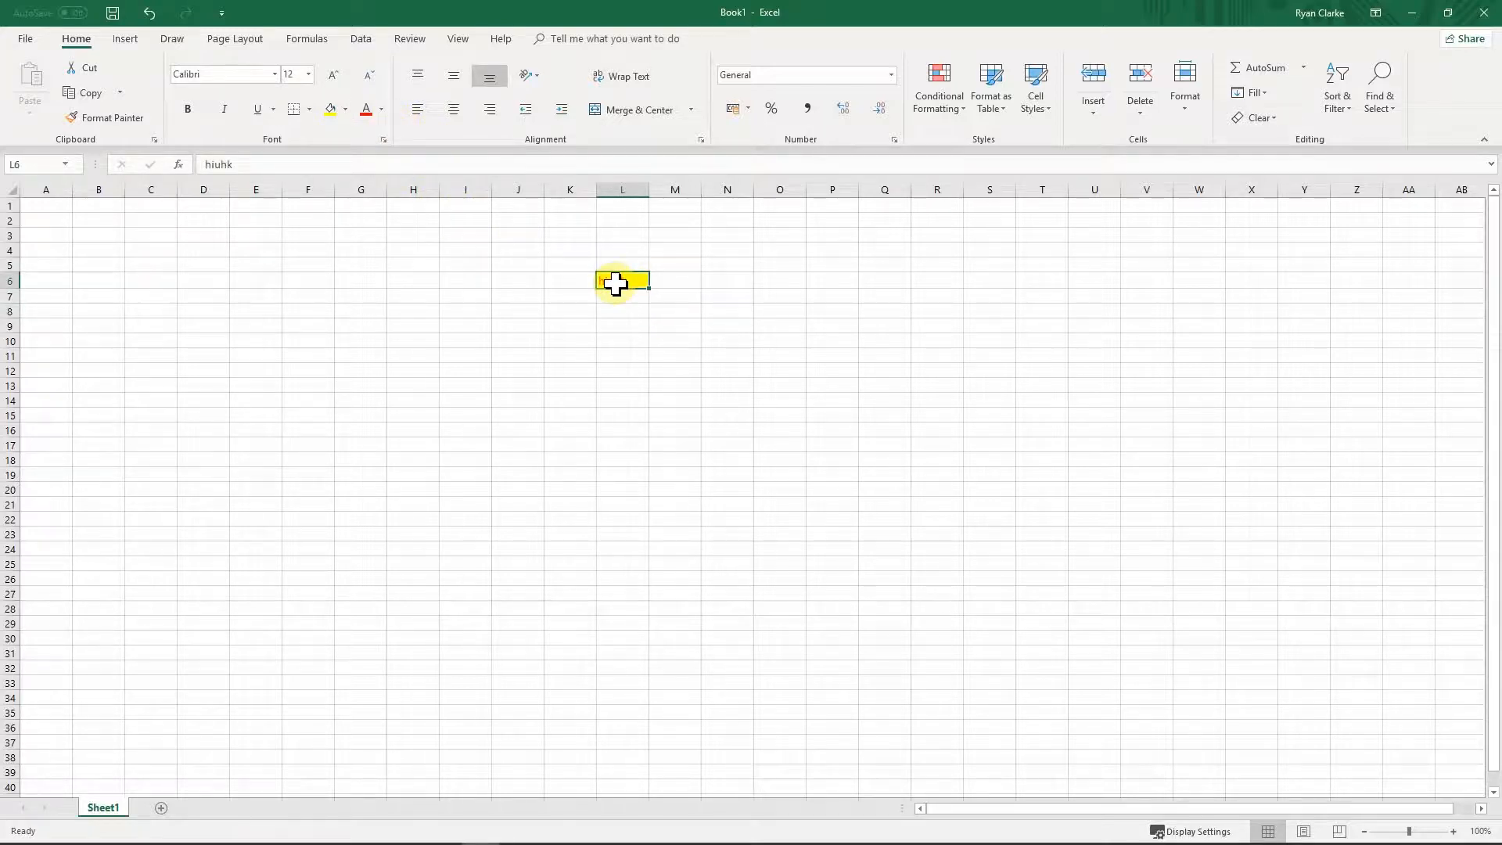
Step: Delete L6's text, try test entries 'gh' in L6 and 'uh' in L7, then delete L7
key("Delete")
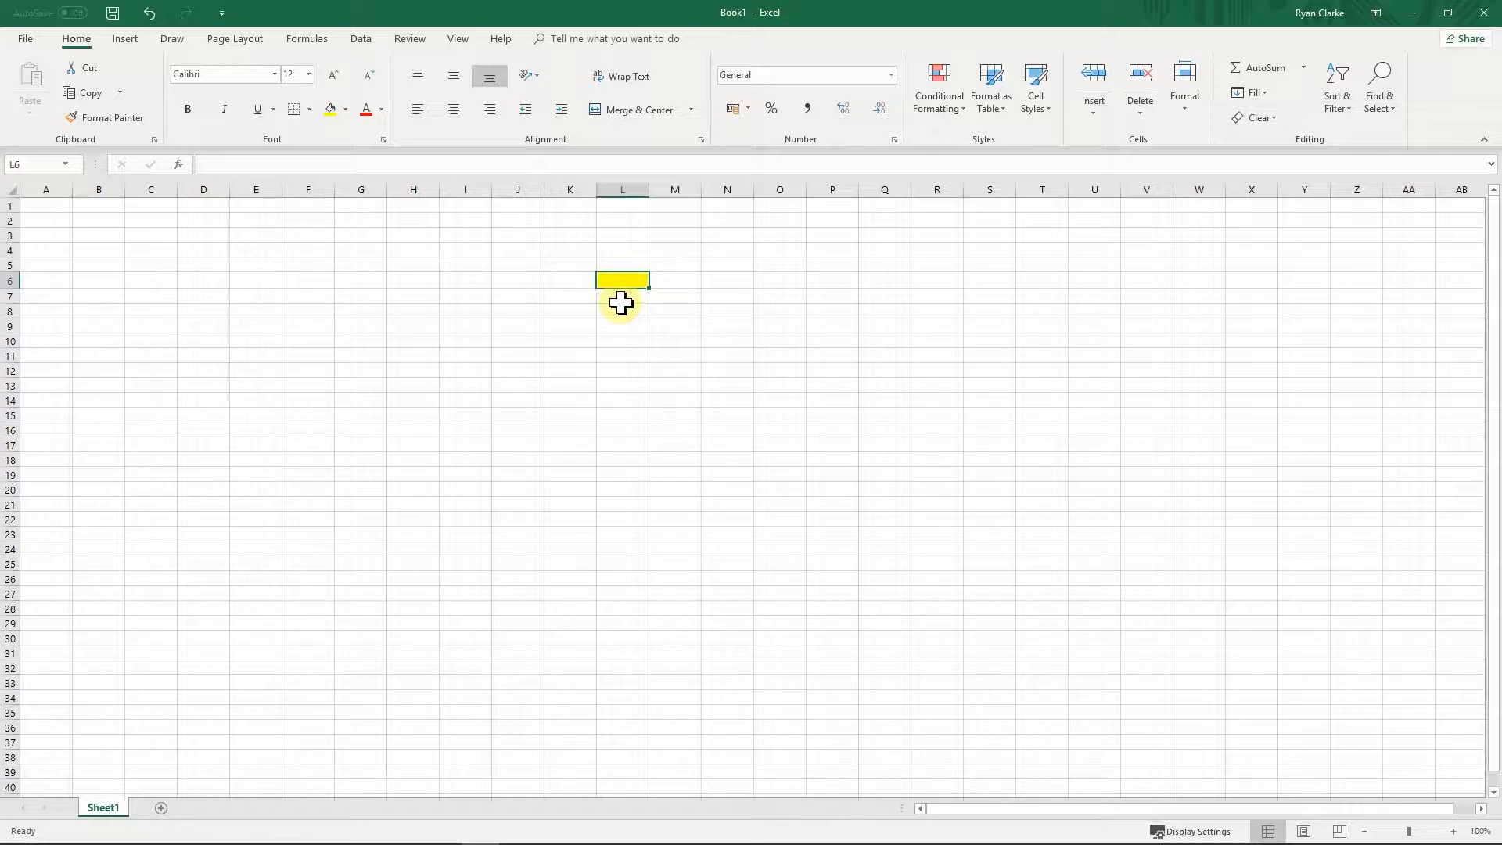
left_click(537, 342)
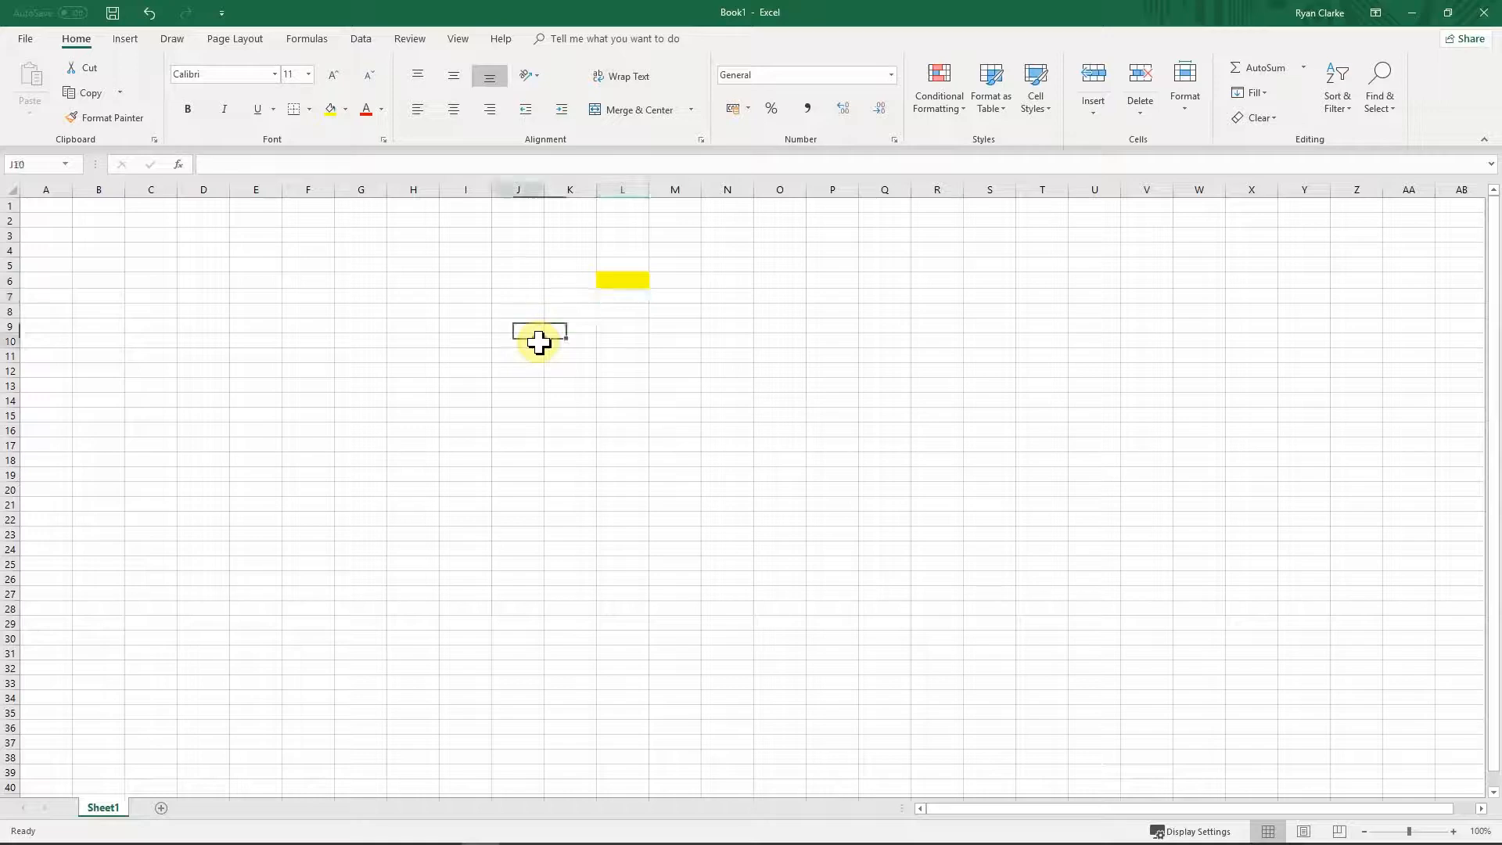
left_click(635, 280)
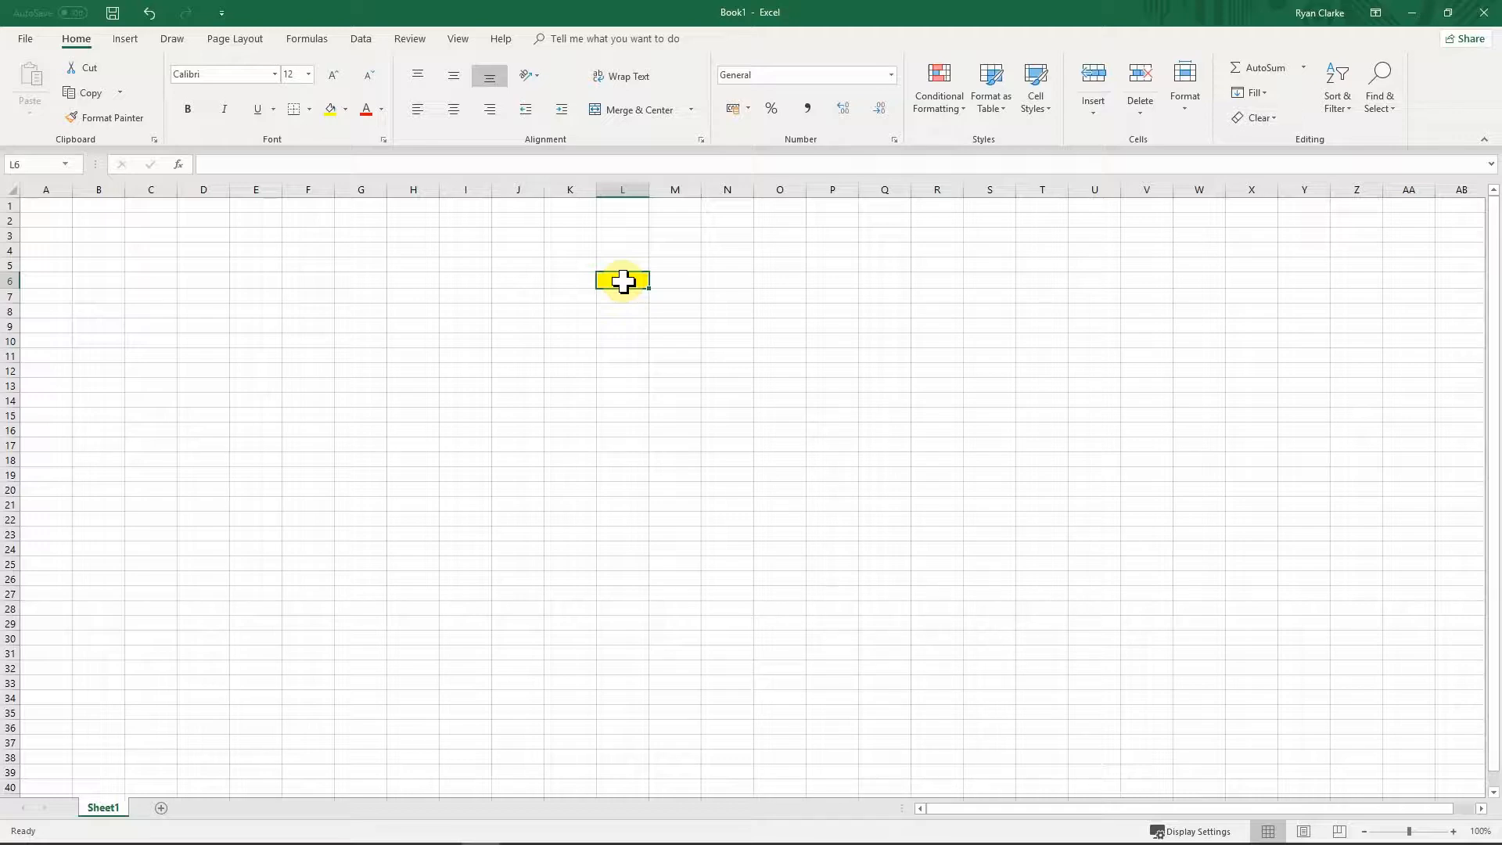
type("gh")
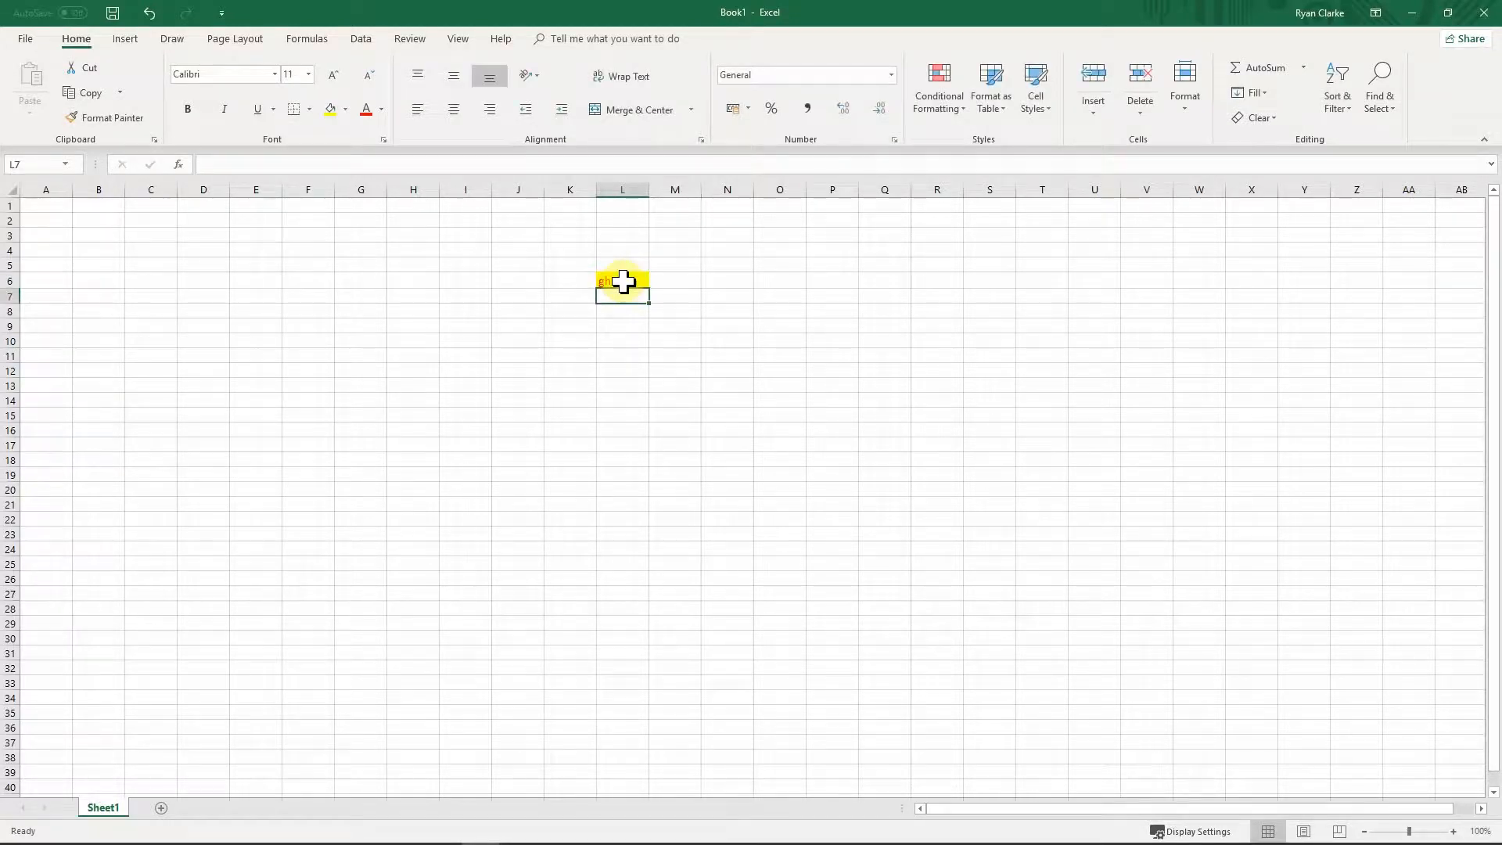
key("Return")
type("uhh")
key("Return")
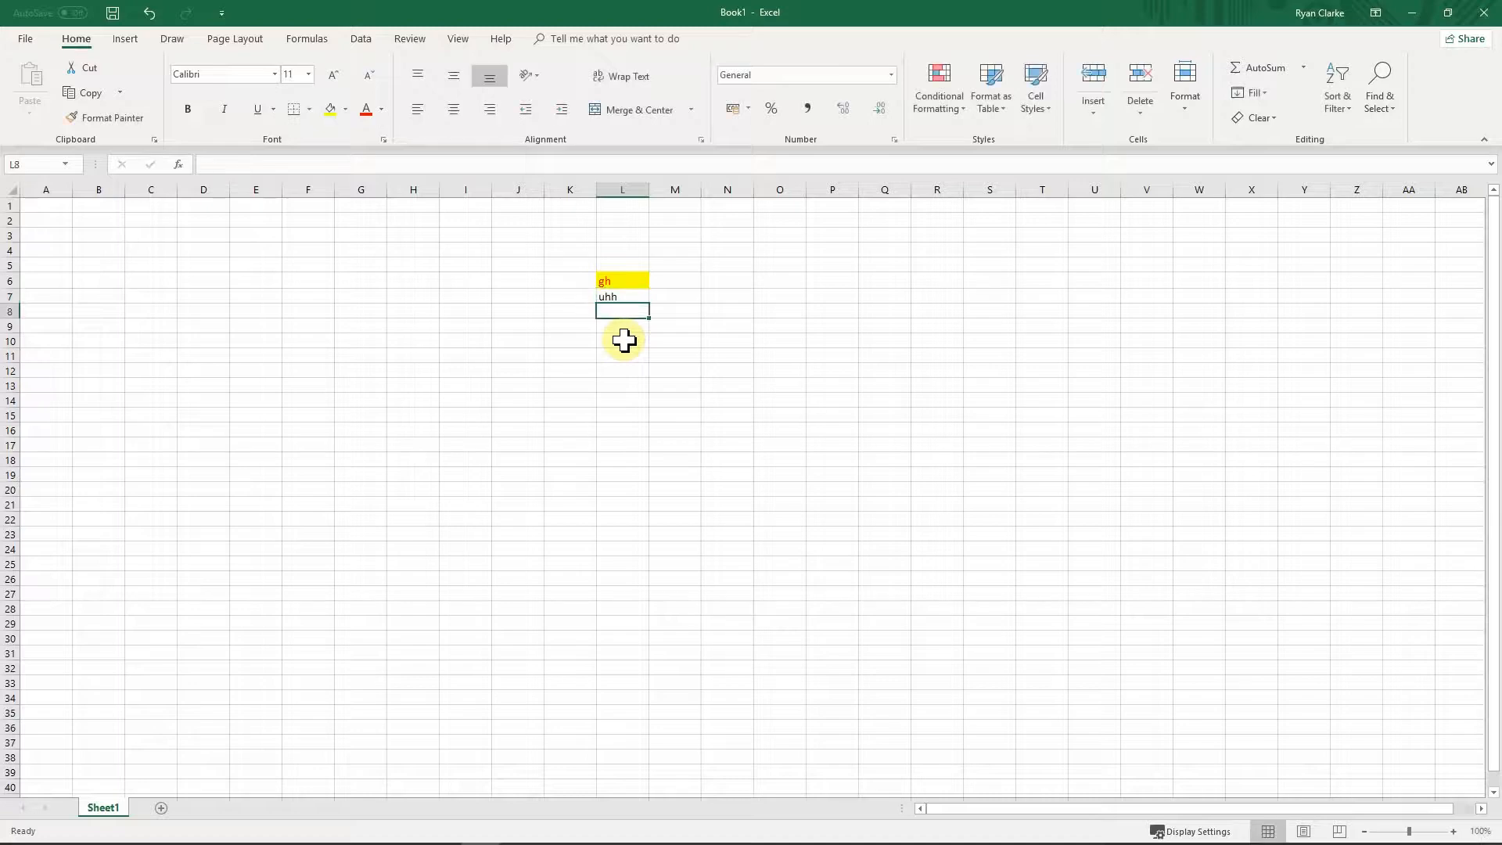
left_click(610, 295)
key("Delete")
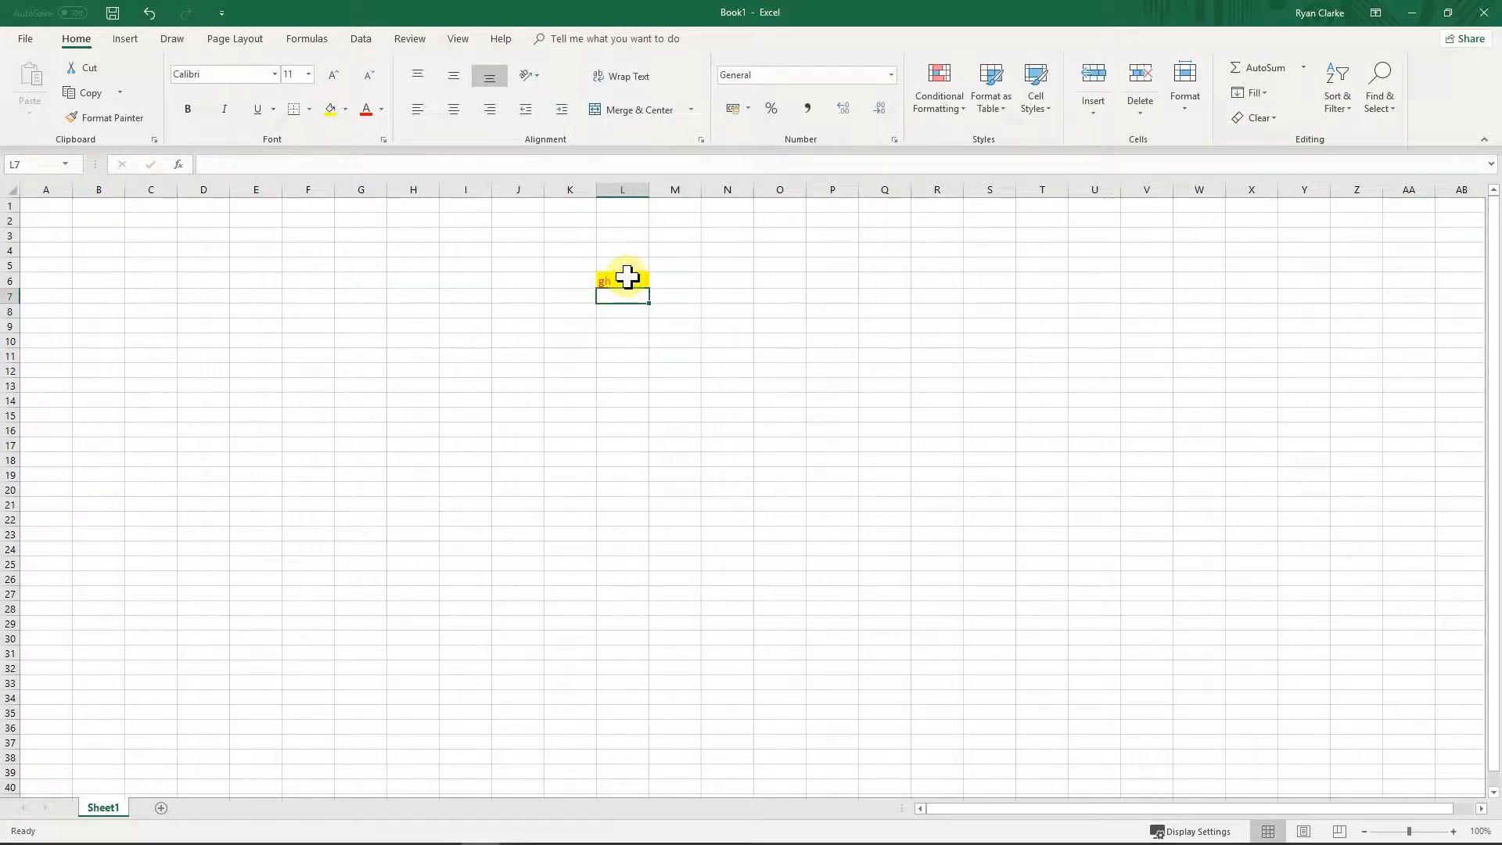
Step: Delete L6's contents and use Clear Formats to remove its yellow fill and styling
left_click(627, 277)
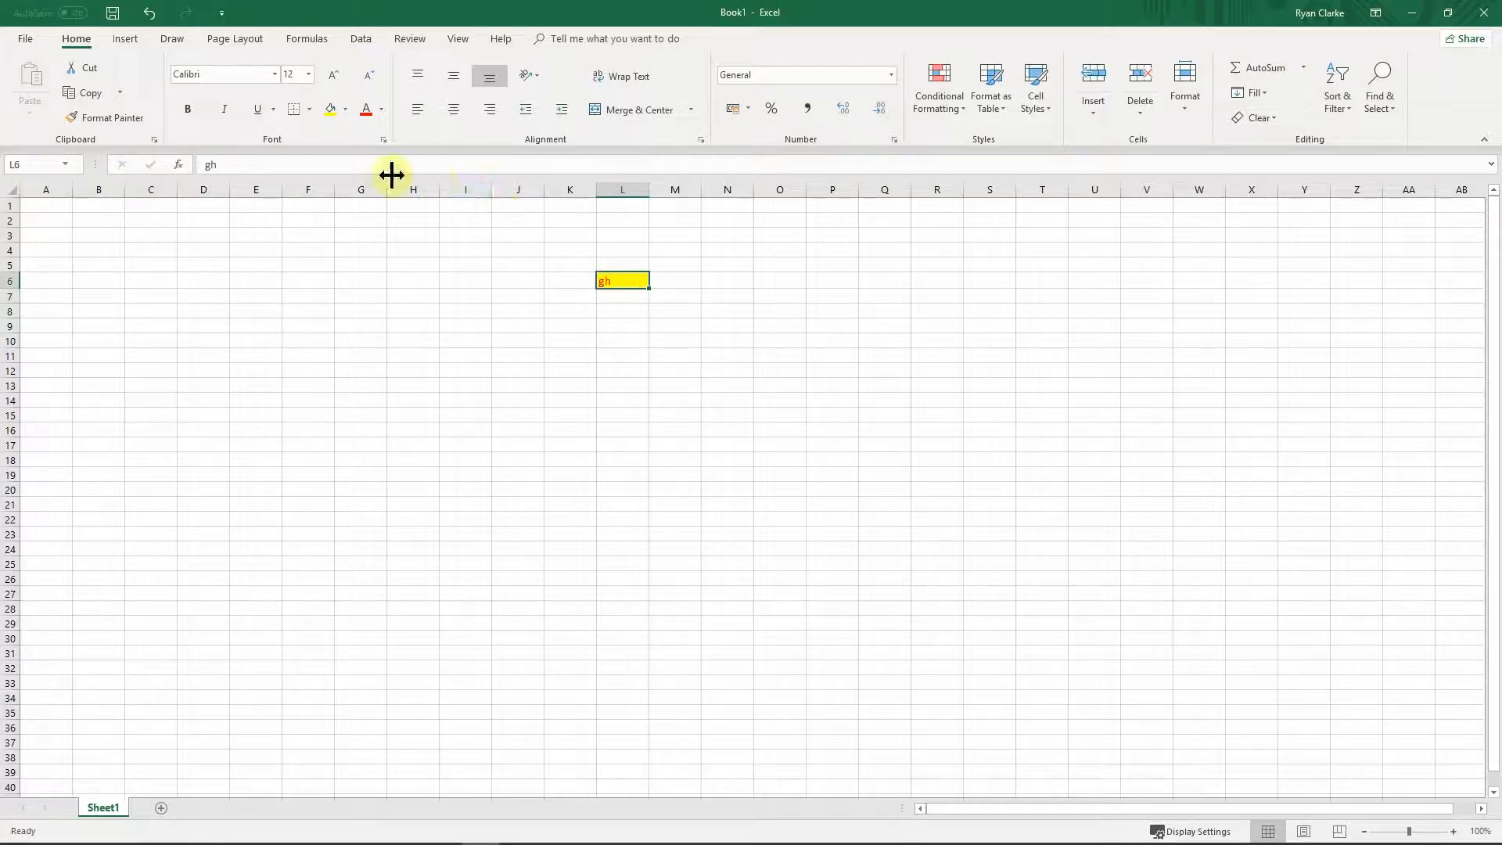
left_click(344, 108)
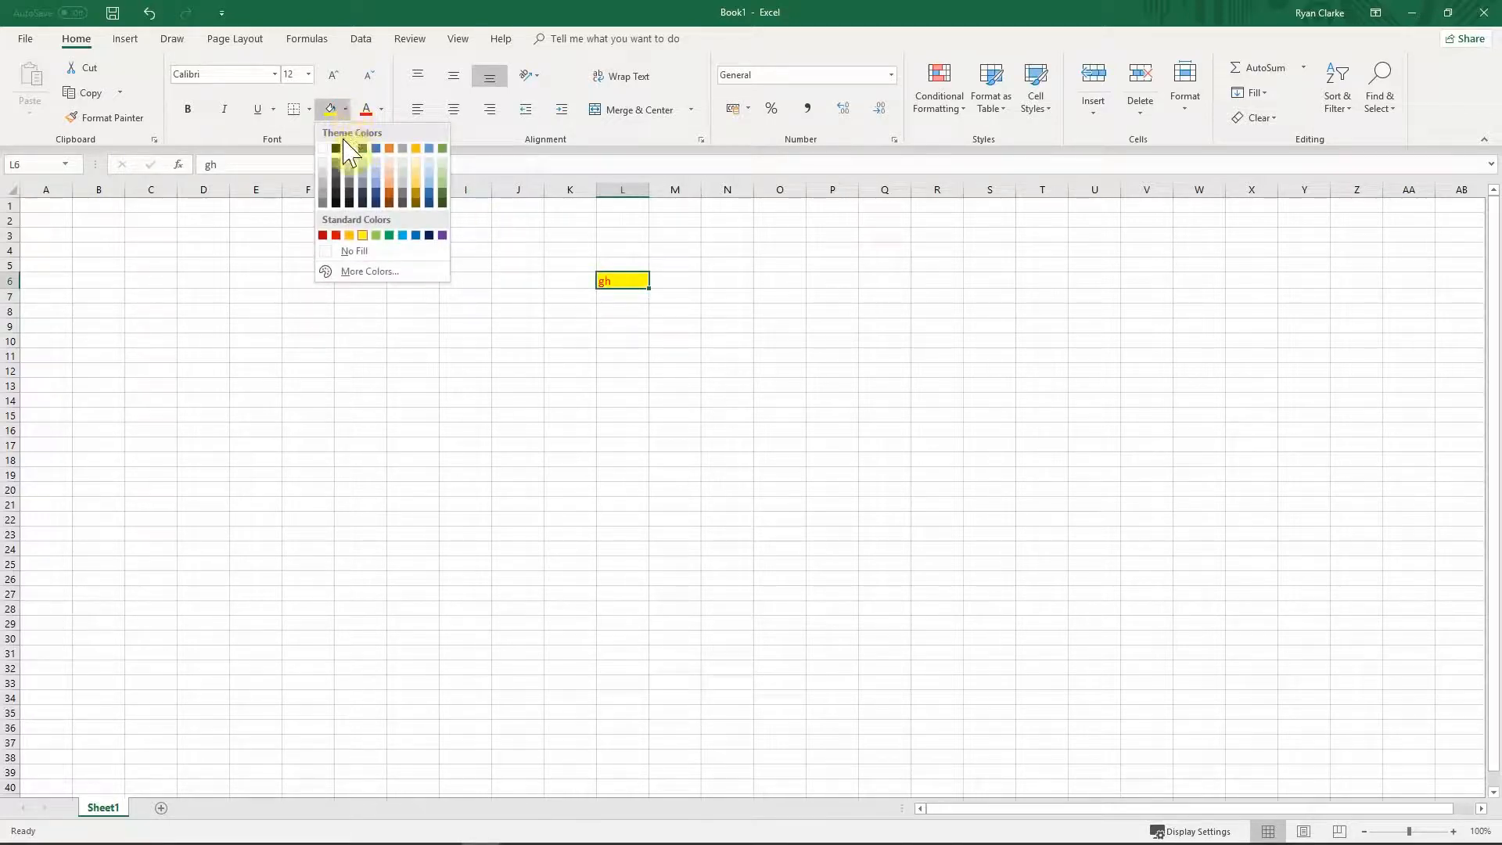
left_click(605, 299)
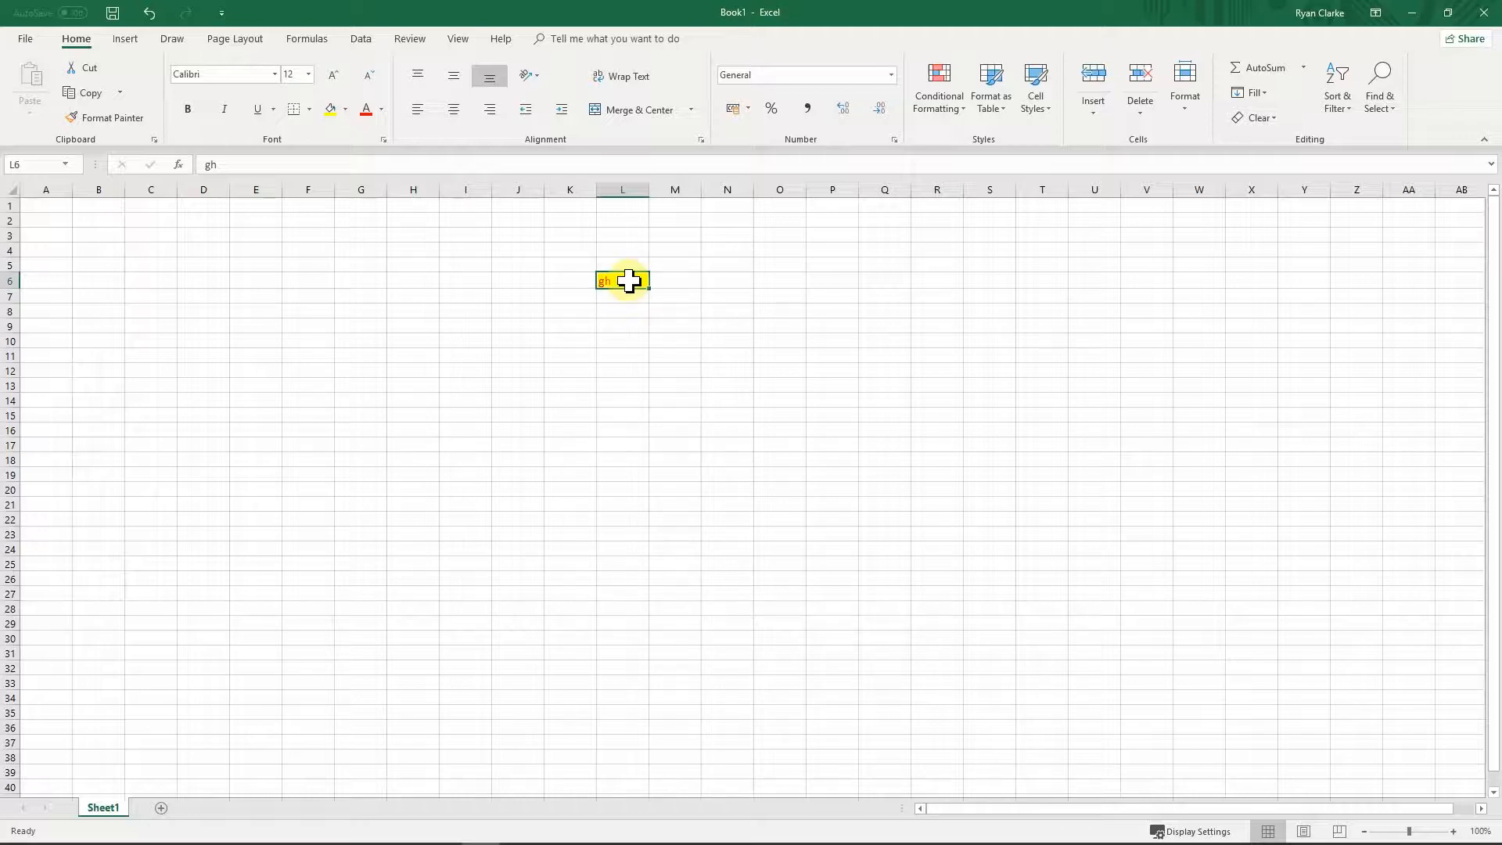
key("Delete")
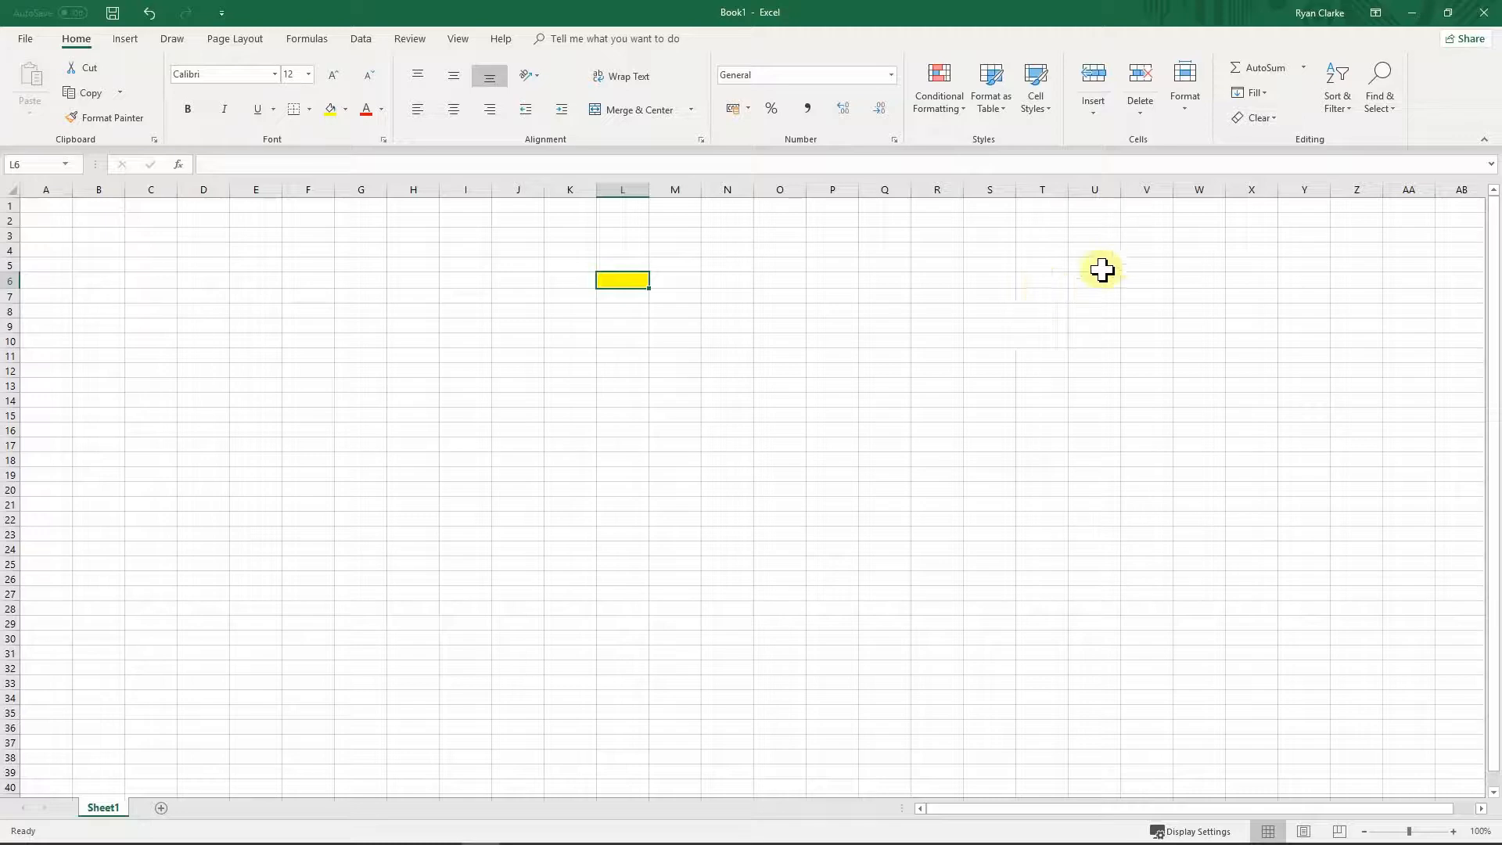
left_click(1268, 119)
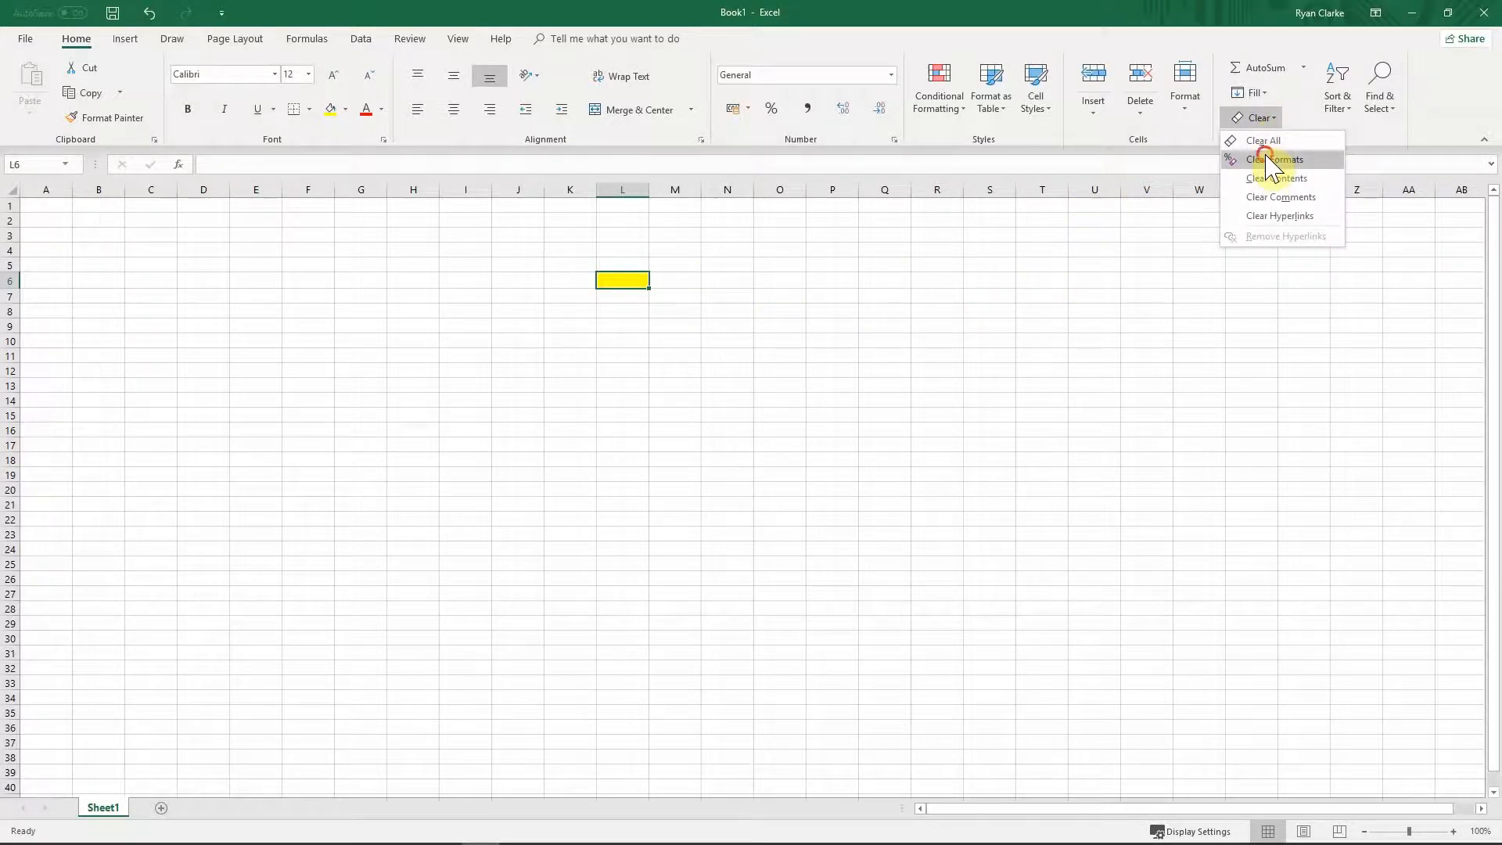
left_click(1268, 159)
left_click(624, 322)
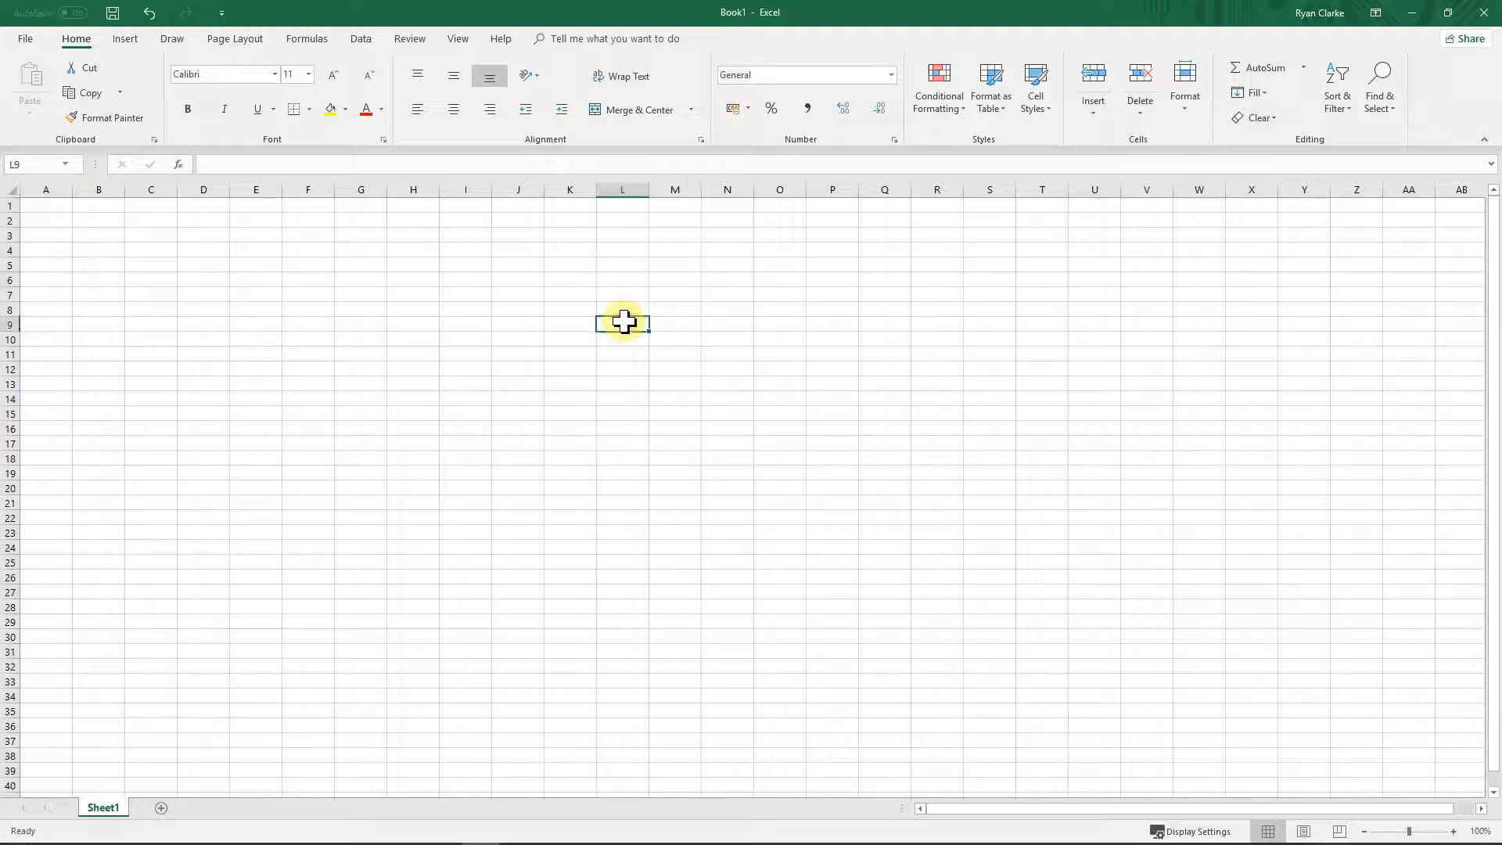
left_click(631, 283)
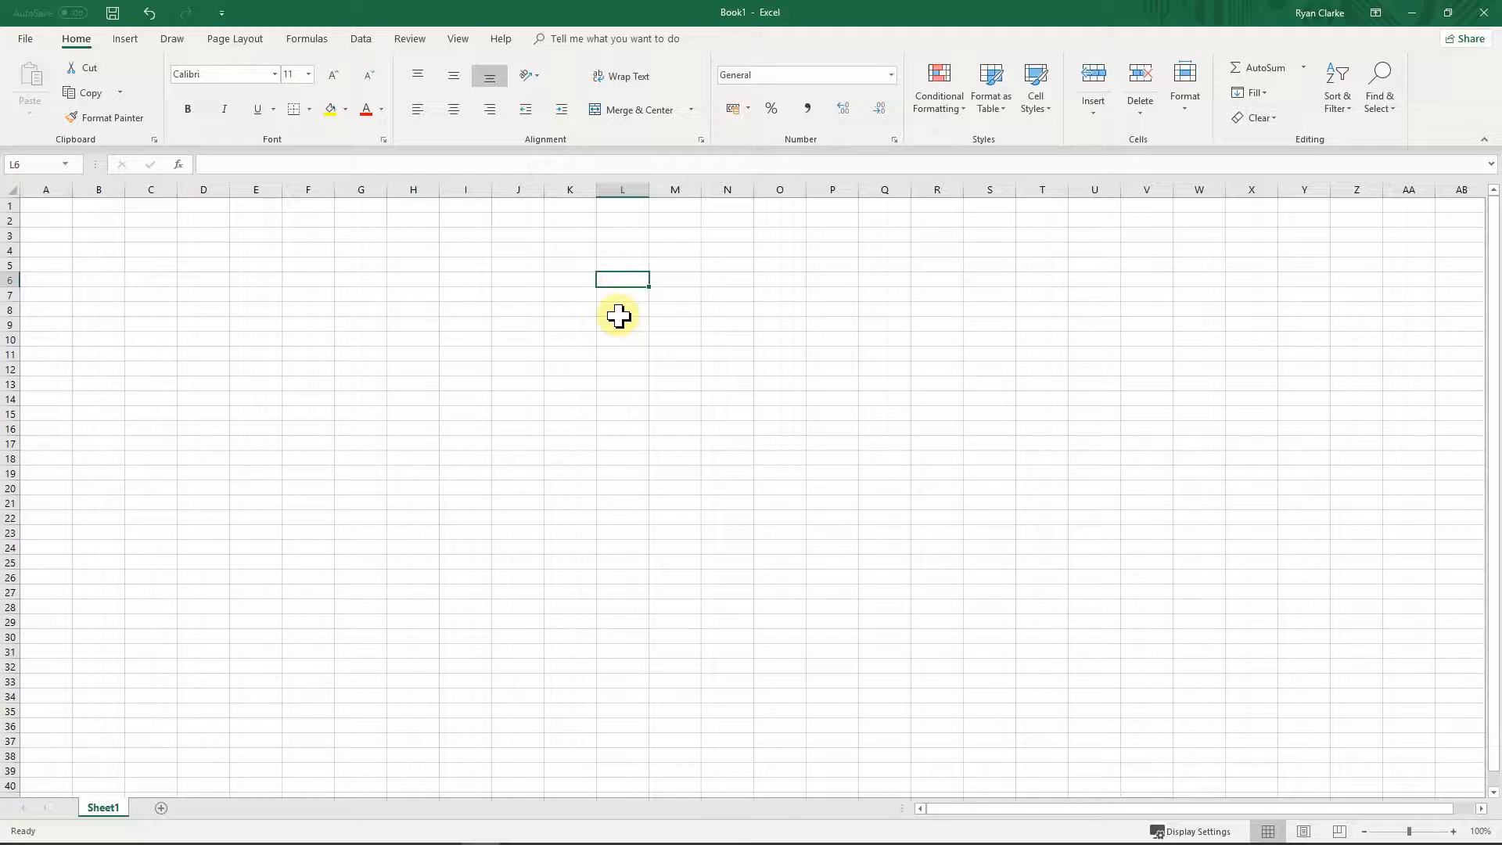
type("jkkj")
key("Return")
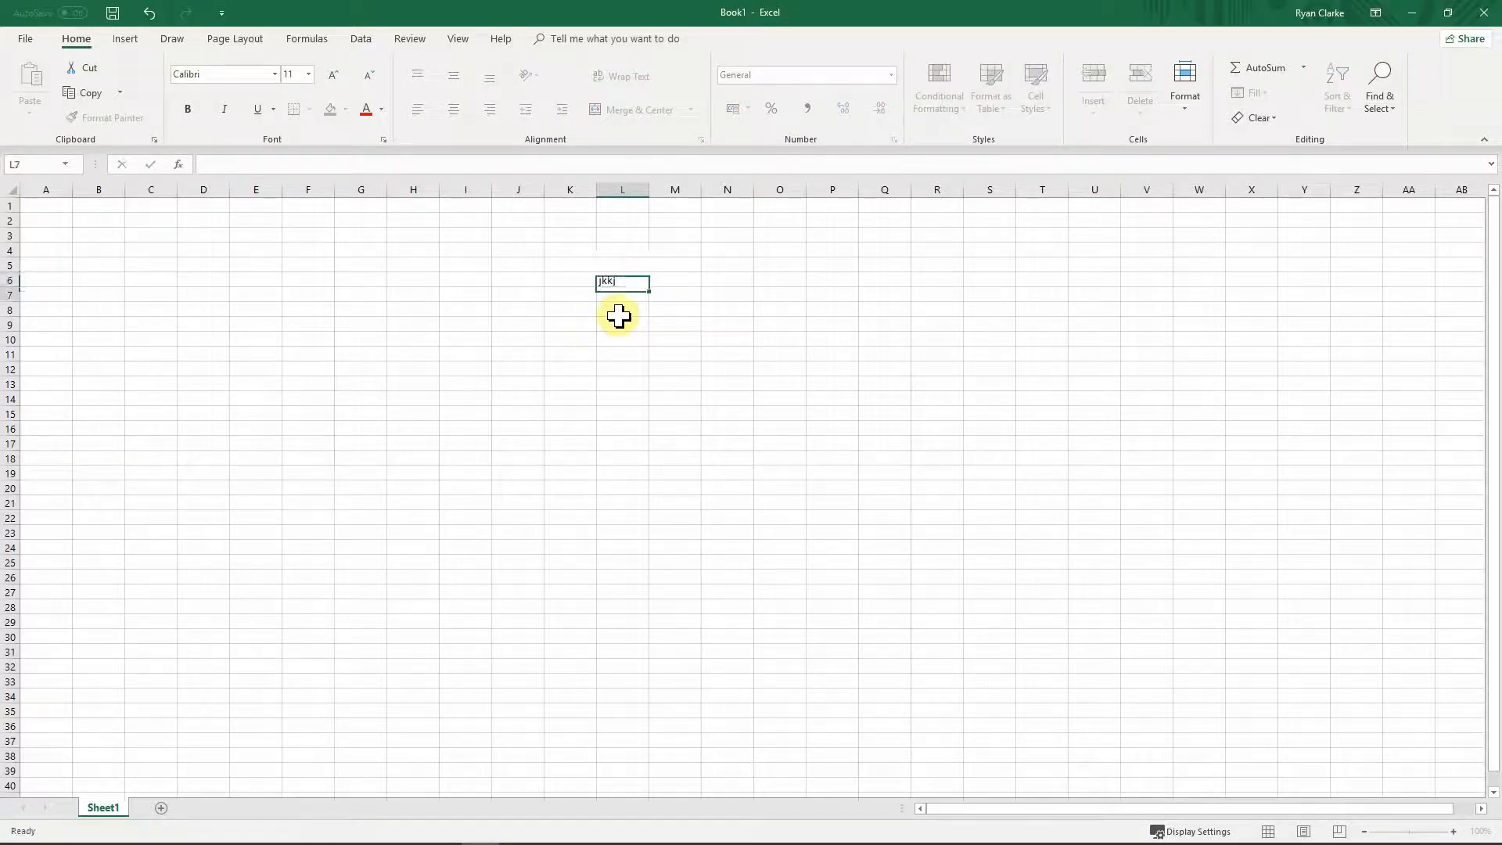
key("Up")
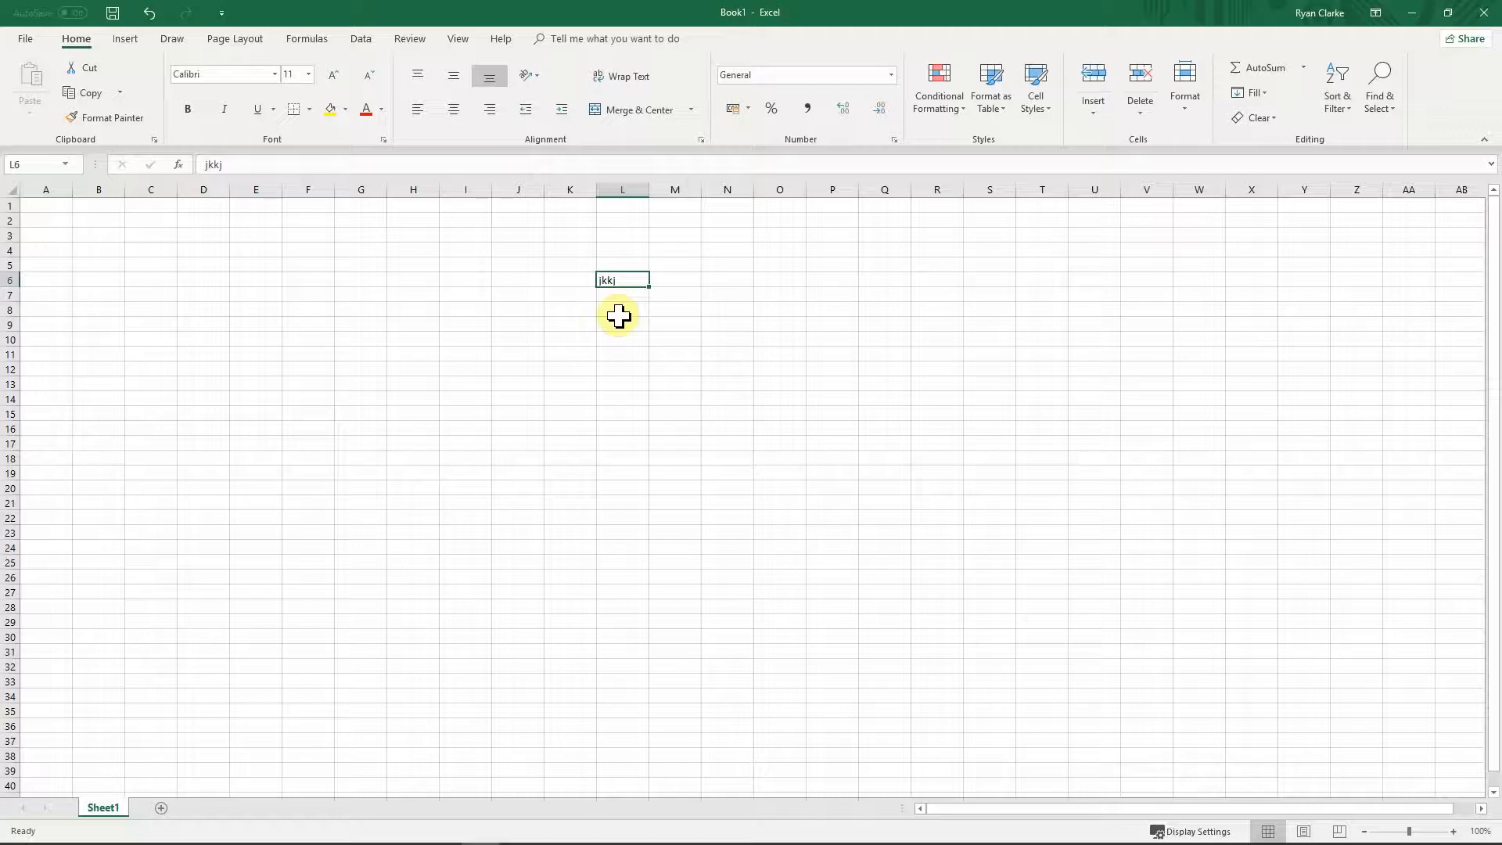
key("Delete")
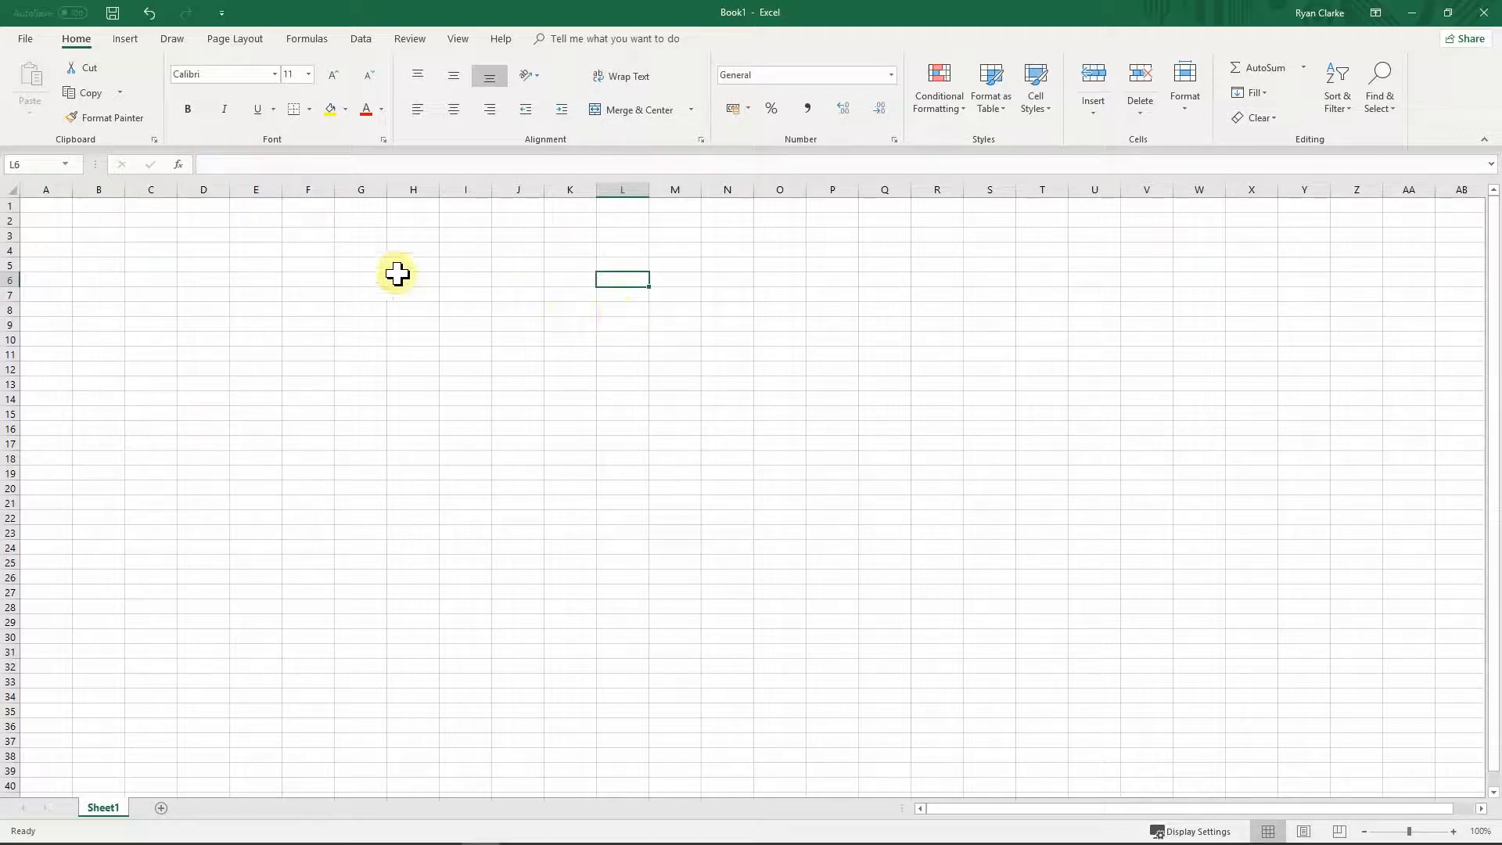
left_click(357, 277)
left_click(48, 207)
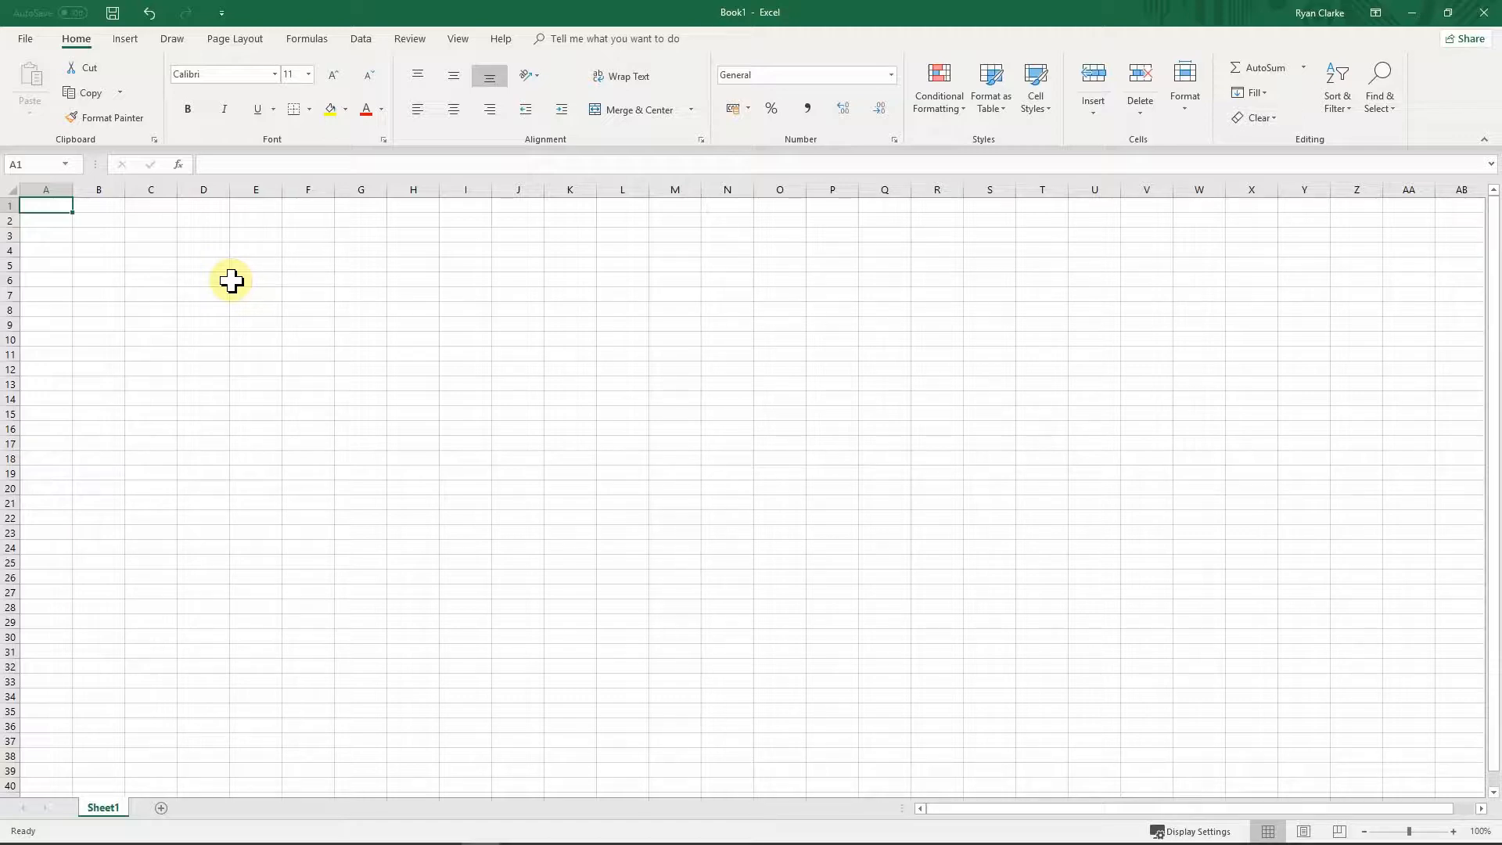
Step: Enter 'Price Chart' in A1 and enlarge it to 22-point
type("Price")
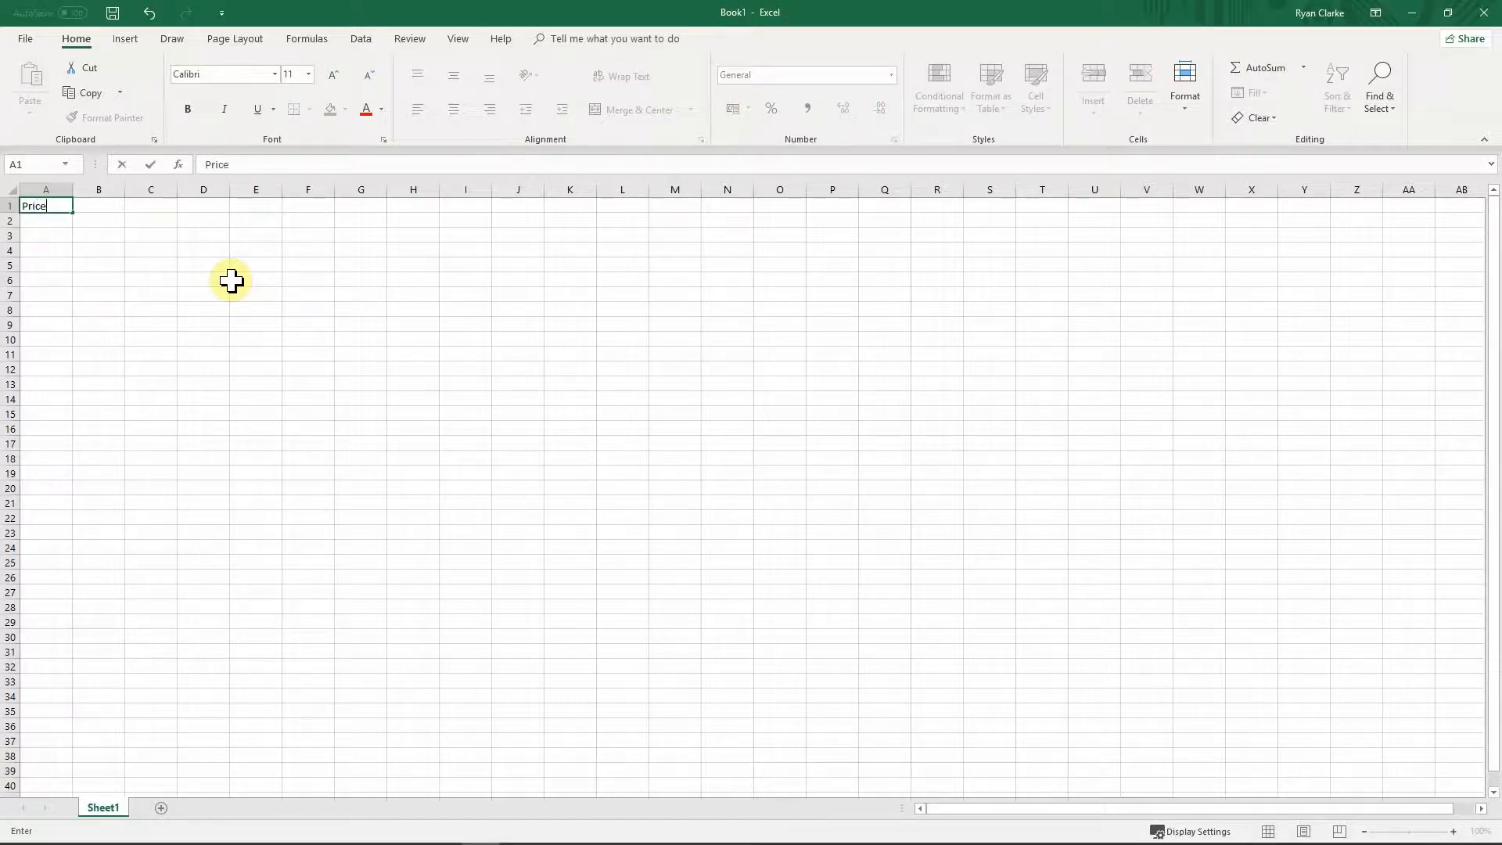
type(" Chart")
key("Return")
key("Up")
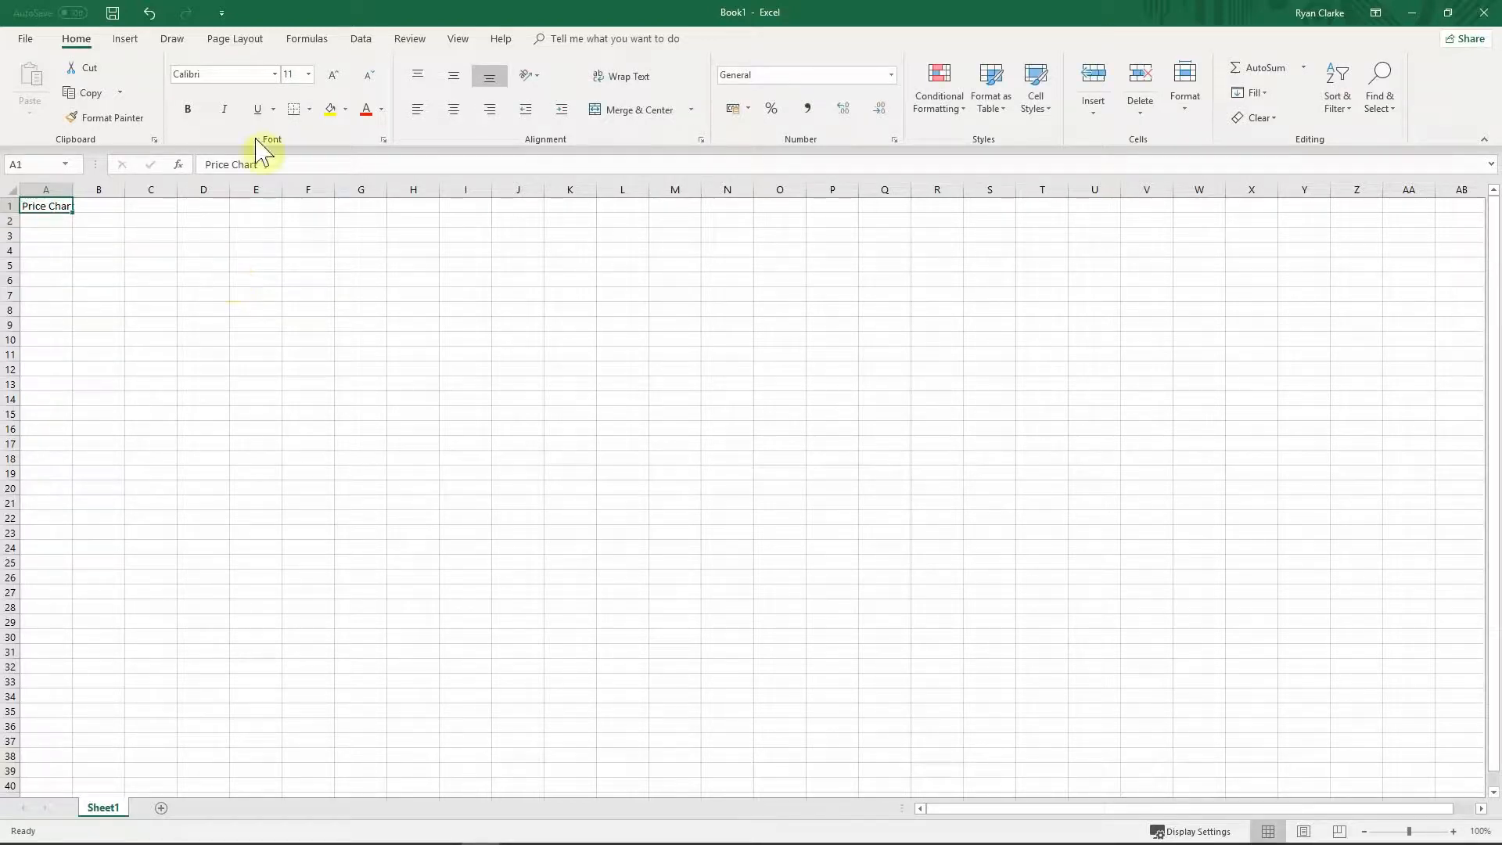
left_click(332, 75)
left_click(333, 74)
left_click(332, 75)
left_click(333, 74)
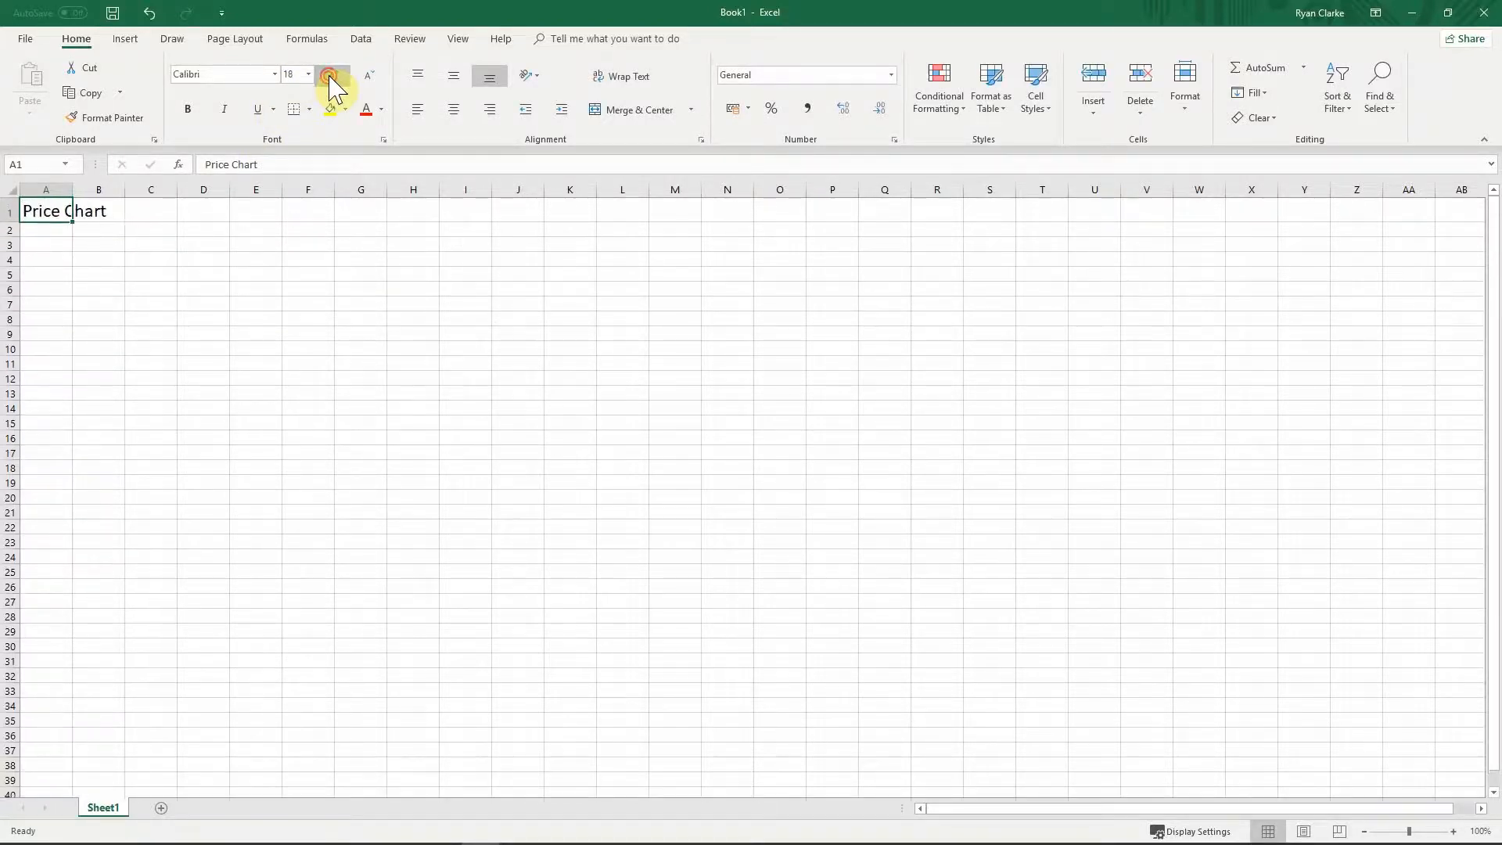
left_click(332, 75)
left_click(333, 74)
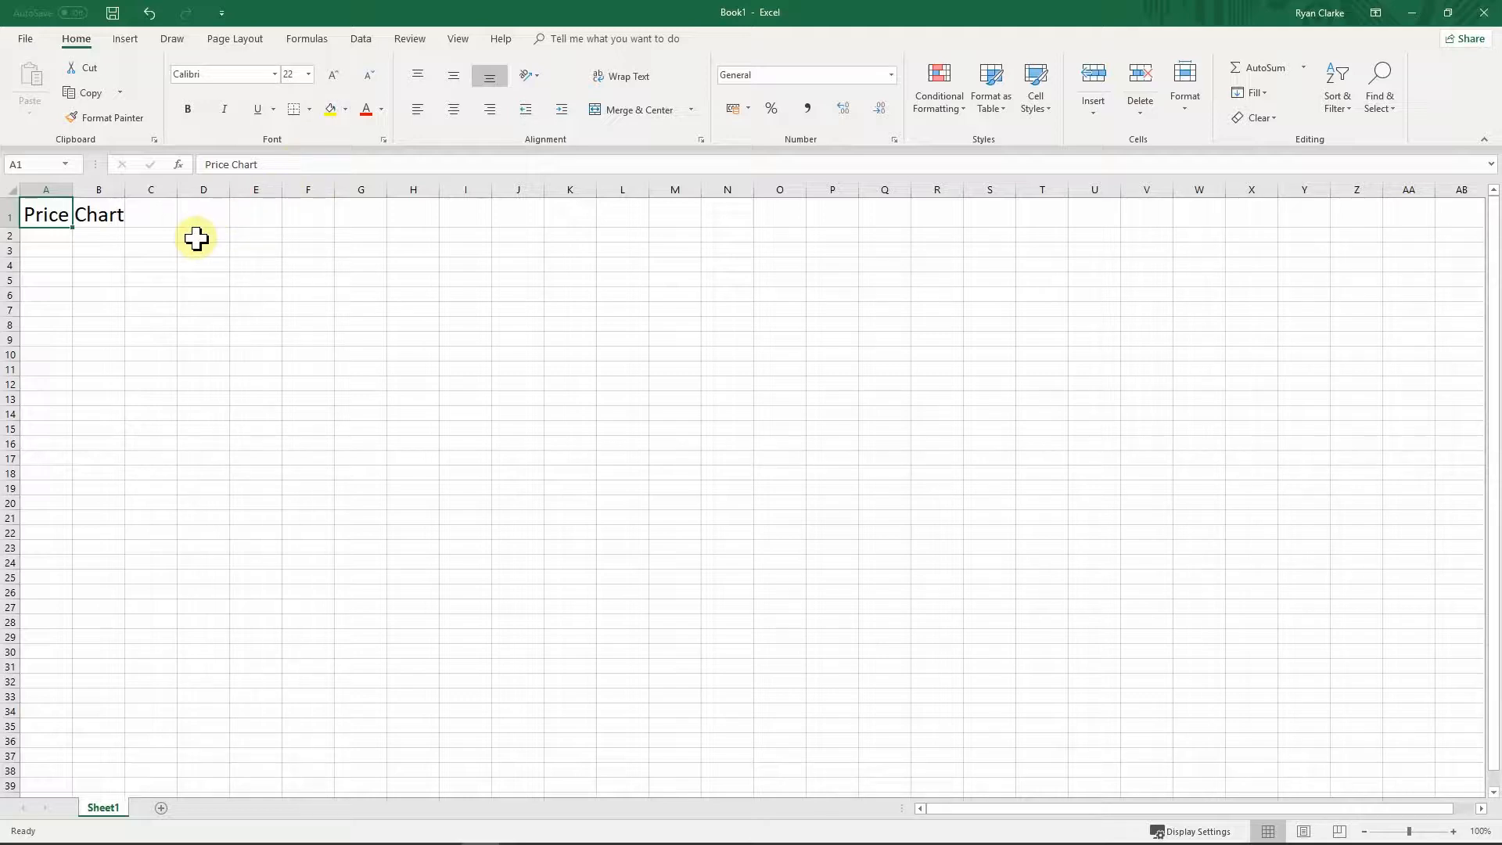
left_click(77, 278)
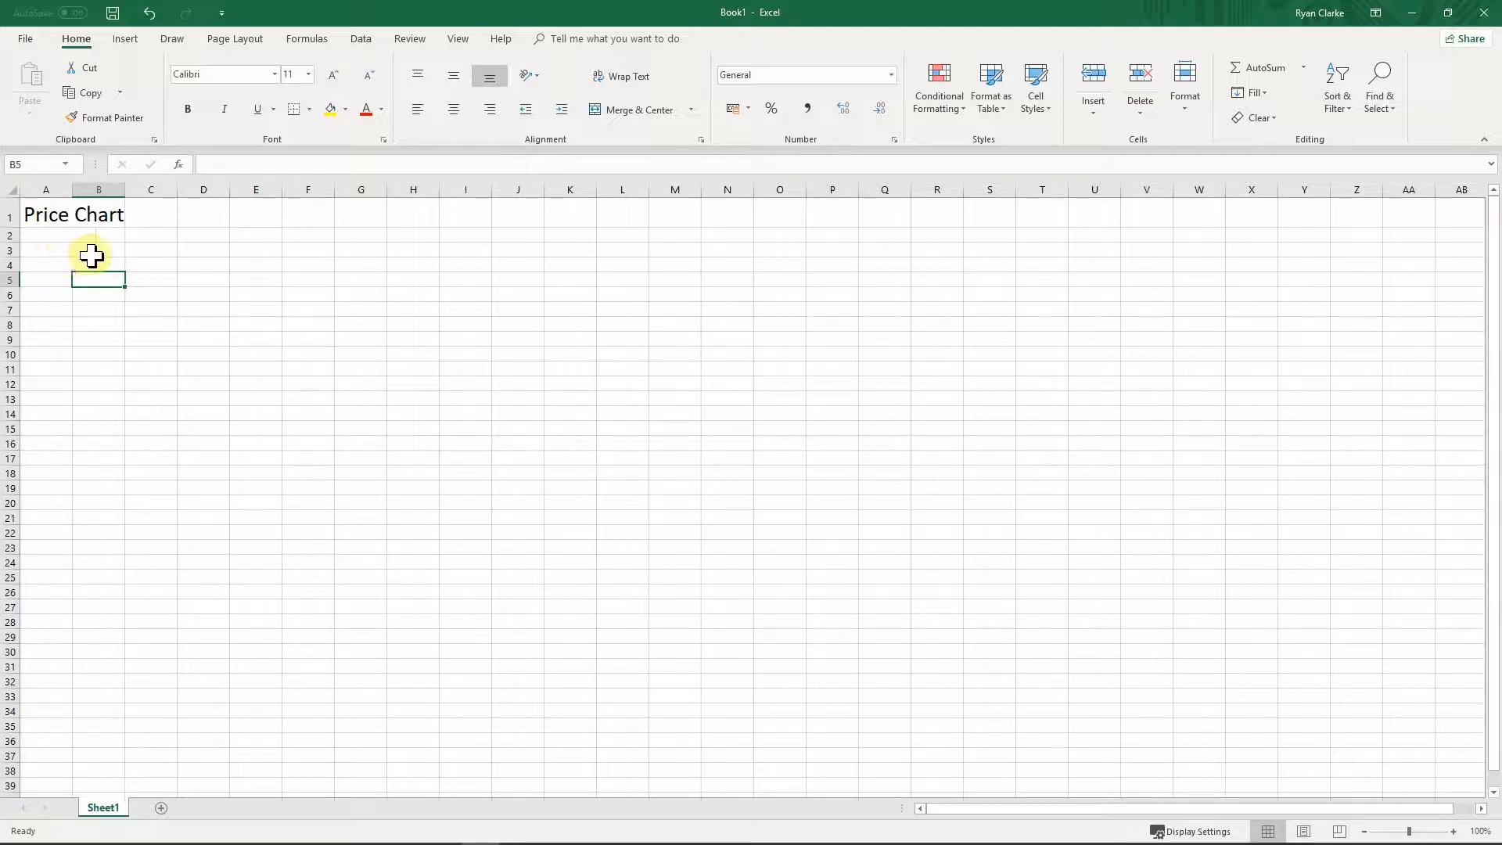
Step: Merge and centre A1:B1, then undo the merge
left_click(61, 247)
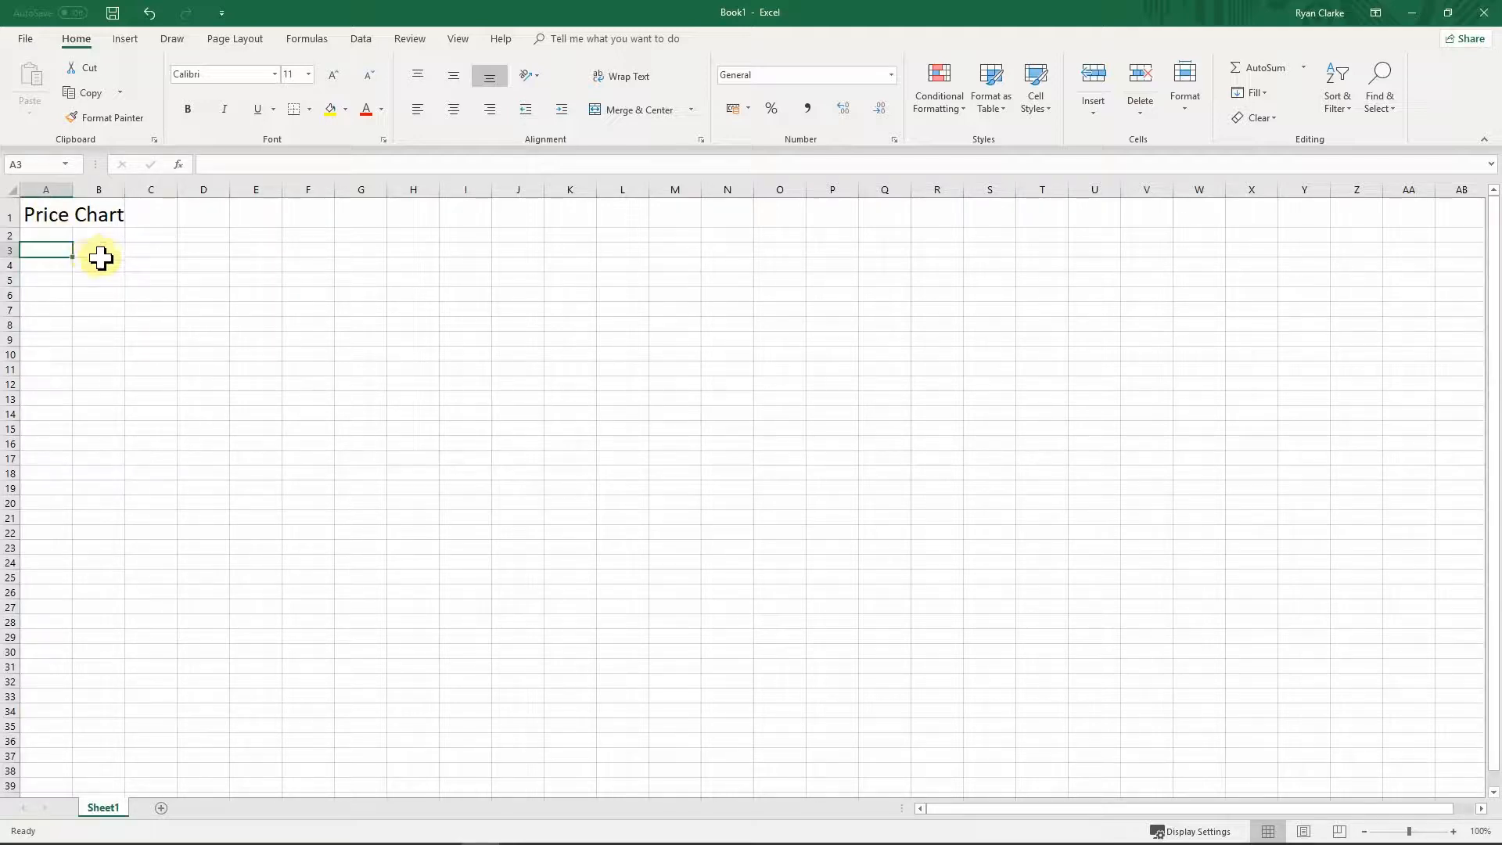
left_click_drag(60, 212, 84, 213)
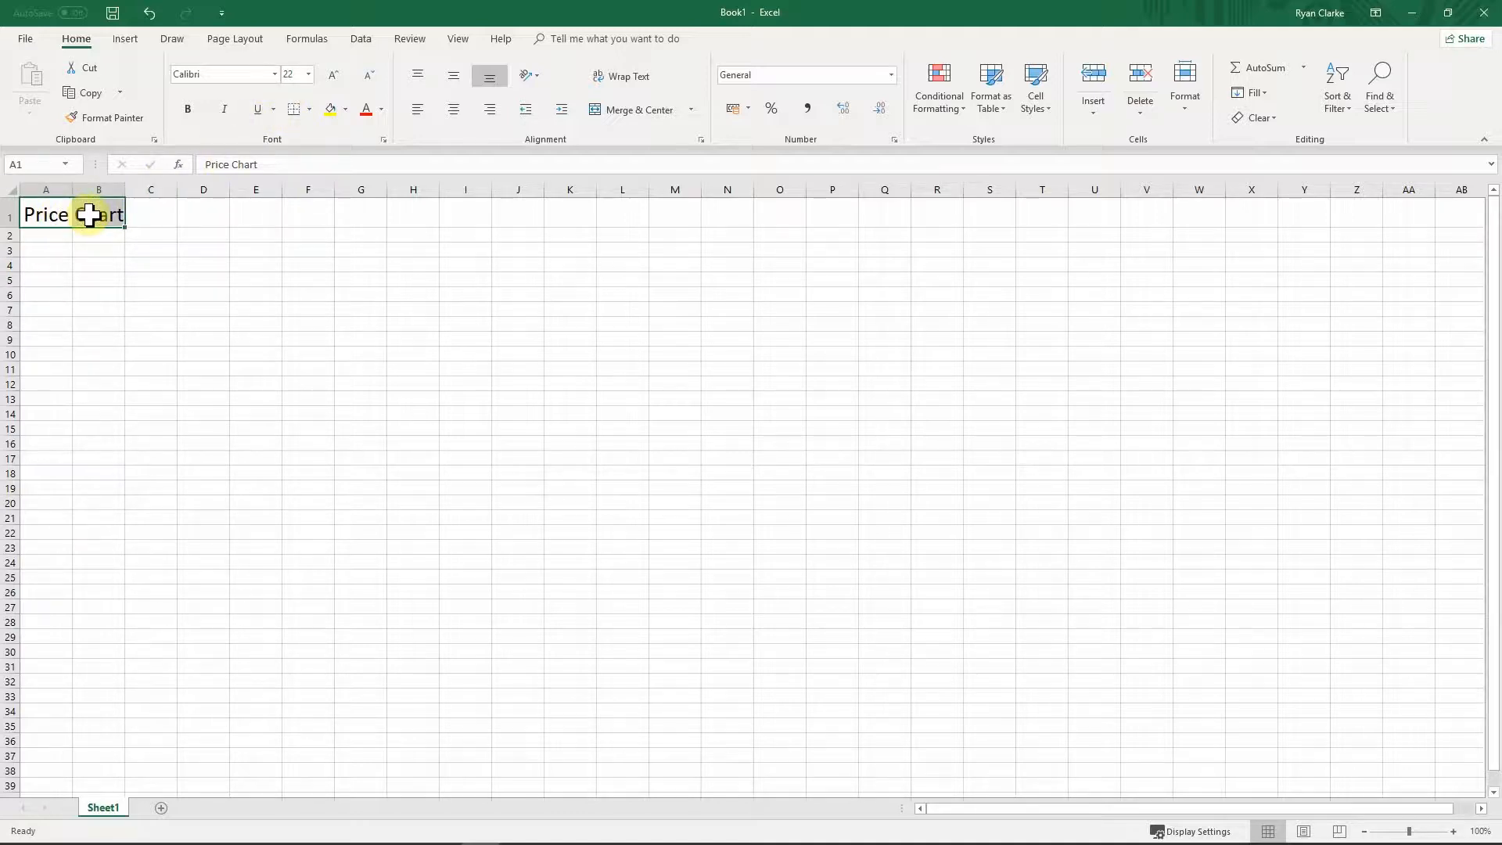
left_click(634, 112)
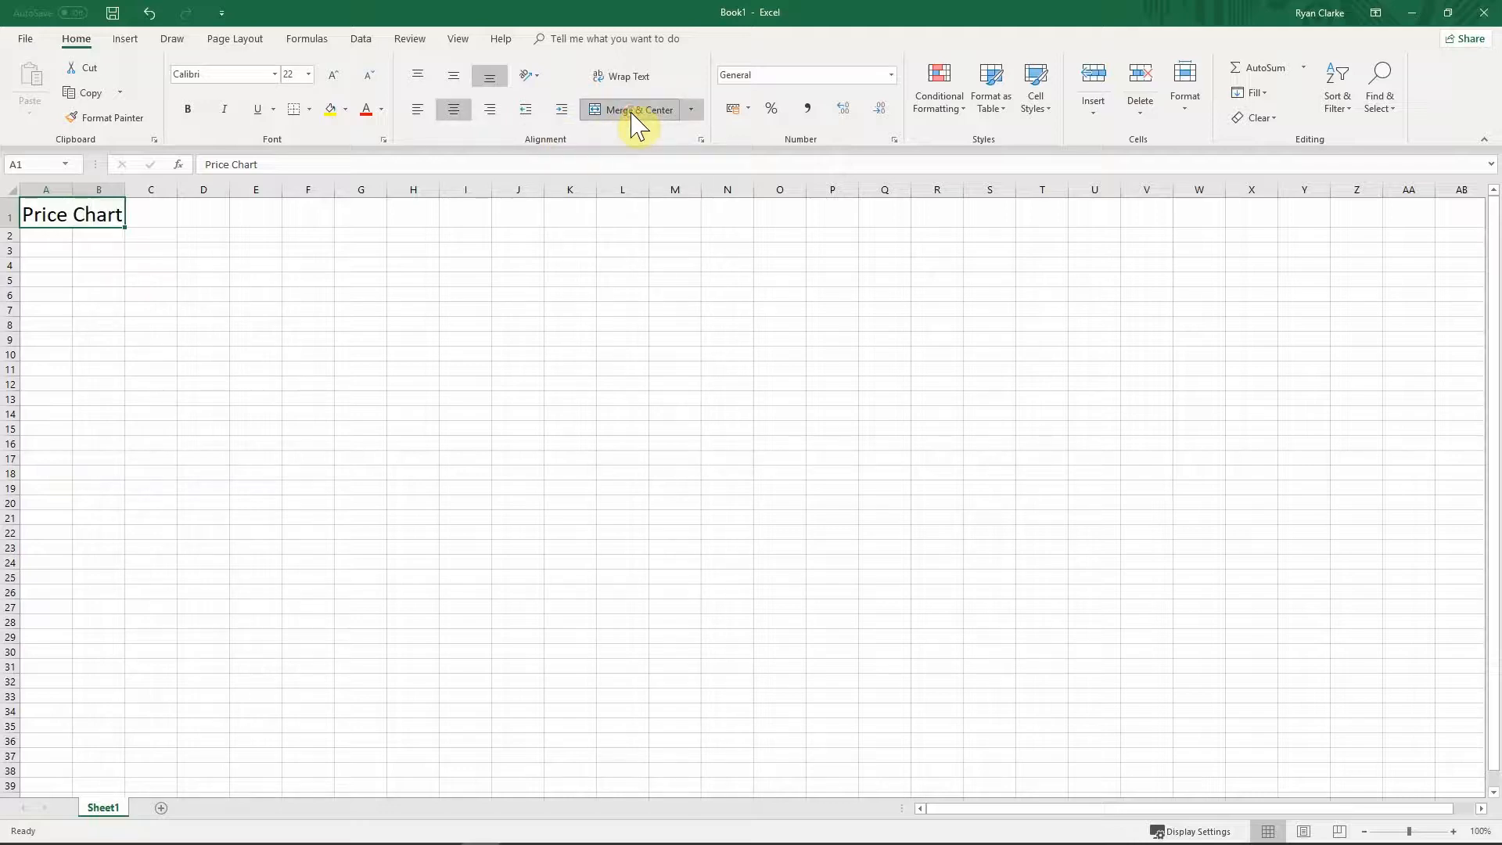
left_click(234, 251)
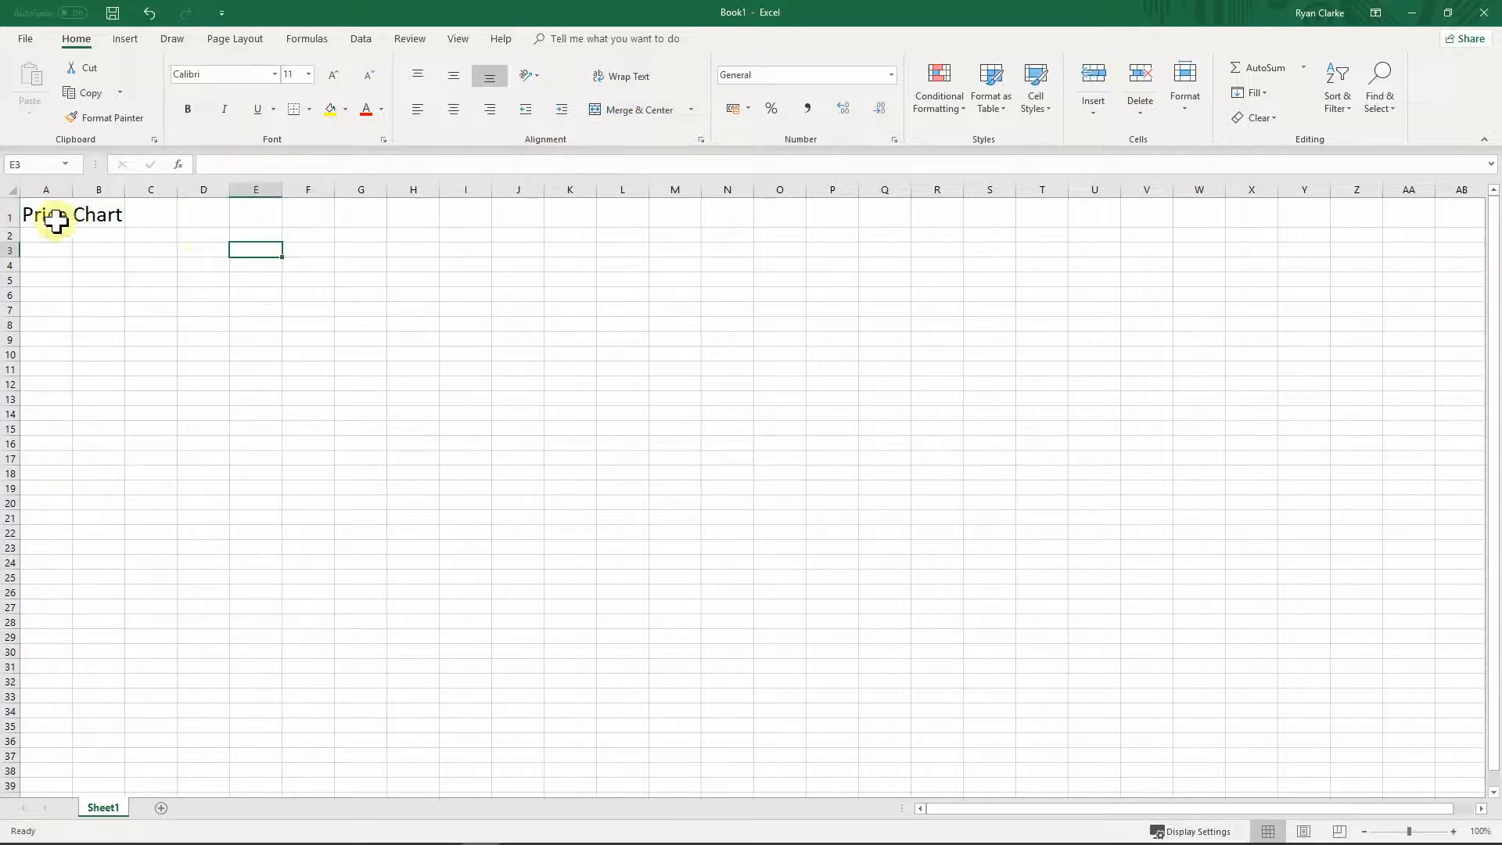
left_click(57, 221)
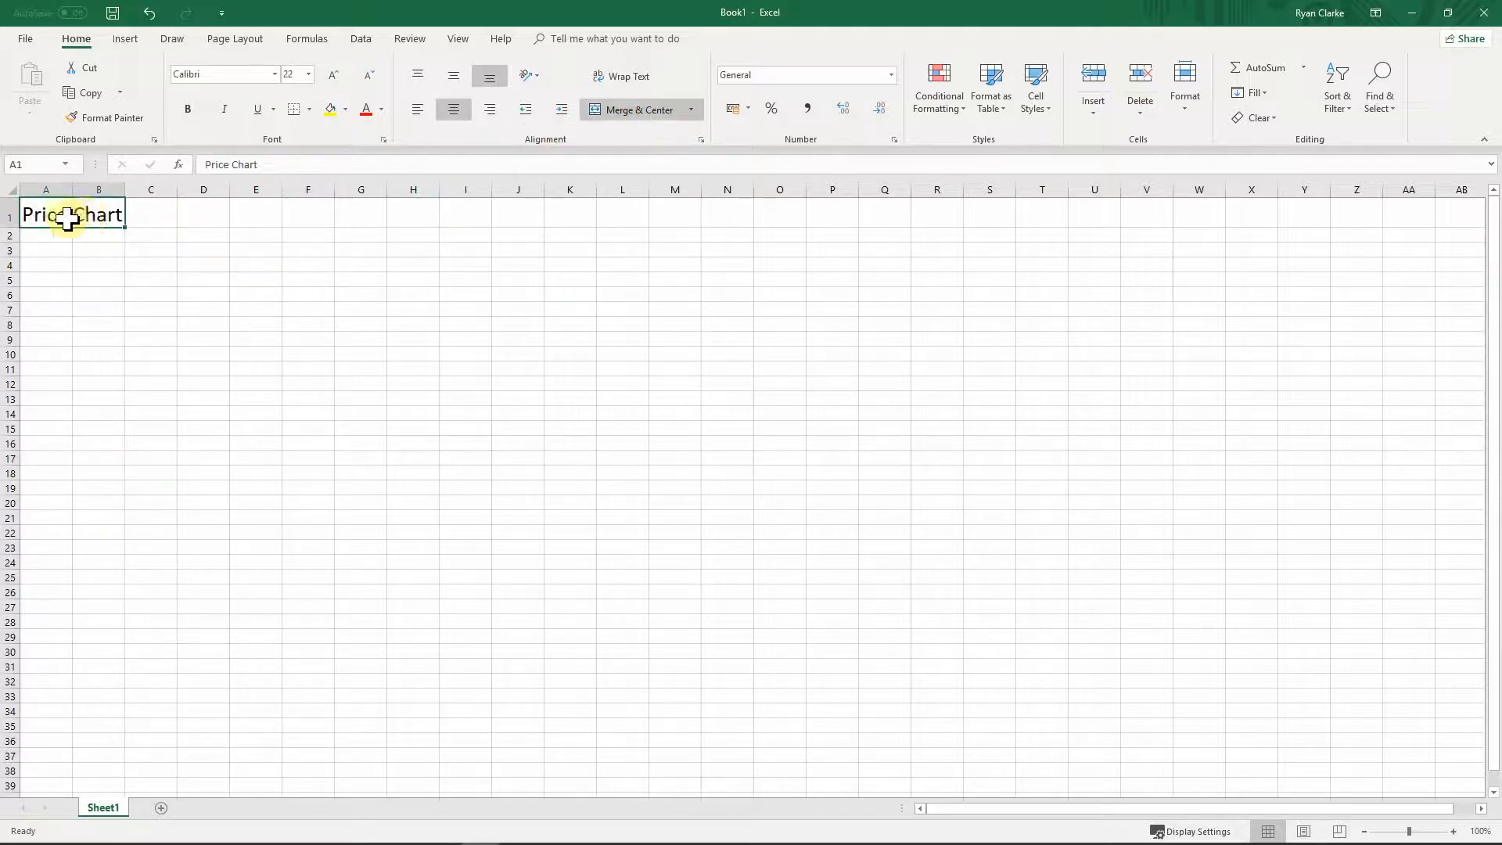
left_click(94, 235)
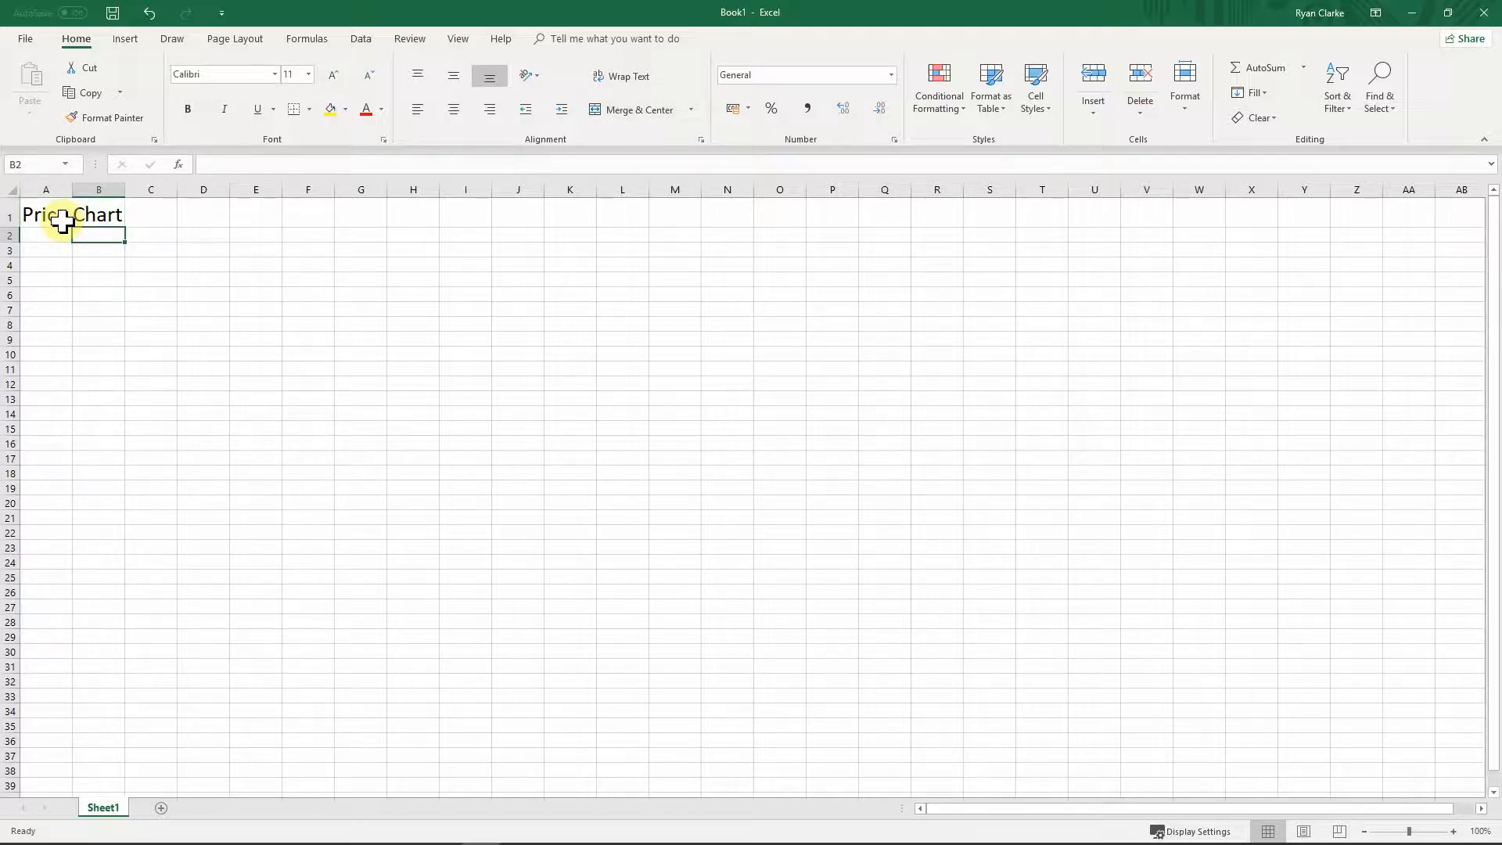
left_click(149, 13)
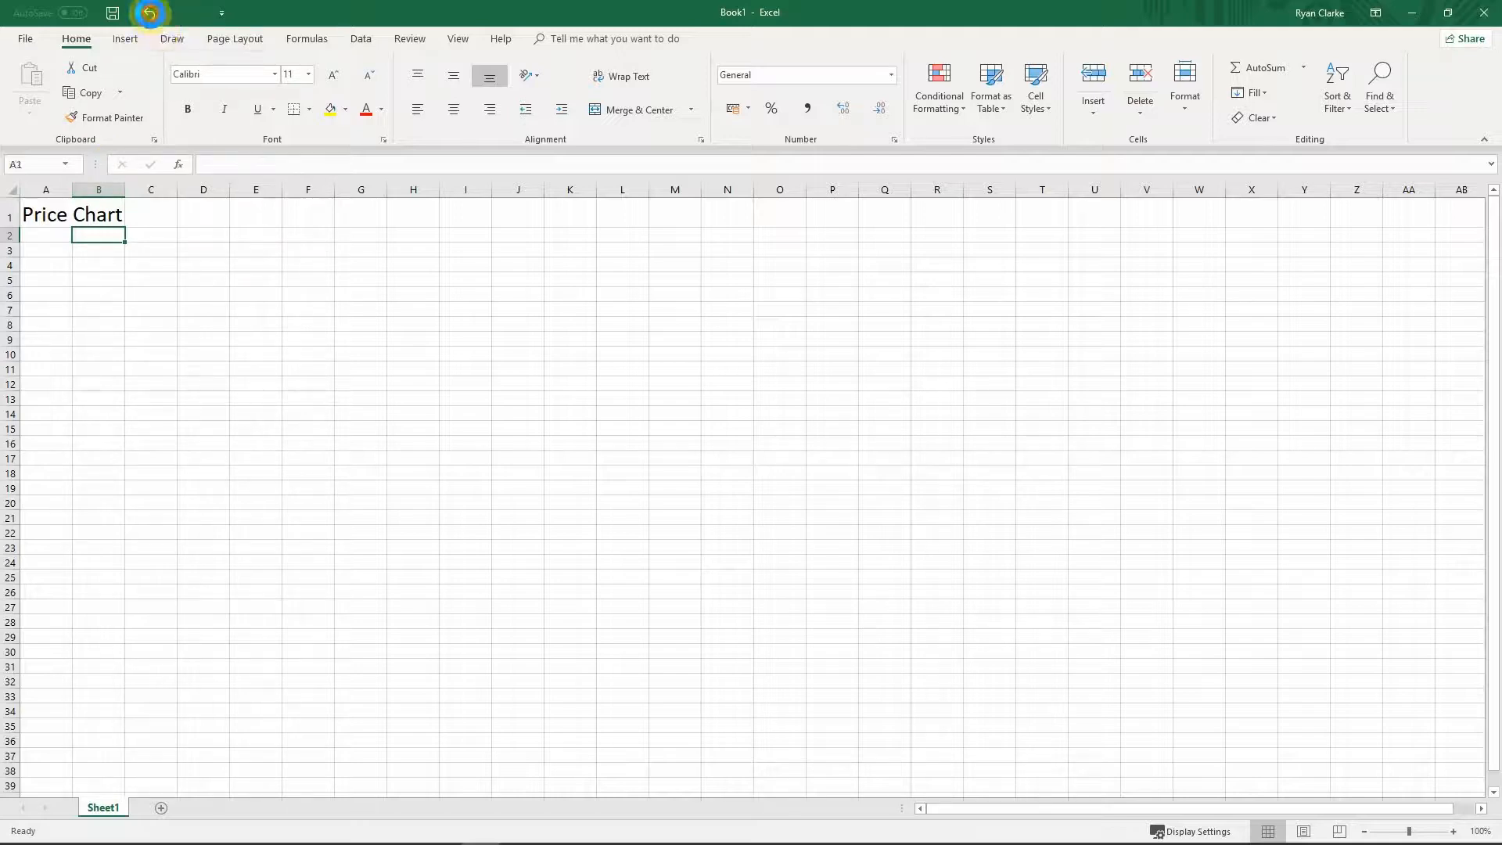
Step: Put a test entry 'hjj' in B1, then clear it
left_click(110, 246)
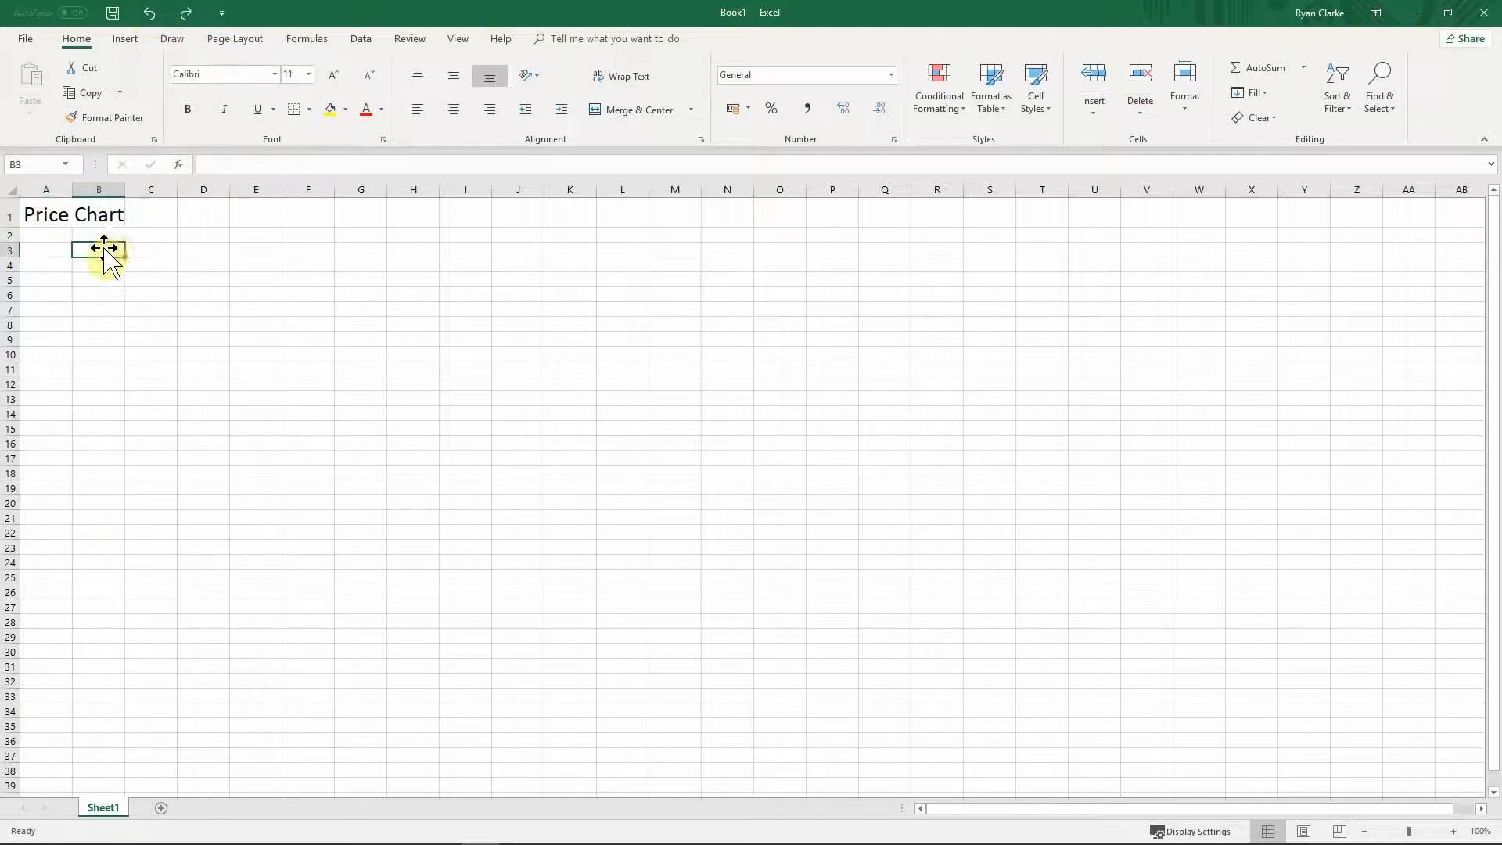
left_click(60, 222)
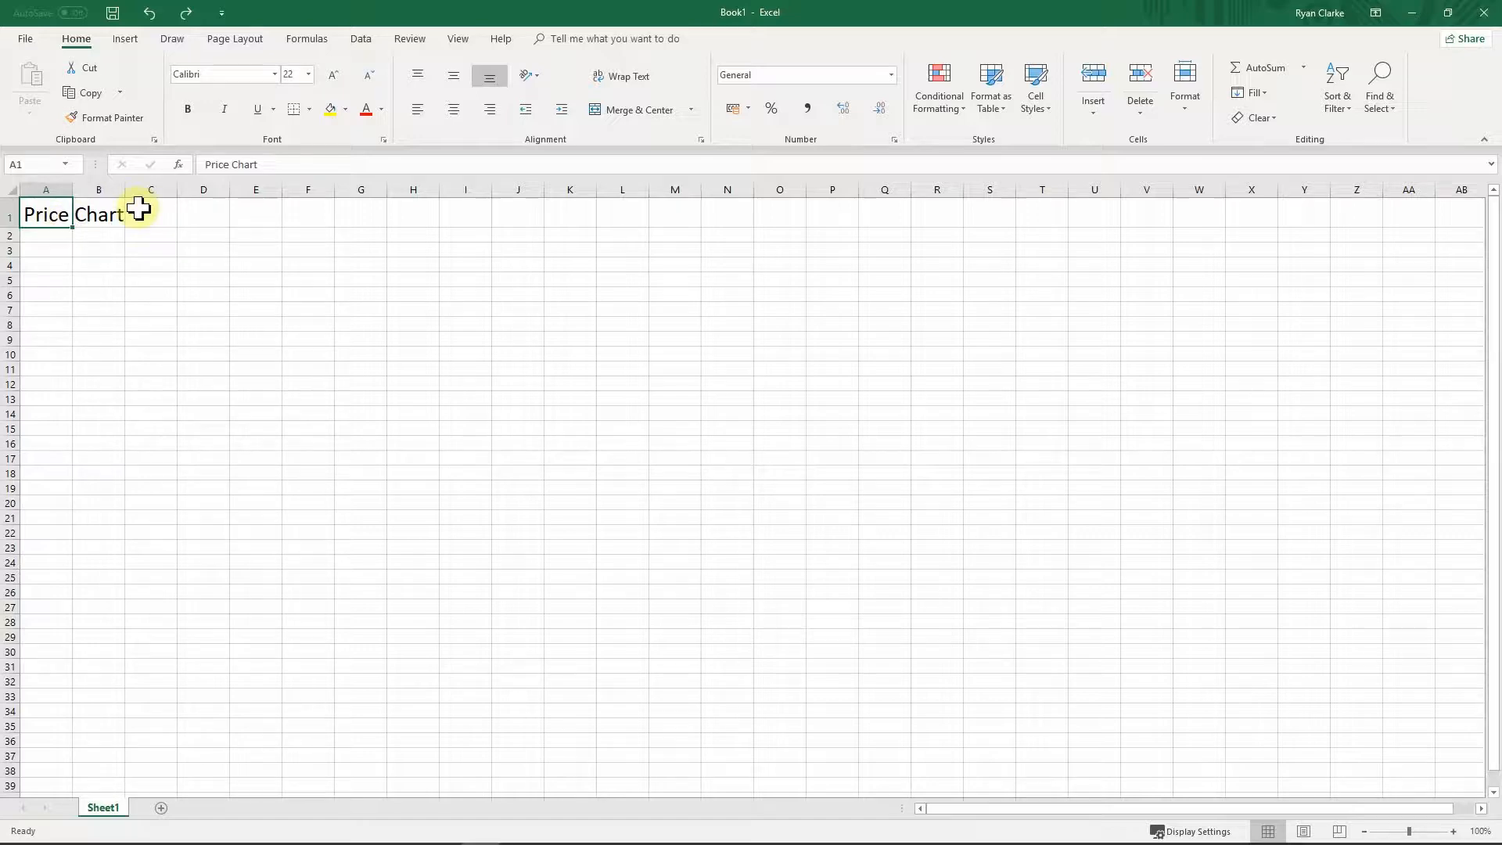
key("Right")
key("Right")
key("Left")
key("Left")
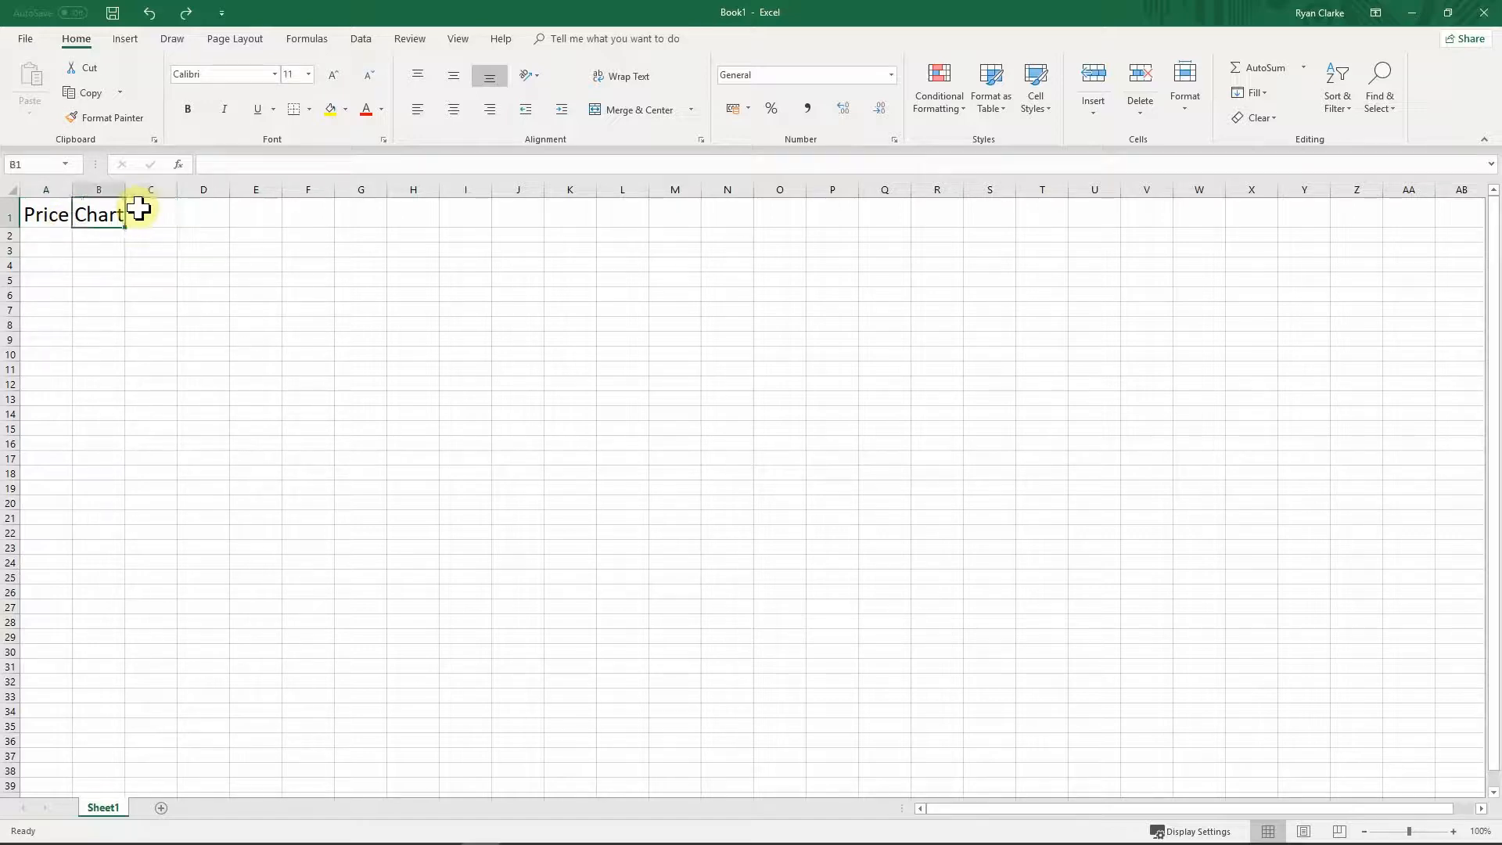
key("Right")
key("Left")
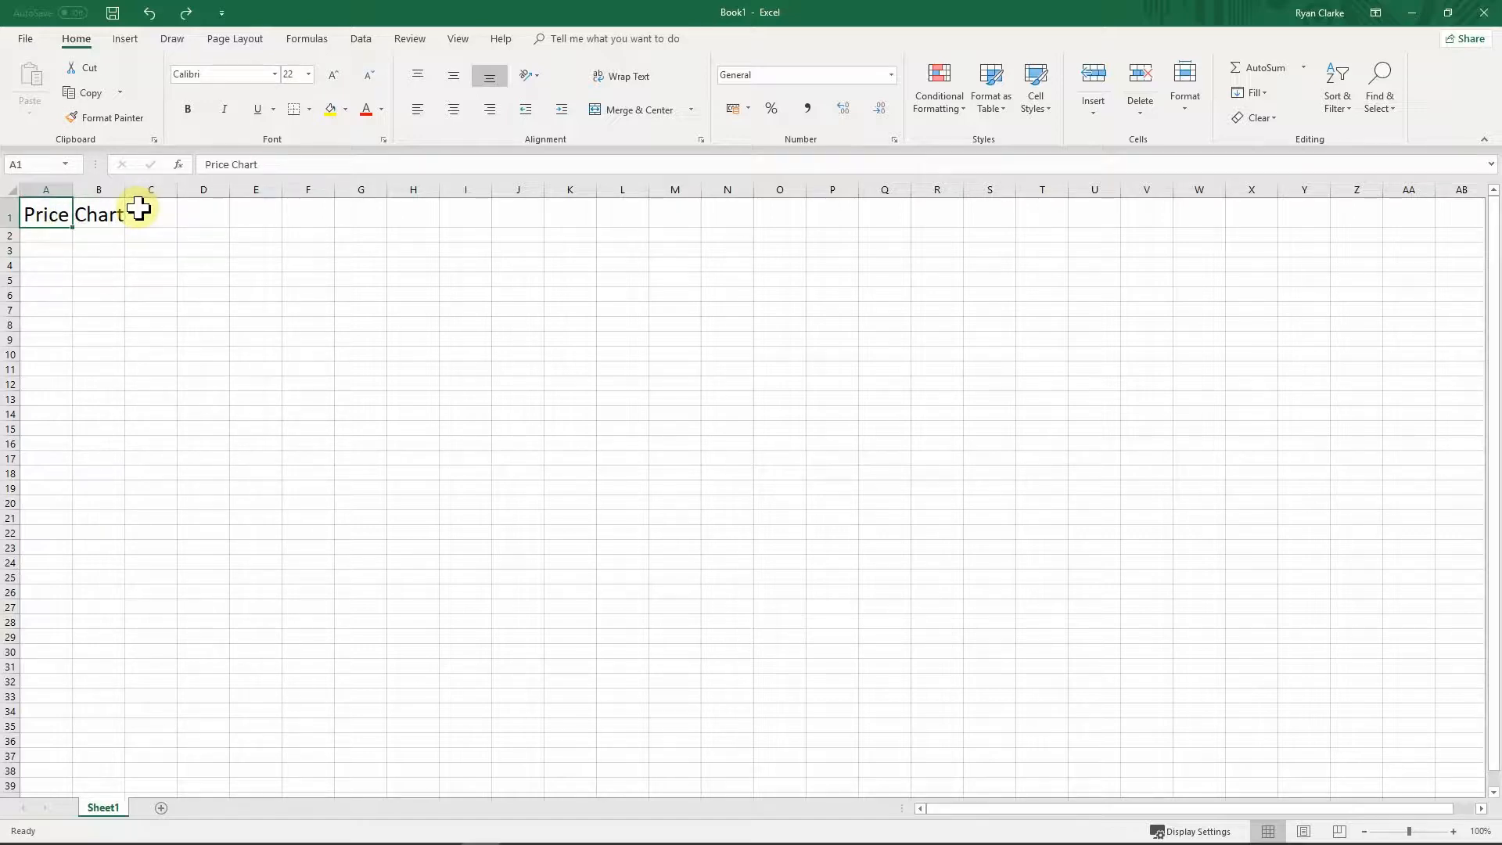
key("Right")
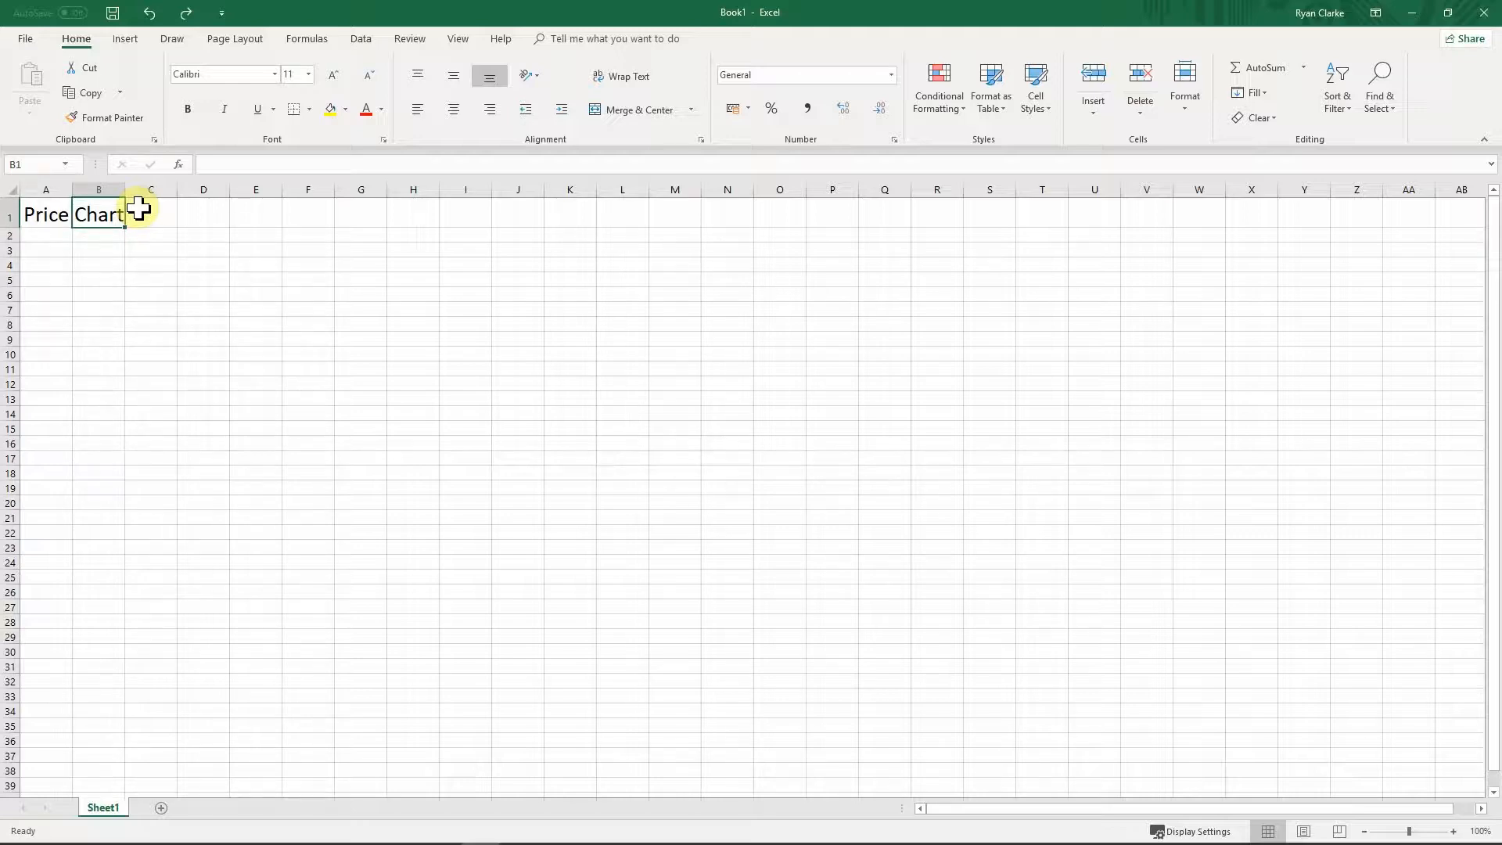
type("hjj")
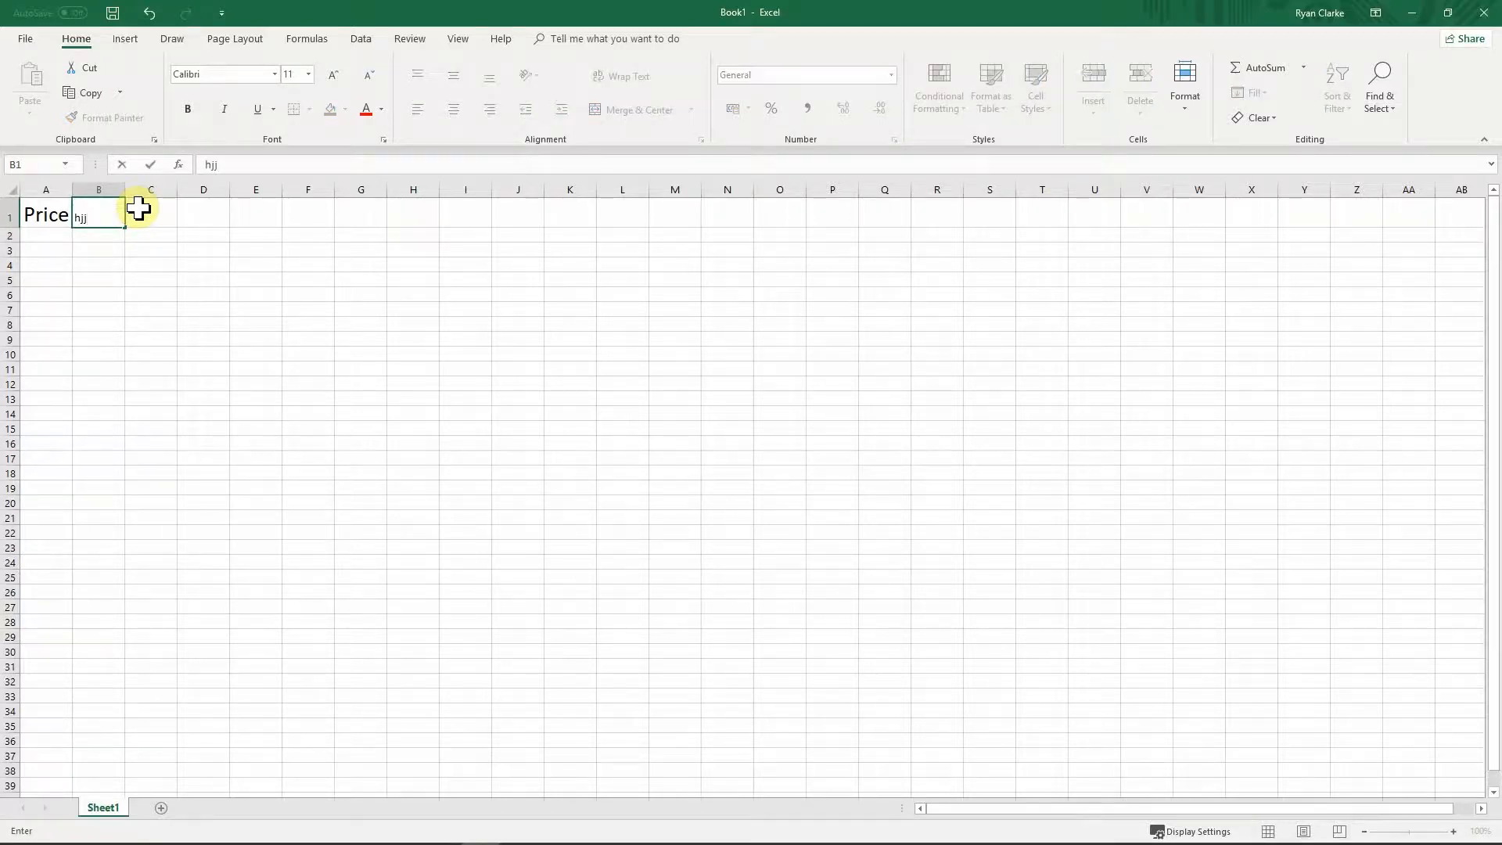
key("Return")
key("Up")
key("Left")
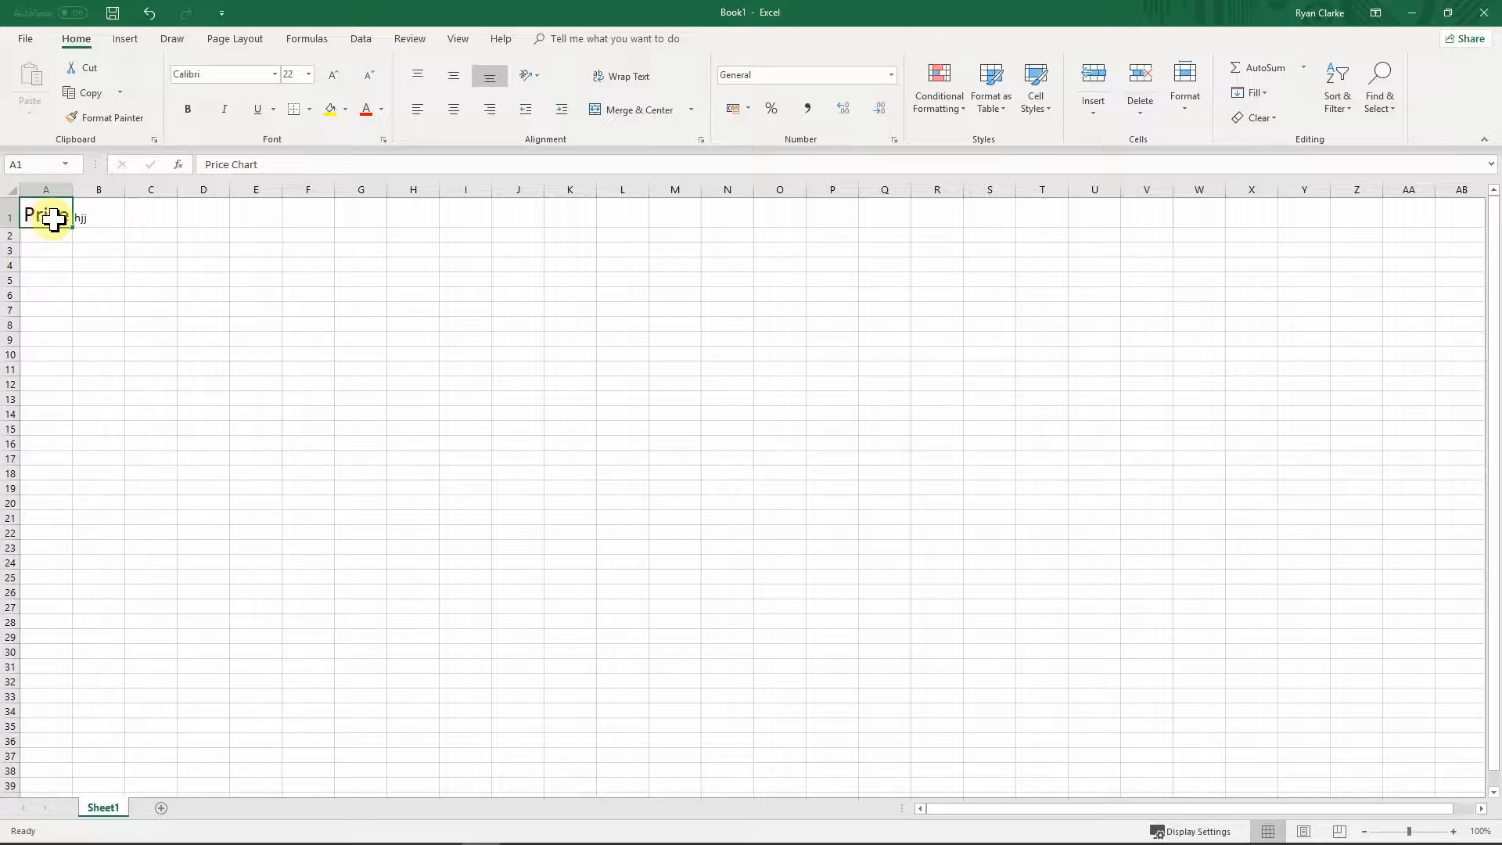
left_click(94, 220)
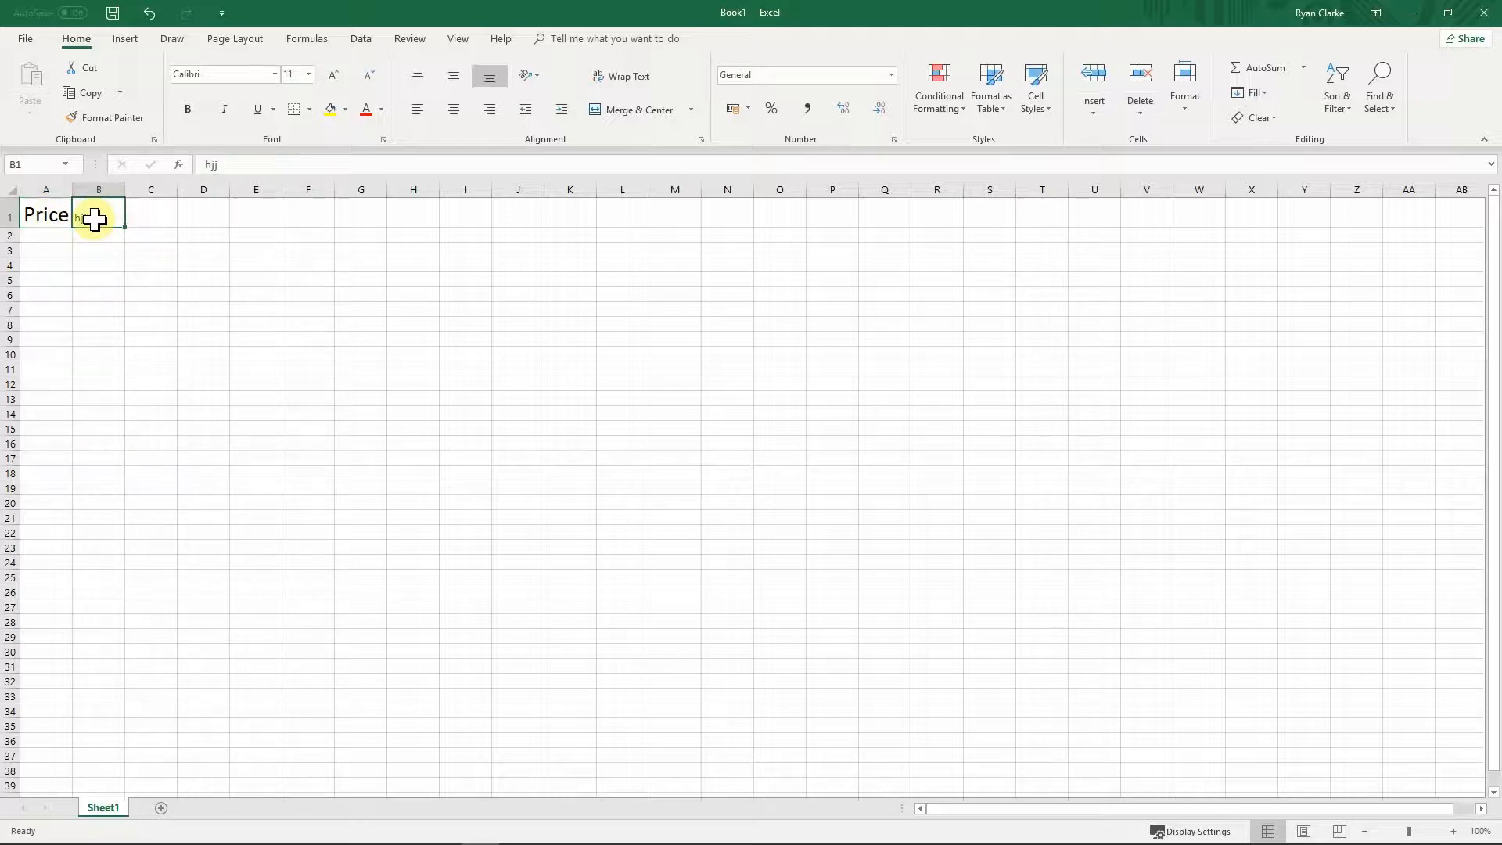
key("Delete")
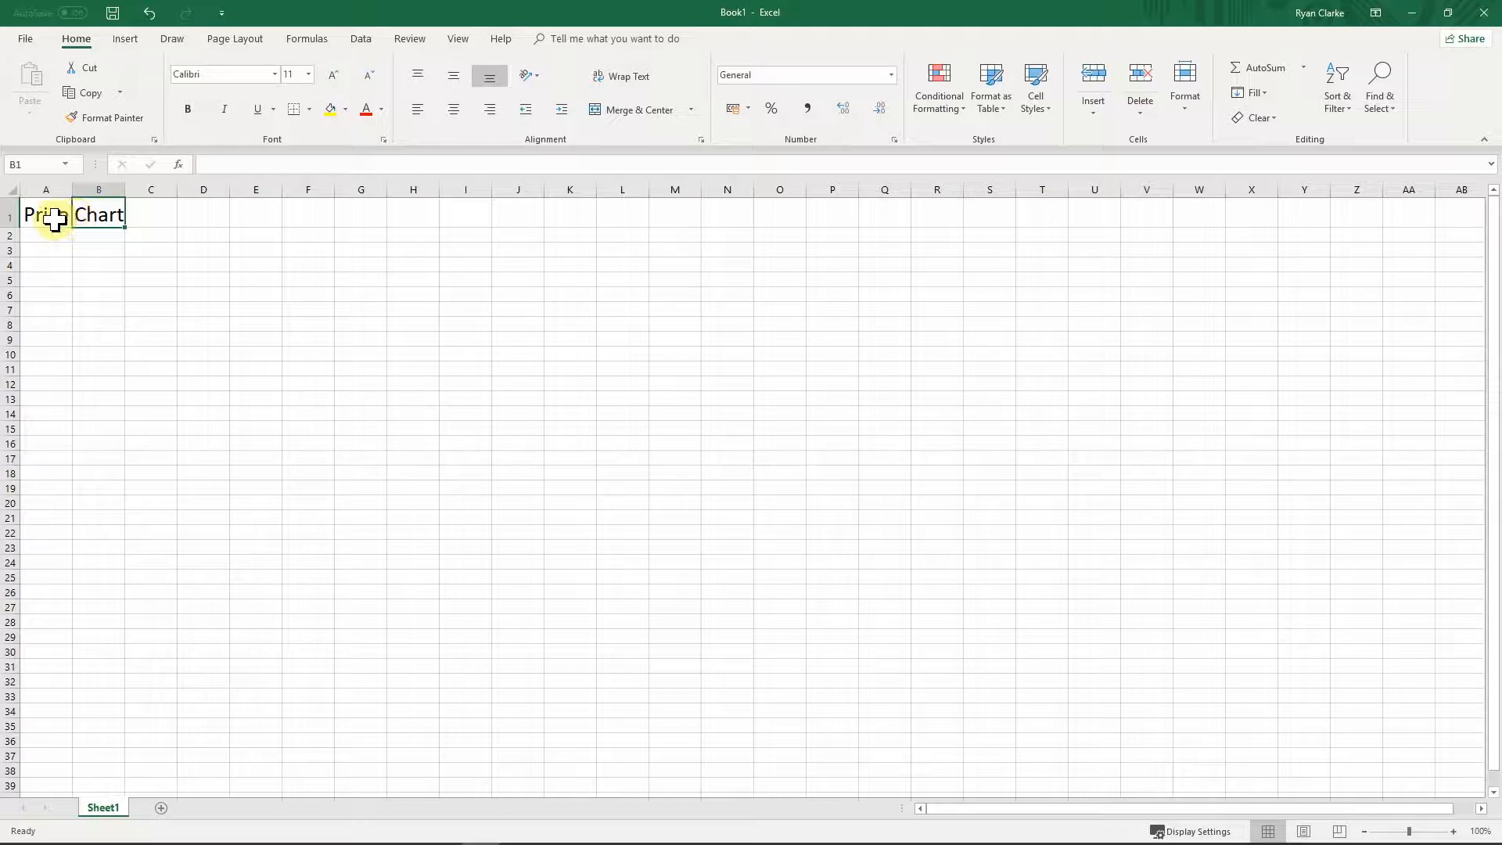
Step: Merge and centre the title across A1:B1 again, then select A3
left_click_drag(54, 215, 91, 217)
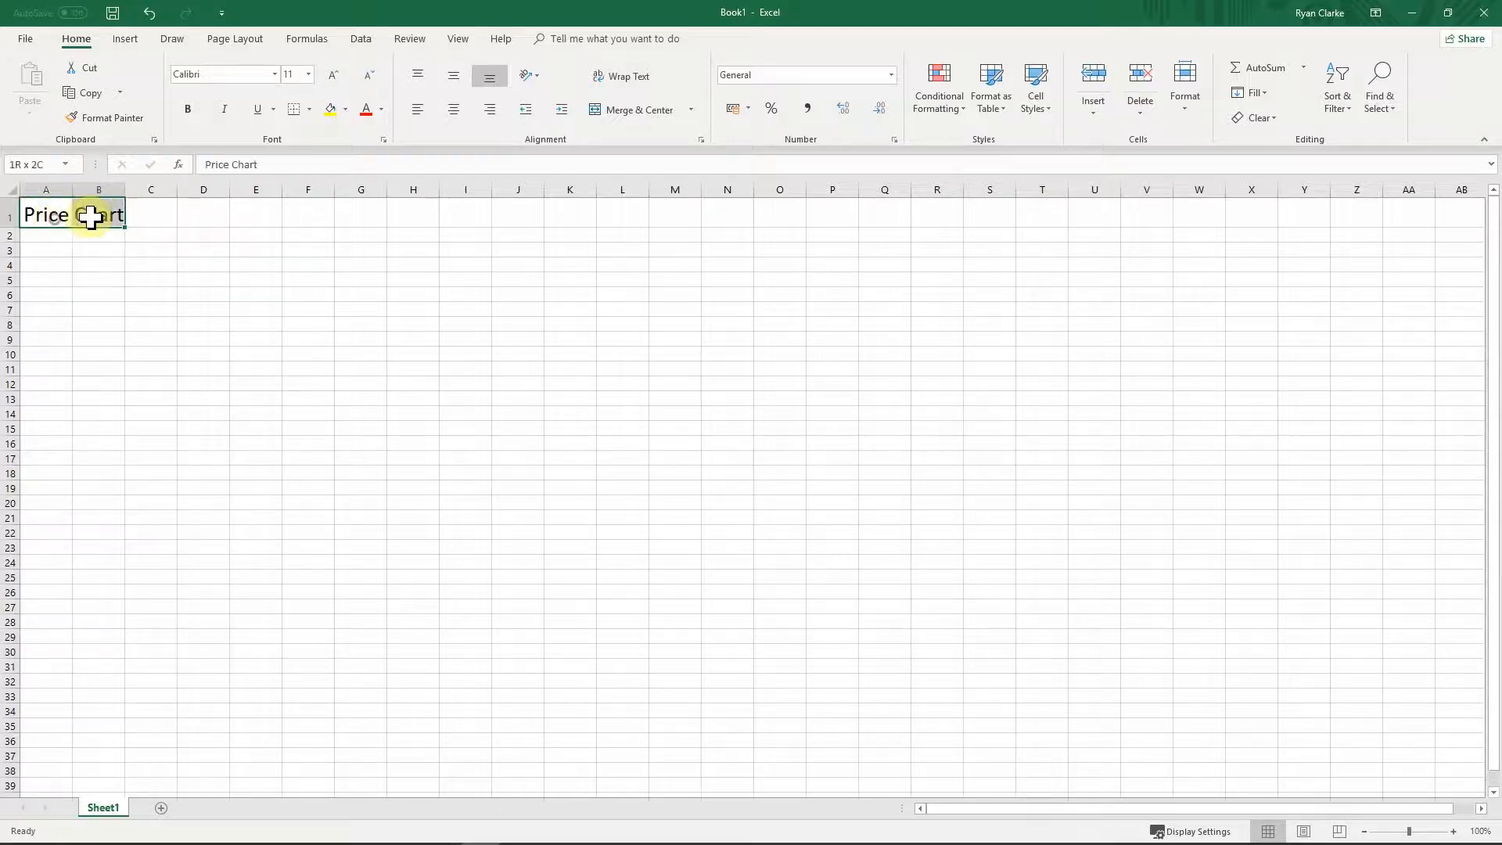
left_click(607, 112)
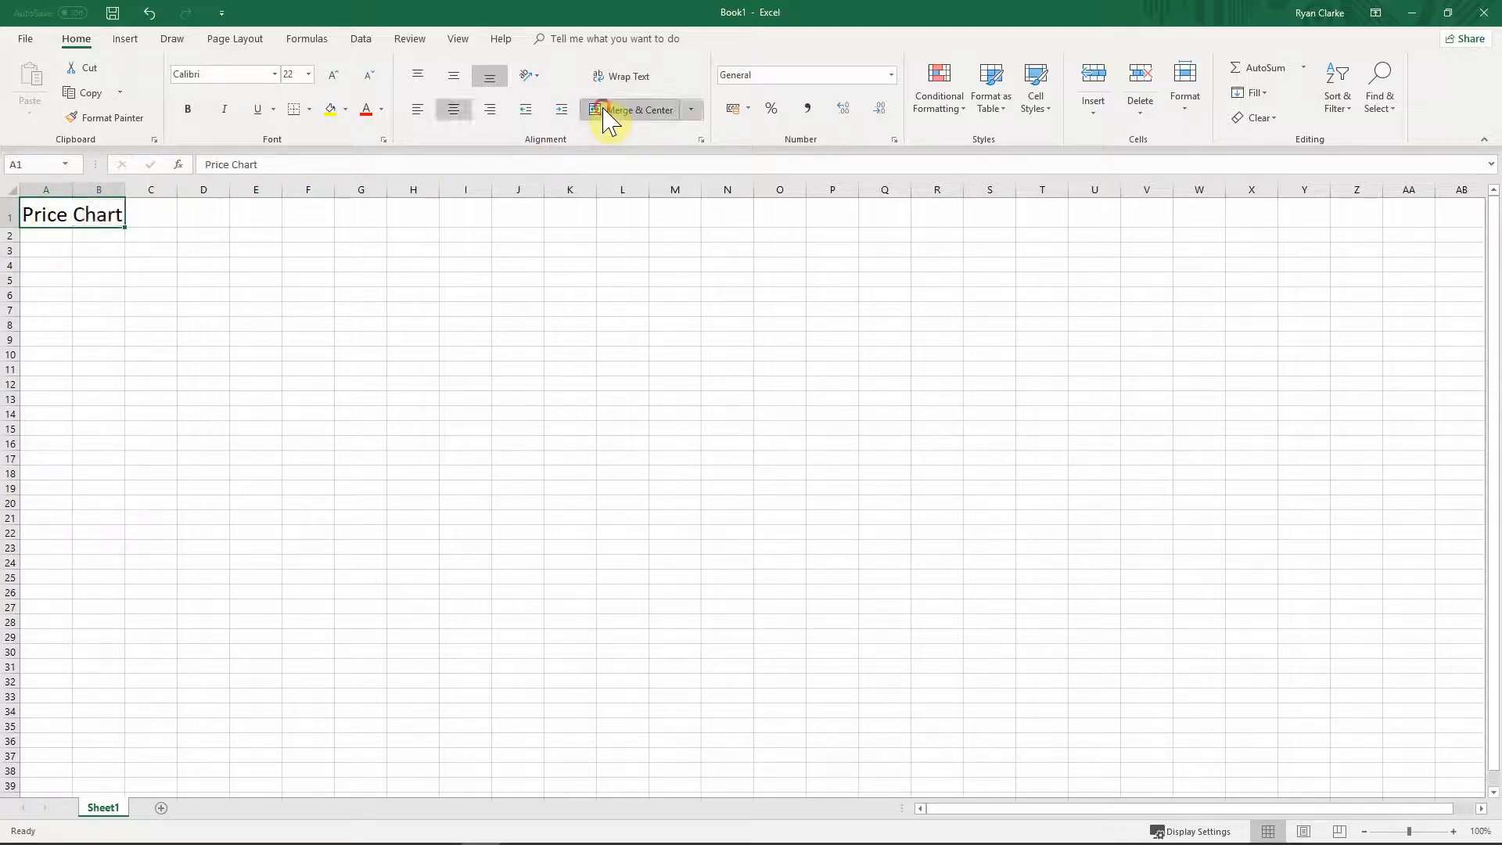
left_click(148, 224)
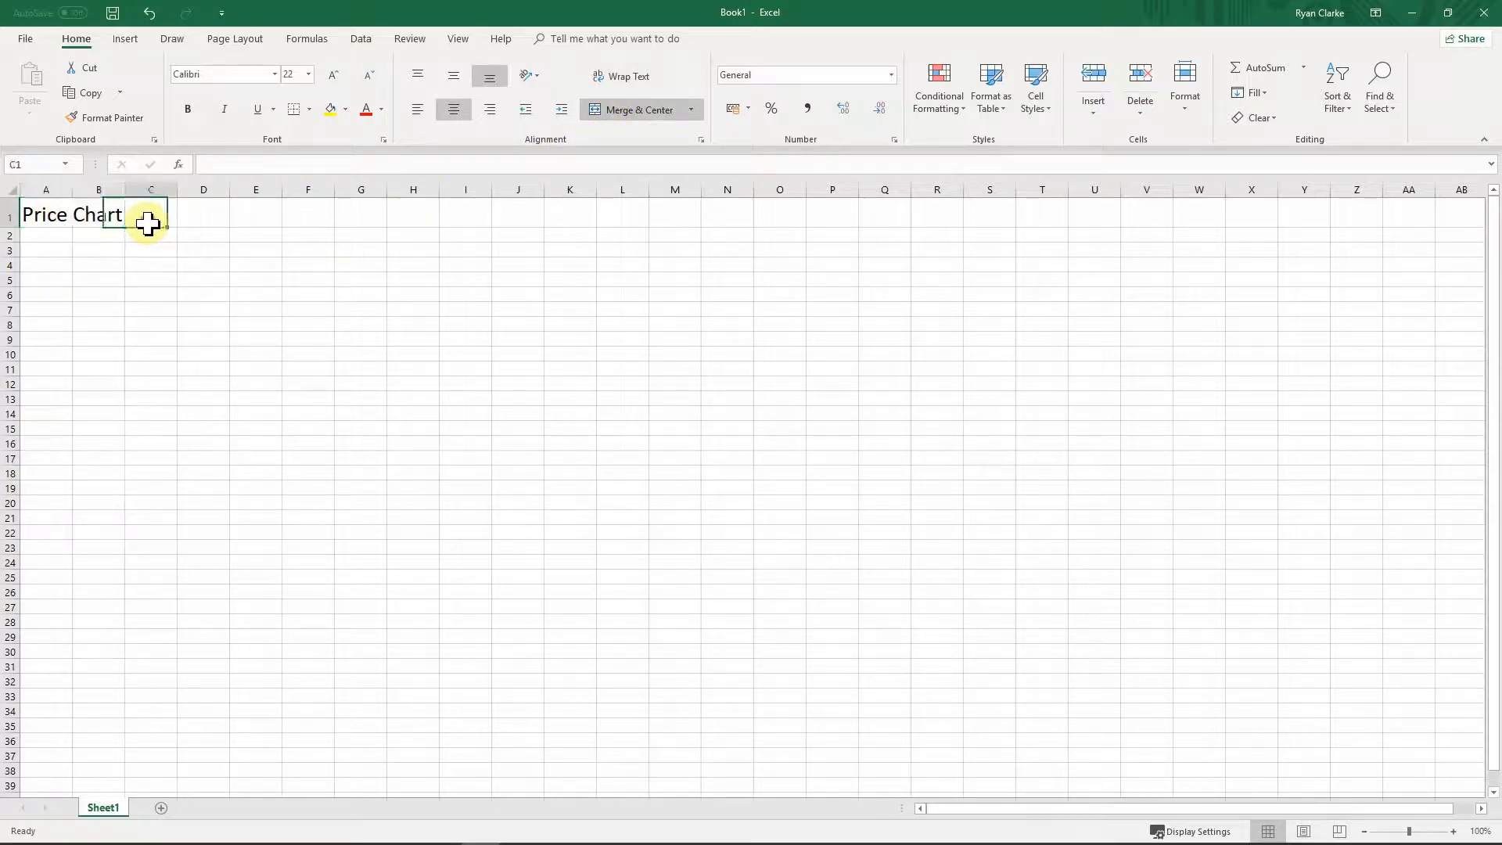
left_click(59, 217)
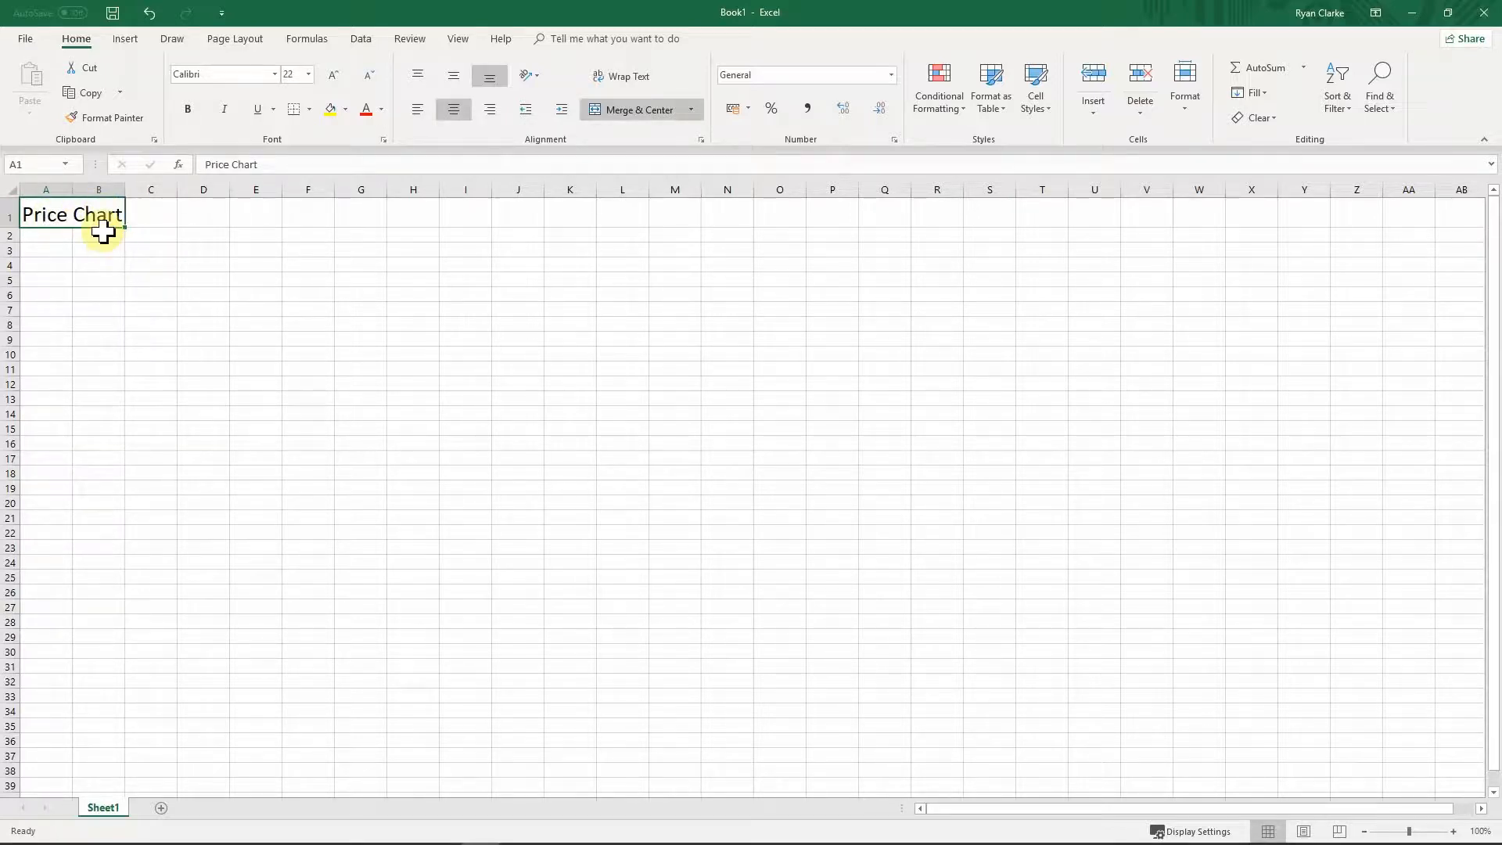
left_click(147, 213)
left_click(43, 249)
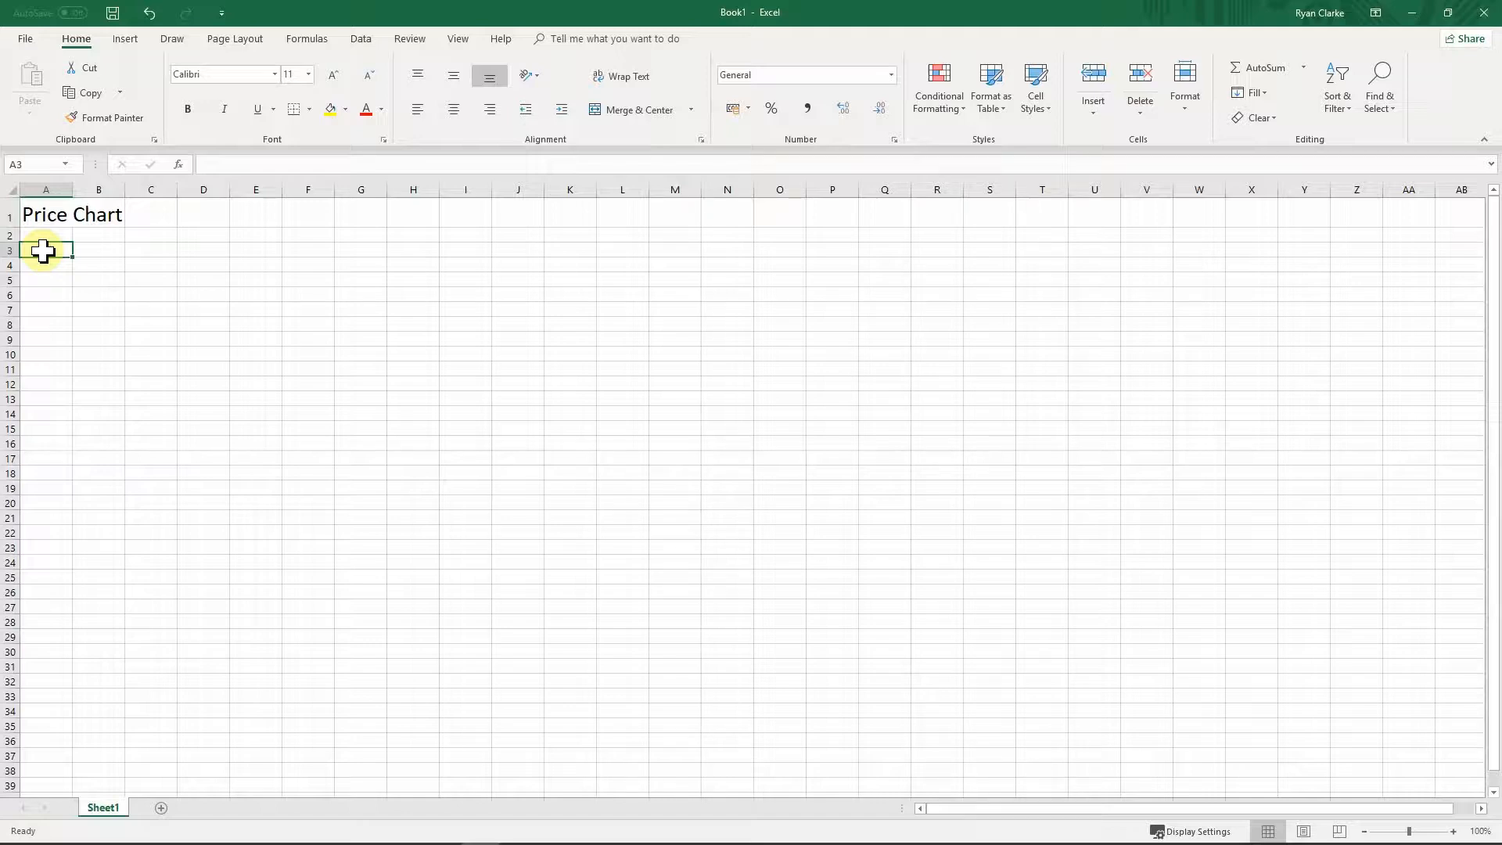
Step: Enter headers Price and Quantity in A3:B3 and the row £0-£10 with quantity 5
type("Price")
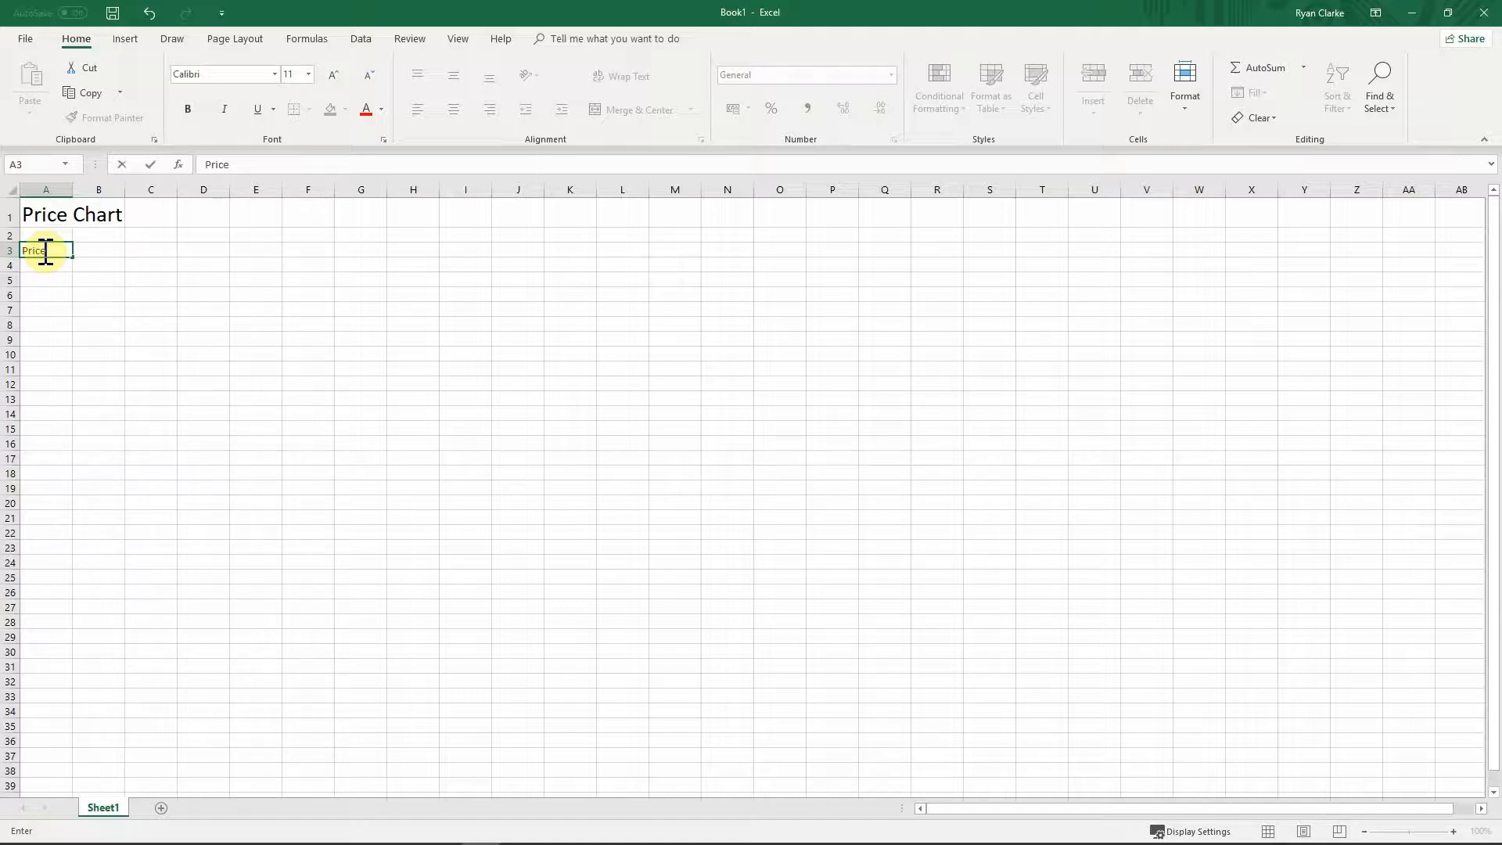
key("Tab")
type("Quantity")
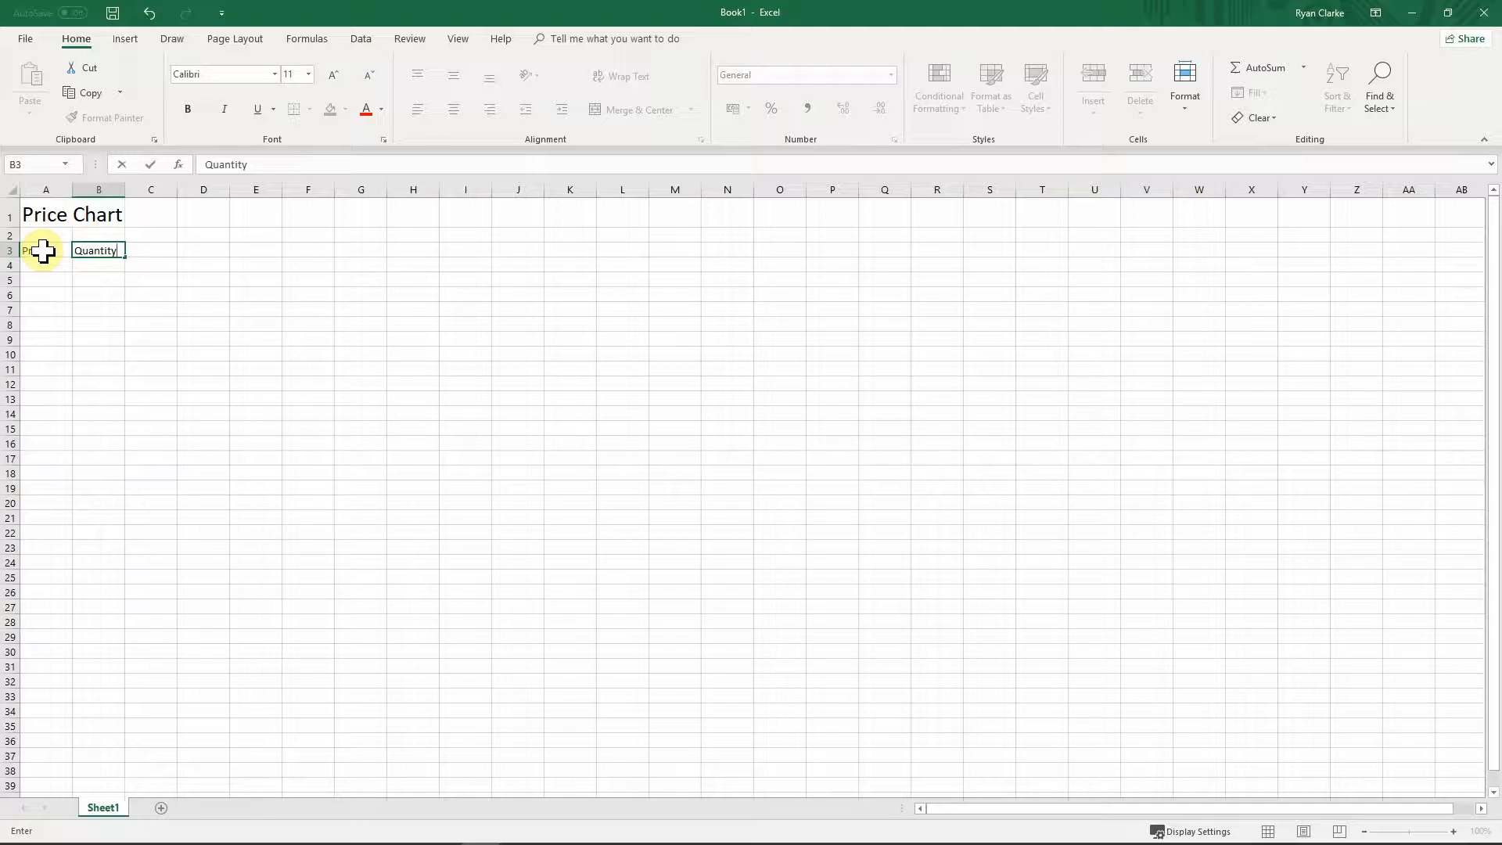
key("Return")
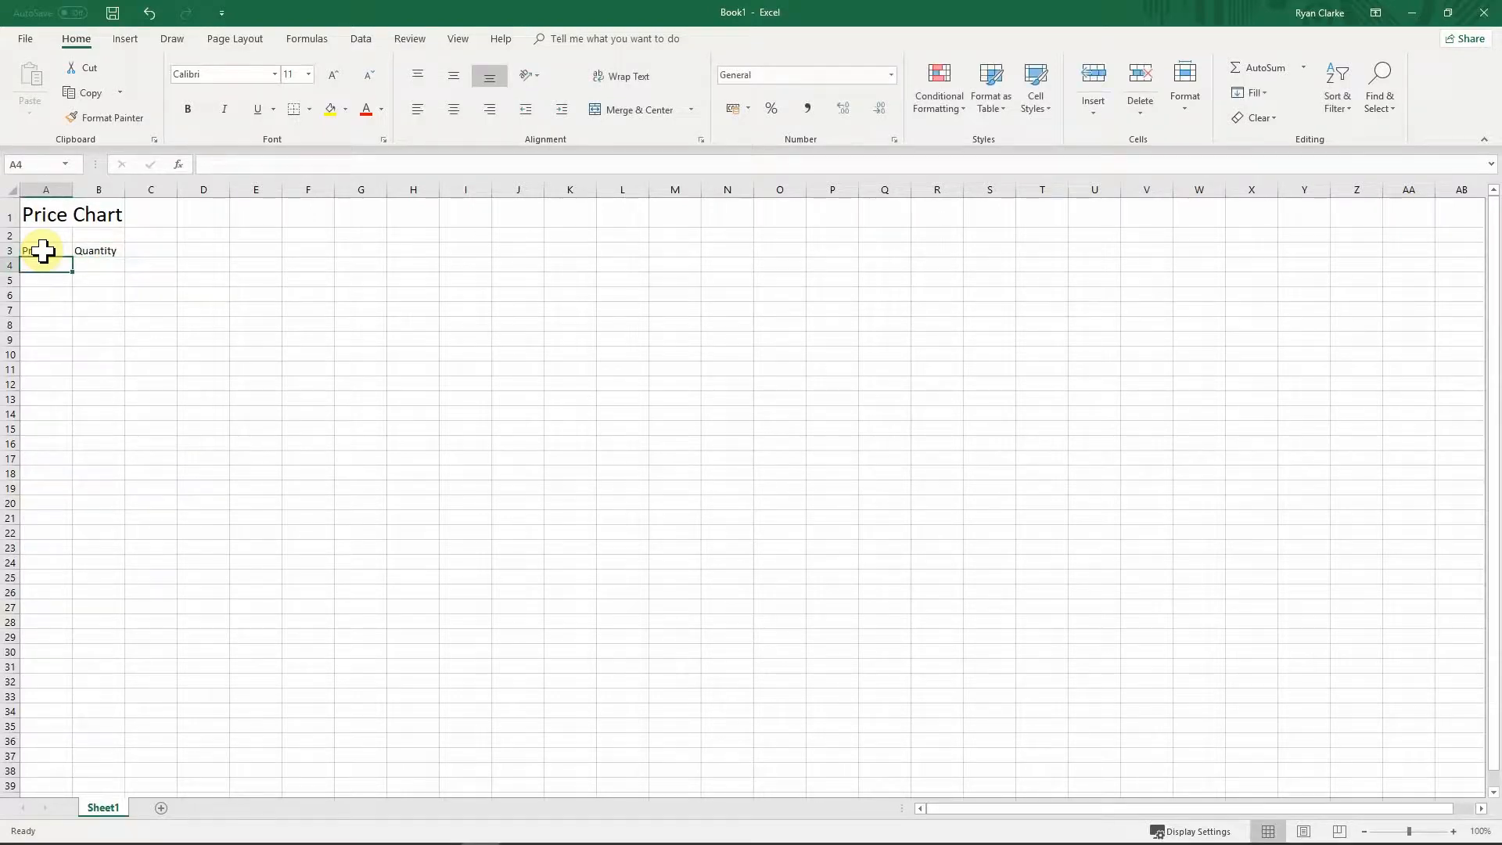
type("£")
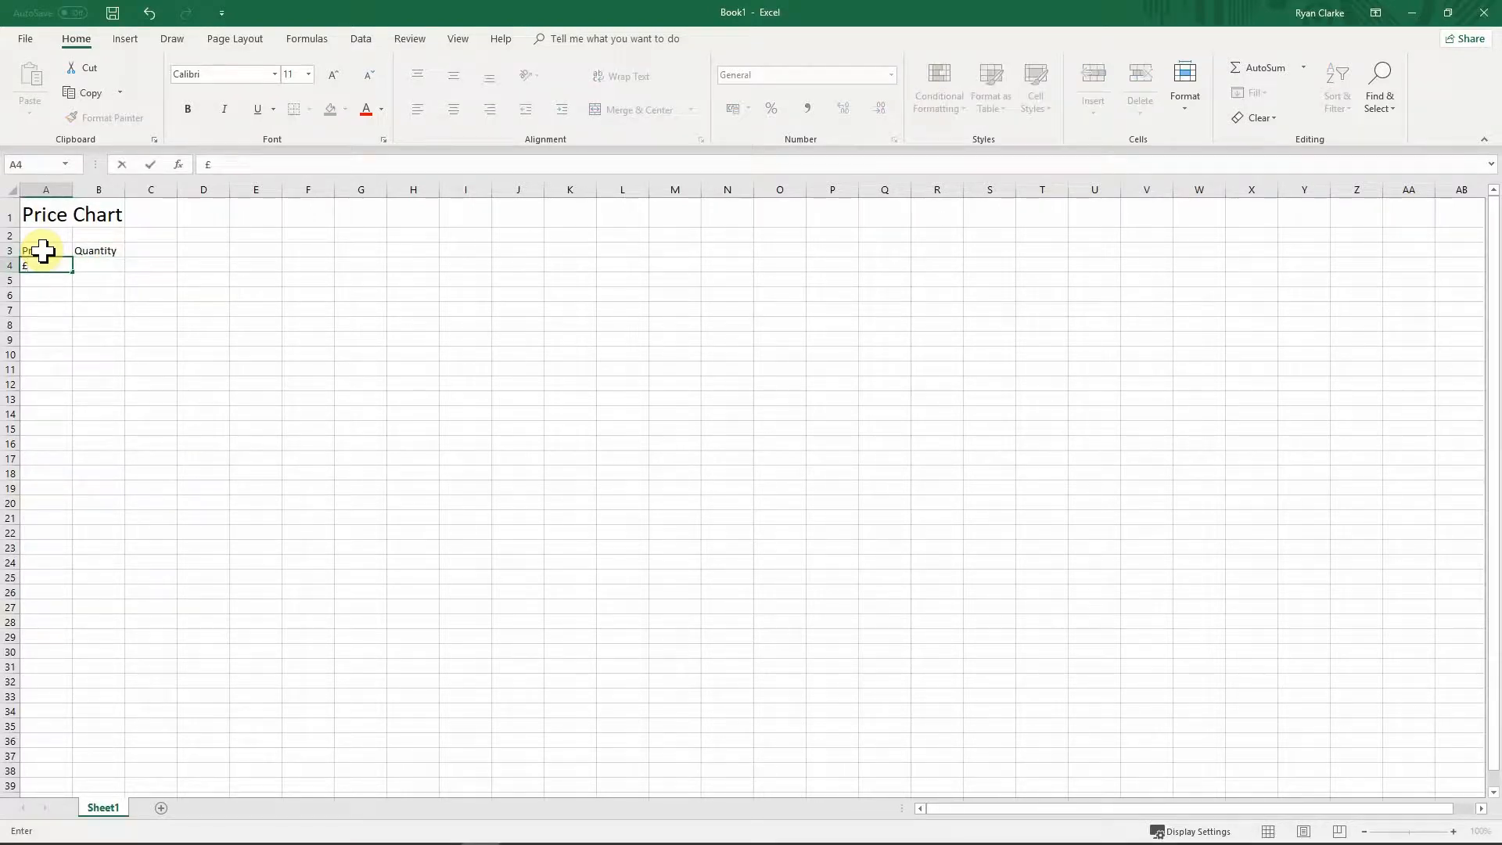
type("0-£10")
key("BackSpace")
key("BackSpace")
type("£10")
key("Tab")
type("5")
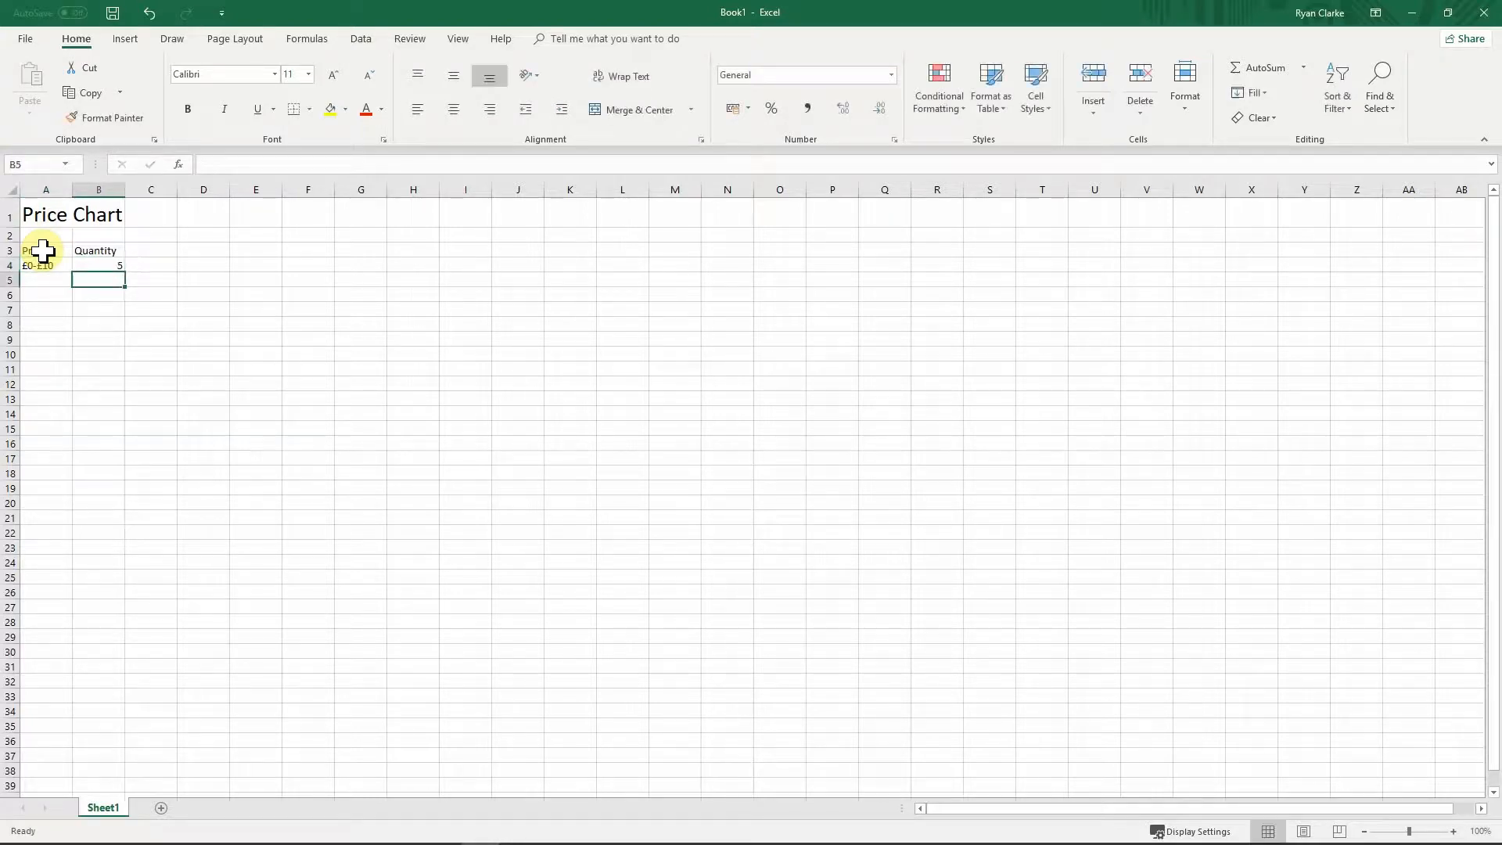
key("Return")
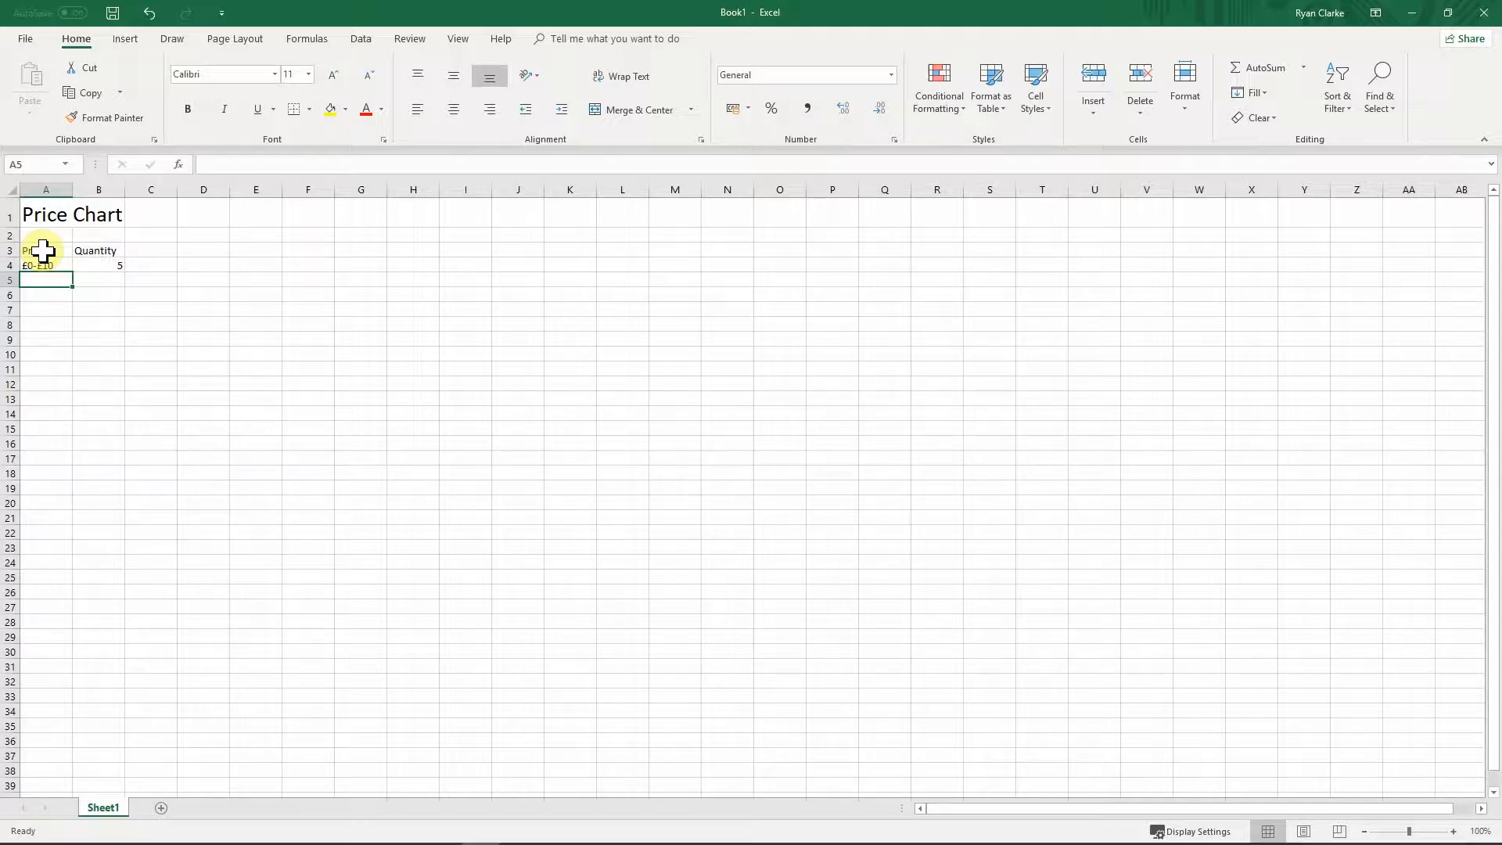
Step: Add the rows £10-£20 with quantity 15 and £20-£30 with quantity 8
type("£10")
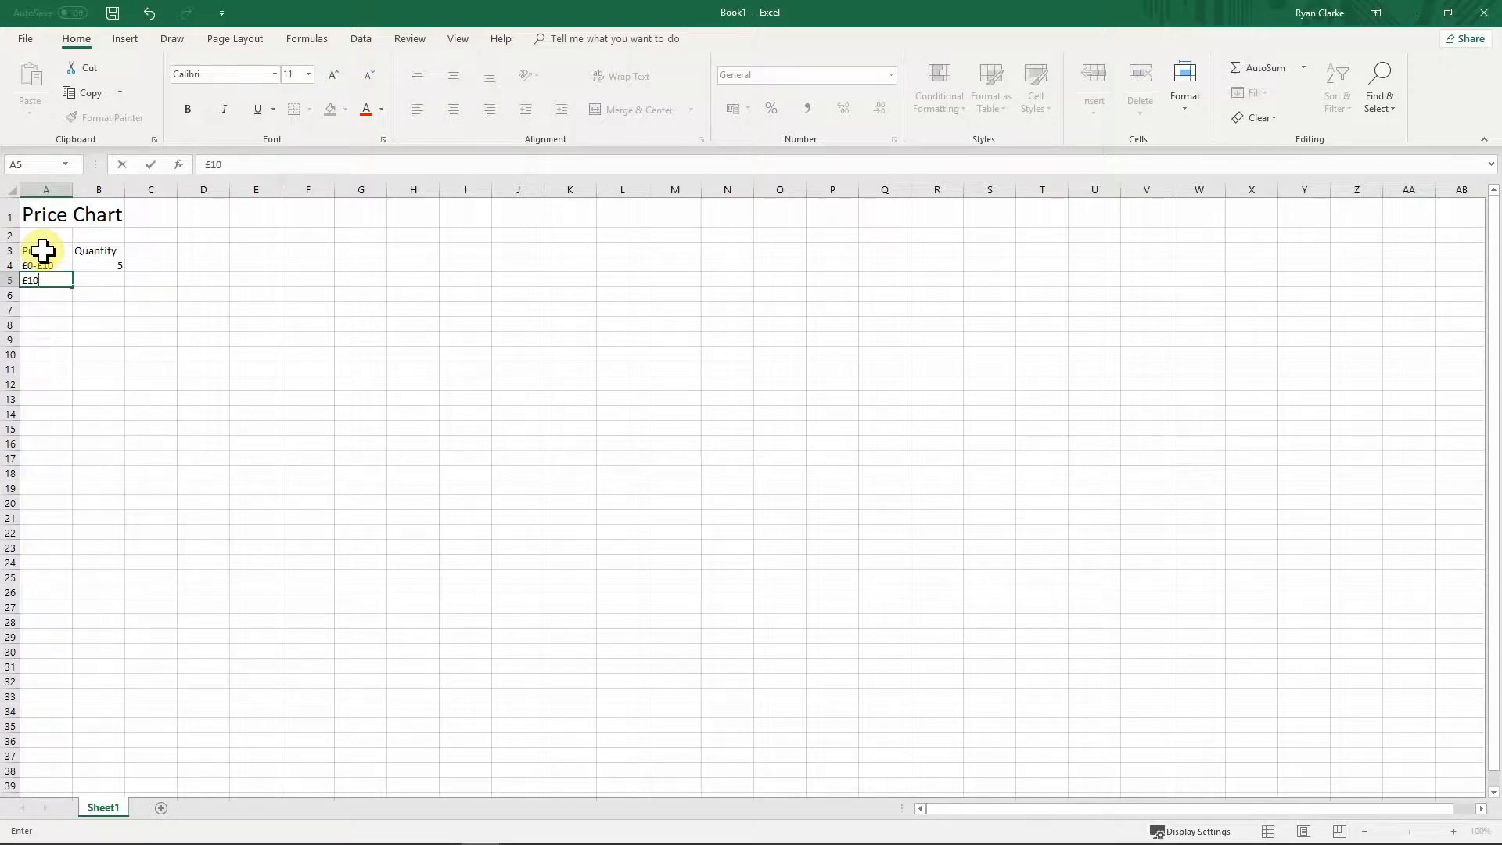
type("-£20")
key("Tab")
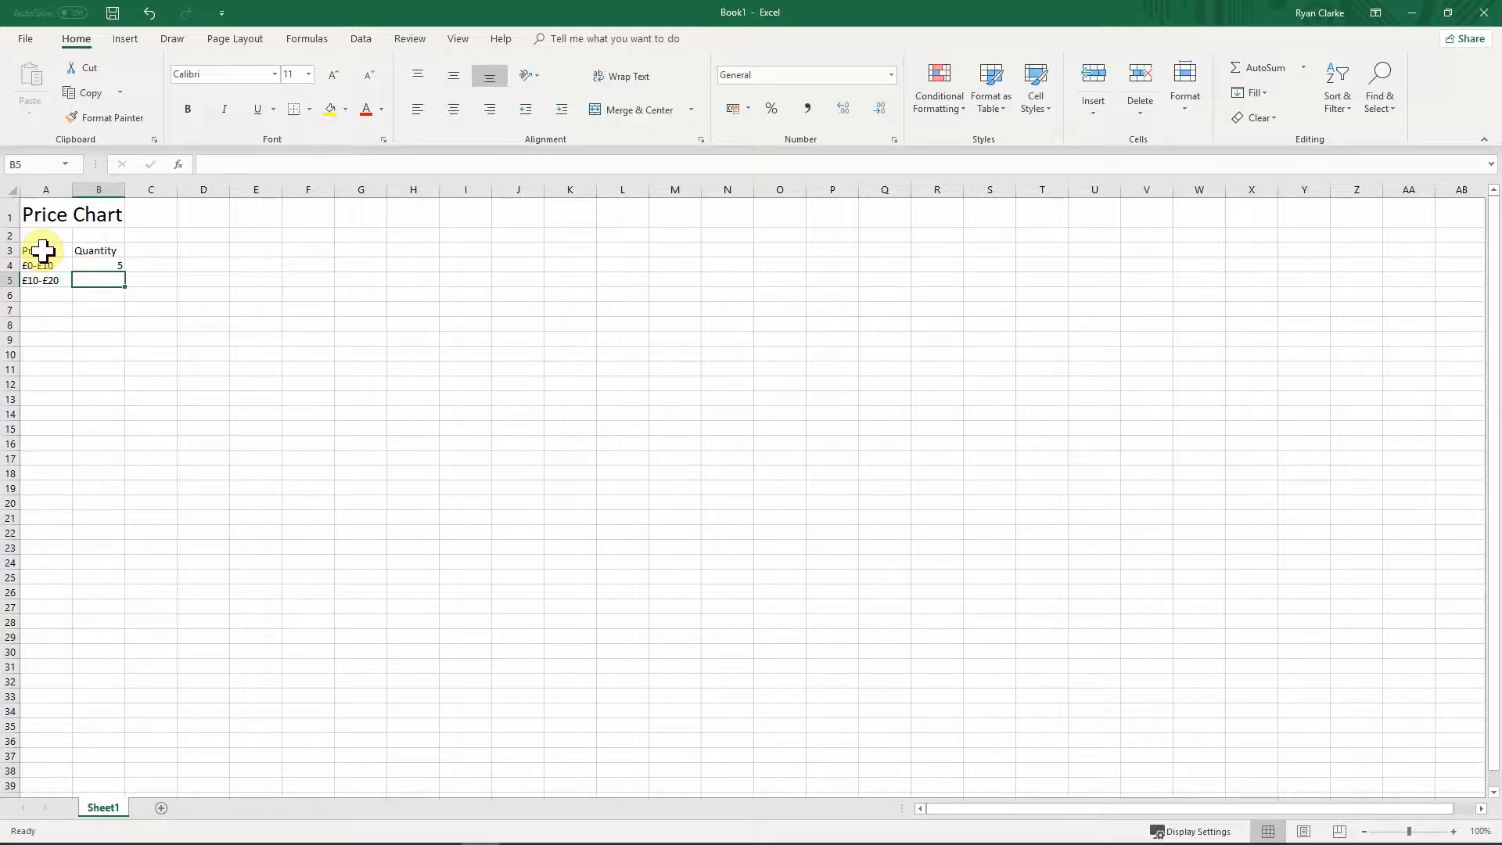
type("15")
key("Return")
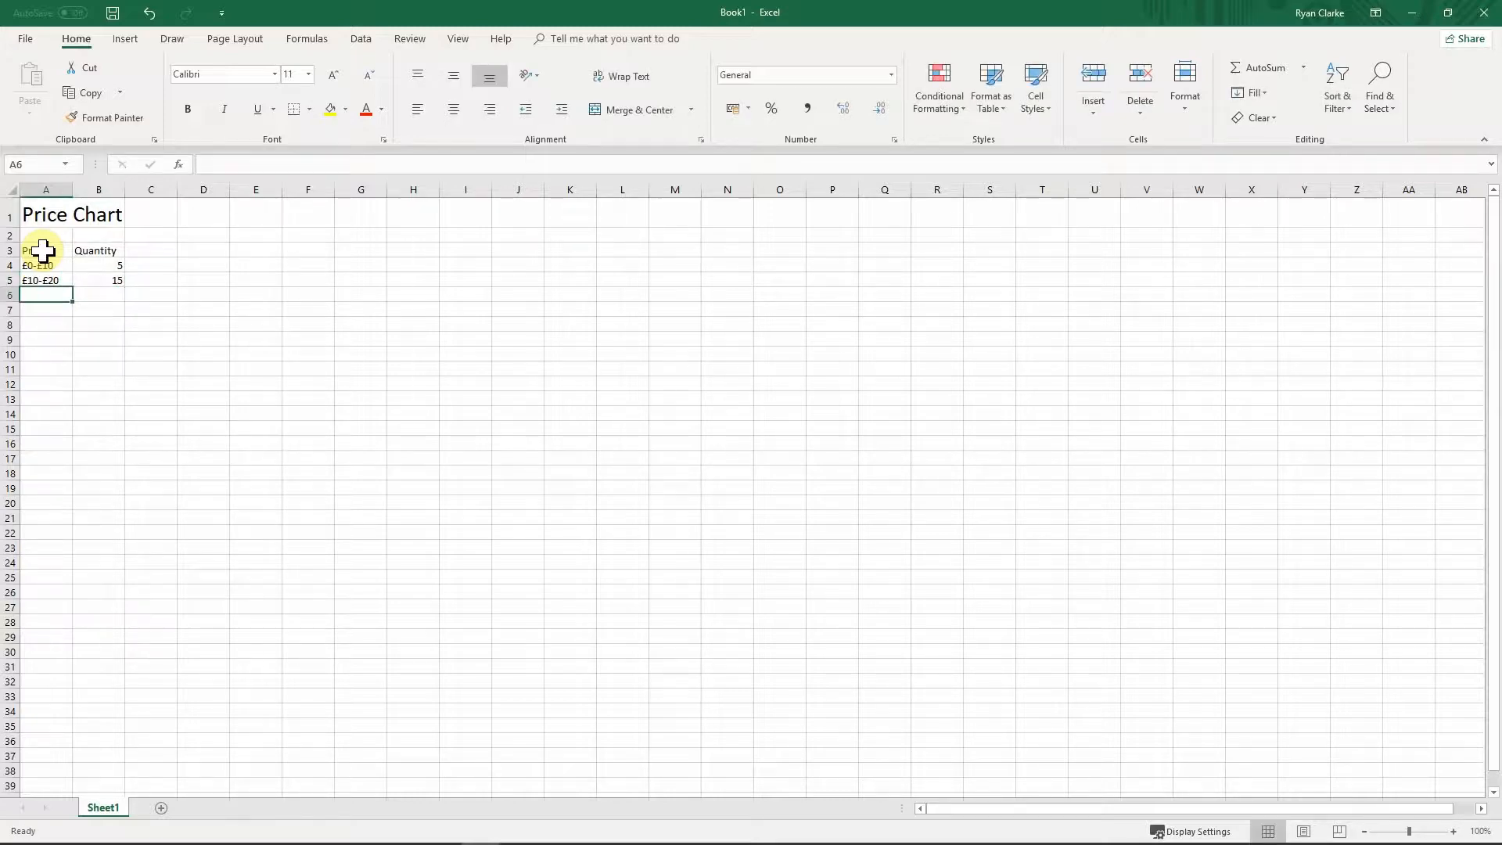
type("£")
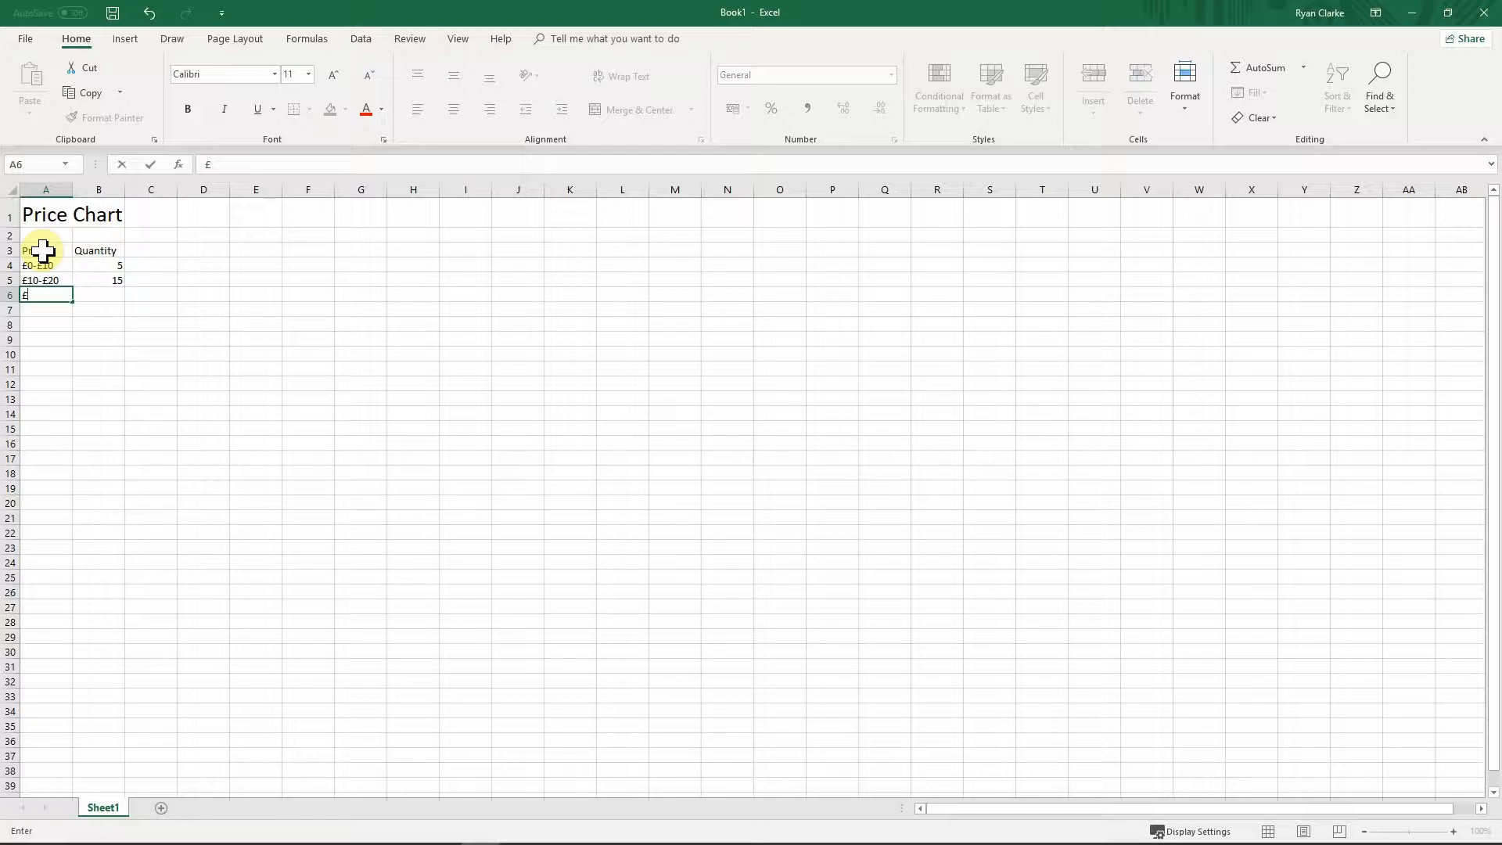
type("20-£30")
key("Tab")
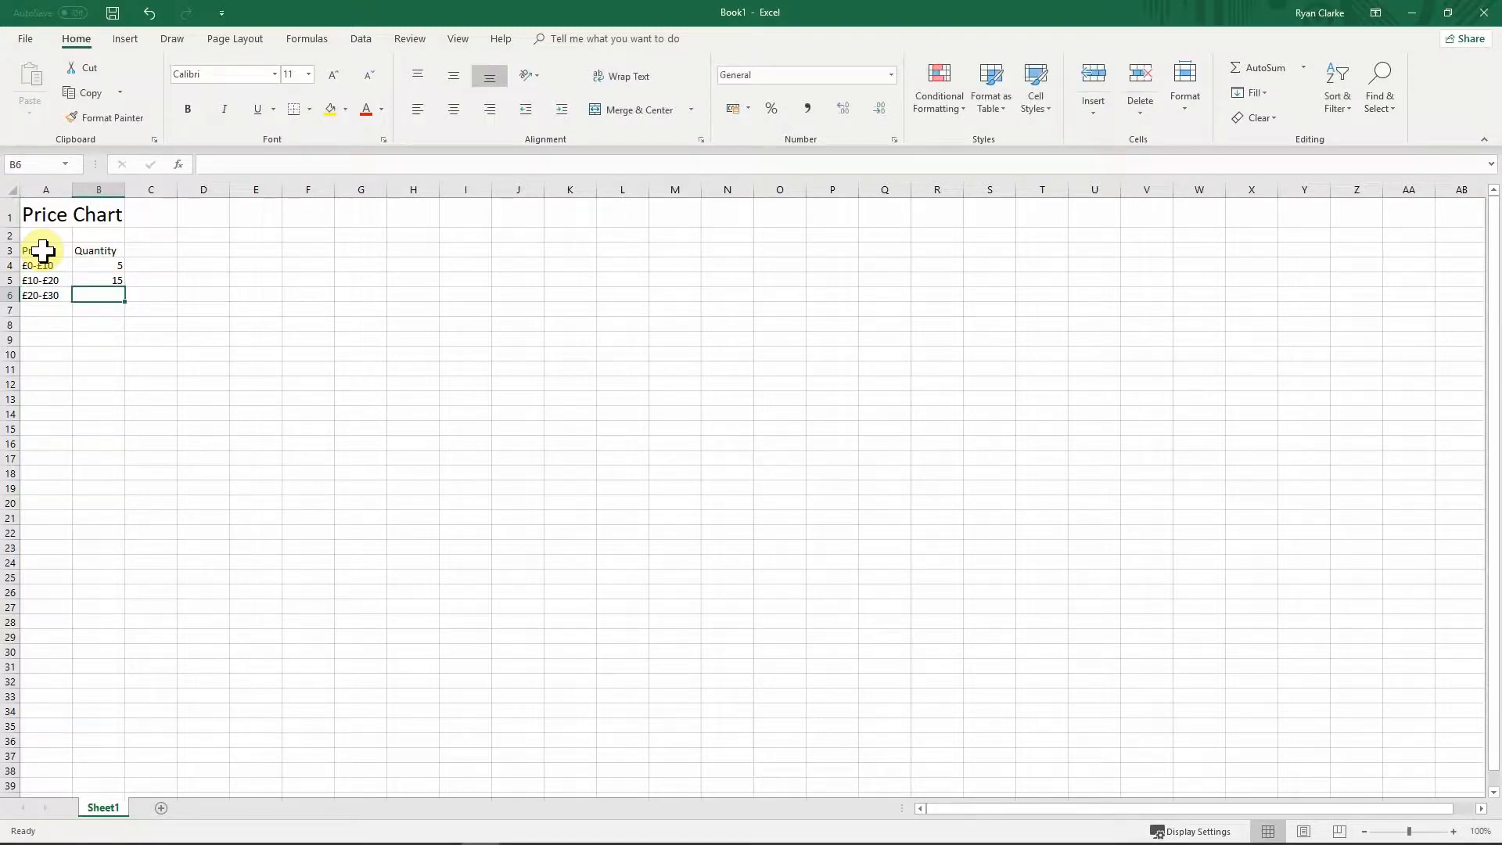
type("8")
key("Return")
Step: Make the Price and Quantity headers bold
left_click_drag(35, 250, 85, 250)
key("ctrl+b")
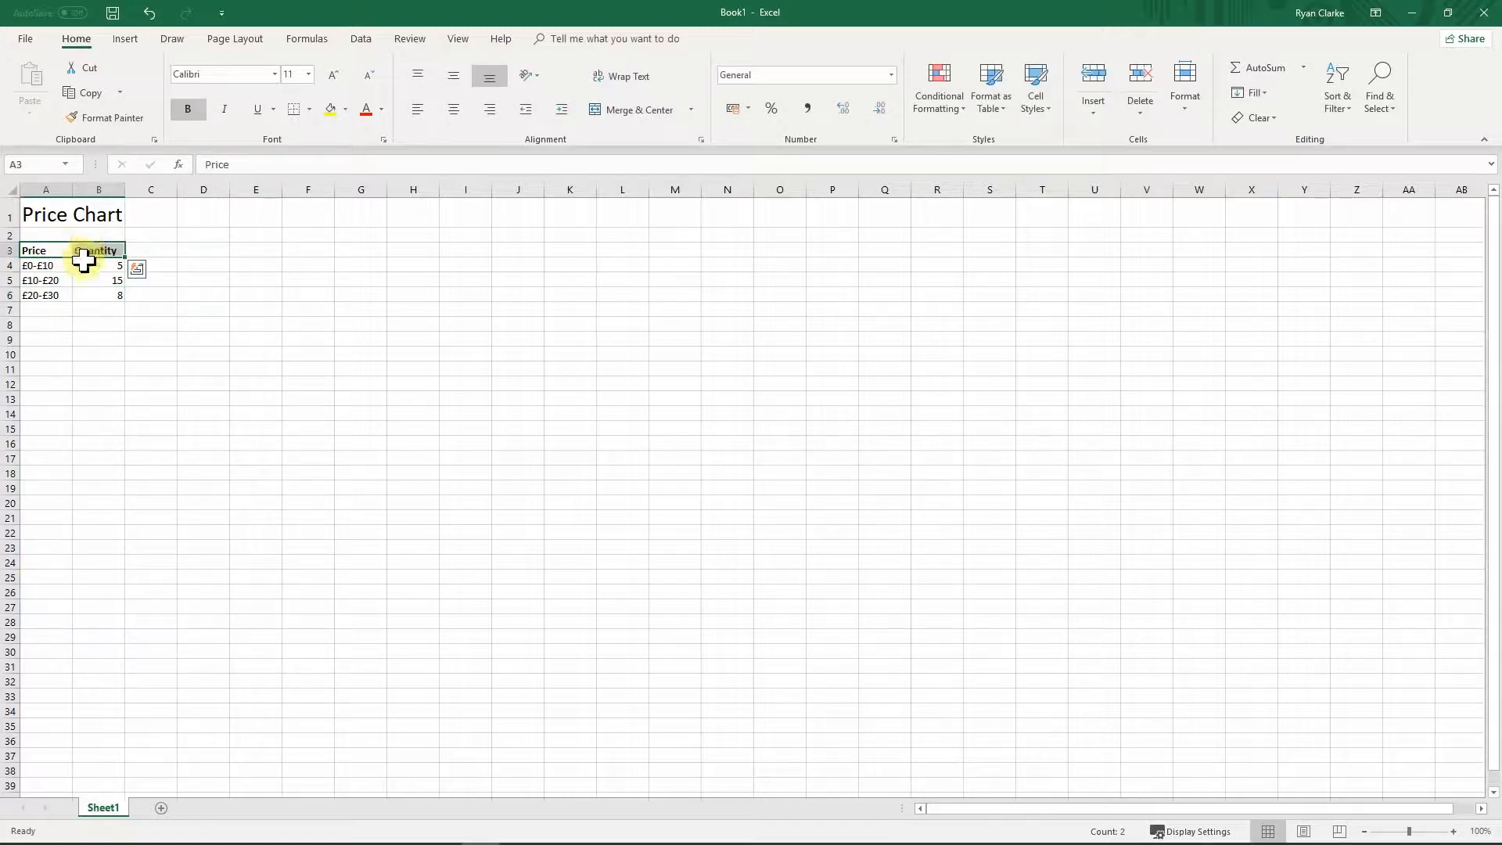
left_click(88, 308)
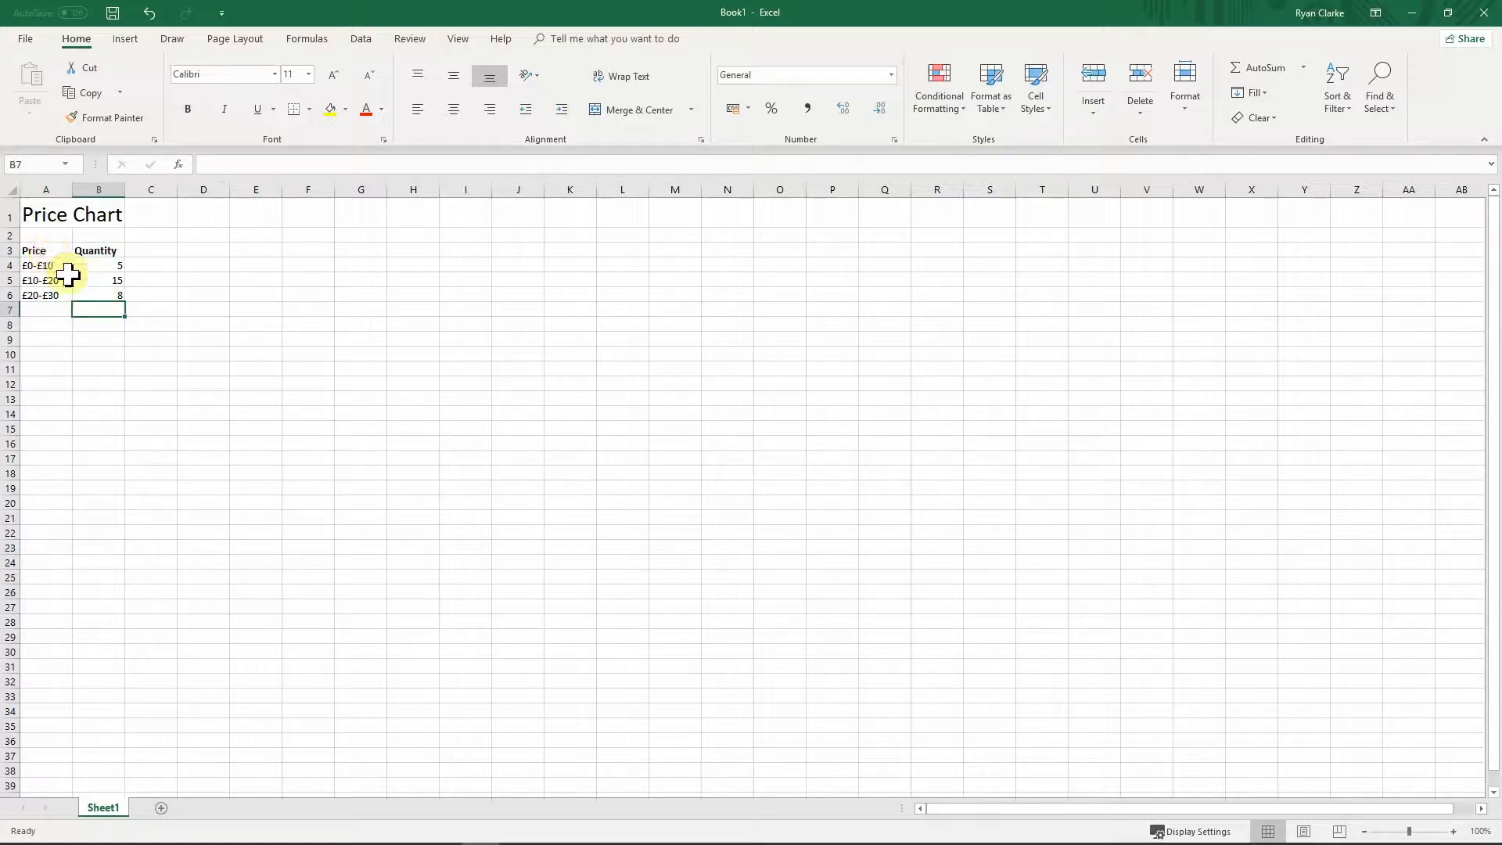
Step: Switch to the Insert ribbon and select the table range A3:B6
left_click(86, 295)
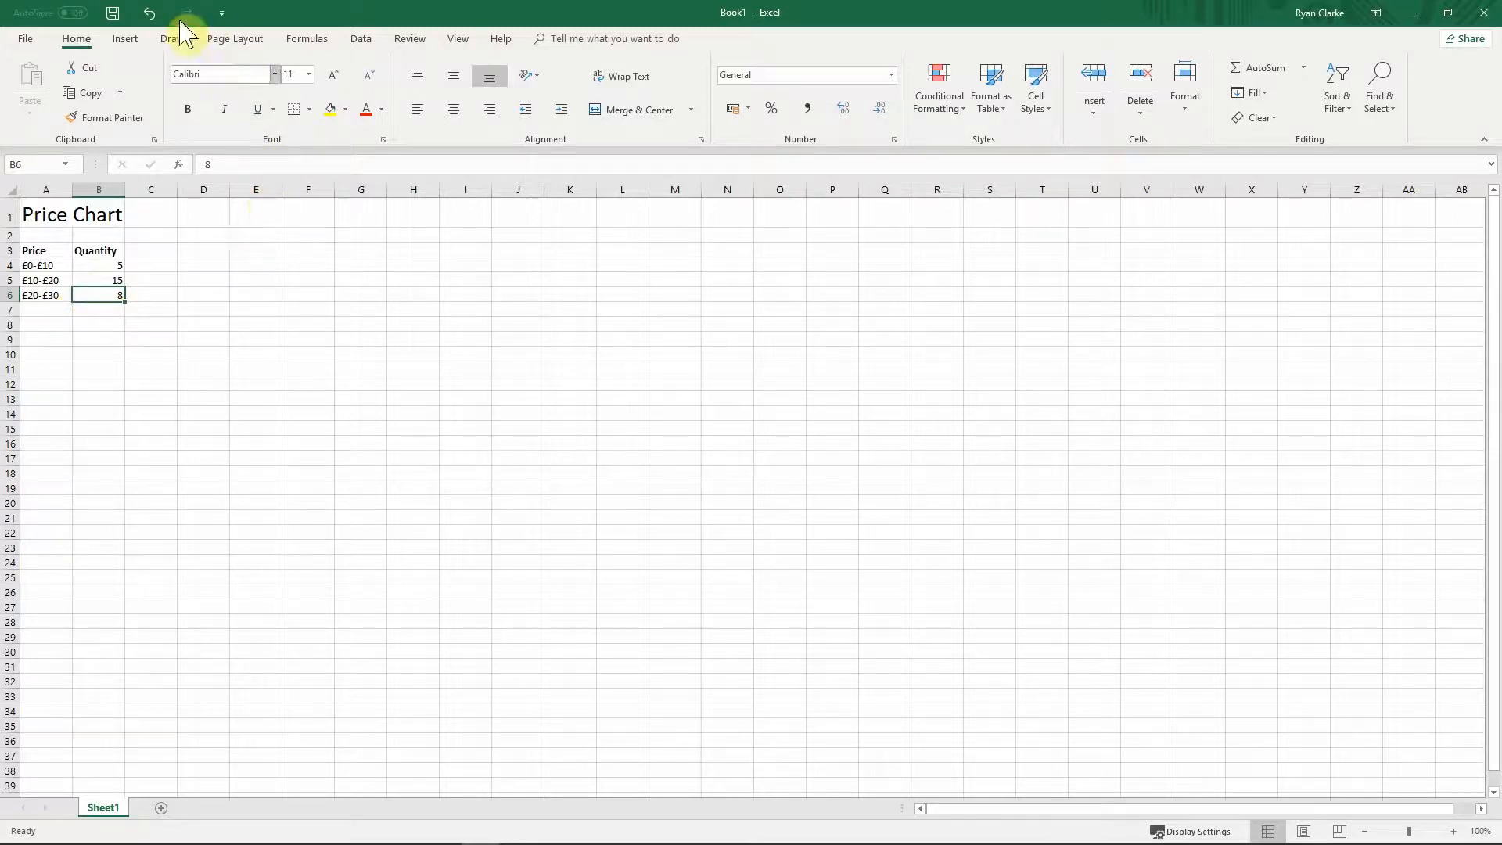
left_click(123, 40)
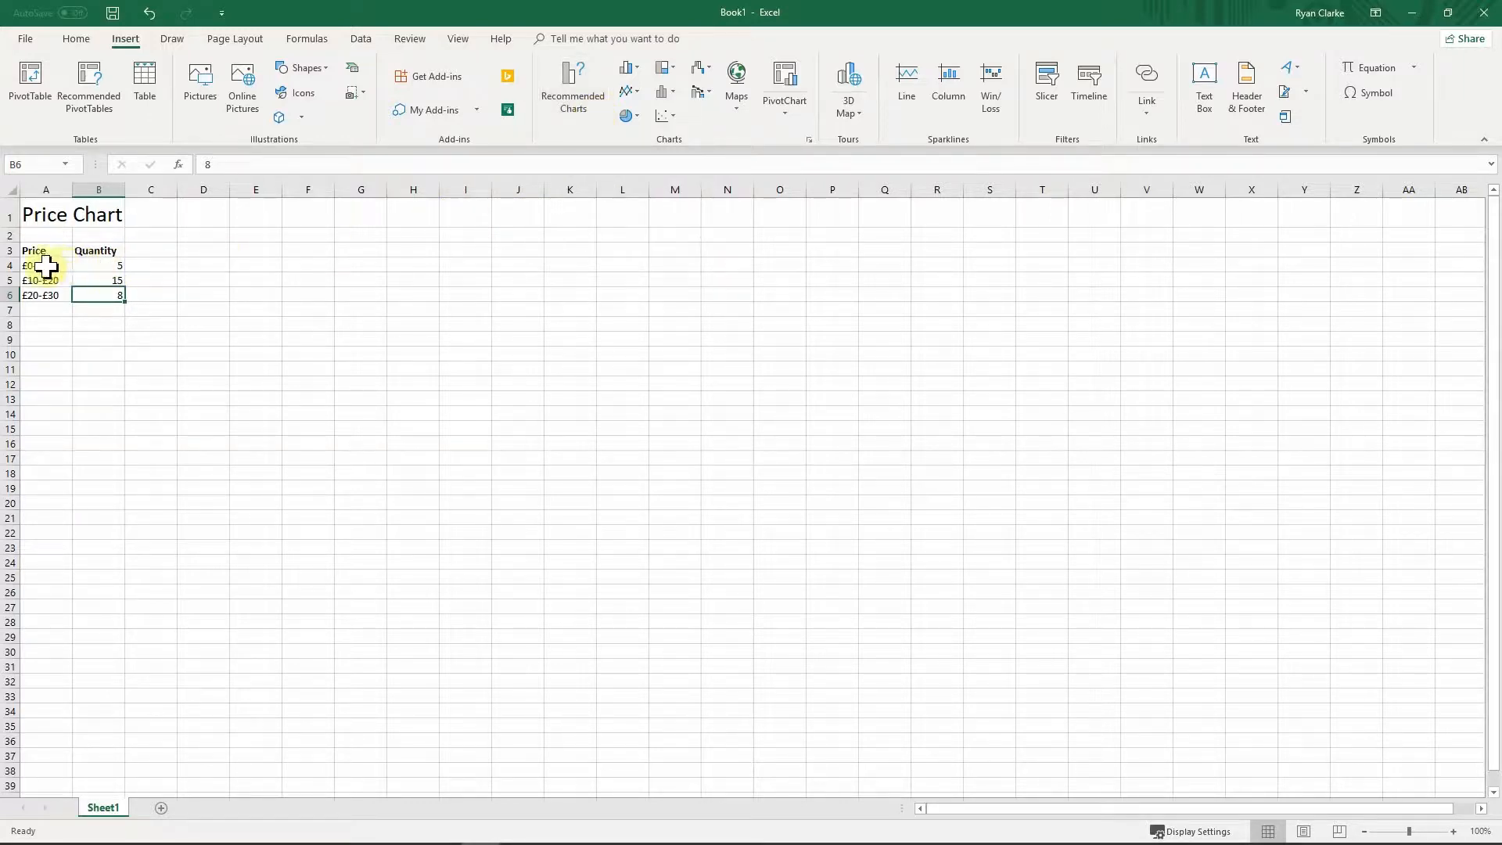
left_click_drag(33, 250, 85, 296)
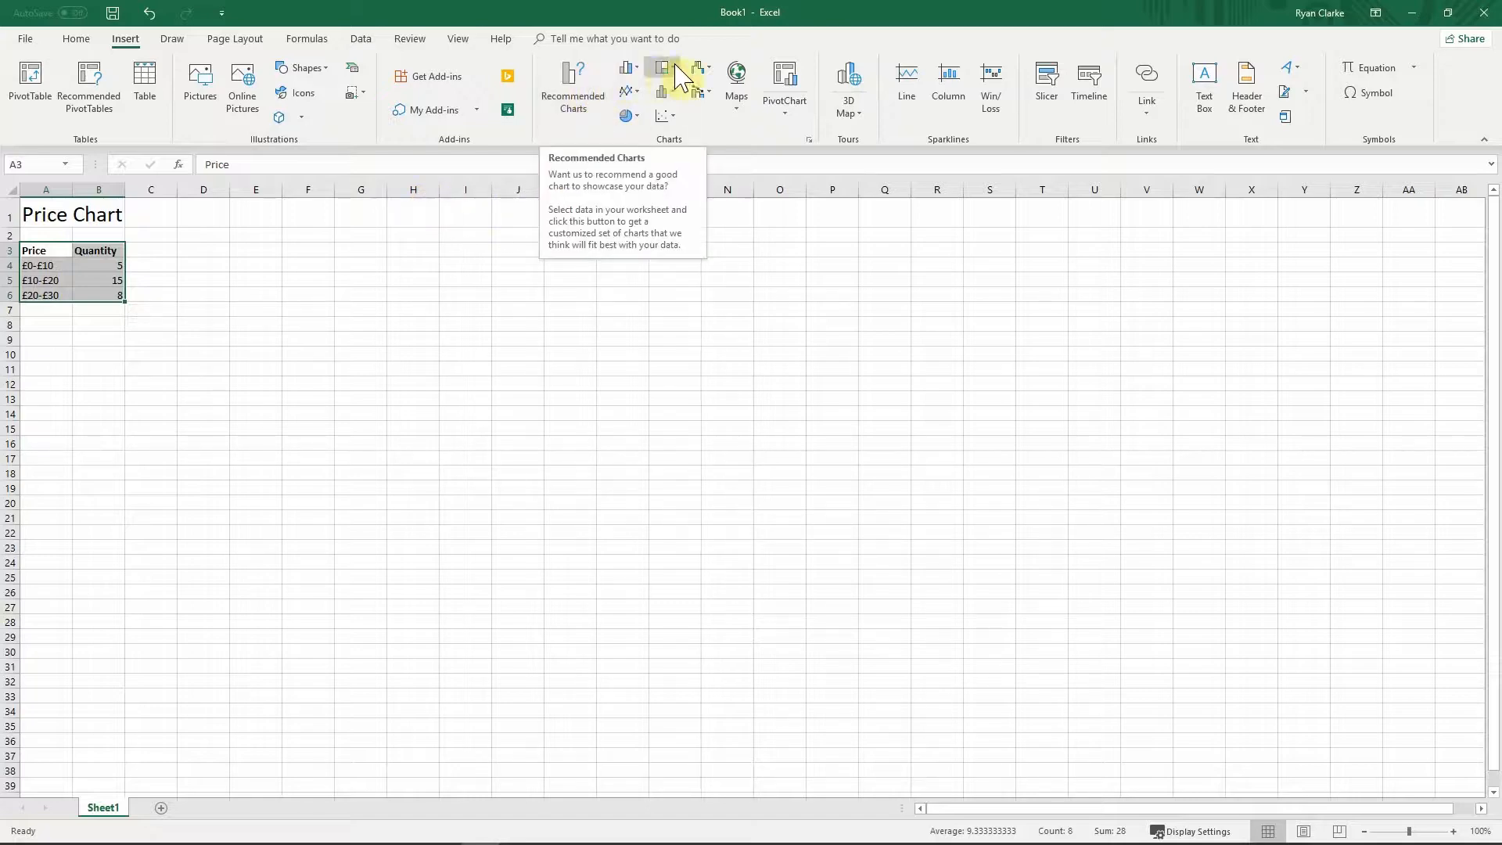
Step: Open Recommended Charts for the selected A3:B6 Price/Quantity data
left_click(593, 95)
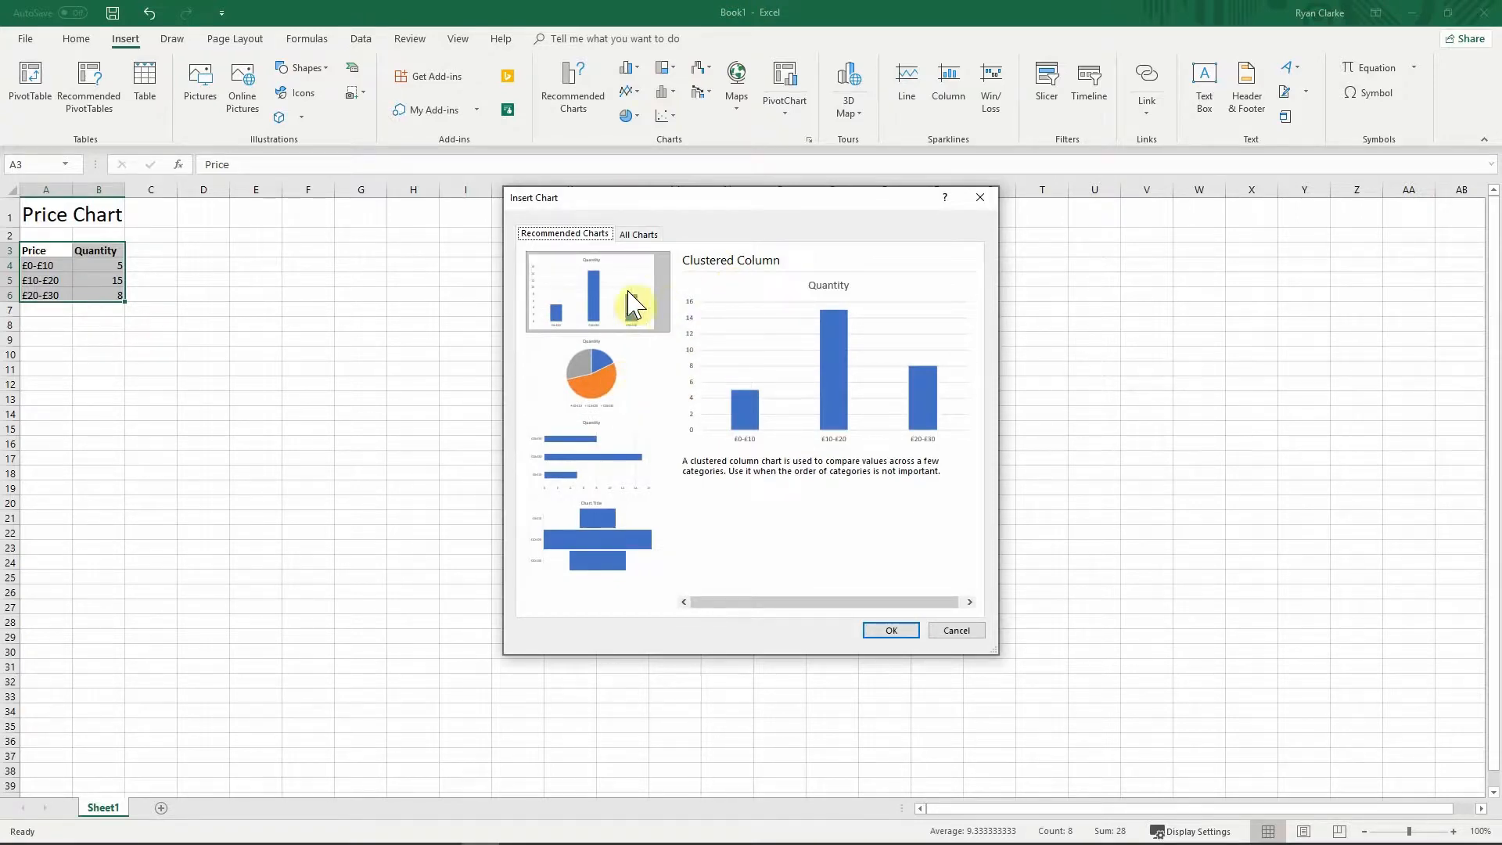
Step: Preview the pie, clustered bar, funnel and clustered column suggestions, then go to All Charts
left_click(602, 389)
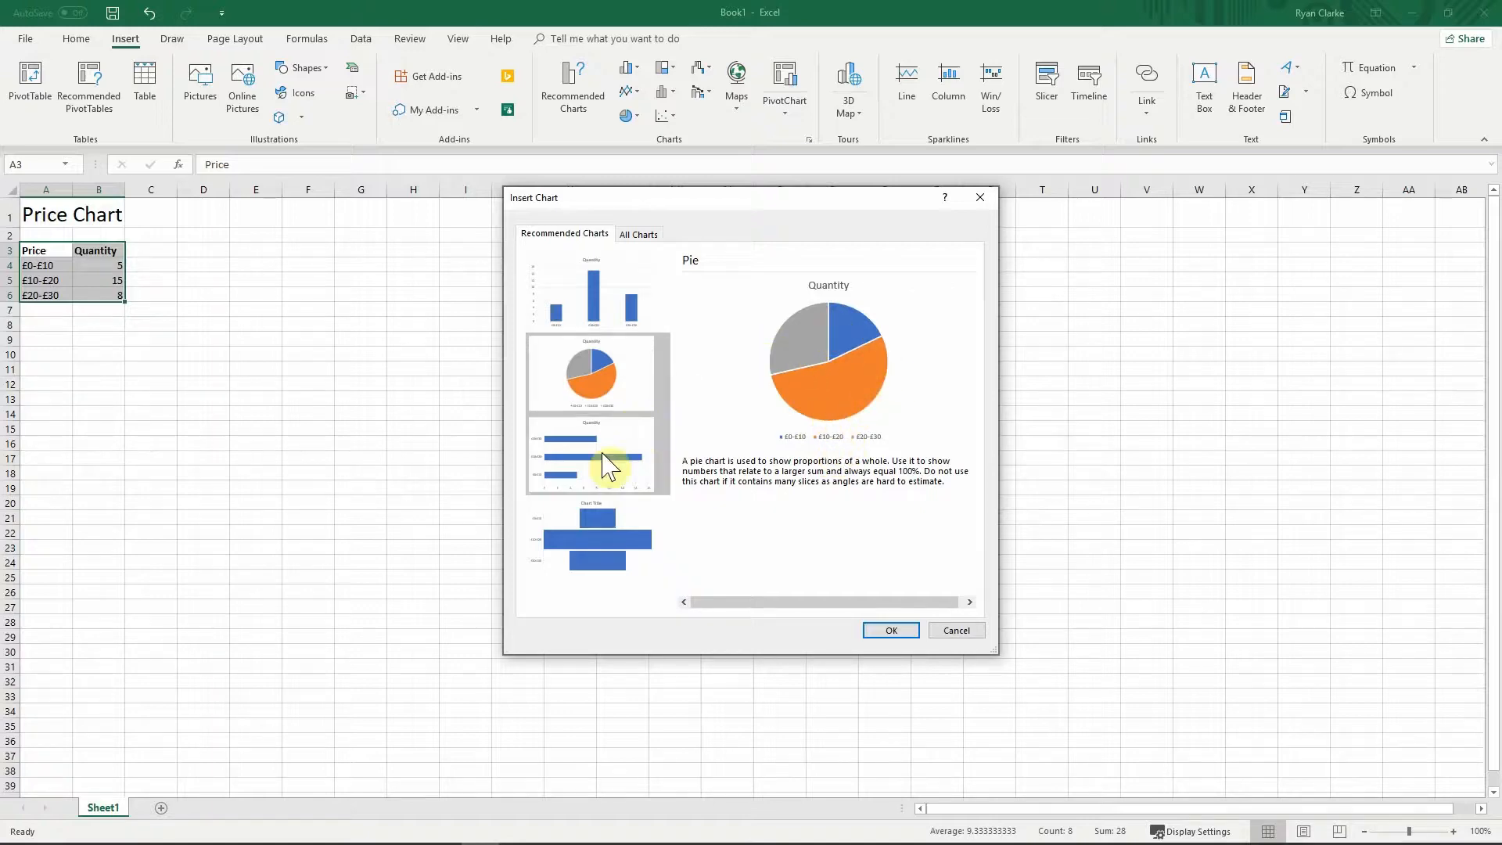
left_click(587, 474)
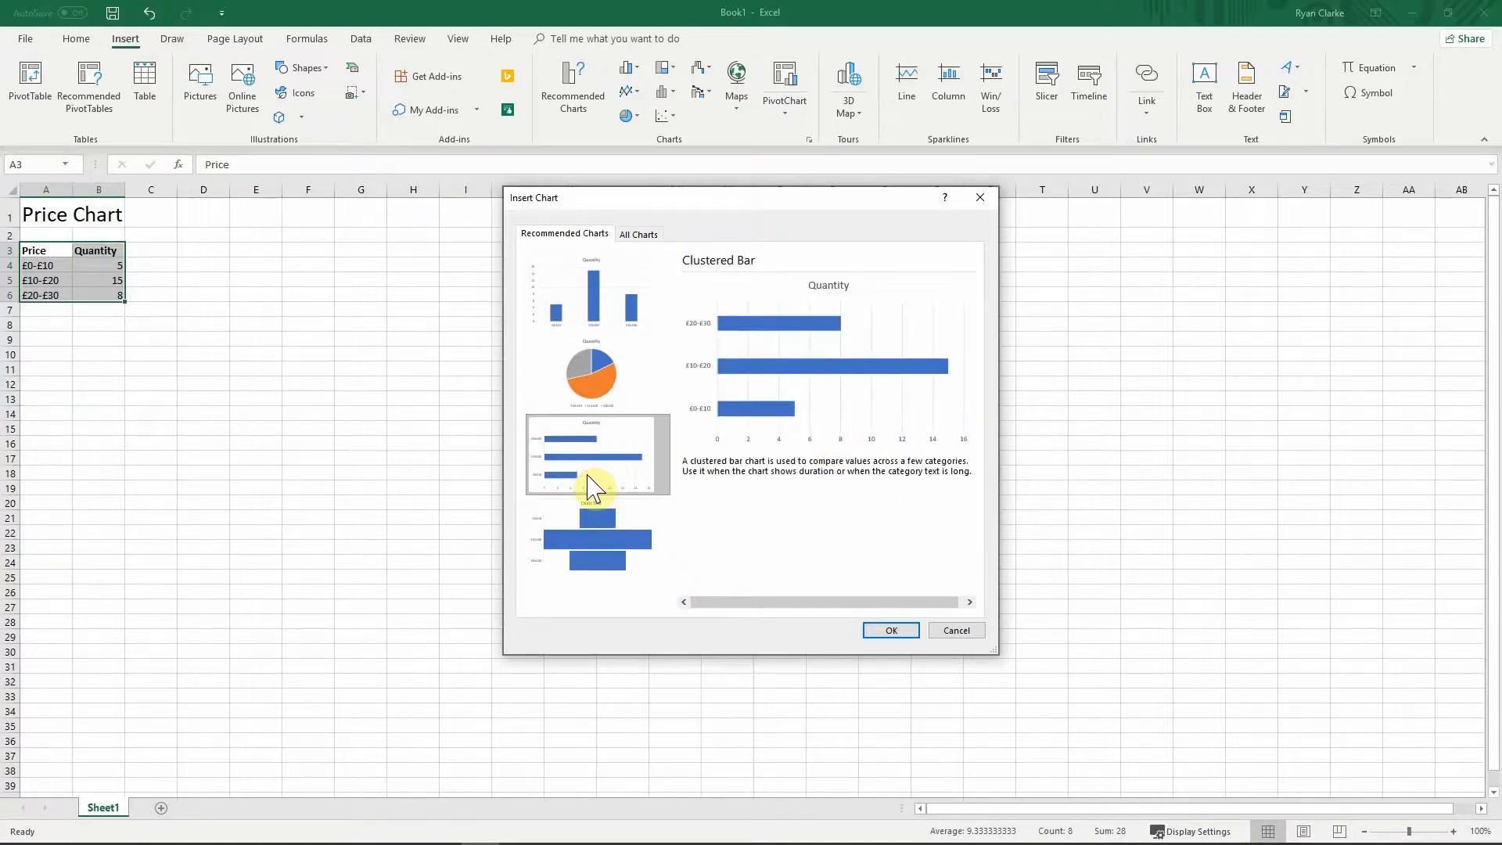
left_click(599, 552)
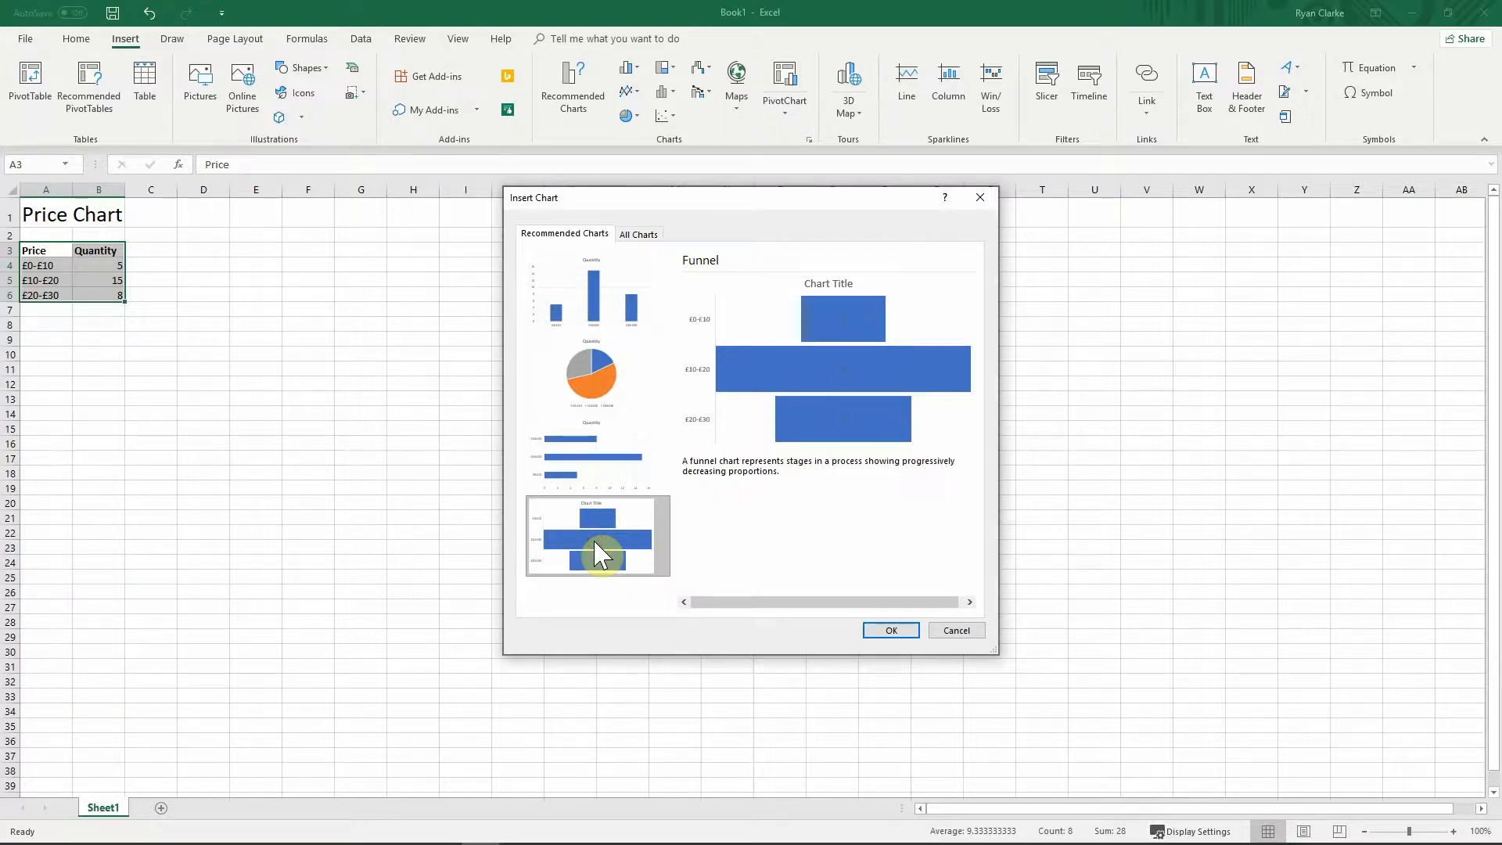
left_click(609, 325)
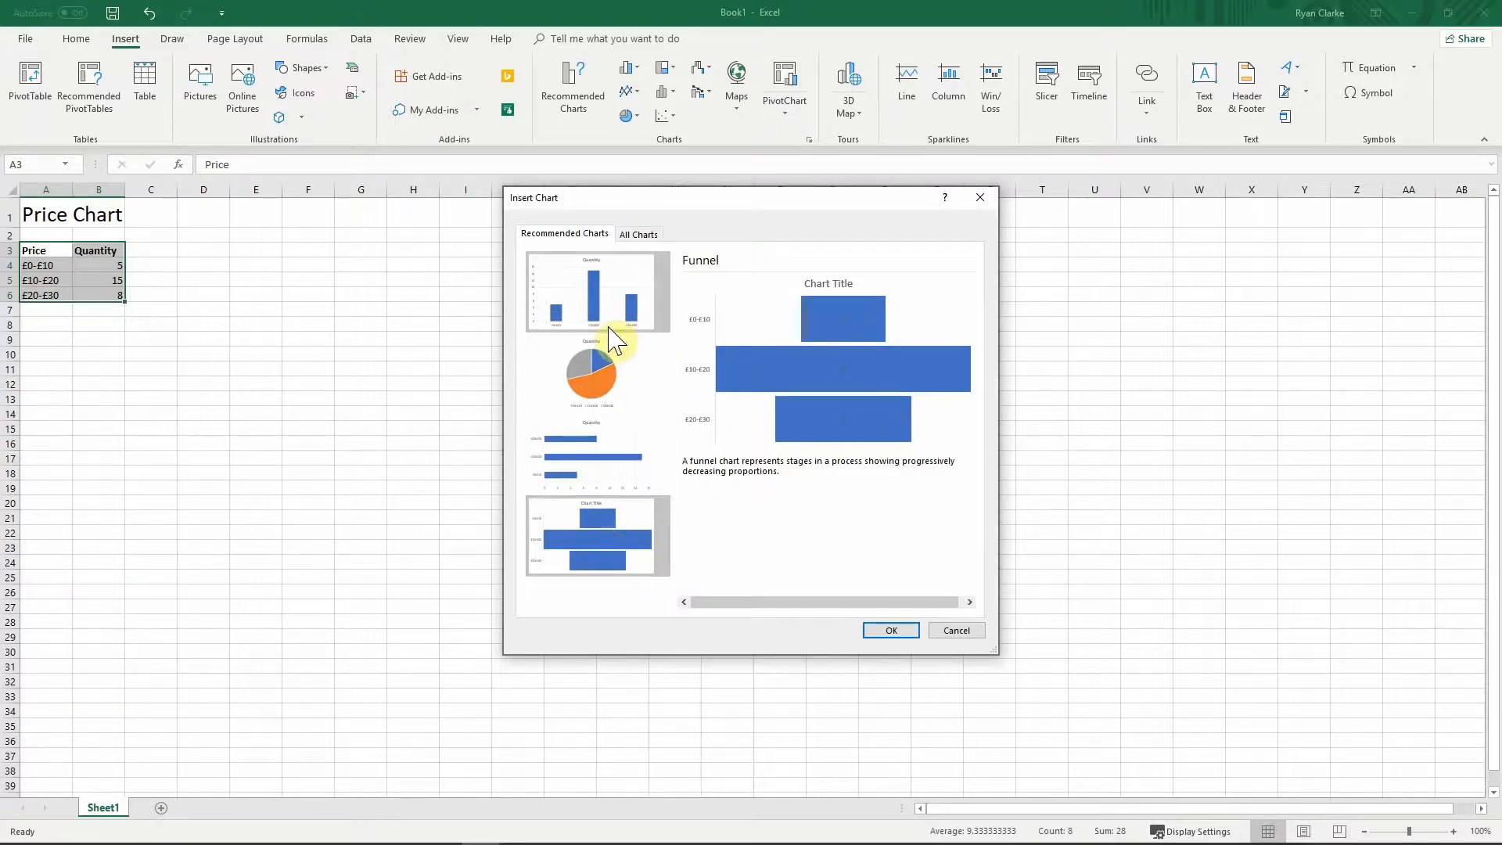
left_click(638, 234)
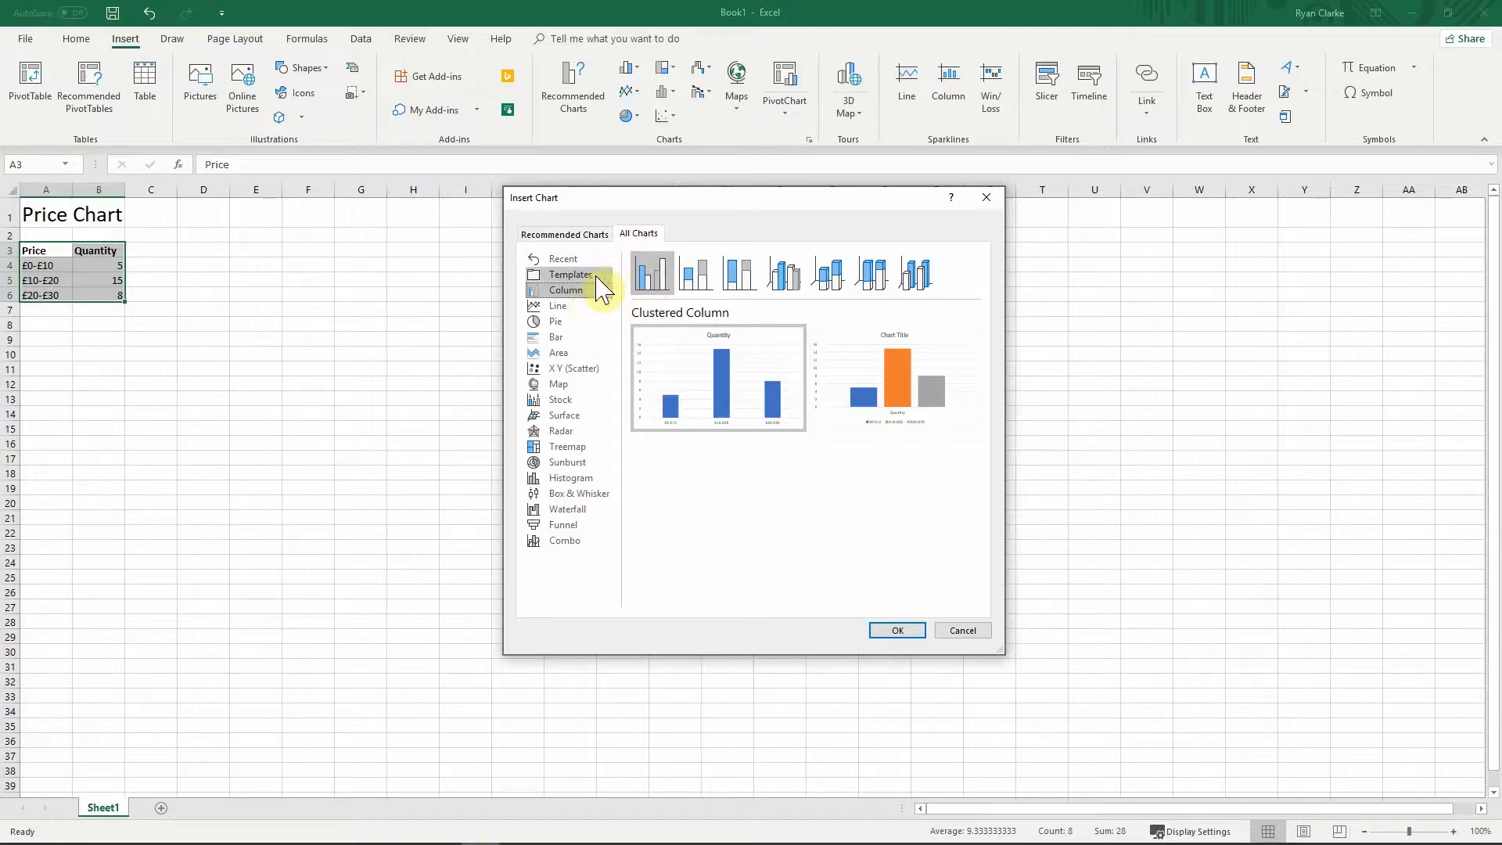
Step: Preview the stacked, 100% stacked, 3-D clustered and 3-D stacked column variants
mouse_move(678, 347)
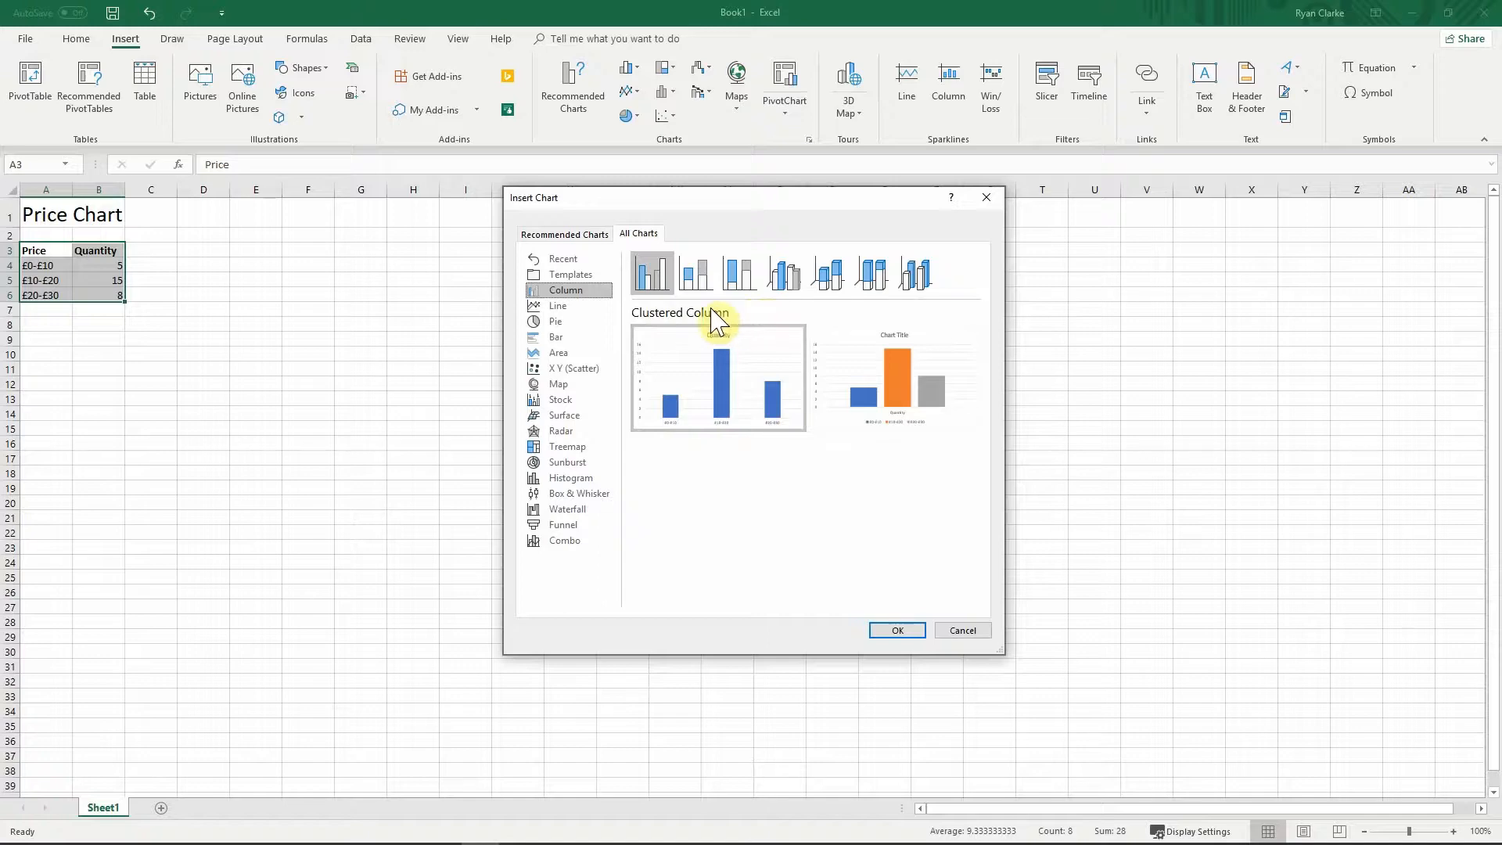
left_click(694, 275)
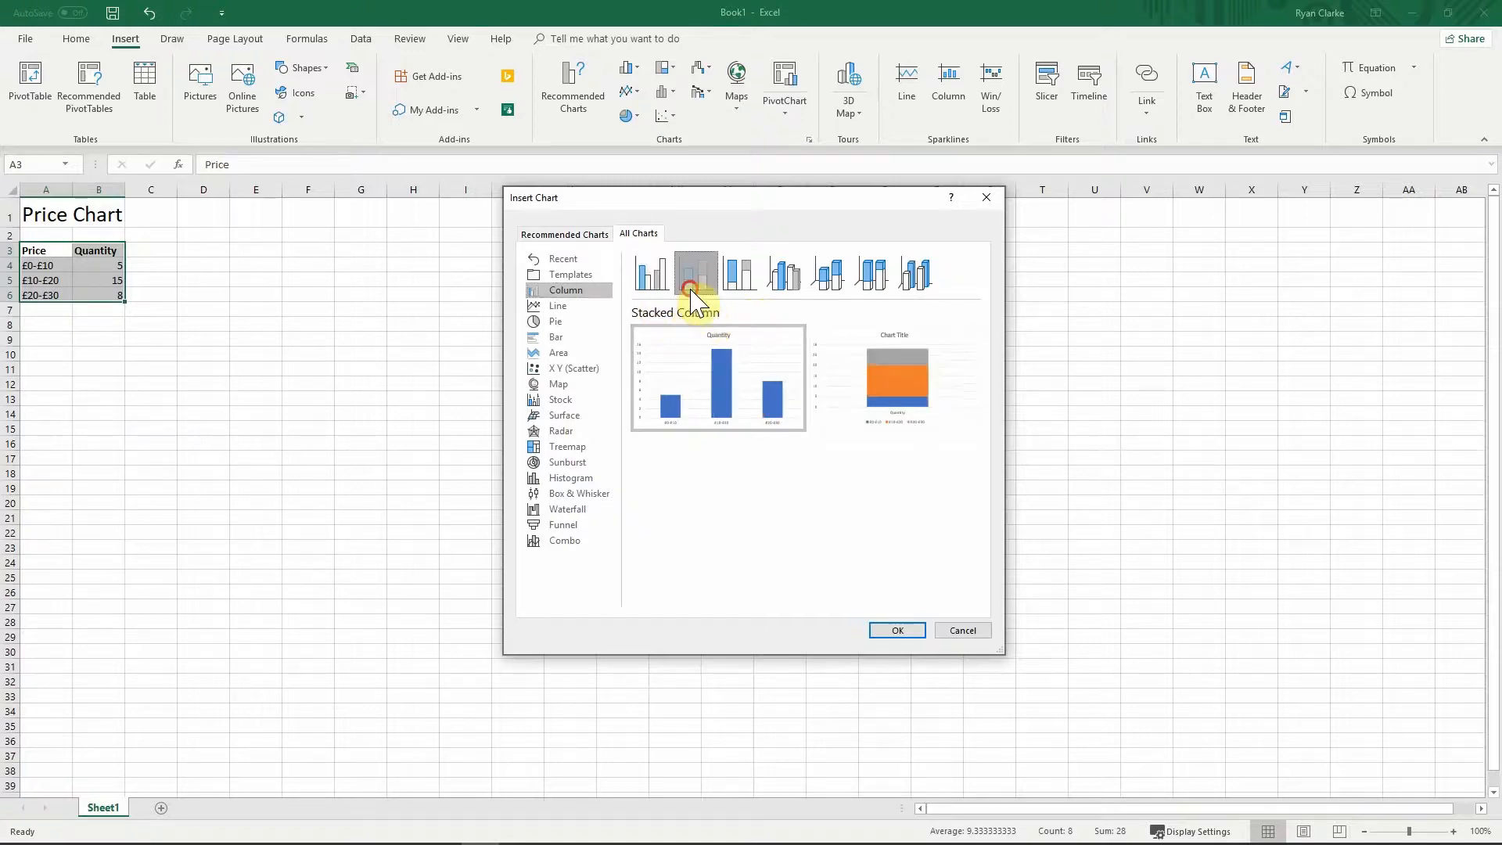
left_click(740, 274)
left_click(781, 278)
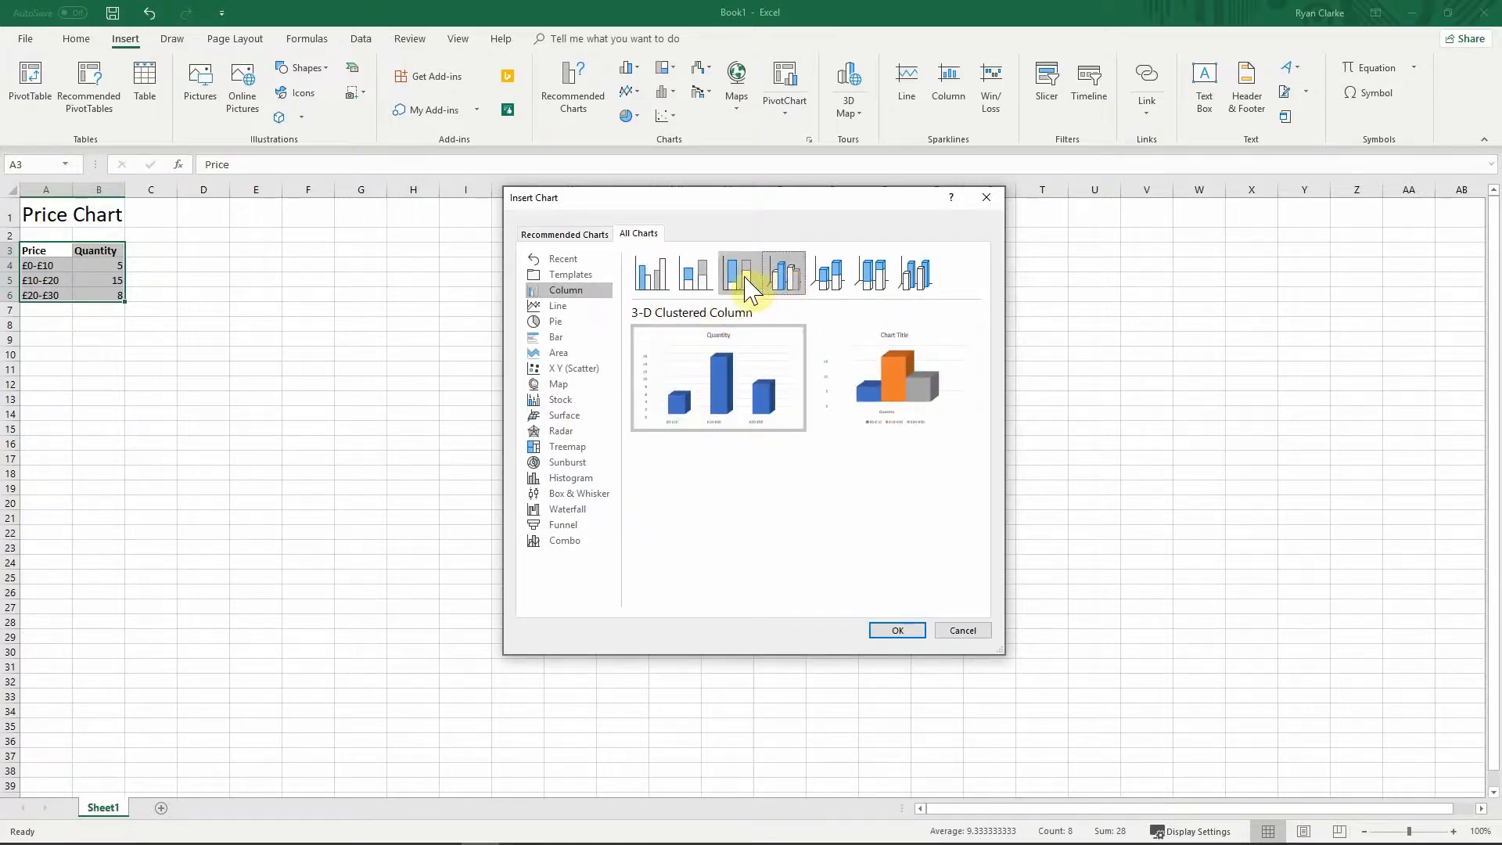
left_click(828, 281)
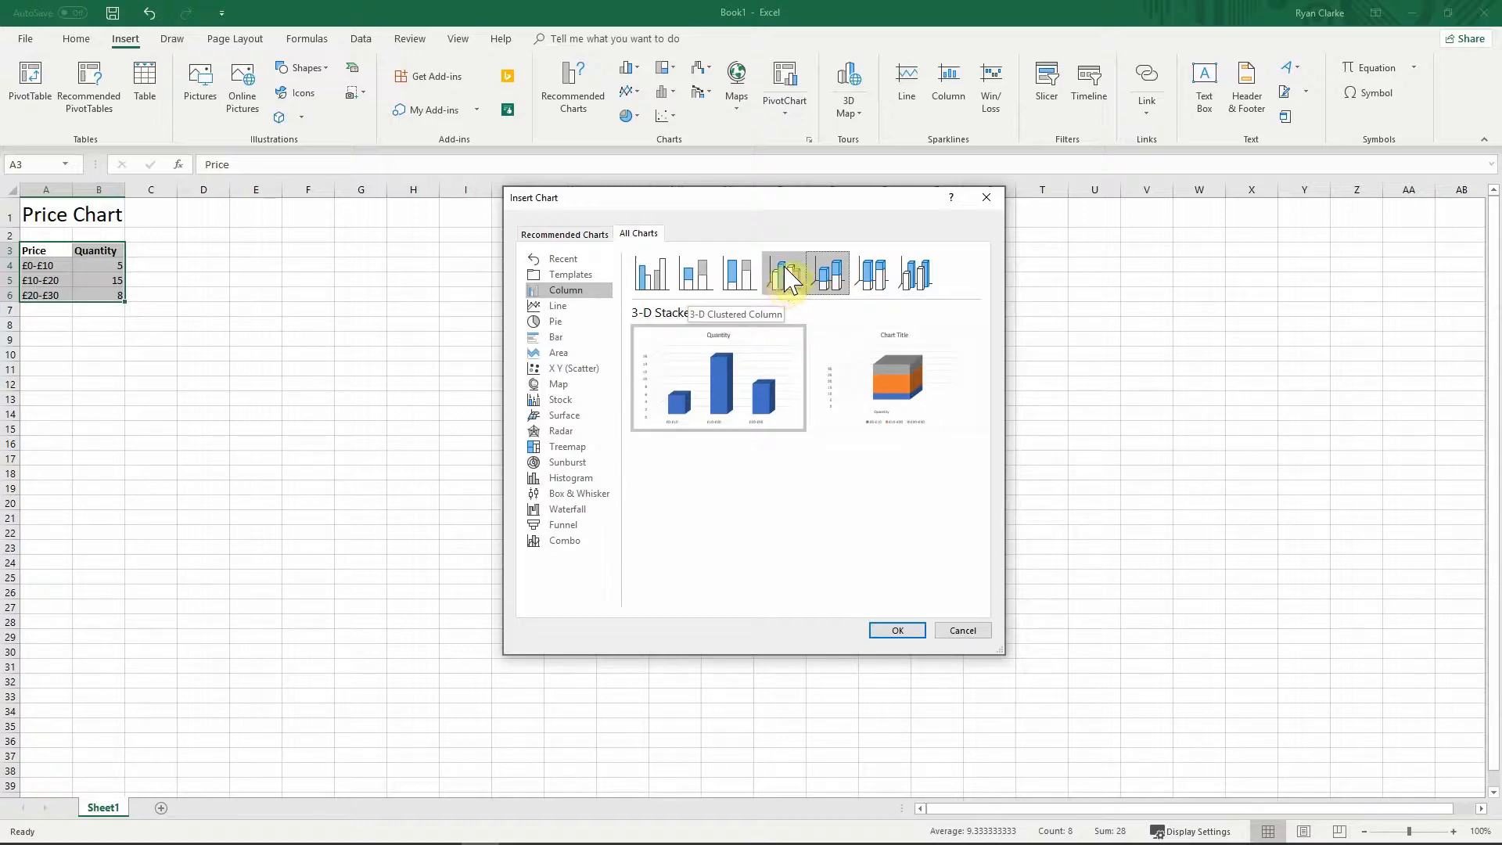
mouse_move(699, 378)
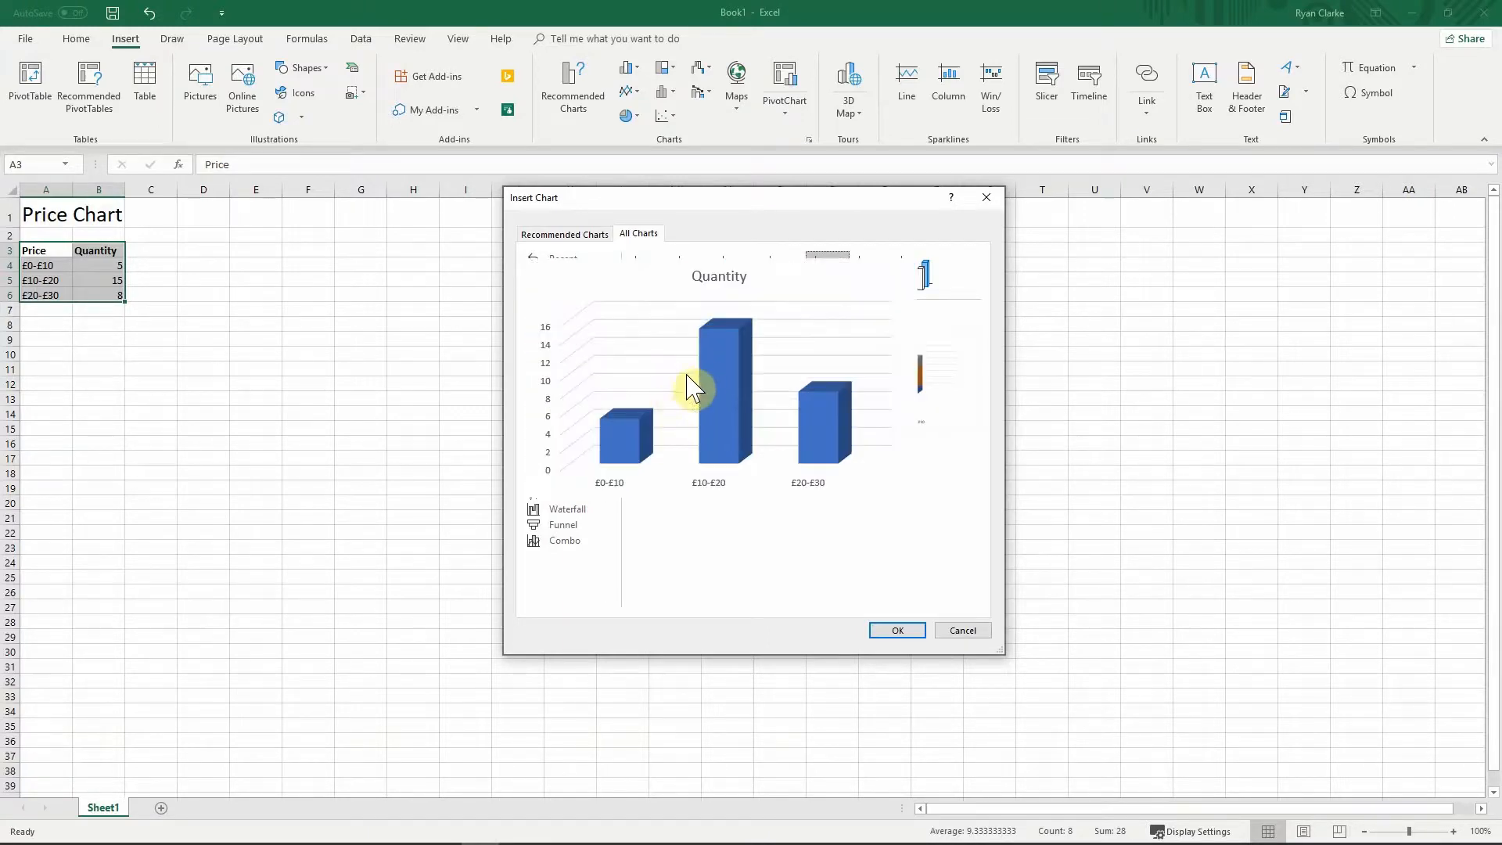
mouse_move(713, 407)
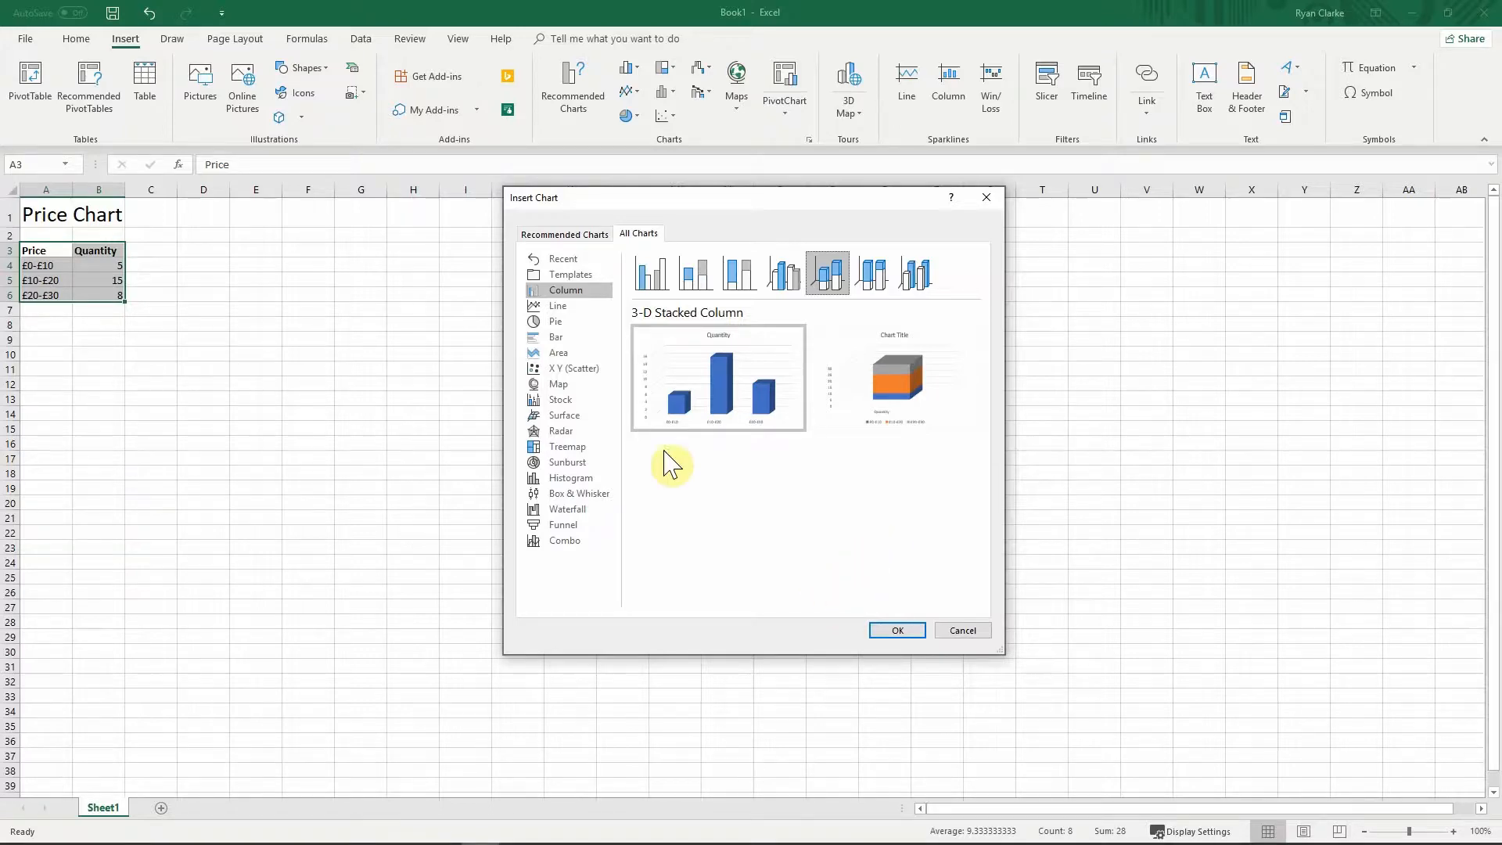
Step: Browse the line, bar, pie, map, stock, surface, treemap and sunburst chart categories
left_click(557, 305)
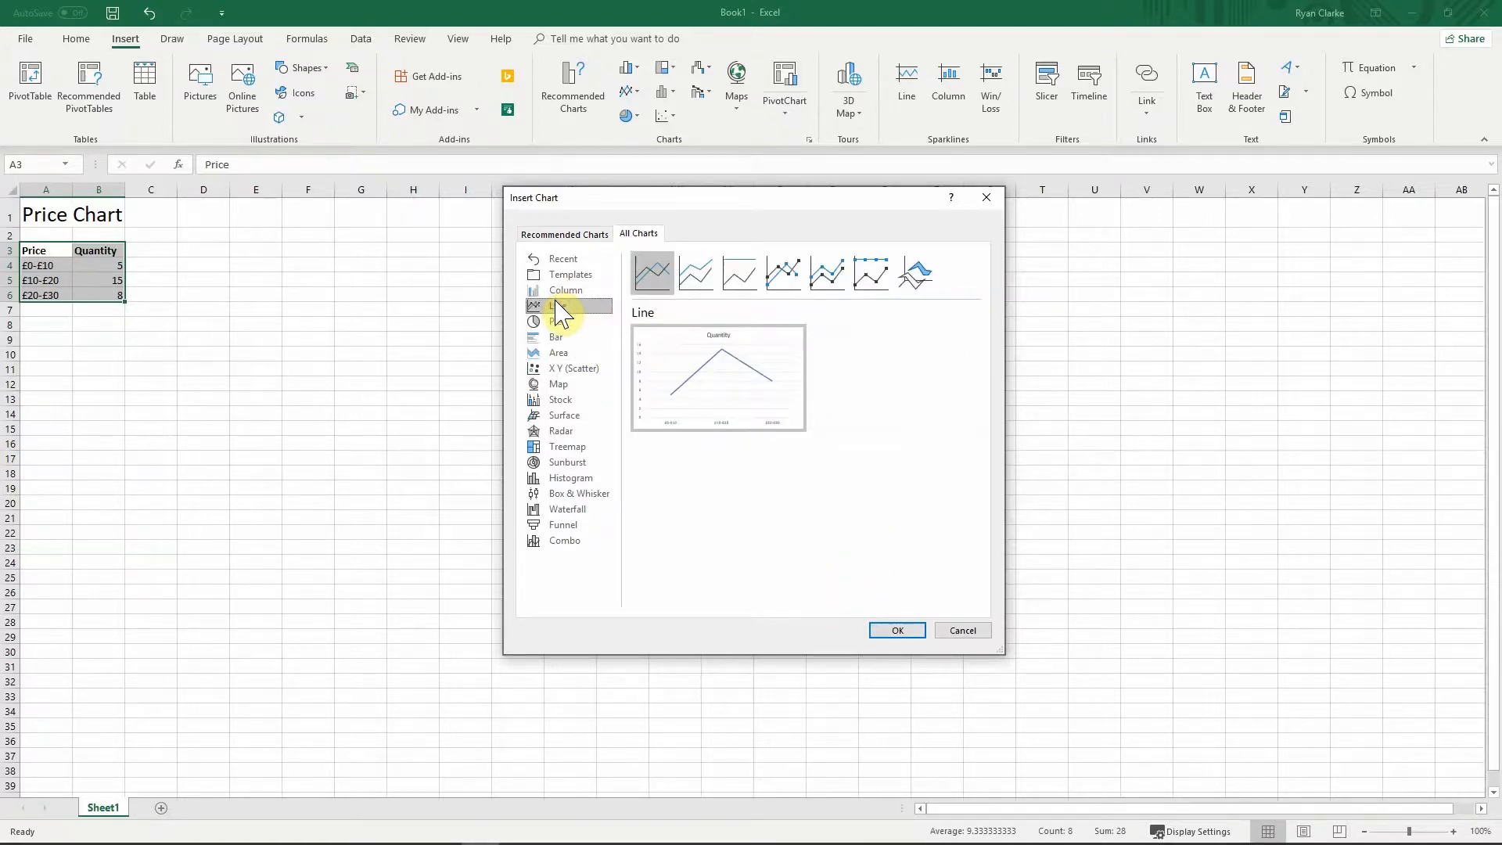
left_click(739, 280)
left_click(697, 278)
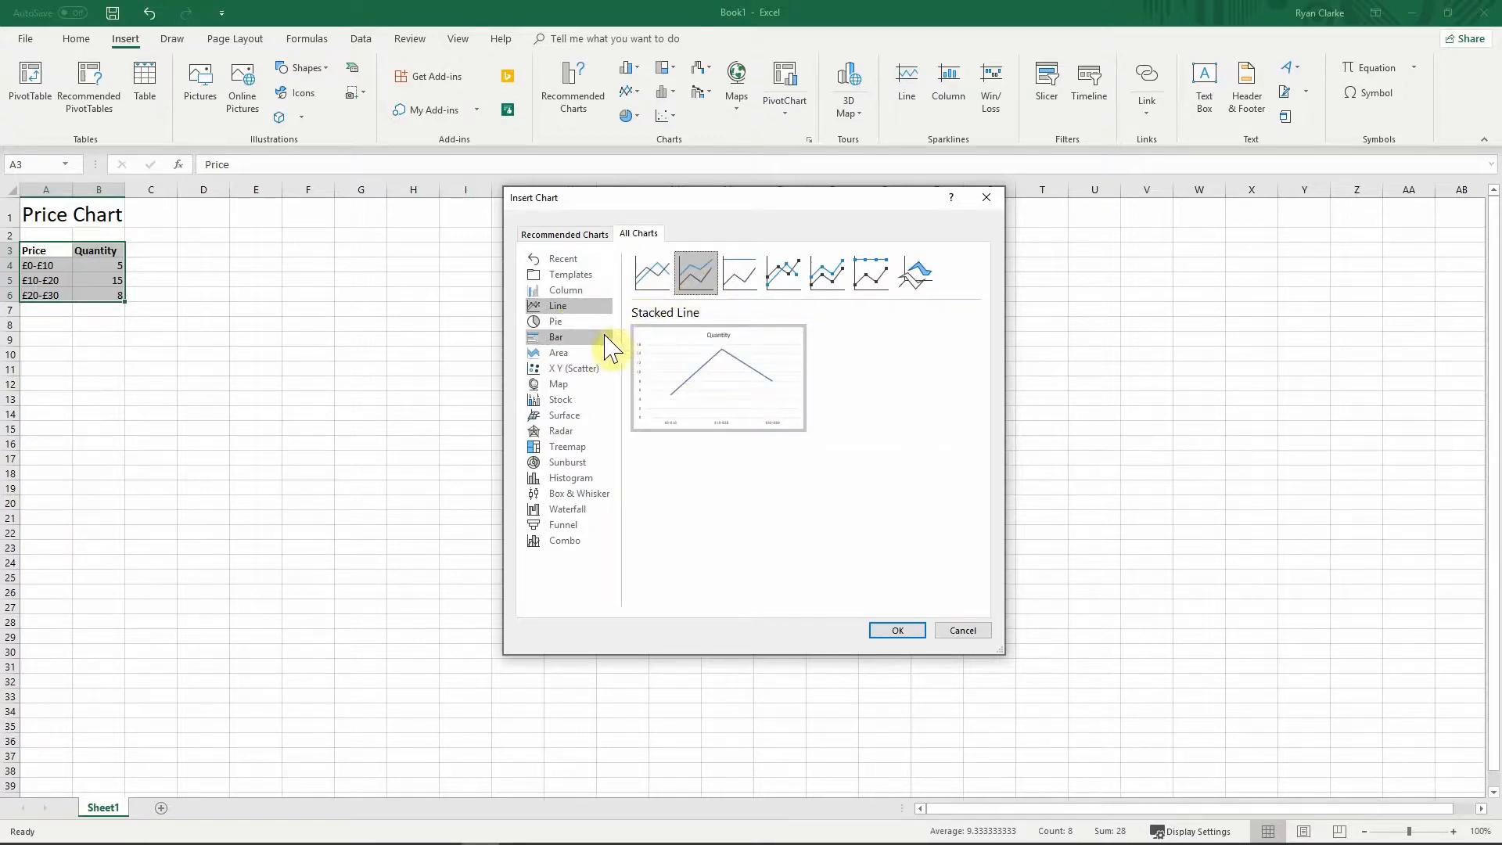
left_click(583, 338)
left_click(567, 321)
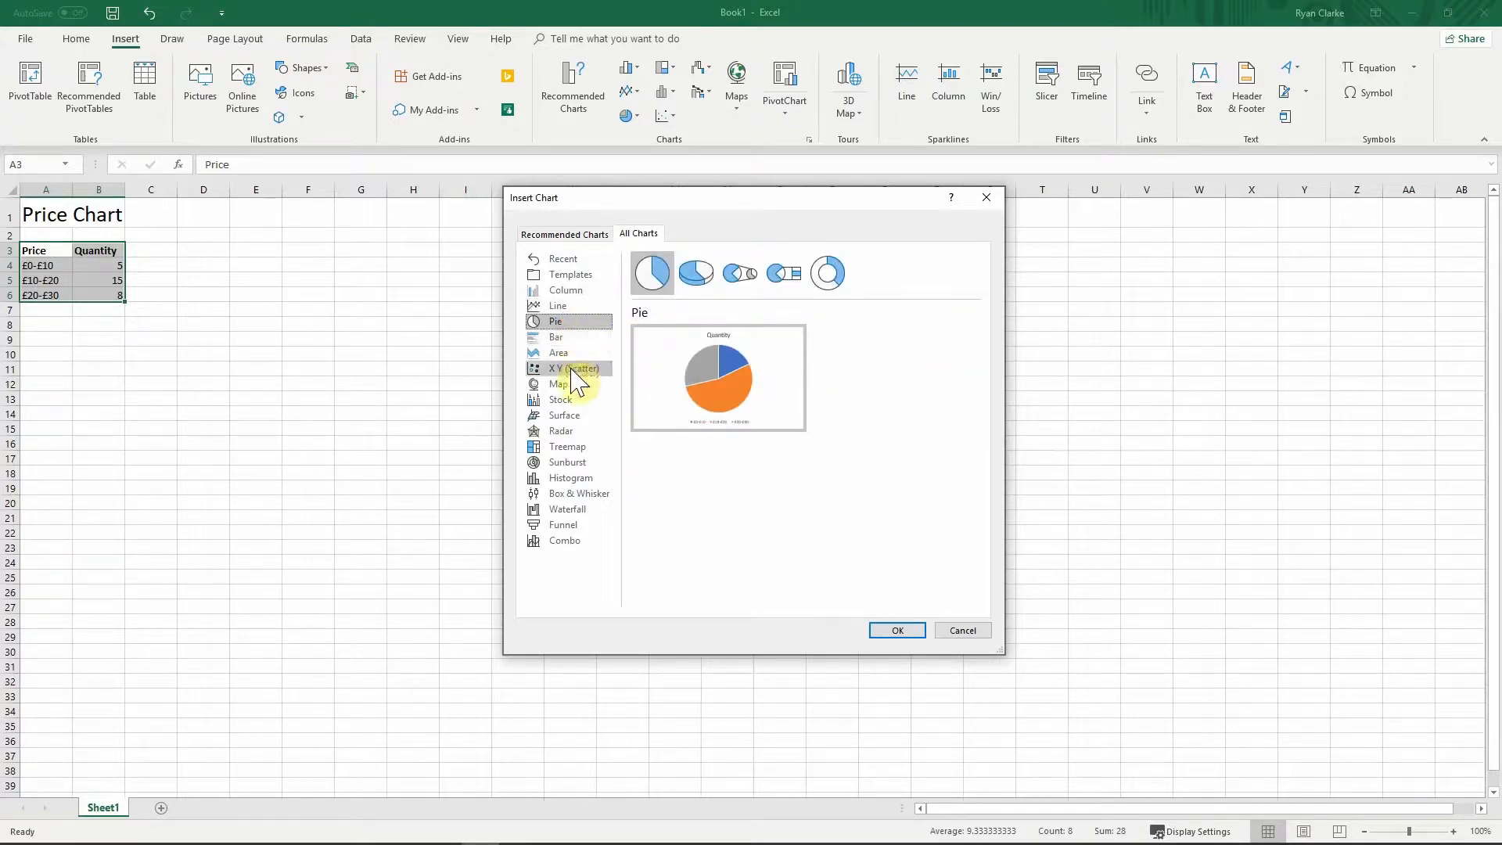
left_click(695, 279)
left_click(743, 284)
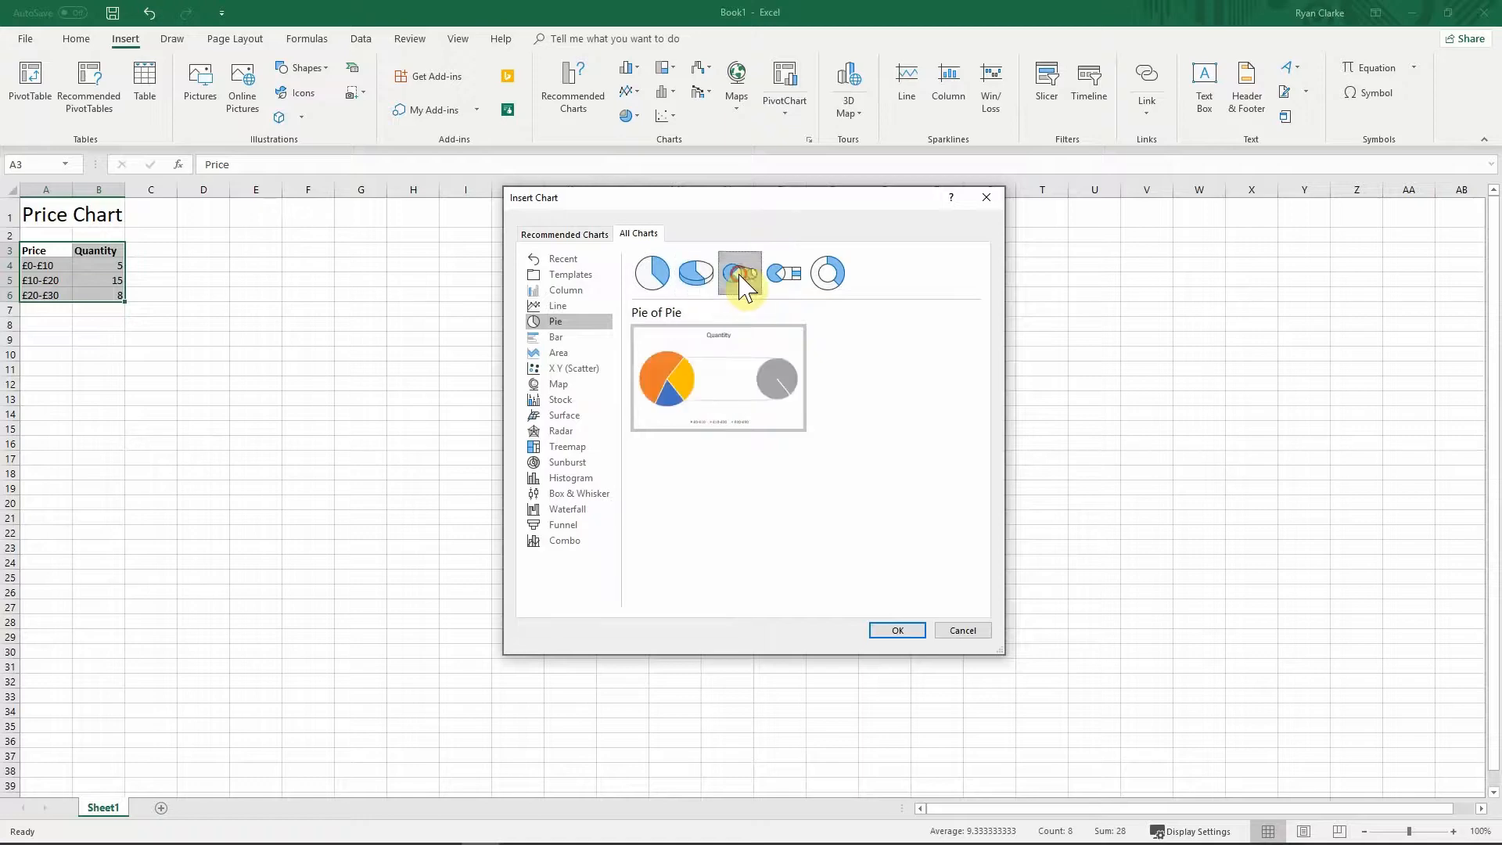
left_click(558, 384)
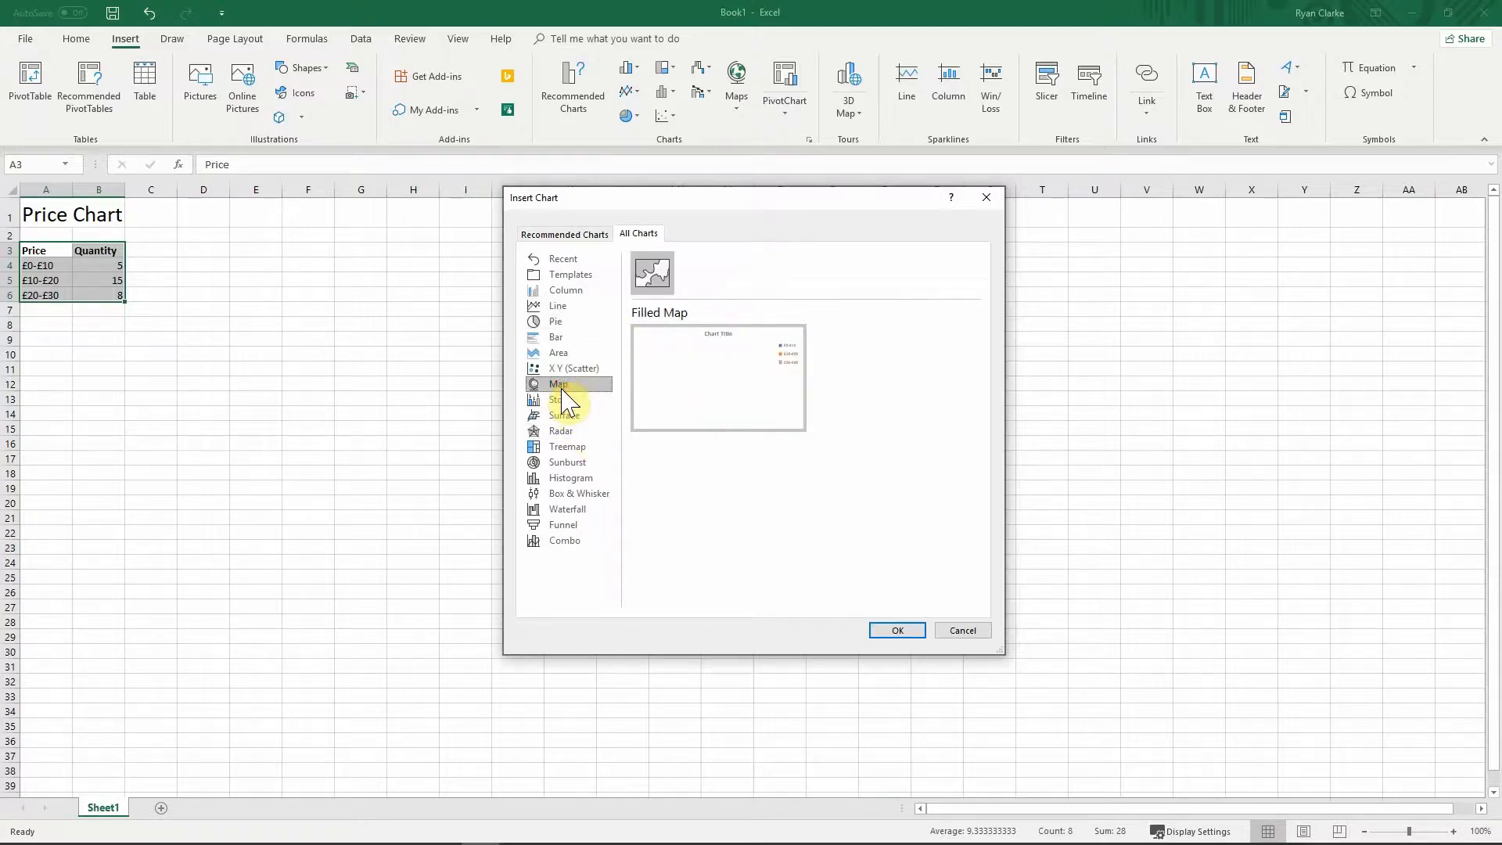
left_click(561, 401)
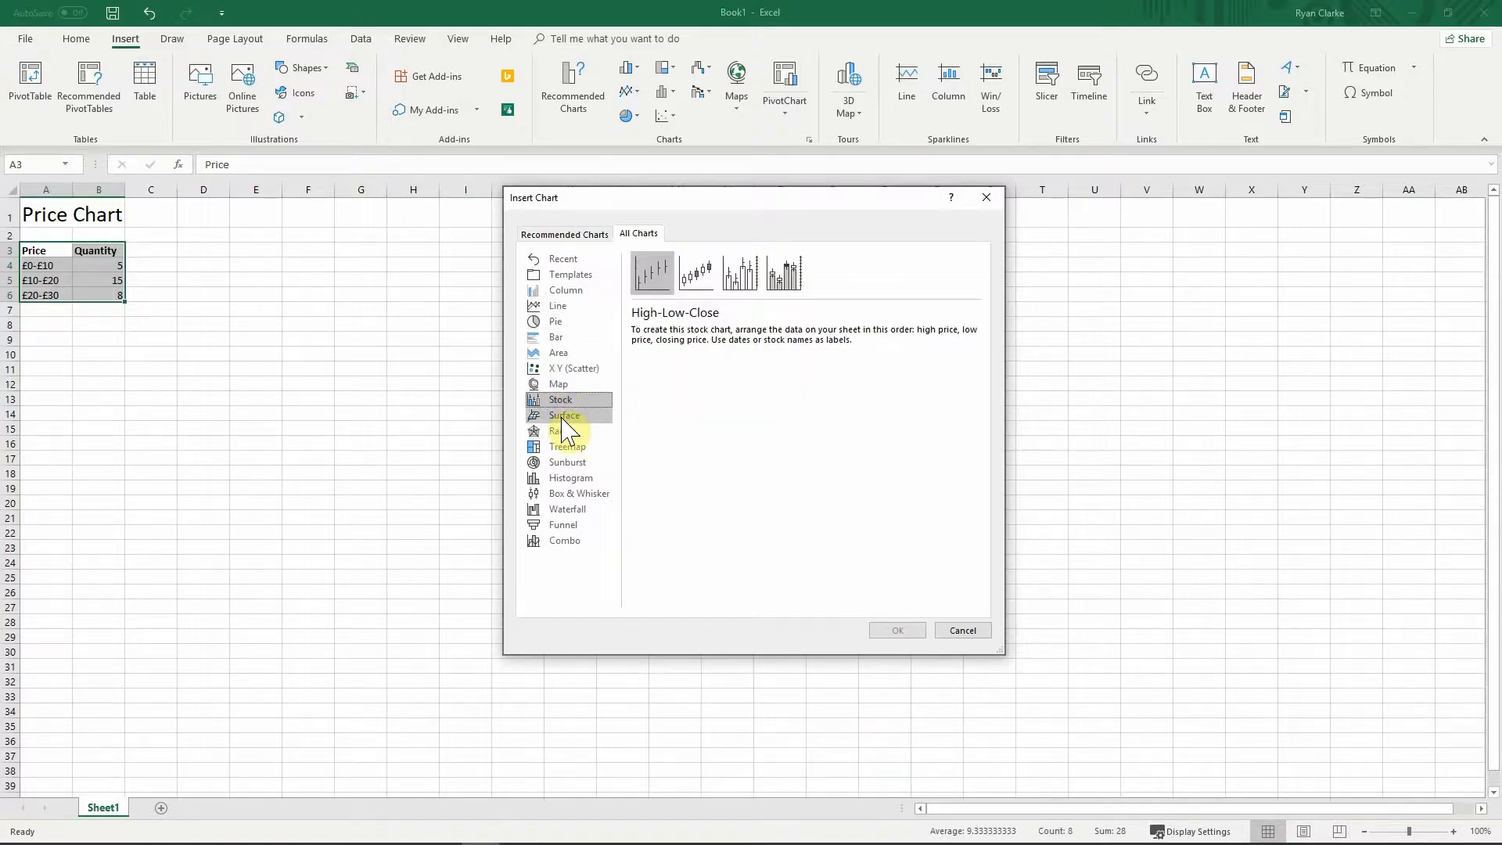
left_click(564, 416)
left_click(579, 448)
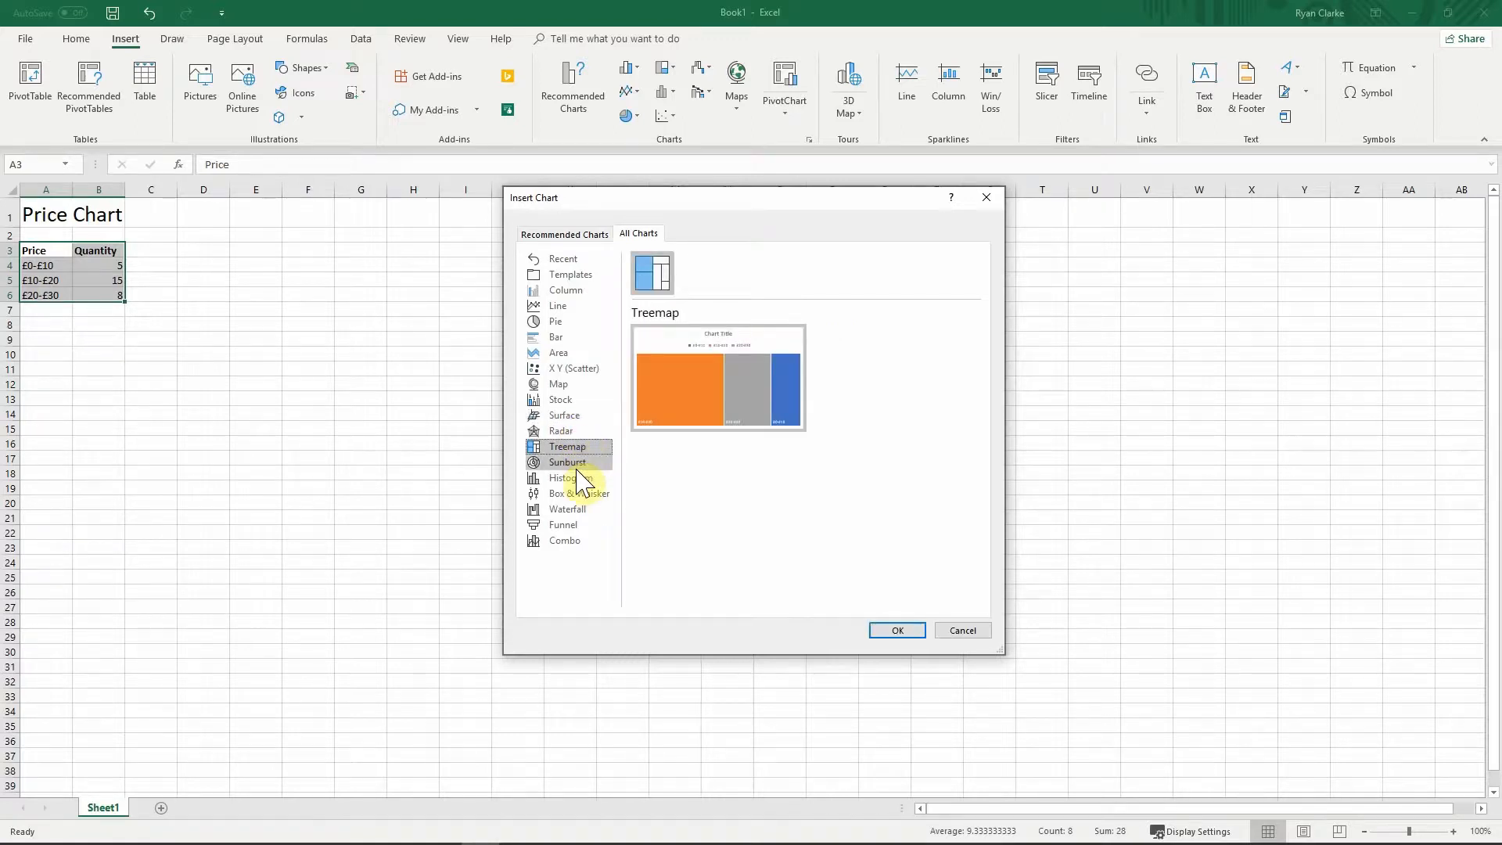
left_click(576, 463)
left_click(564, 290)
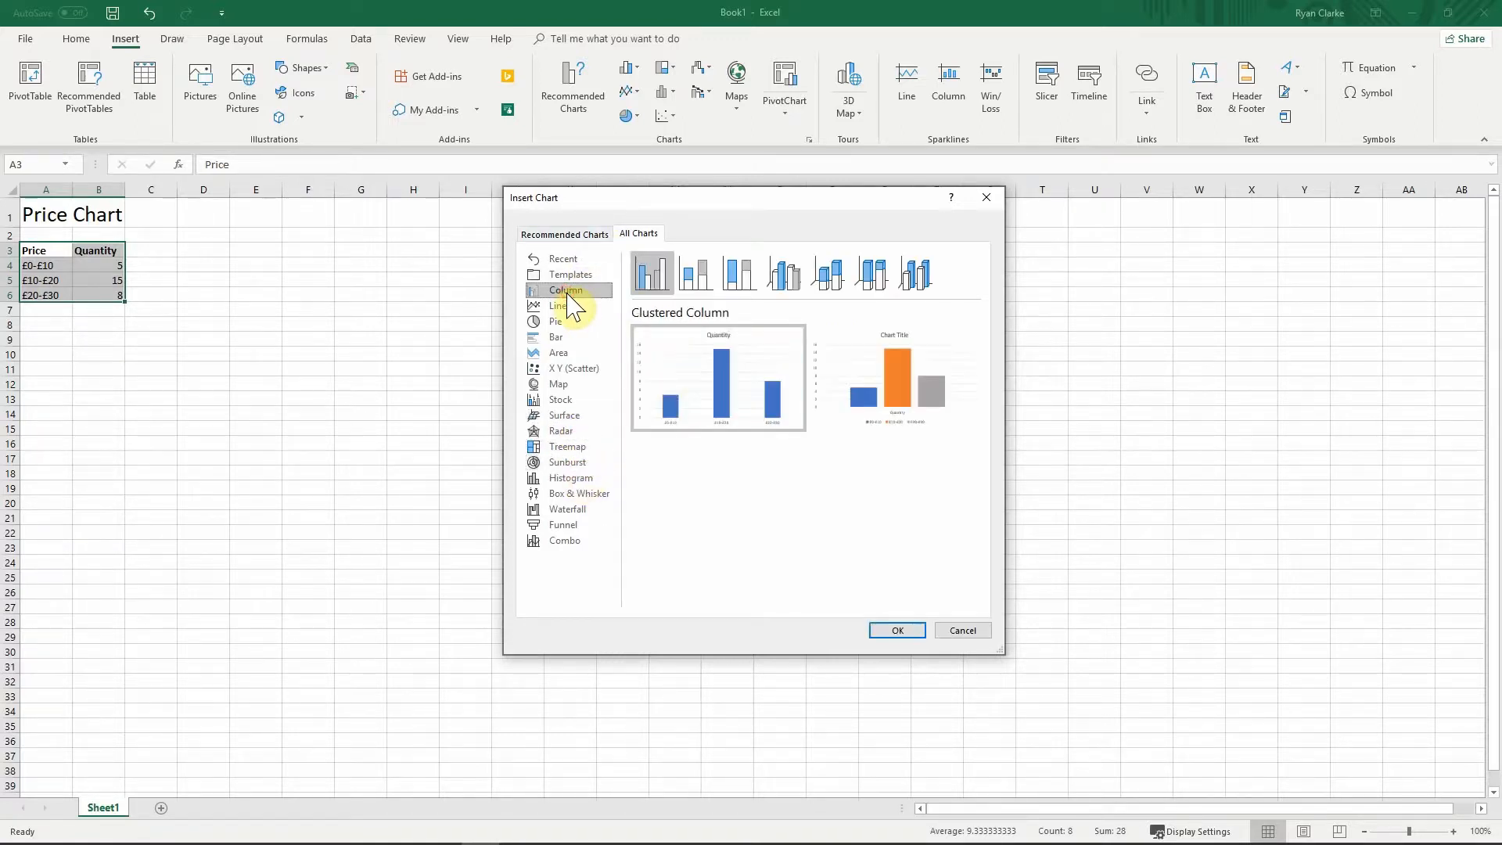
Step: Insert the multicoloured Clustered Column chart variant
mouse_move(672, 346)
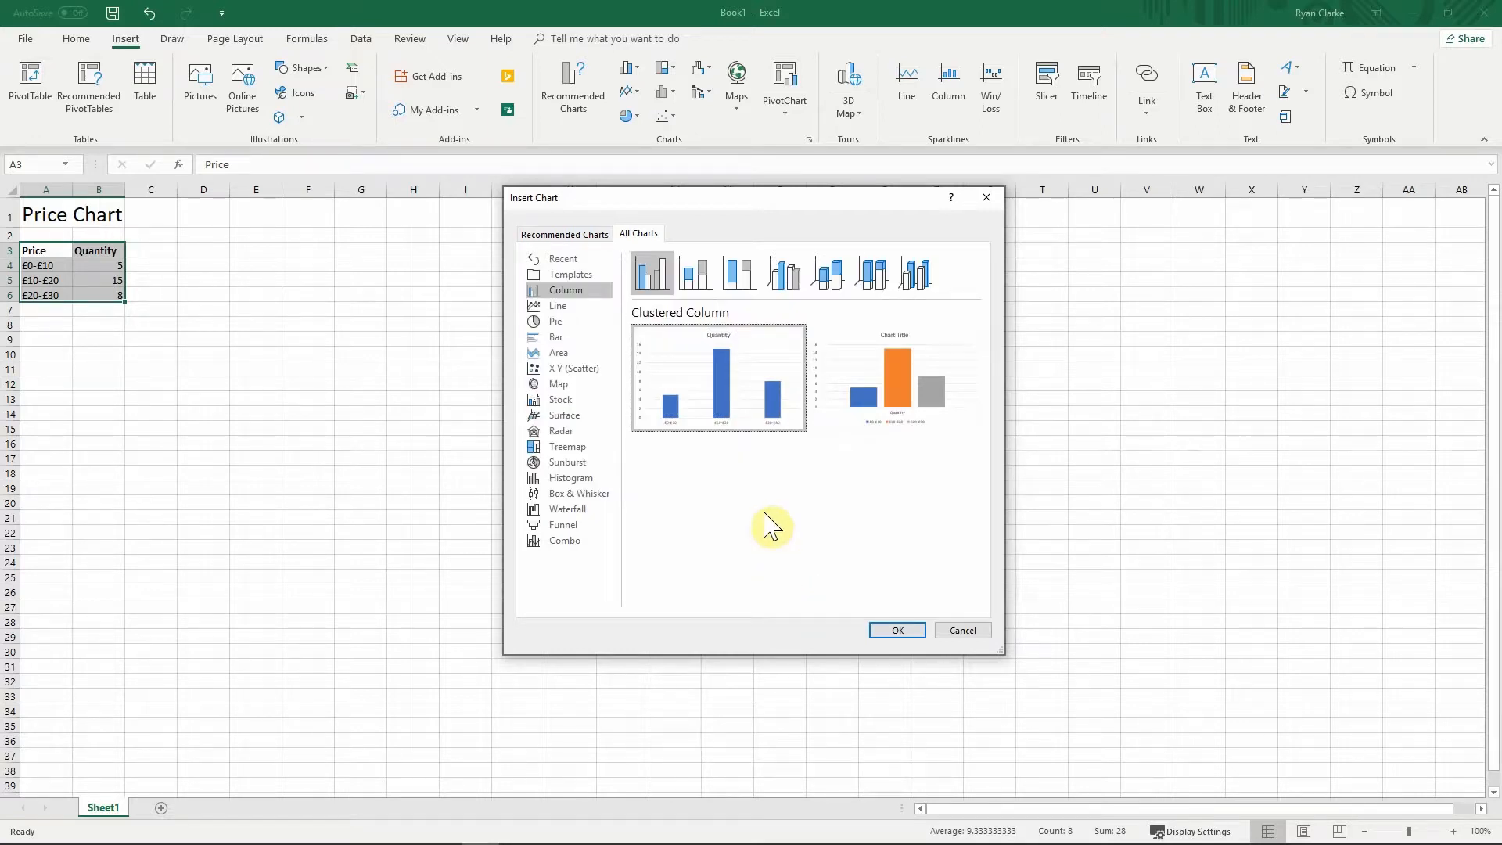
left_click(890, 384)
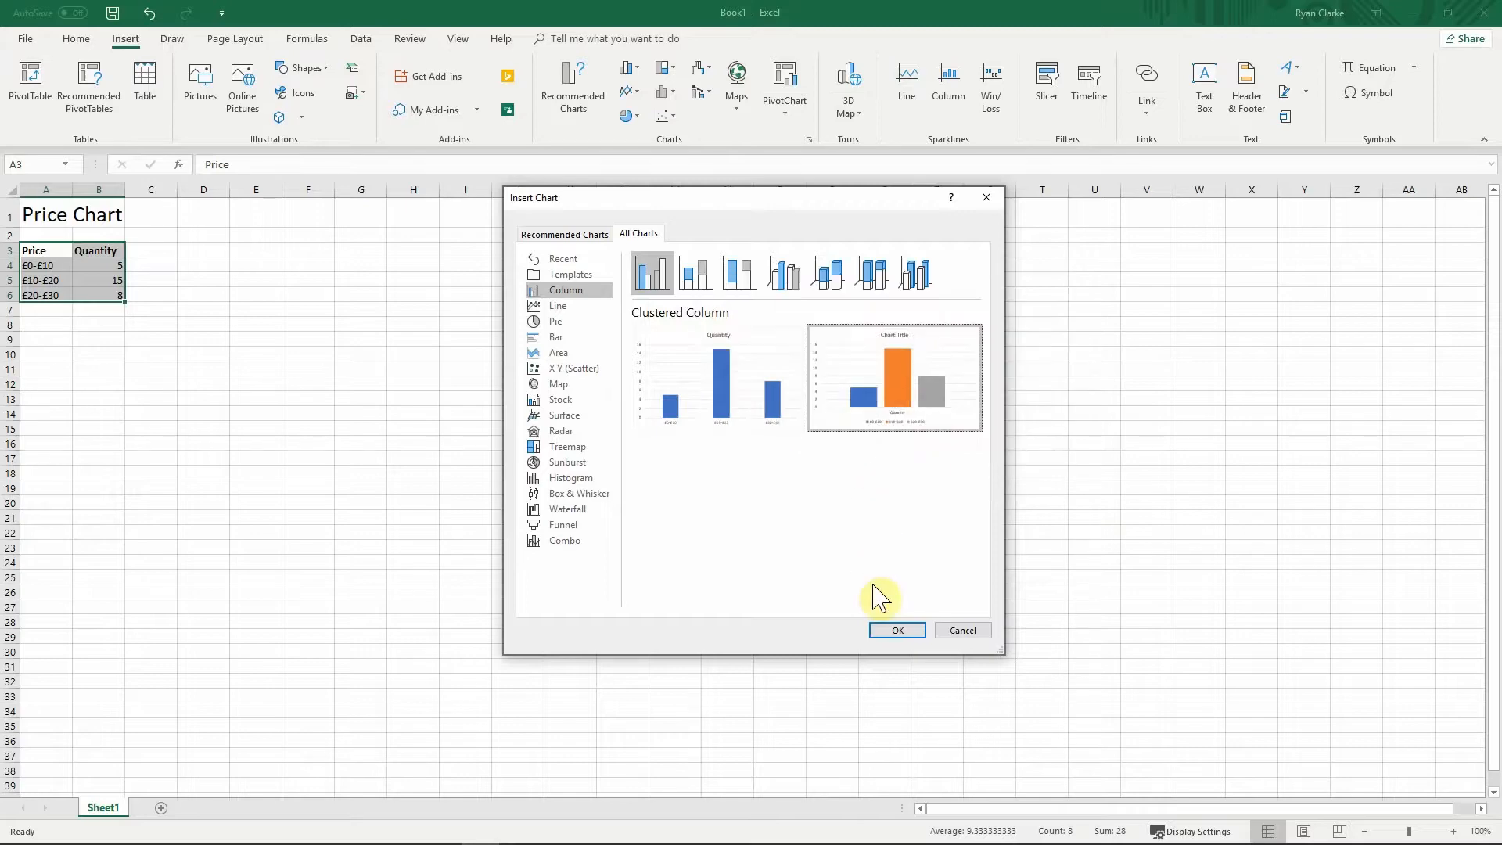
left_click(897, 630)
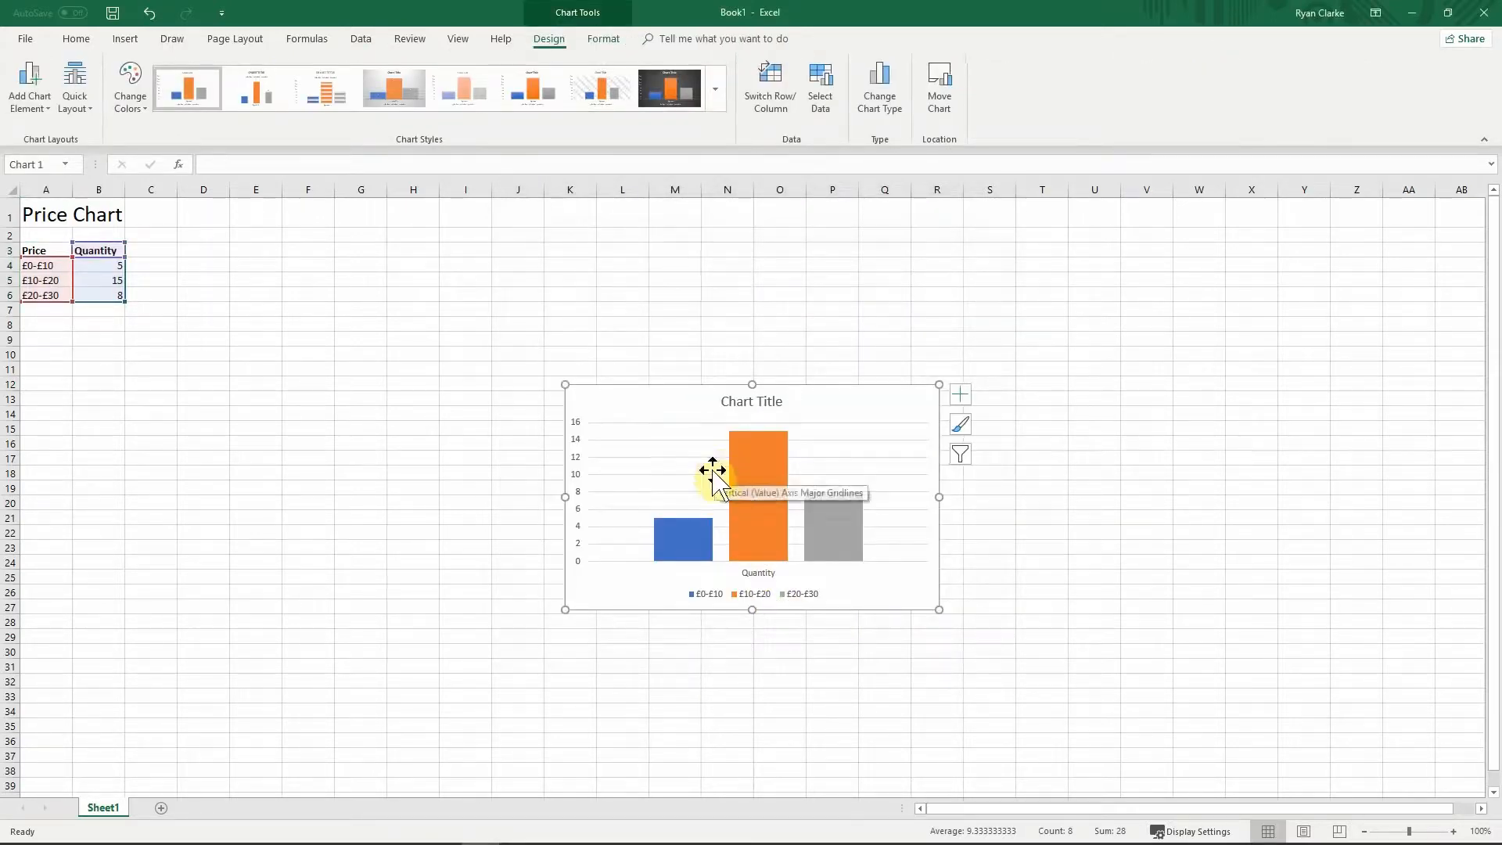
left_click_drag(619, 391, 534, 347)
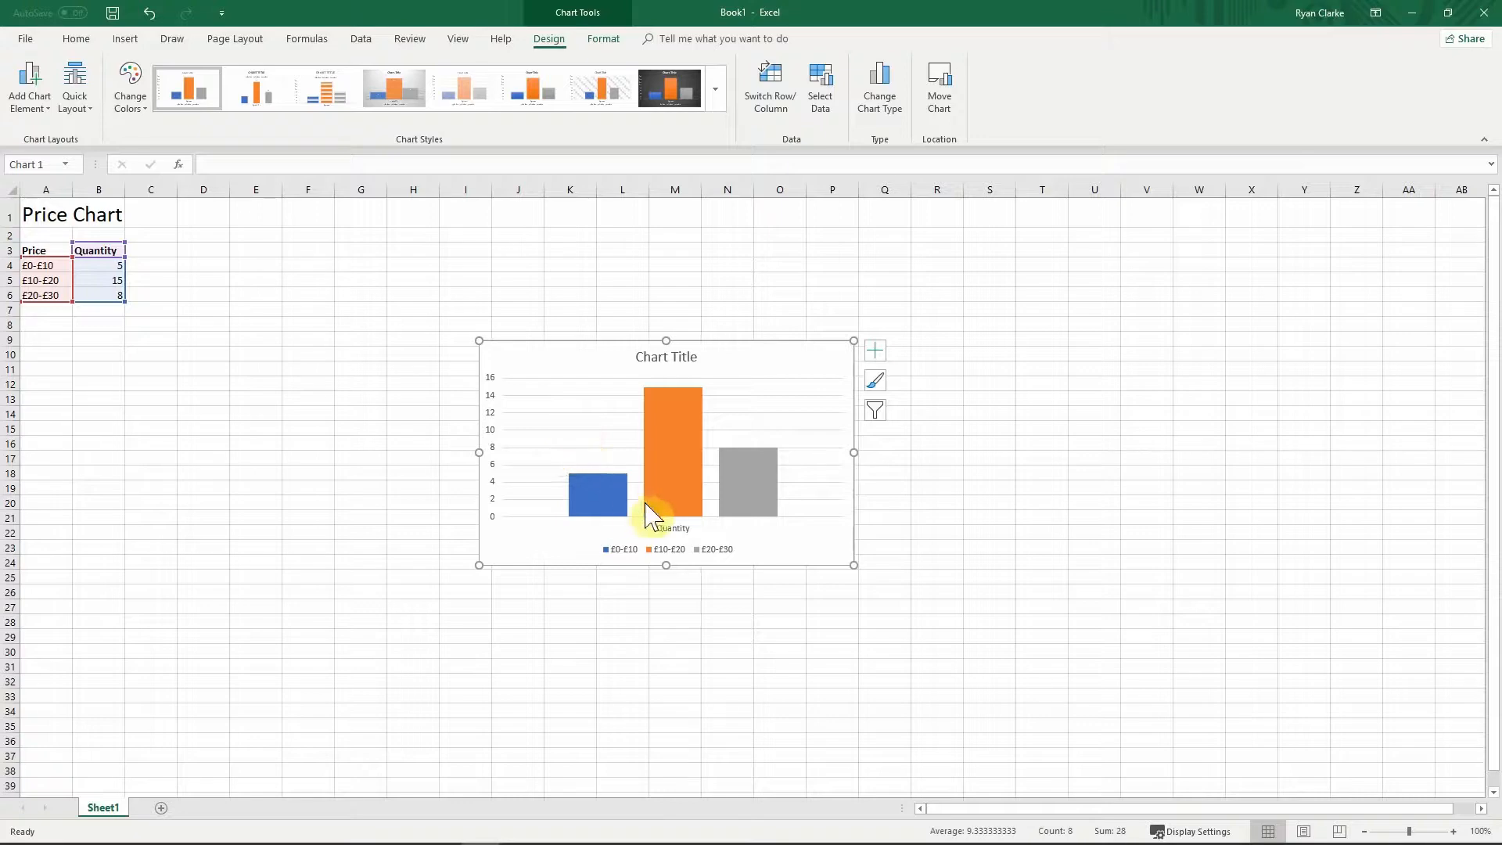
mouse_move(648, 514)
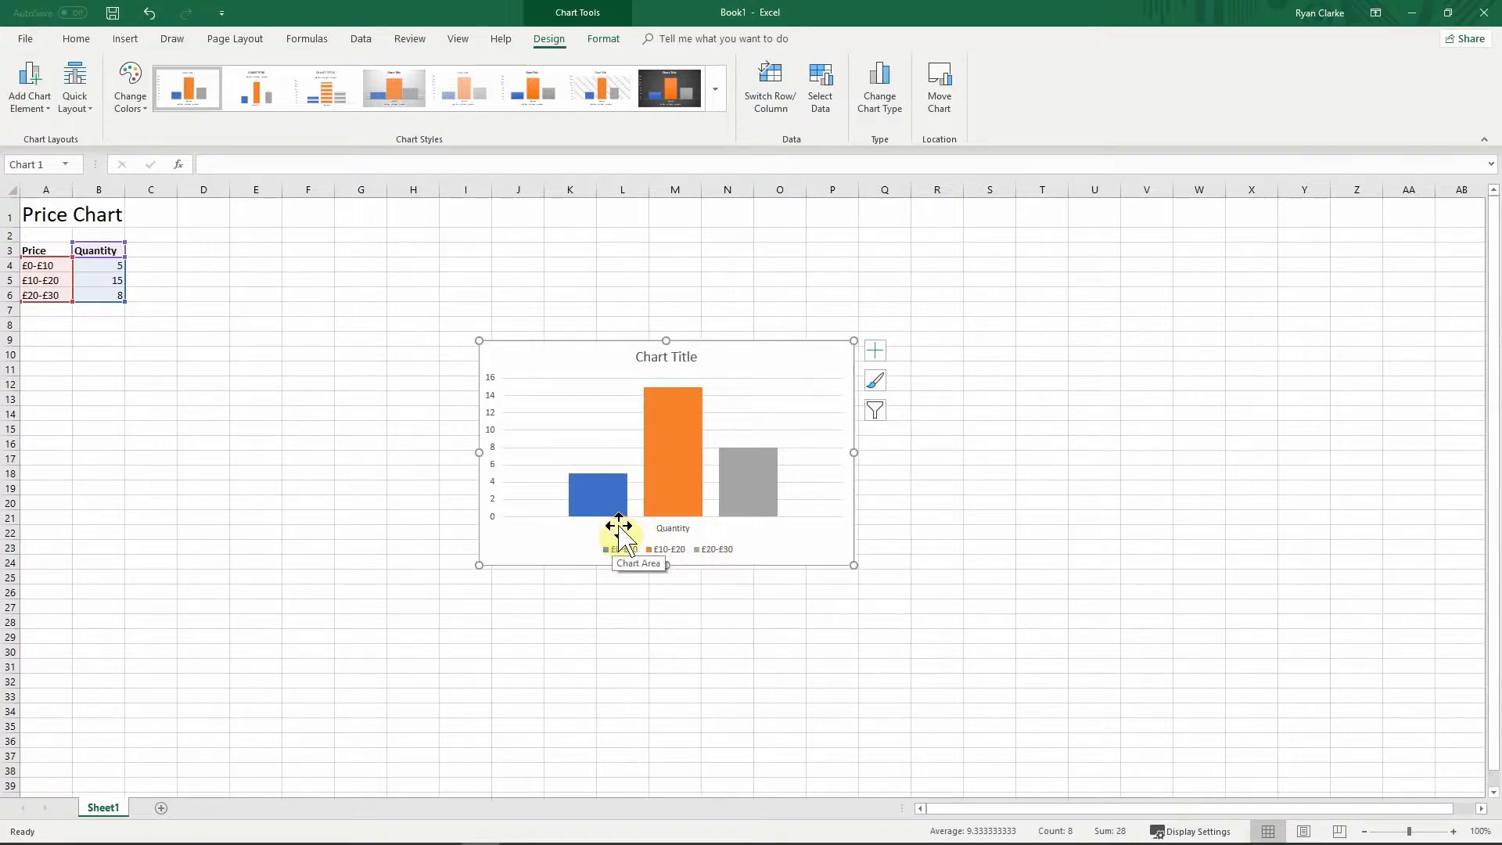
Step: Add axis titles to the chart and name the vertical axis 'Quantity'
left_click(874, 382)
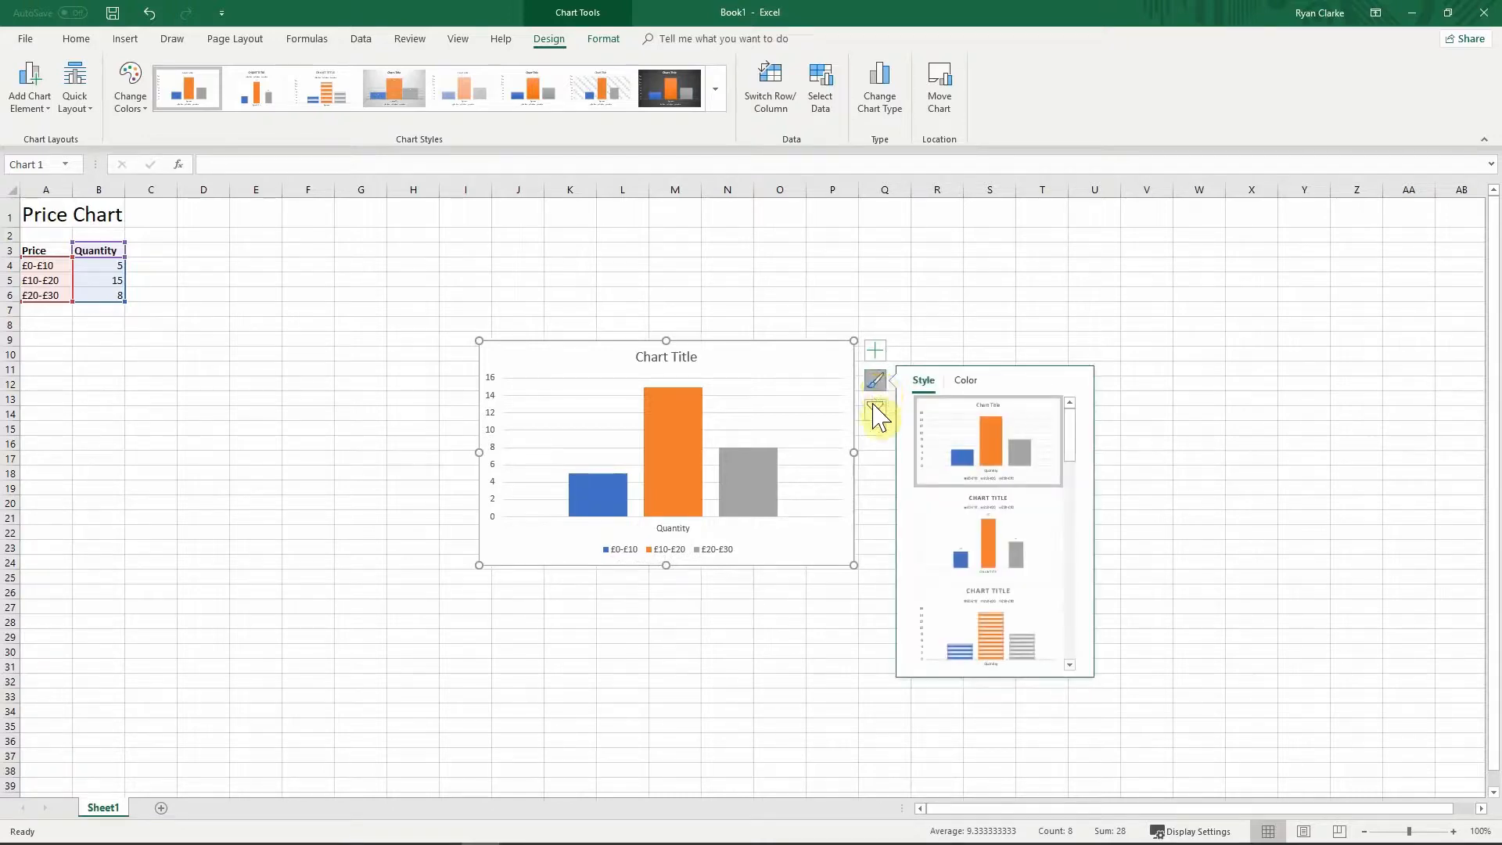
left_click(875, 352)
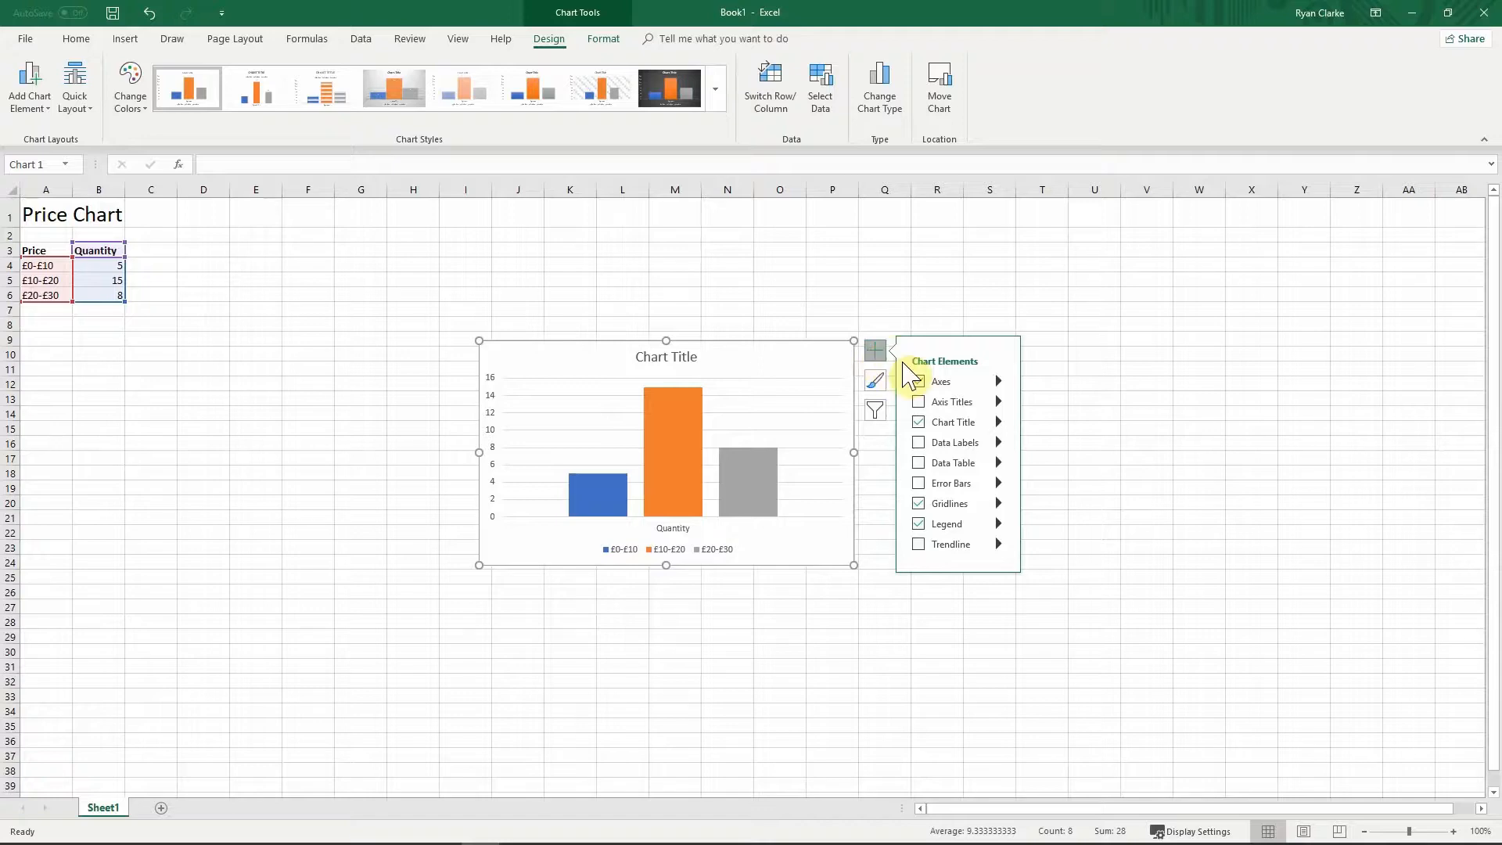
left_click(919, 402)
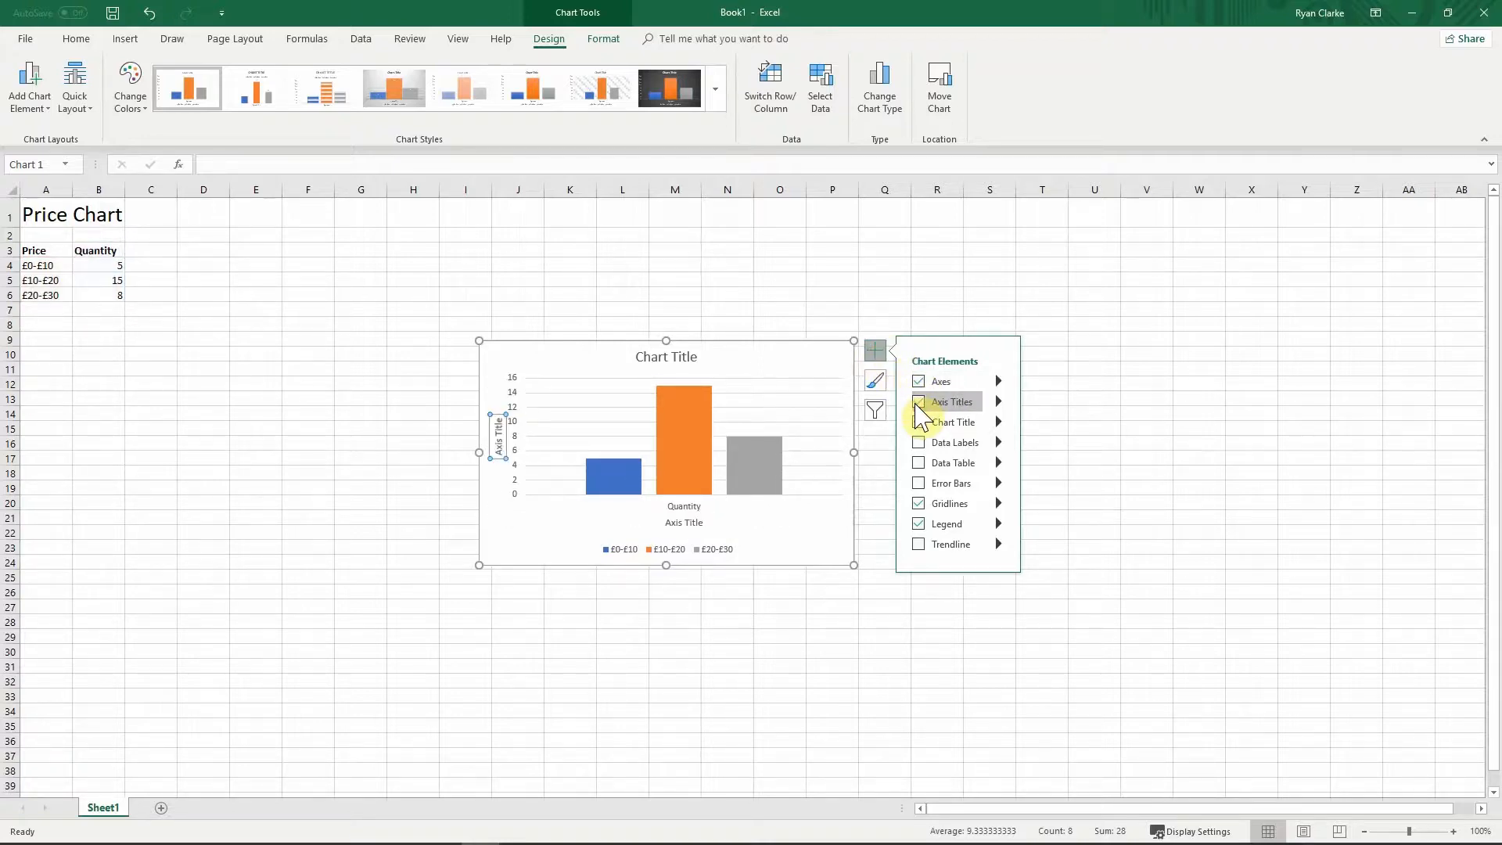
left_click(497, 435)
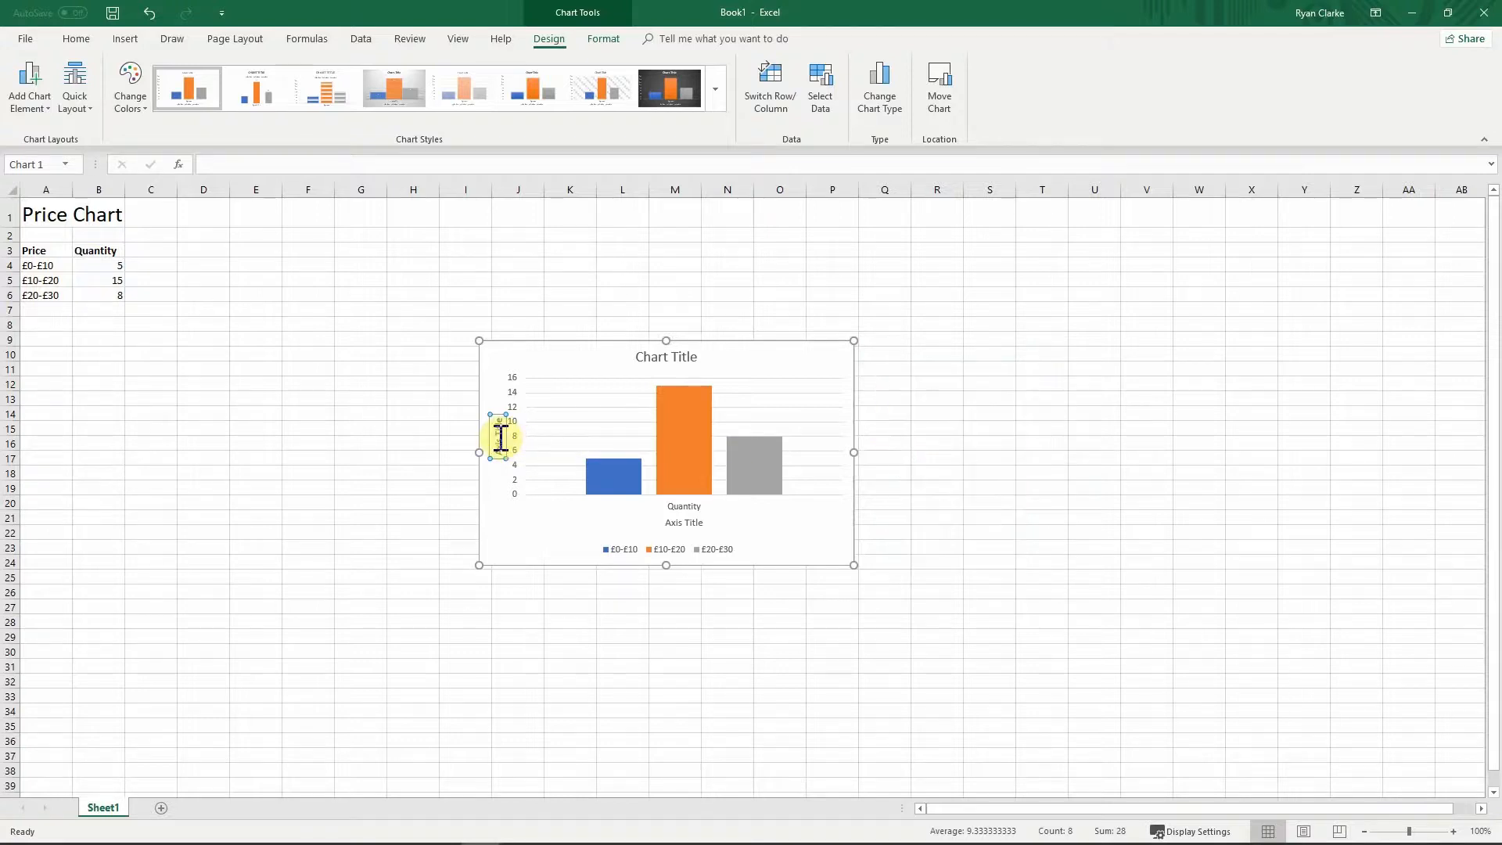
left_click(498, 447)
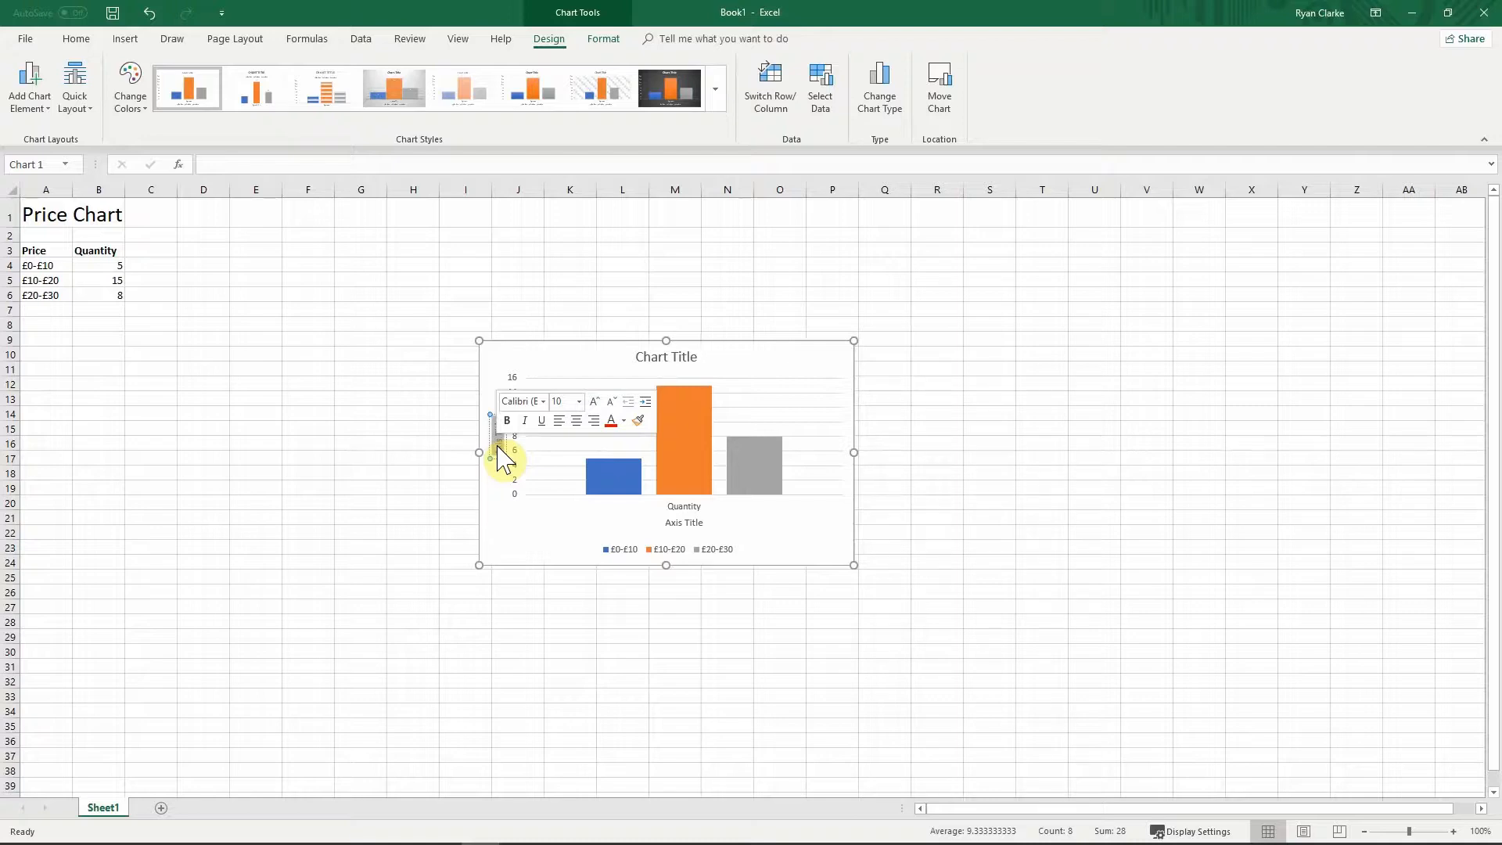
key("BackSpace")
type("Quantity")
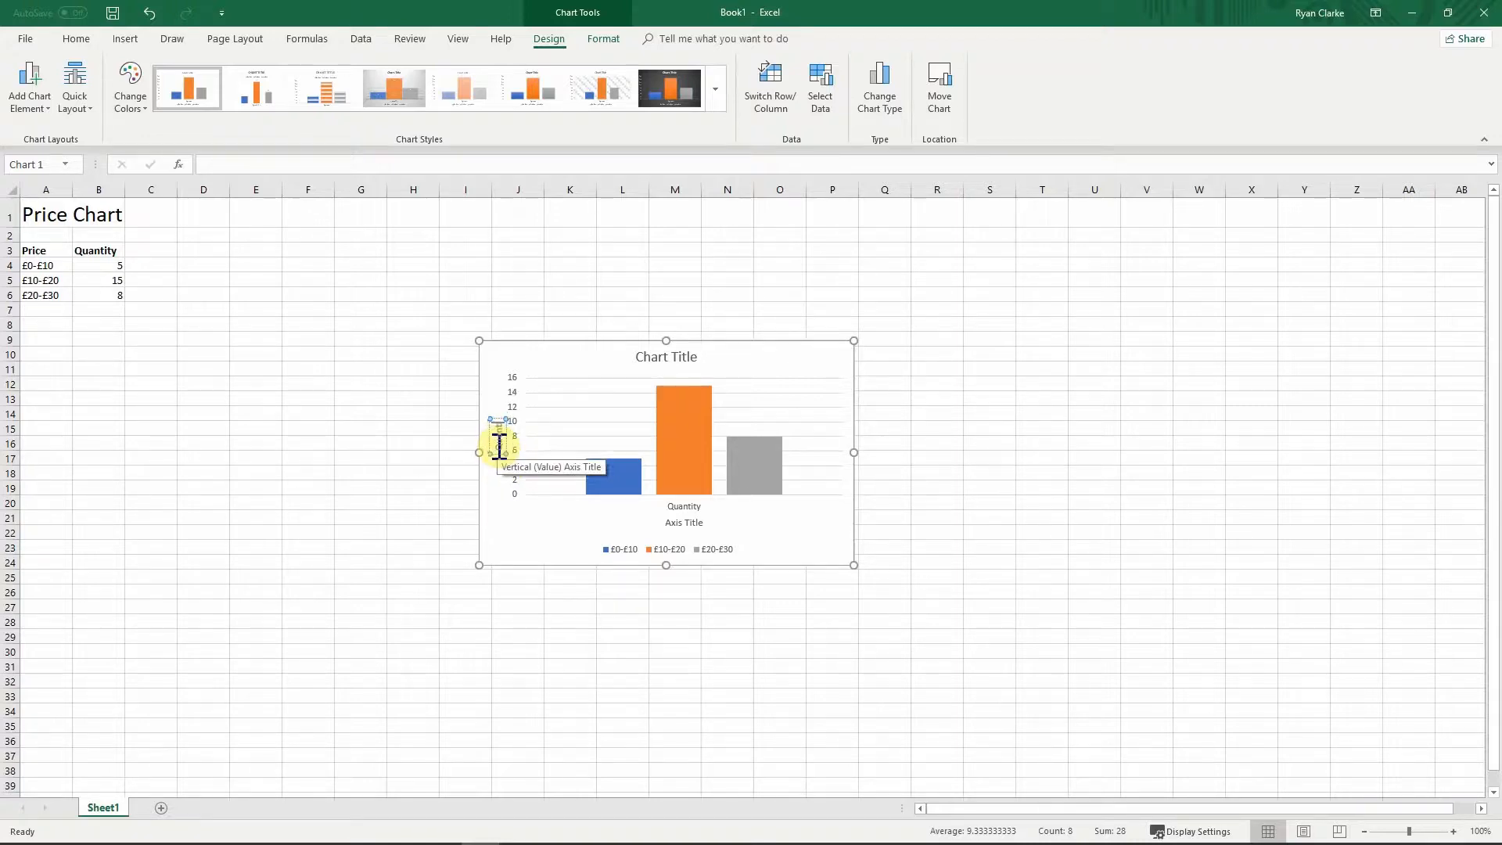
Step: Rename the horizontal axis title to 'Price' and delete the horizontal category axis
left_click(686, 522)
triple_click(687, 522)
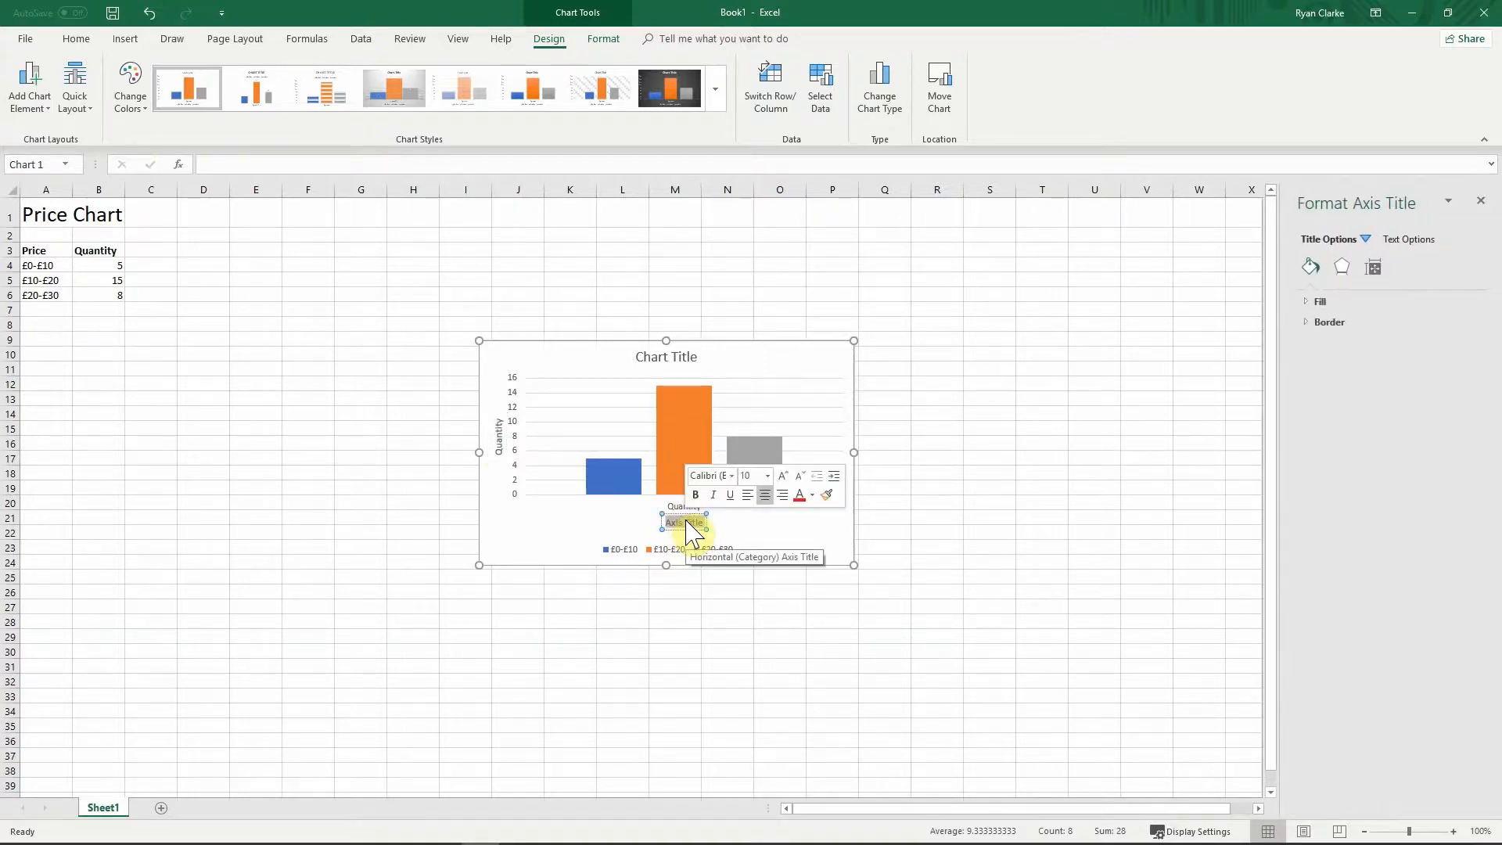
type("Price")
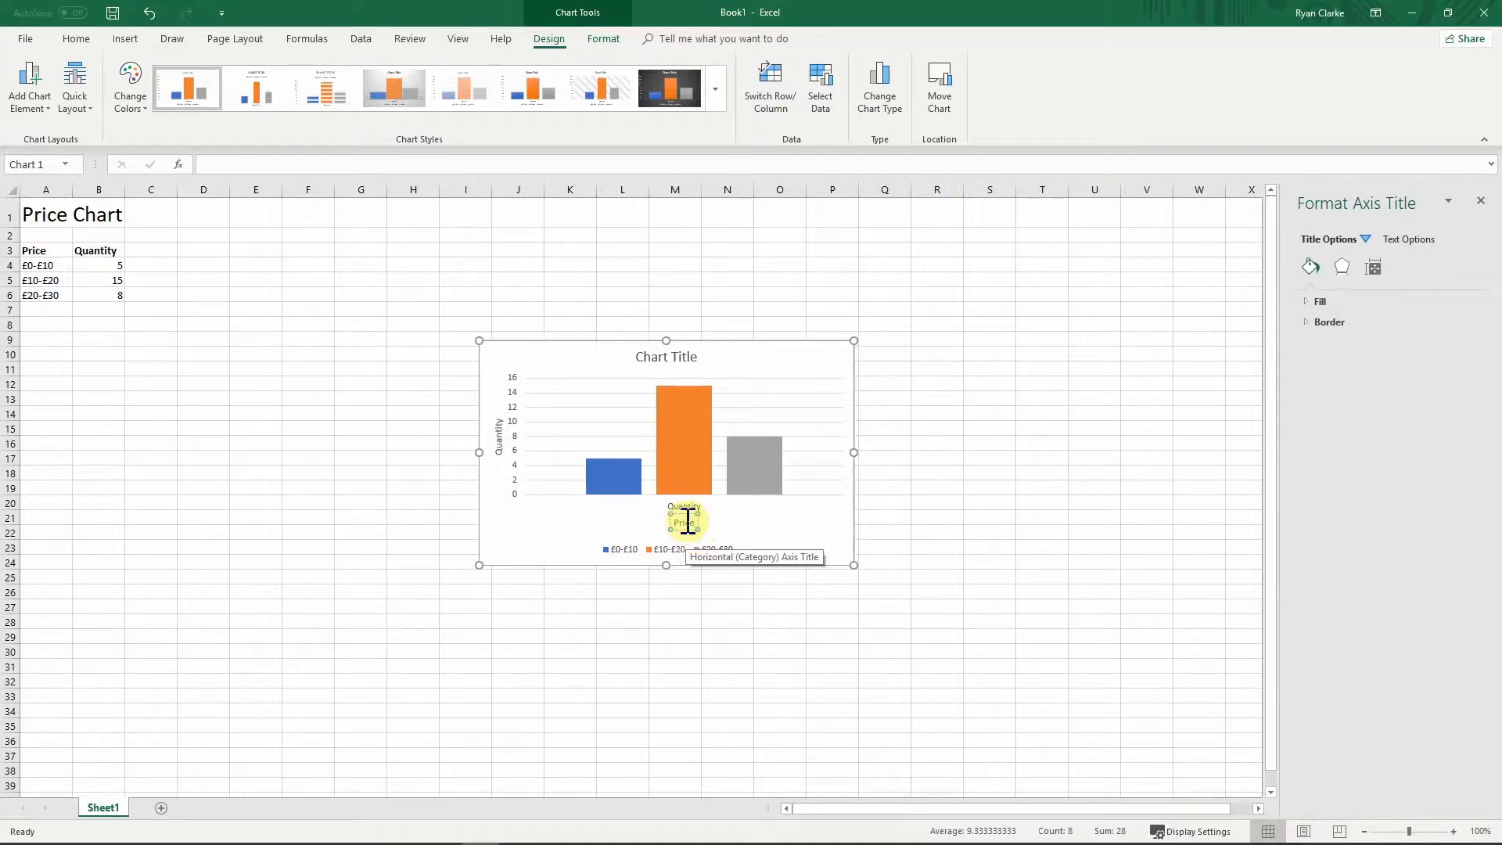
left_click(686, 506)
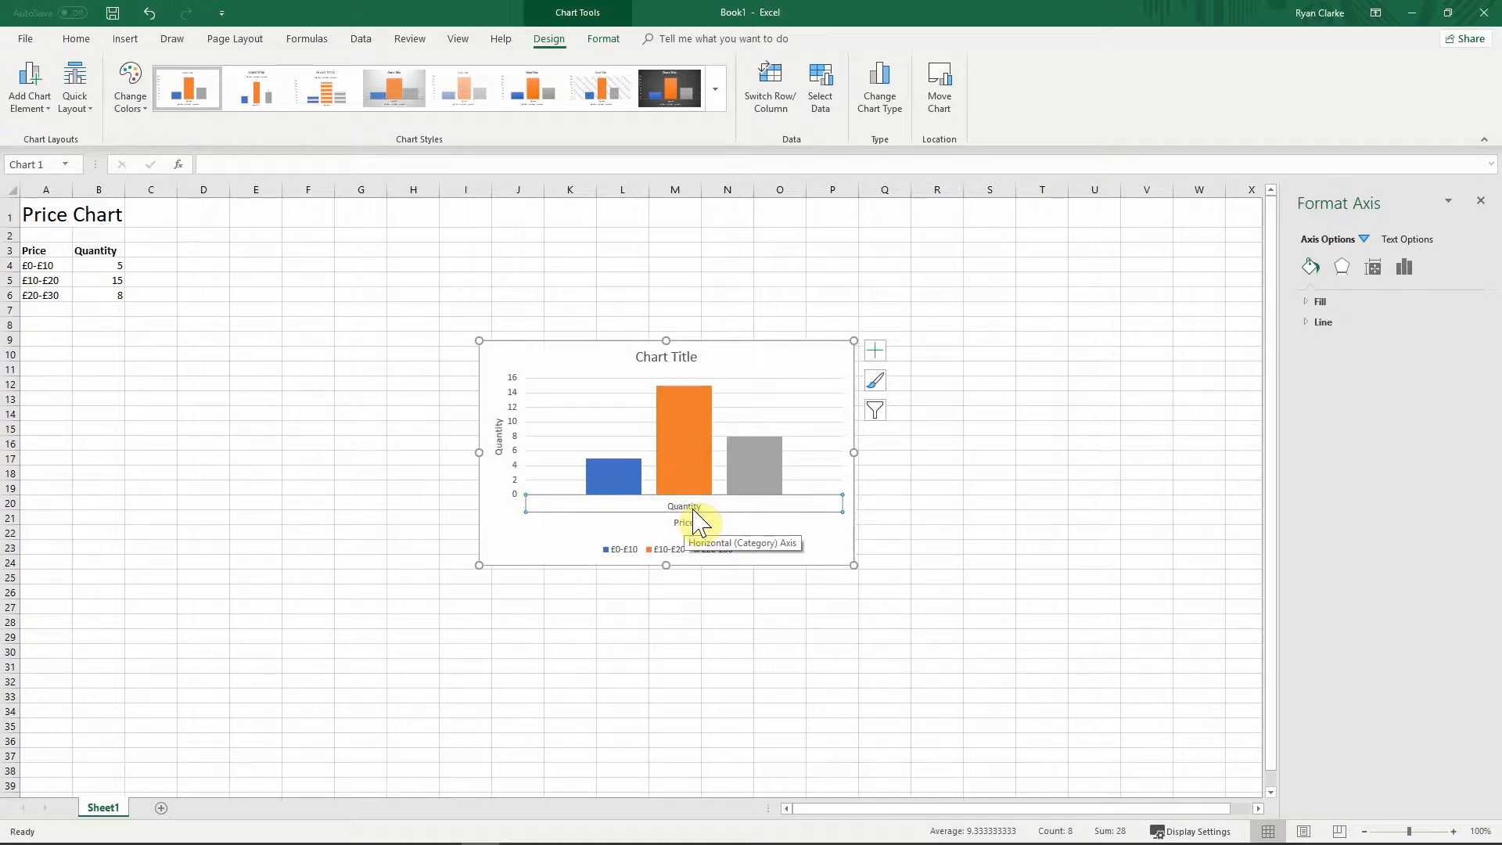
key("Delete")
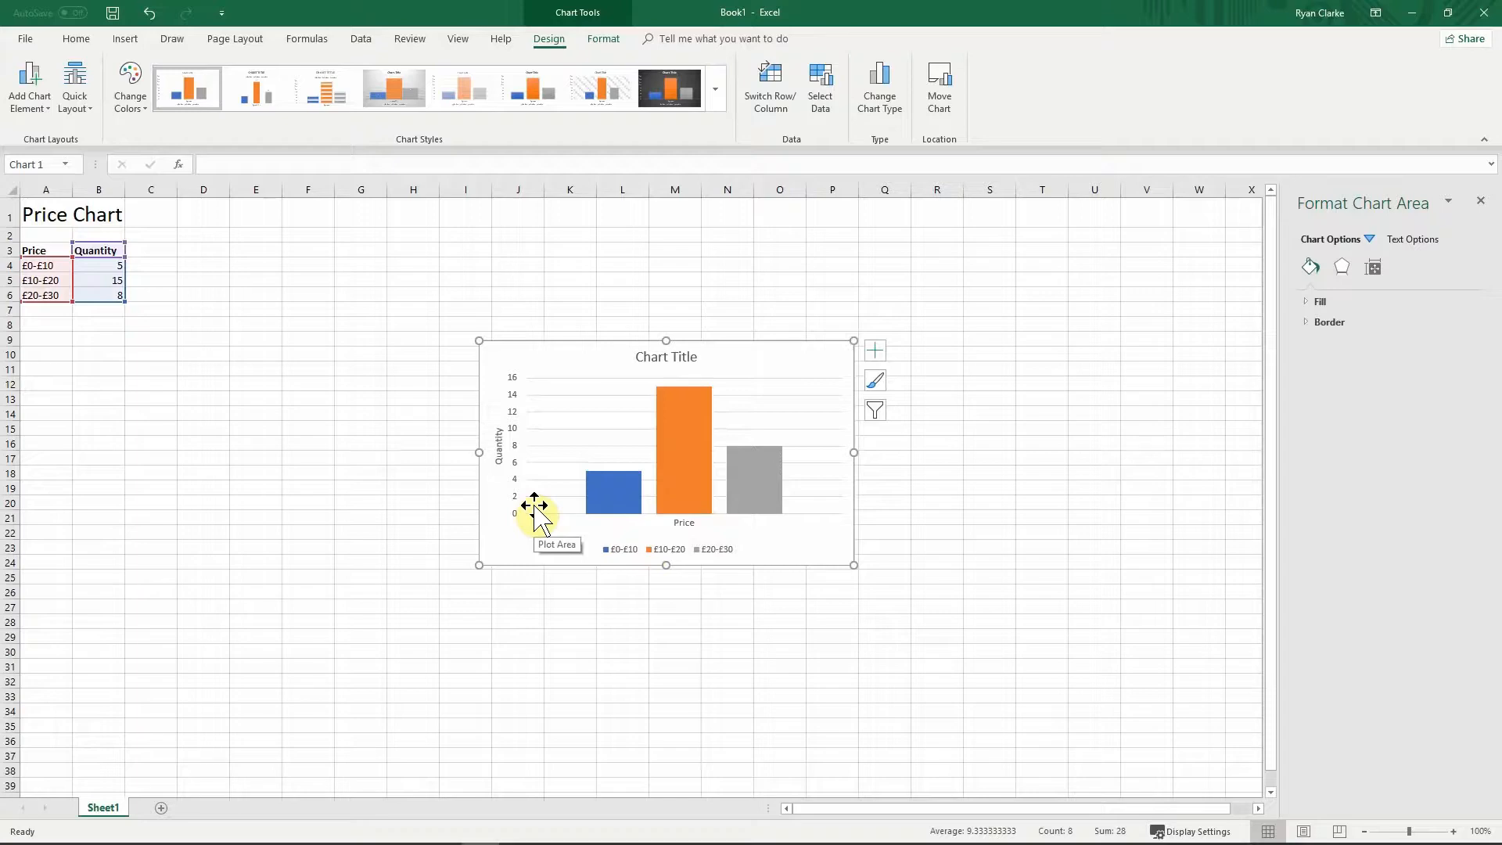
Step: Replace the chart's placeholder title text with 'Price Chart'
left_click(659, 356)
triple_click(689, 360)
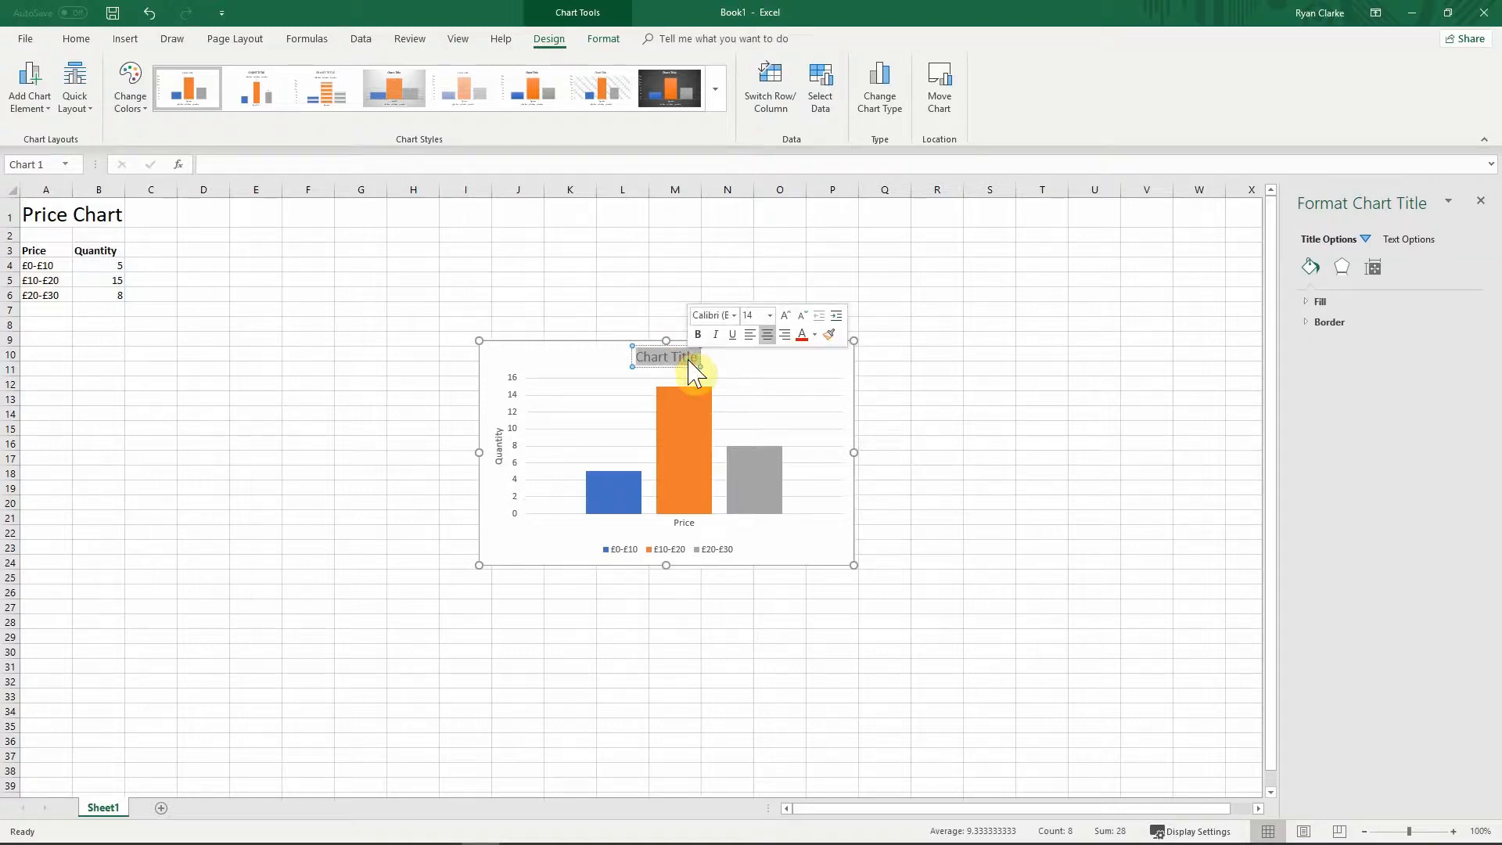
type("Price Chart")
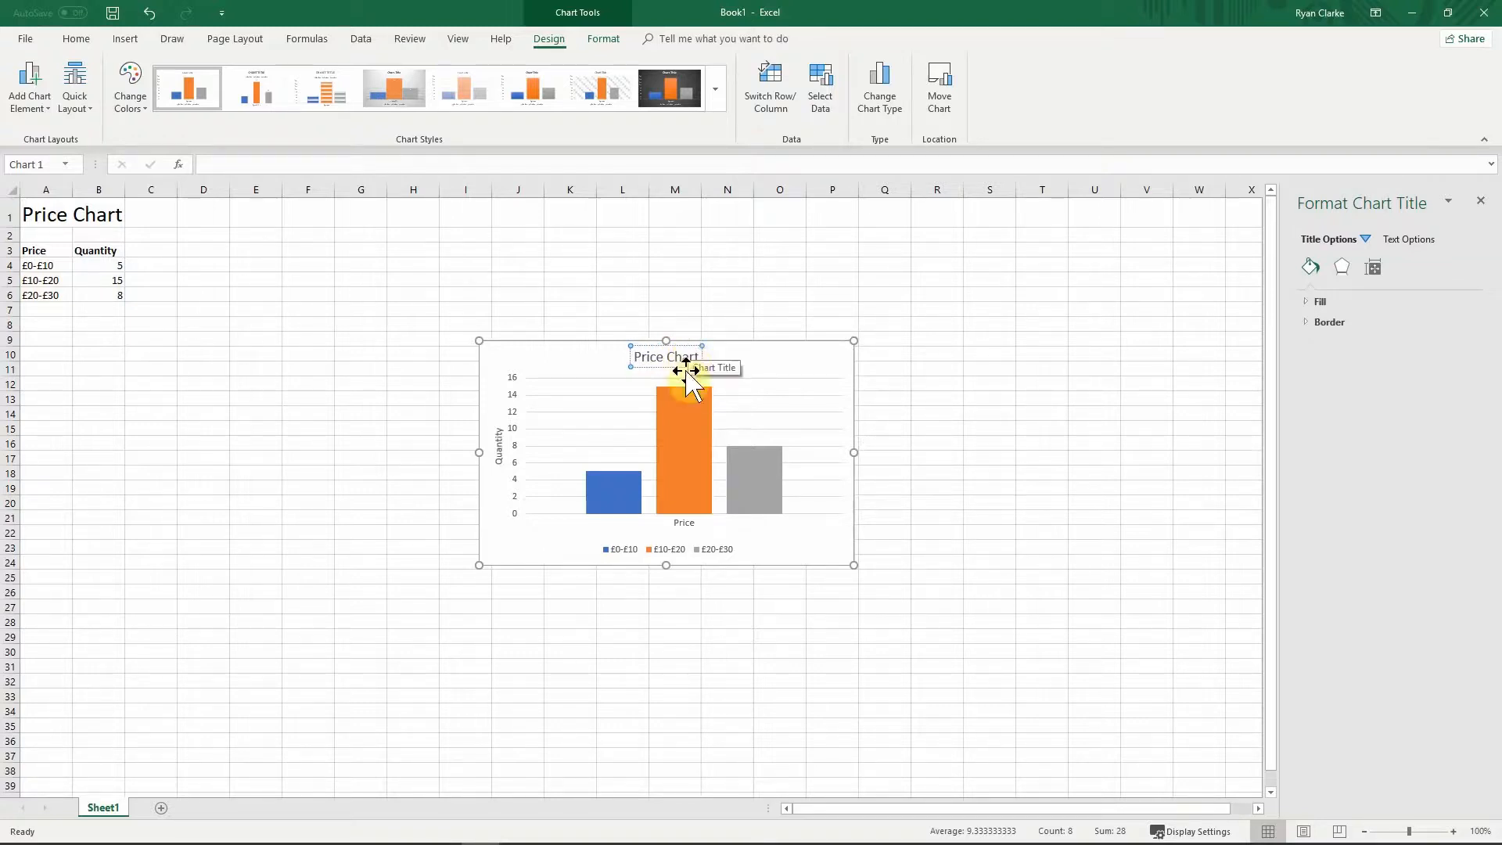
left_click(689, 316)
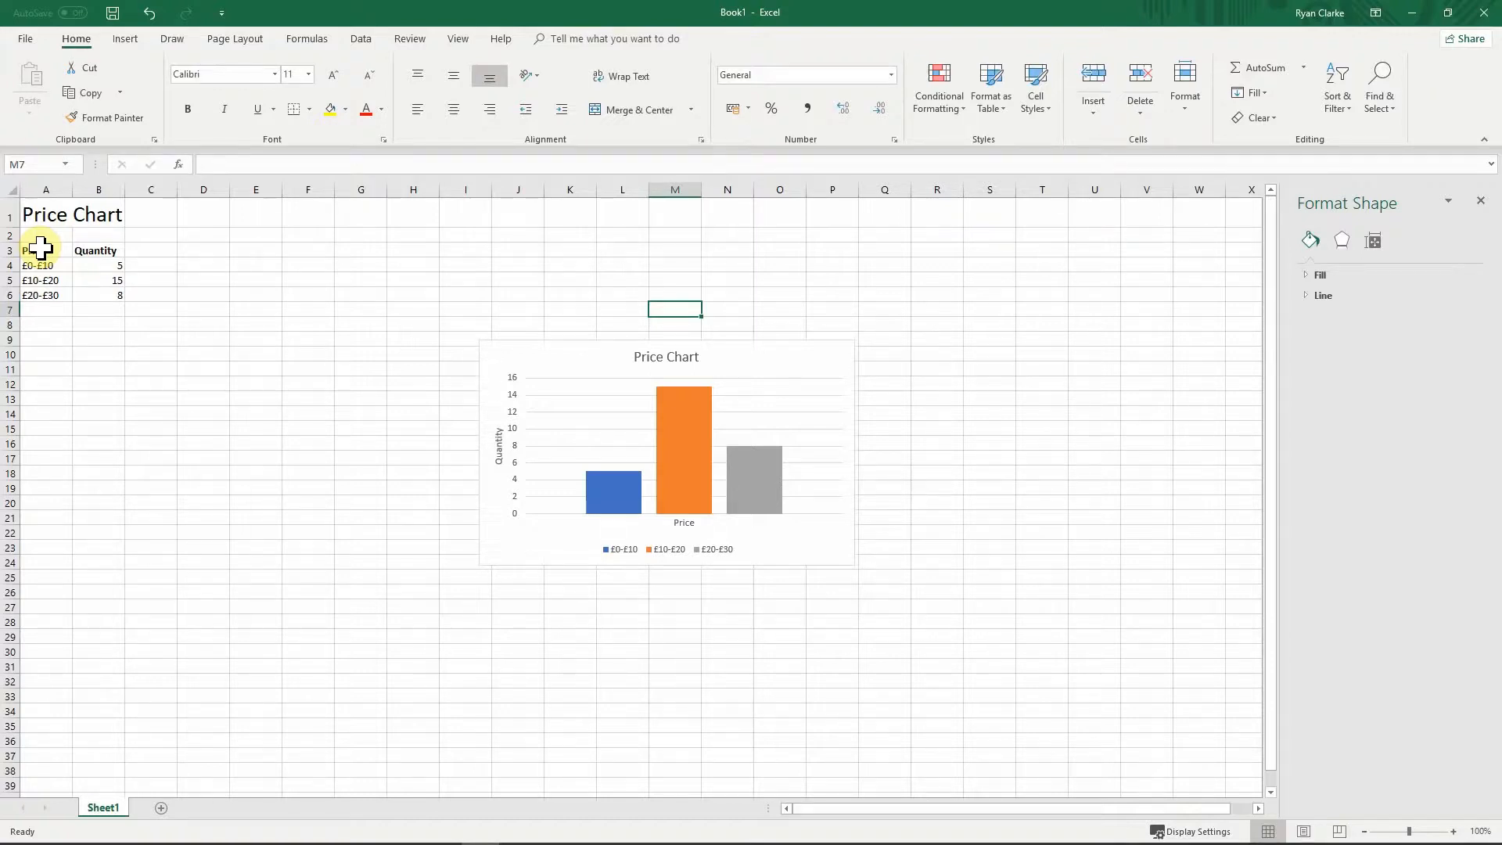
Step: Turn Axes off and back on in Chart Elements to restore the horizontal Quantity axis
left_click(793, 374)
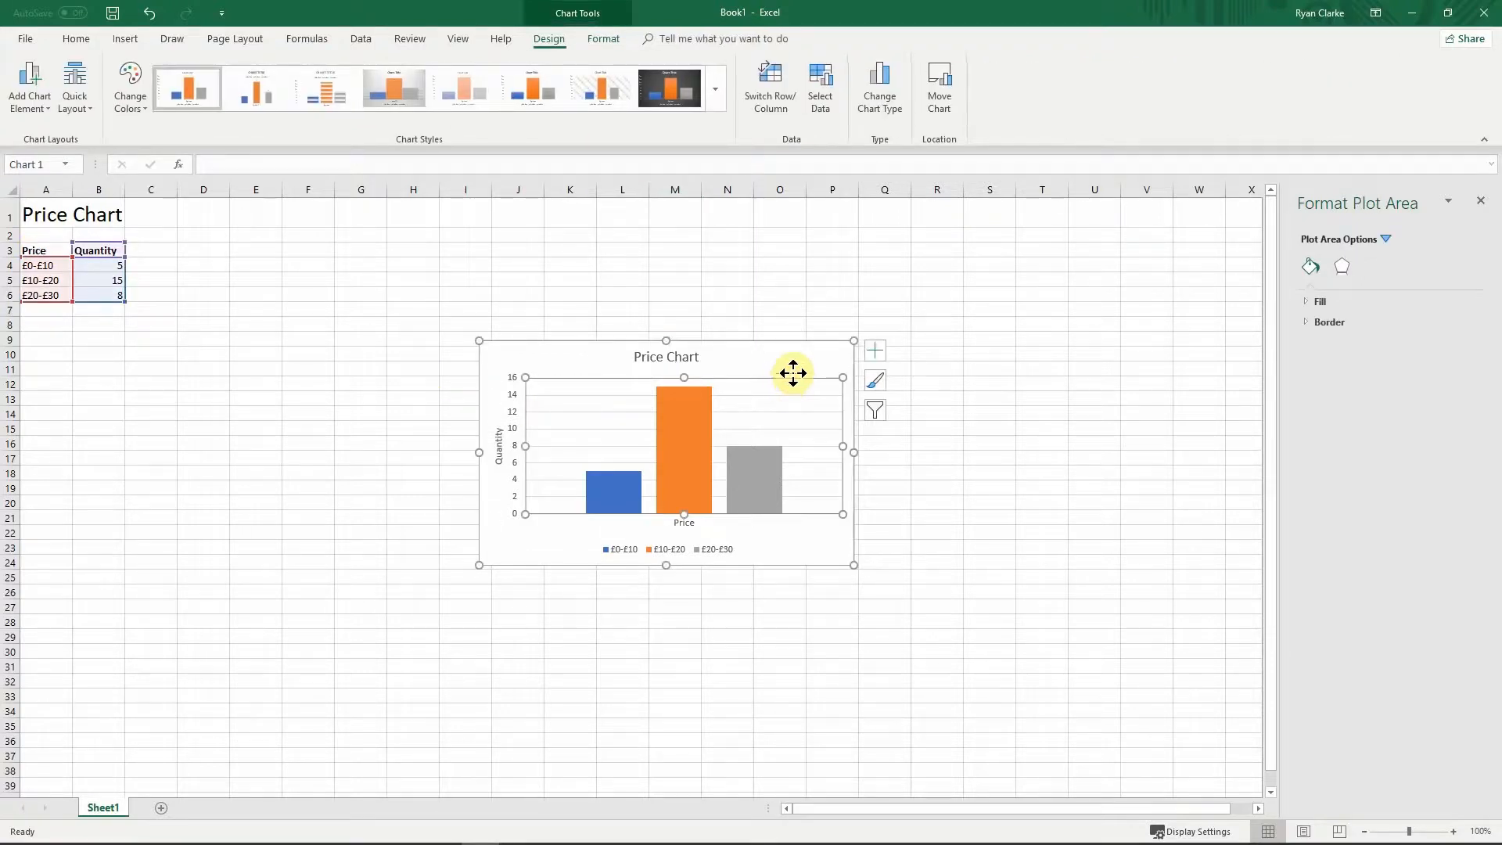
left_click(875, 357)
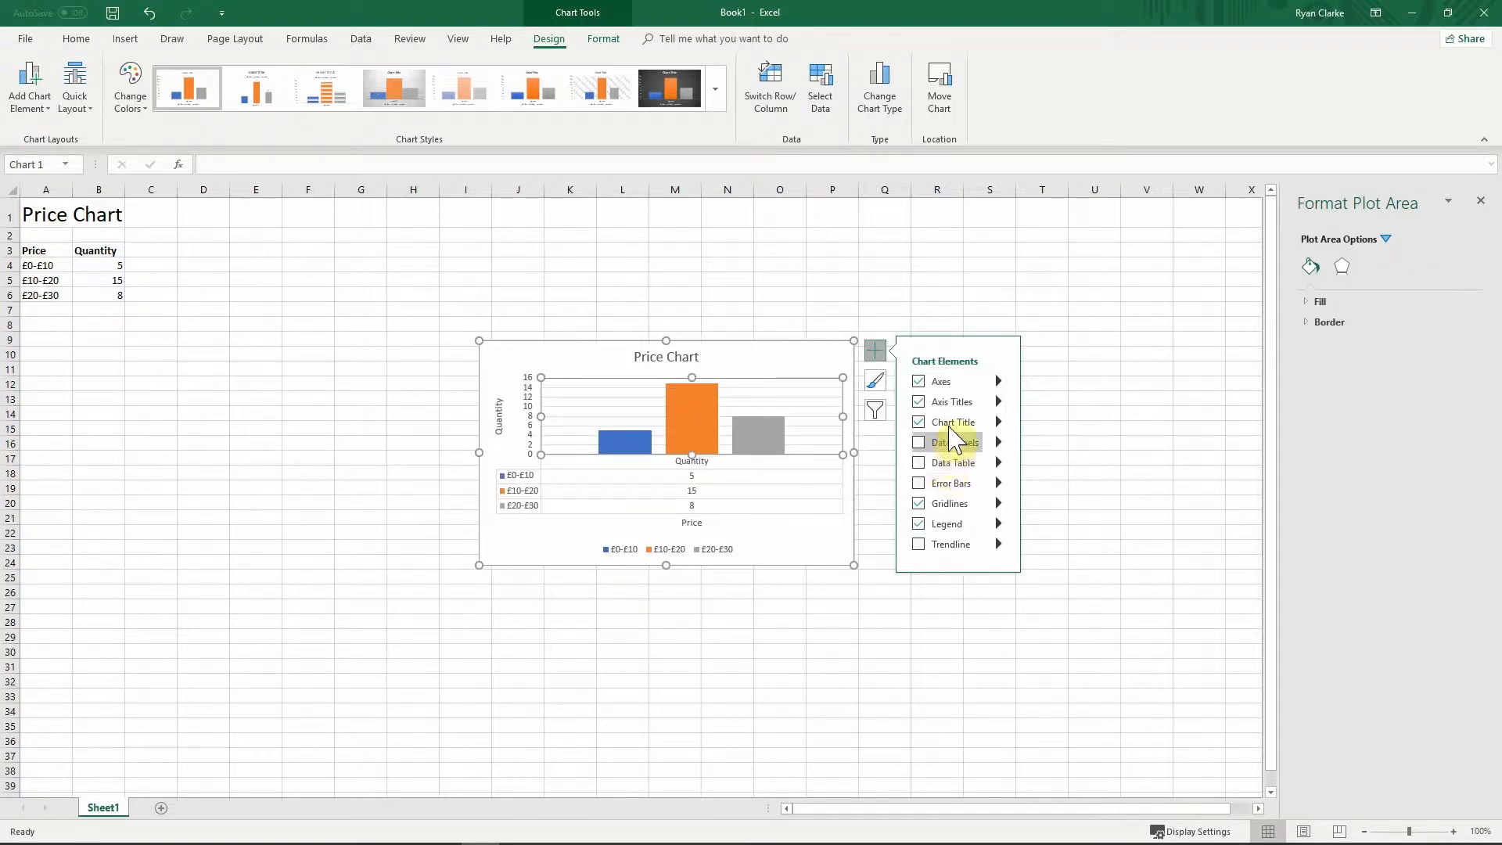
left_click(920, 402)
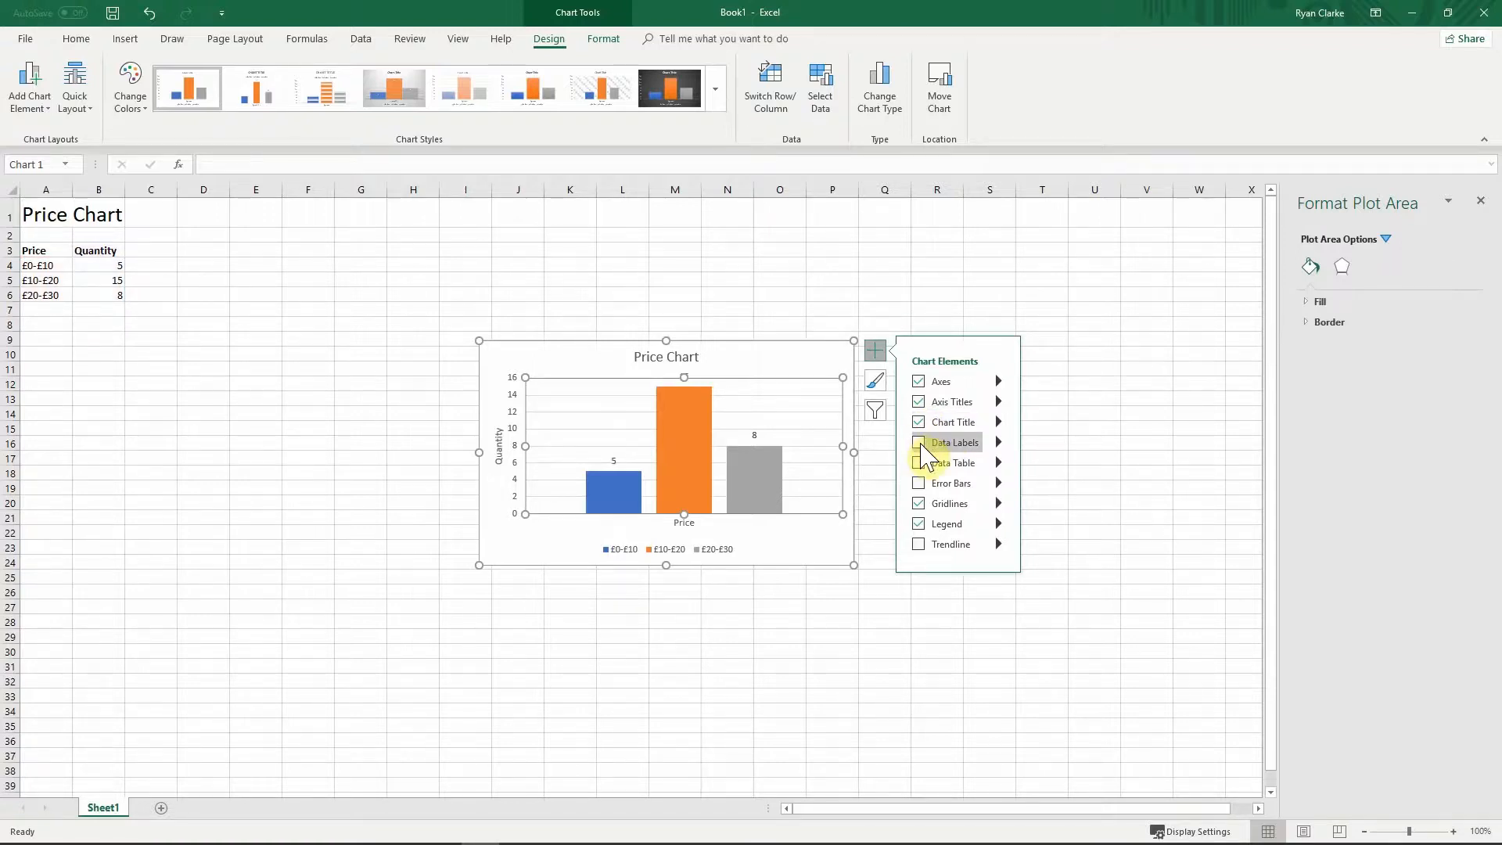
left_click(999, 443)
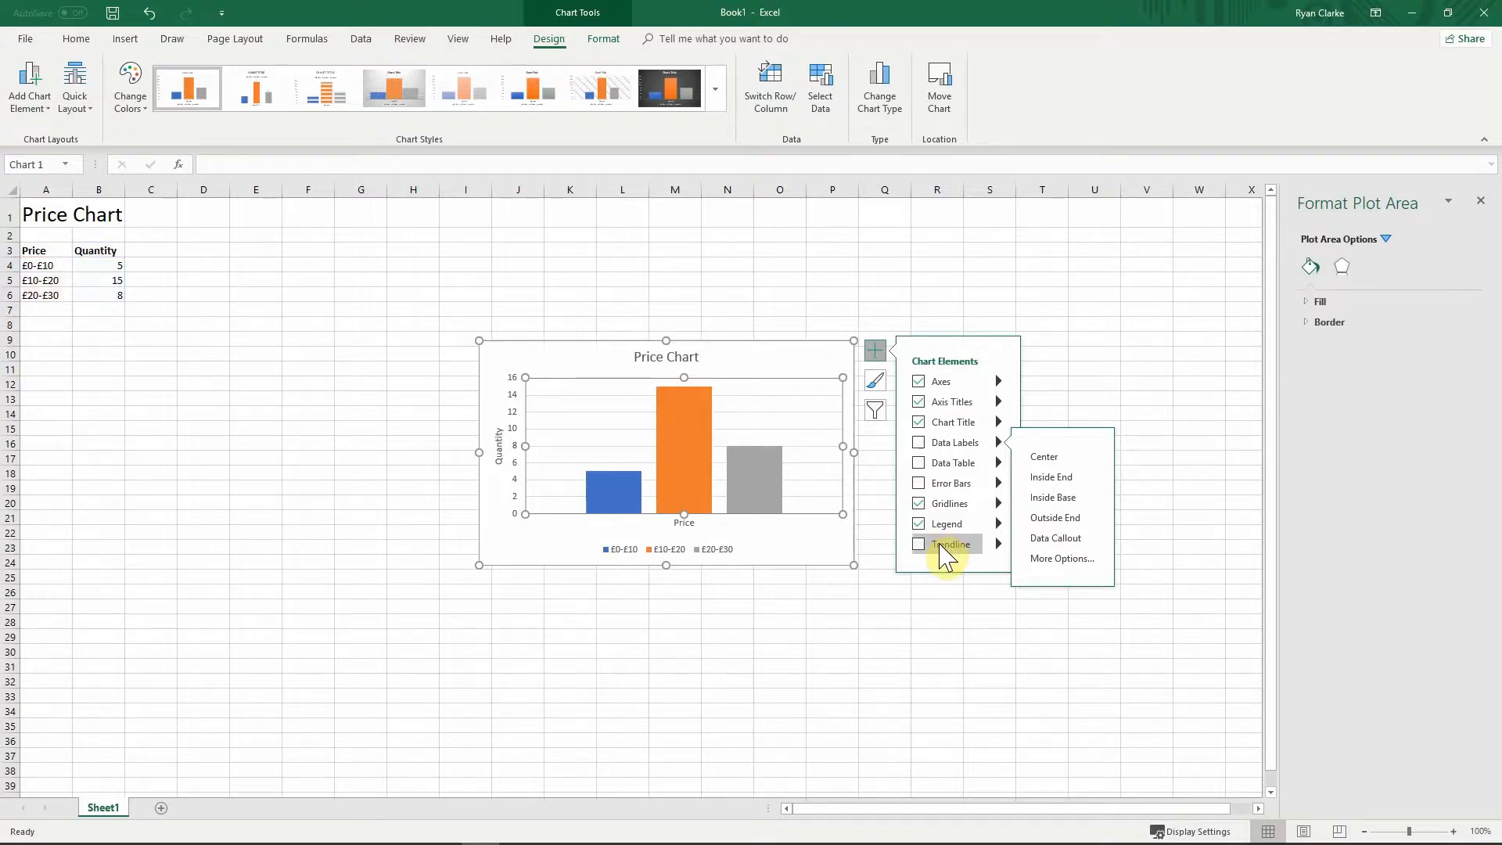
left_click(918, 383)
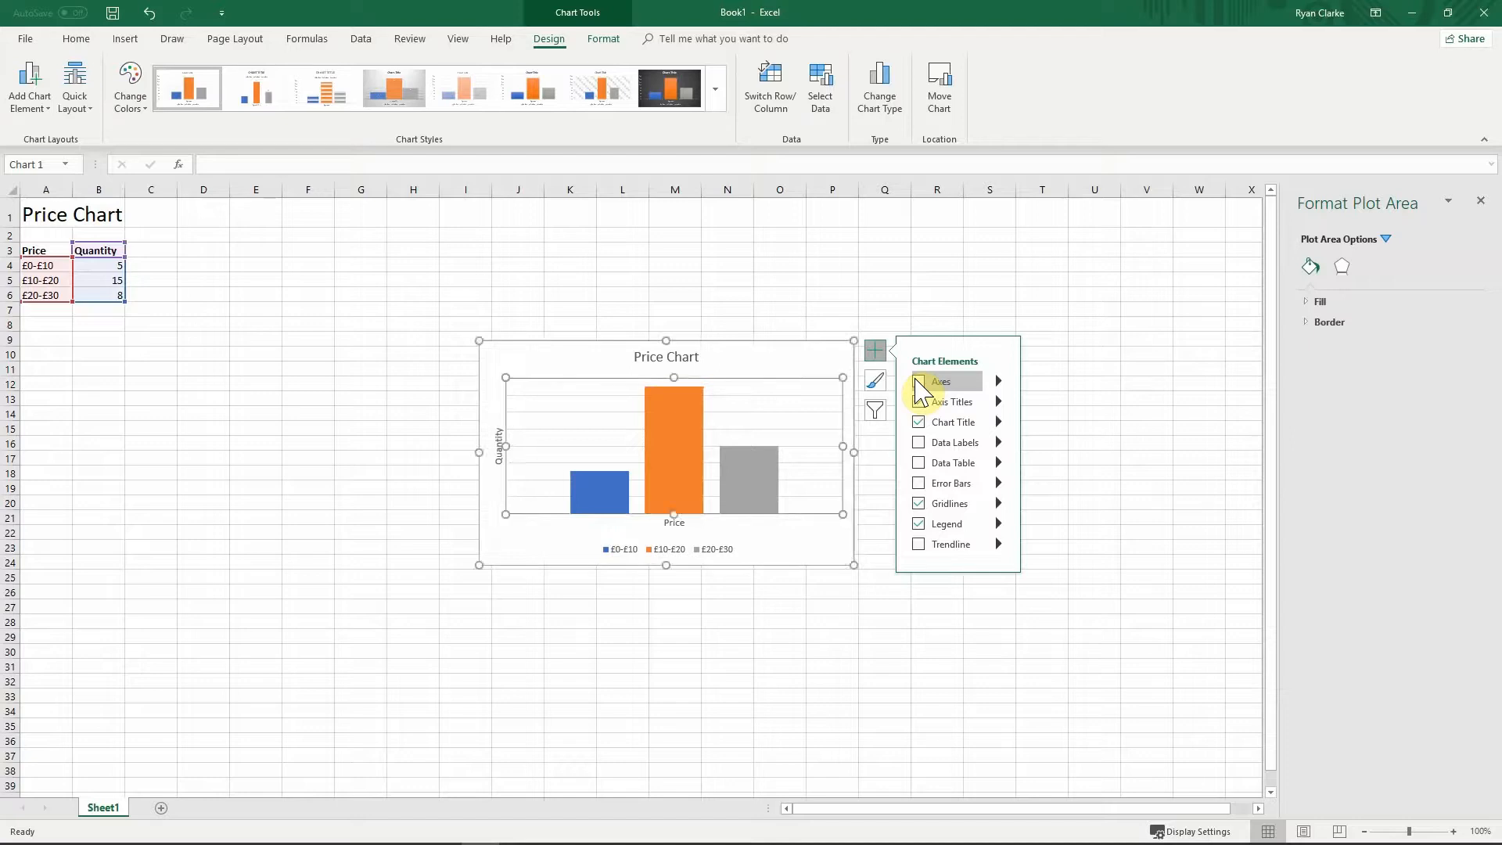
left_click(919, 382)
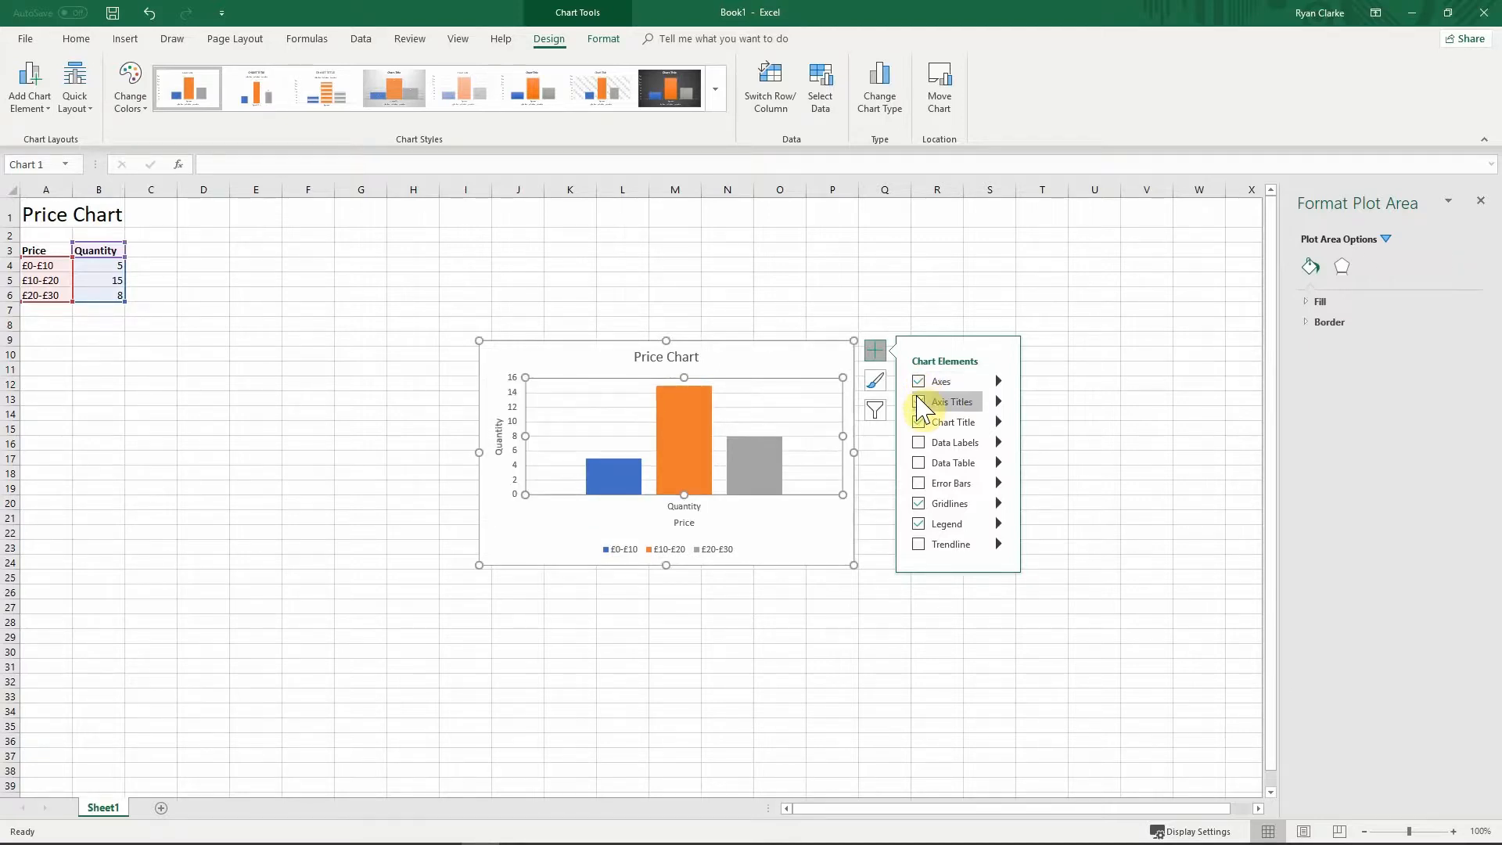
Step: Apply the grey-gradient chart style that shows data labels 5, 15 and 8
left_click(875, 381)
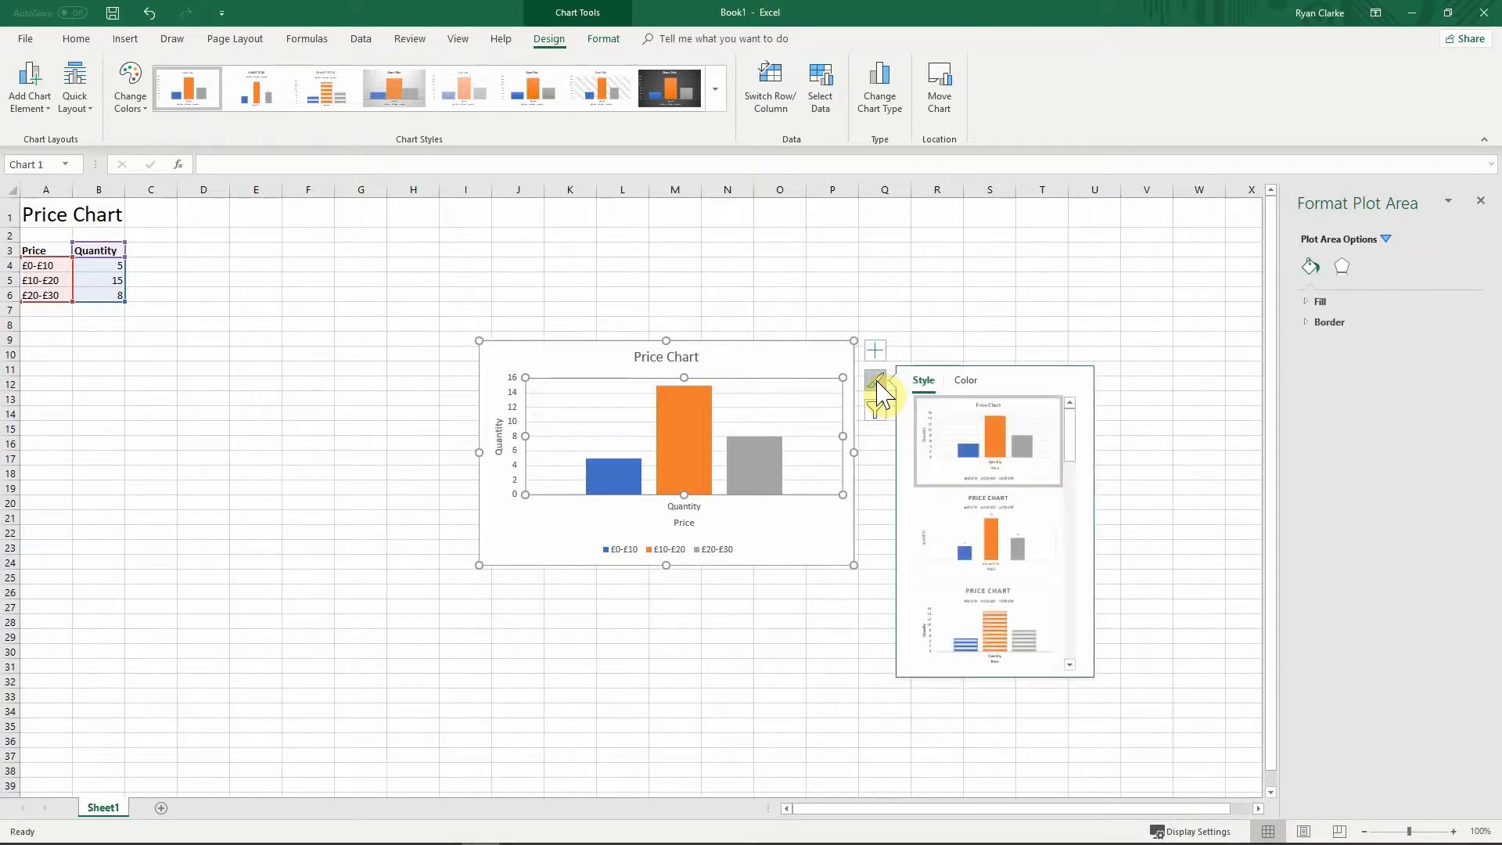
left_click(1072, 433)
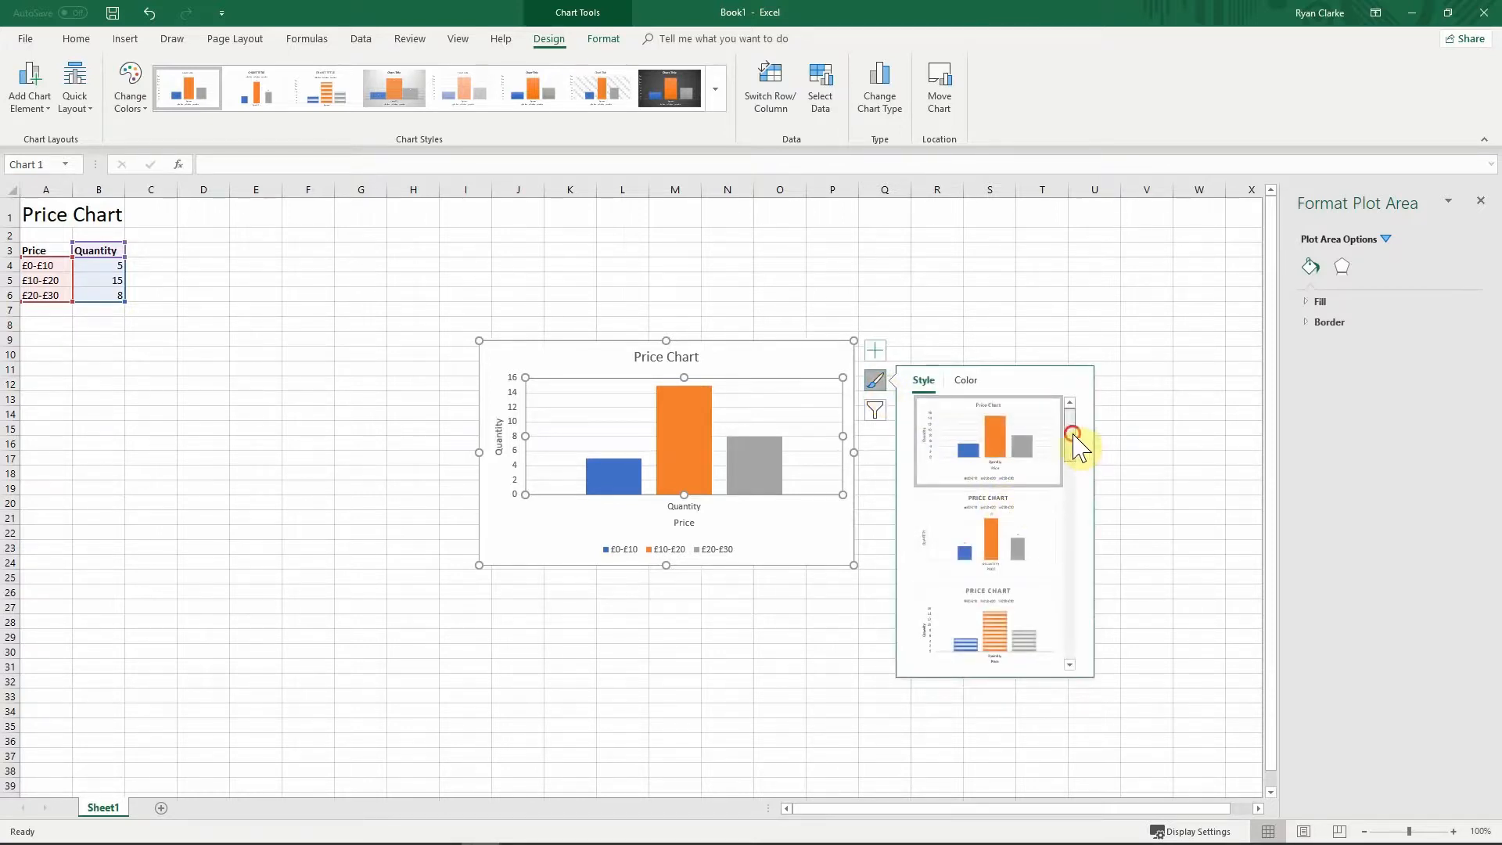
left_click_drag(1072, 433, 1070, 480)
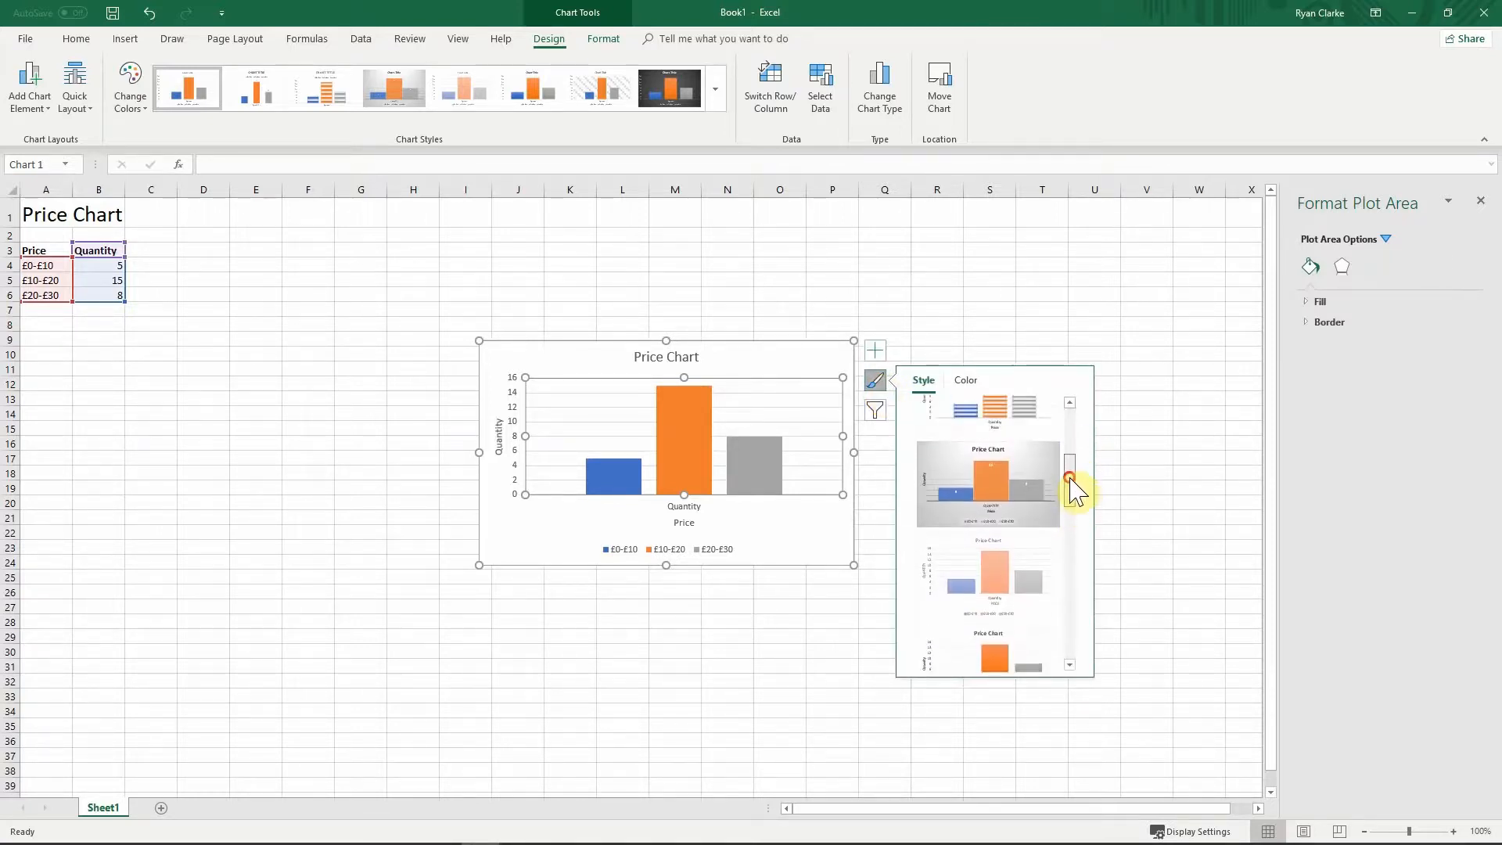
left_click(1030, 508)
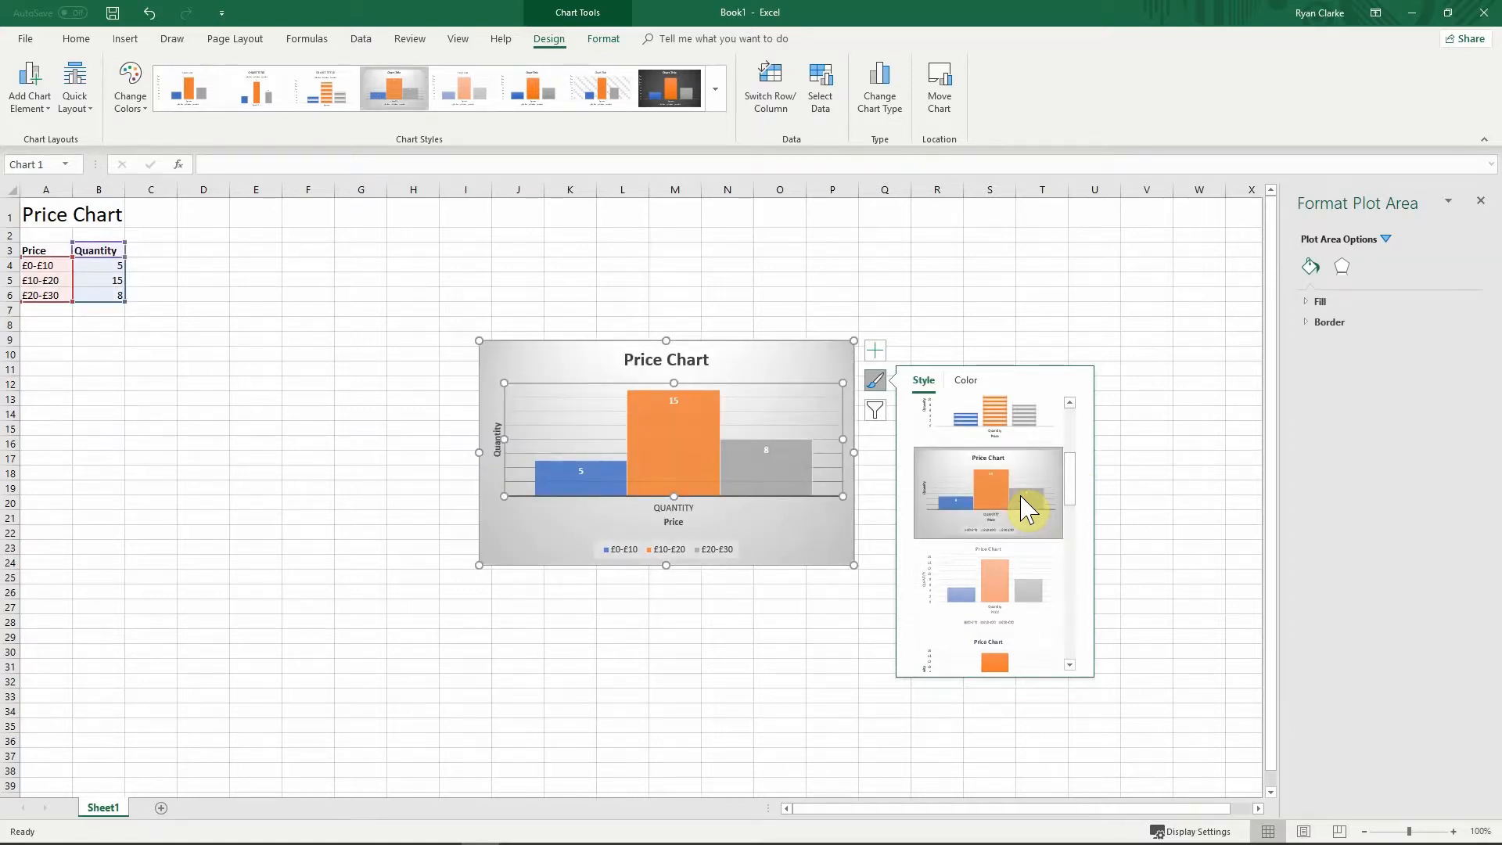
mouse_move(1072, 492)
left_mouse_down()
mouse_move(1076, 520)
mouse_move(1073, 480)
left_mouse_up()
Step: Recolour the bars orange, yellow and green with Colorful Palette 3
left_click(965, 380)
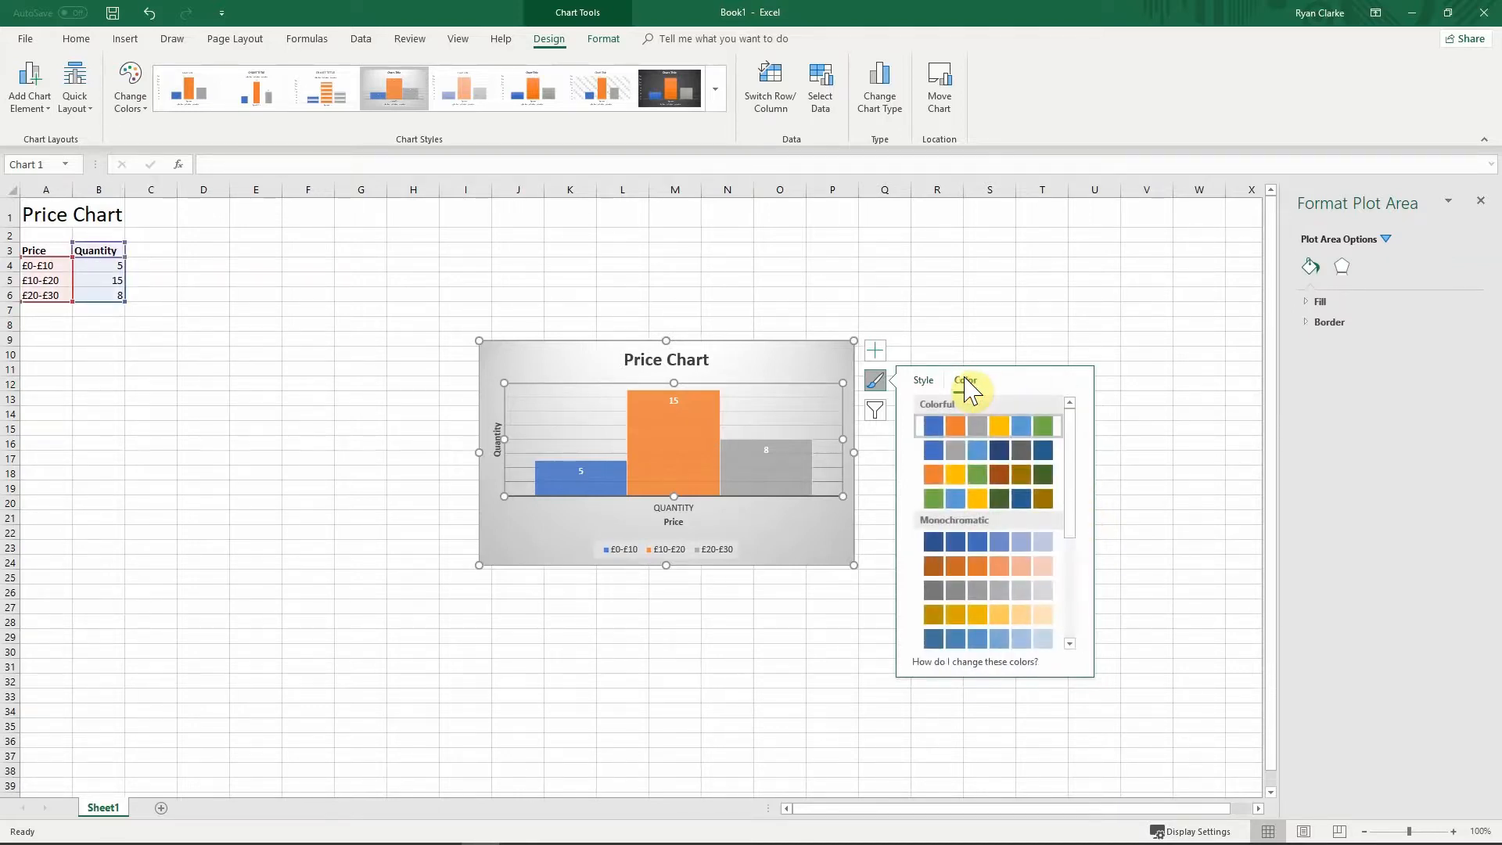
left_click(961, 456)
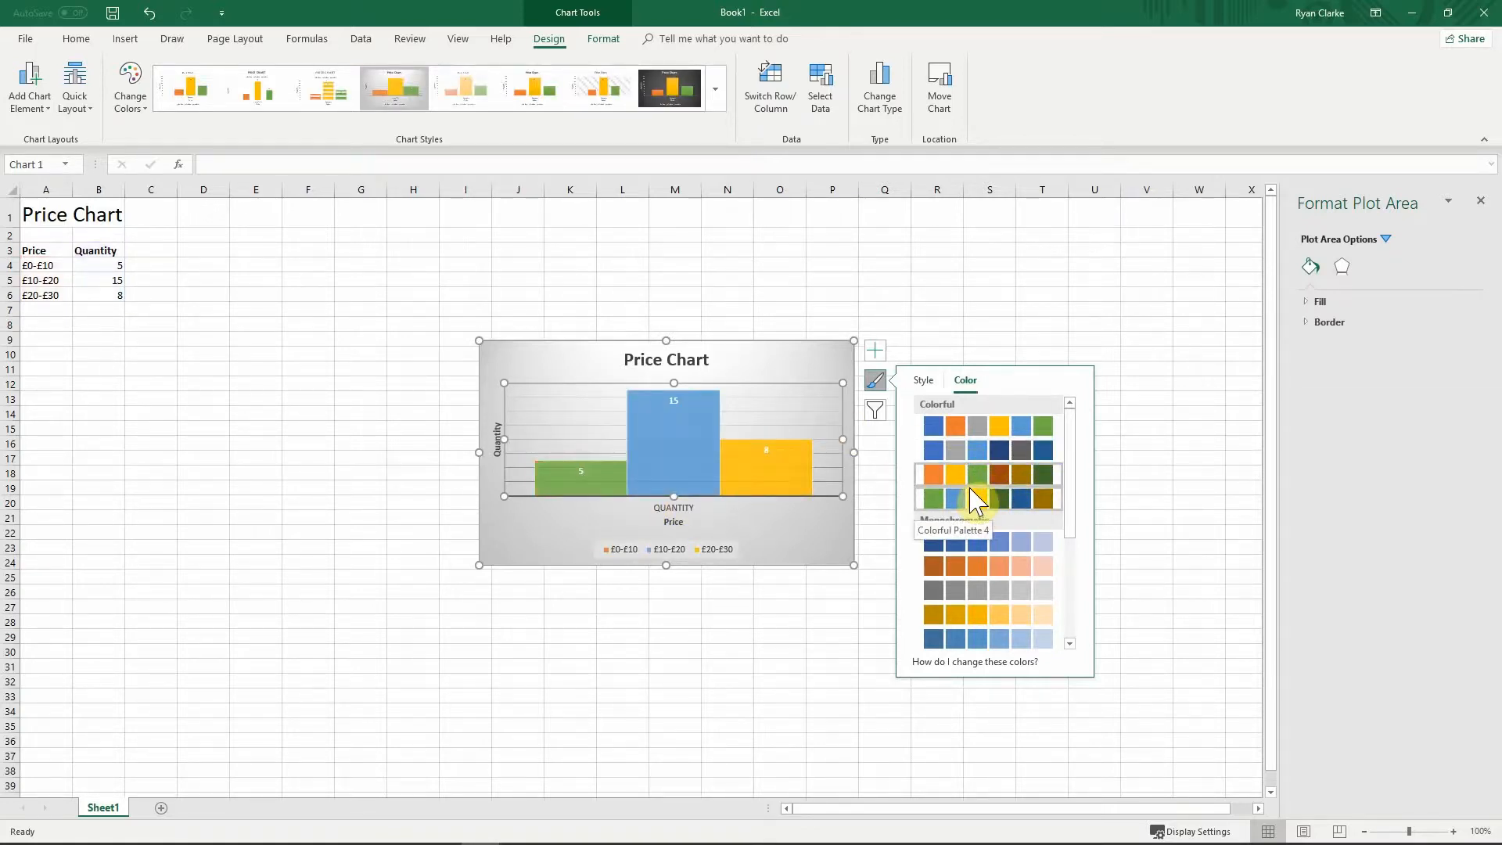
left_click(951, 474)
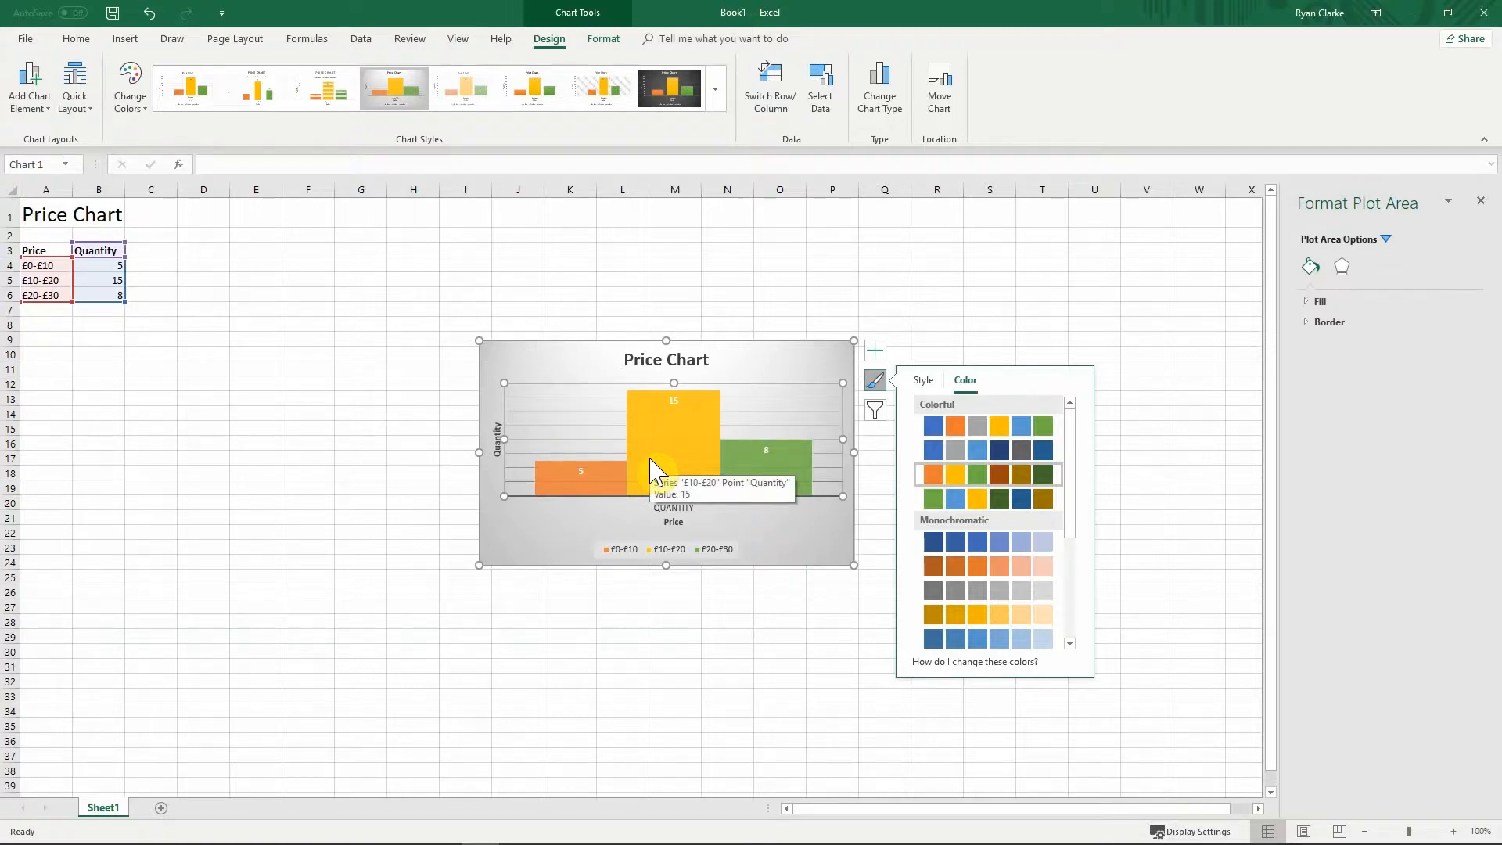
left_click(672, 609)
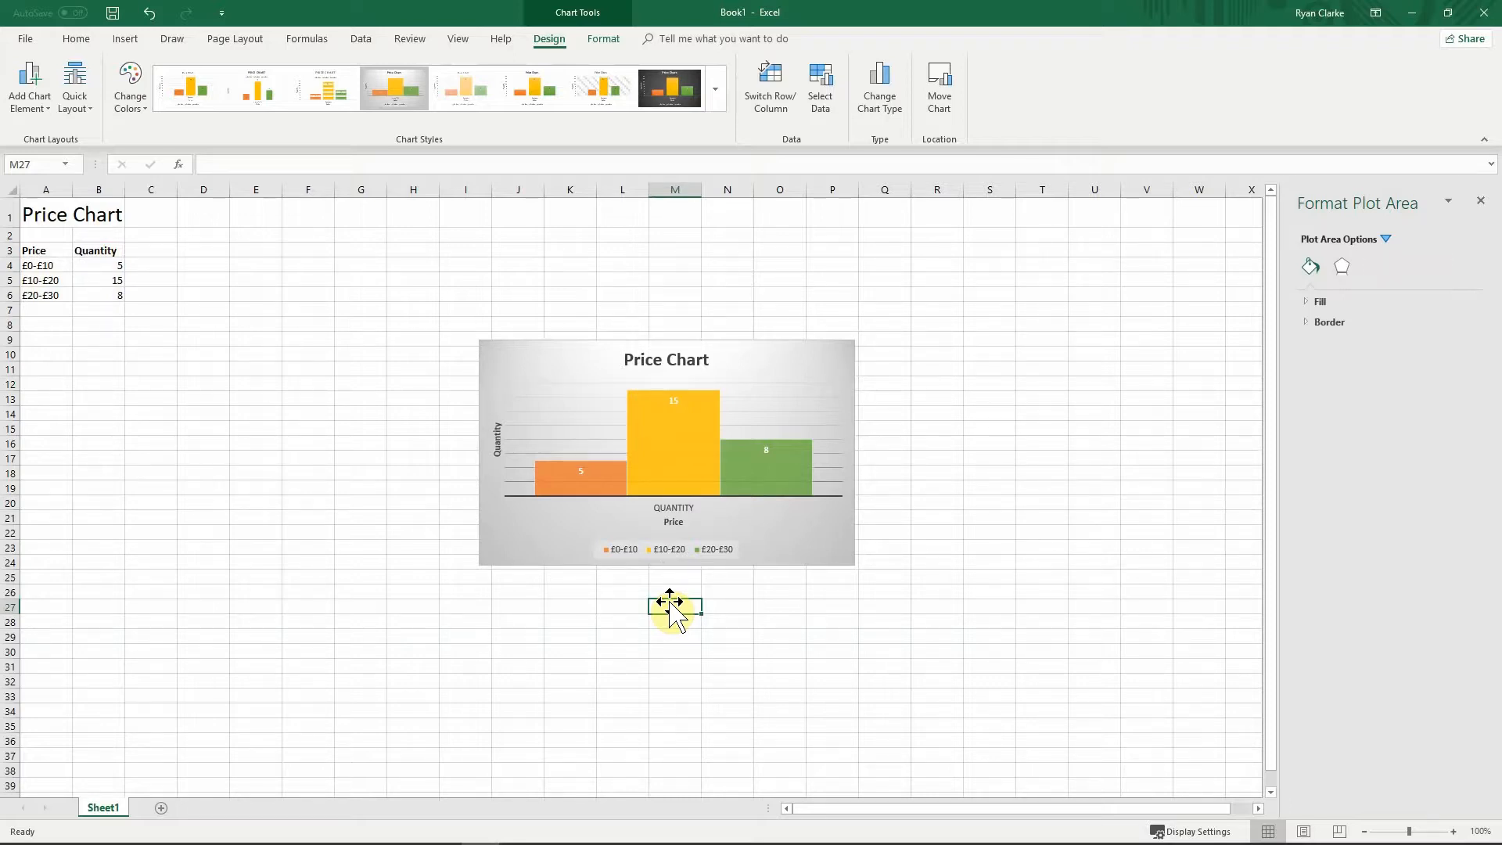
Step: Drag the Price Chart up so it sits to the right of the Price/Quantity table
mouse_move(567, 361)
left_mouse_down()
mouse_move(335, 448)
mouse_move(302, 412)
mouse_move(138, 364)
left_mouse_up()
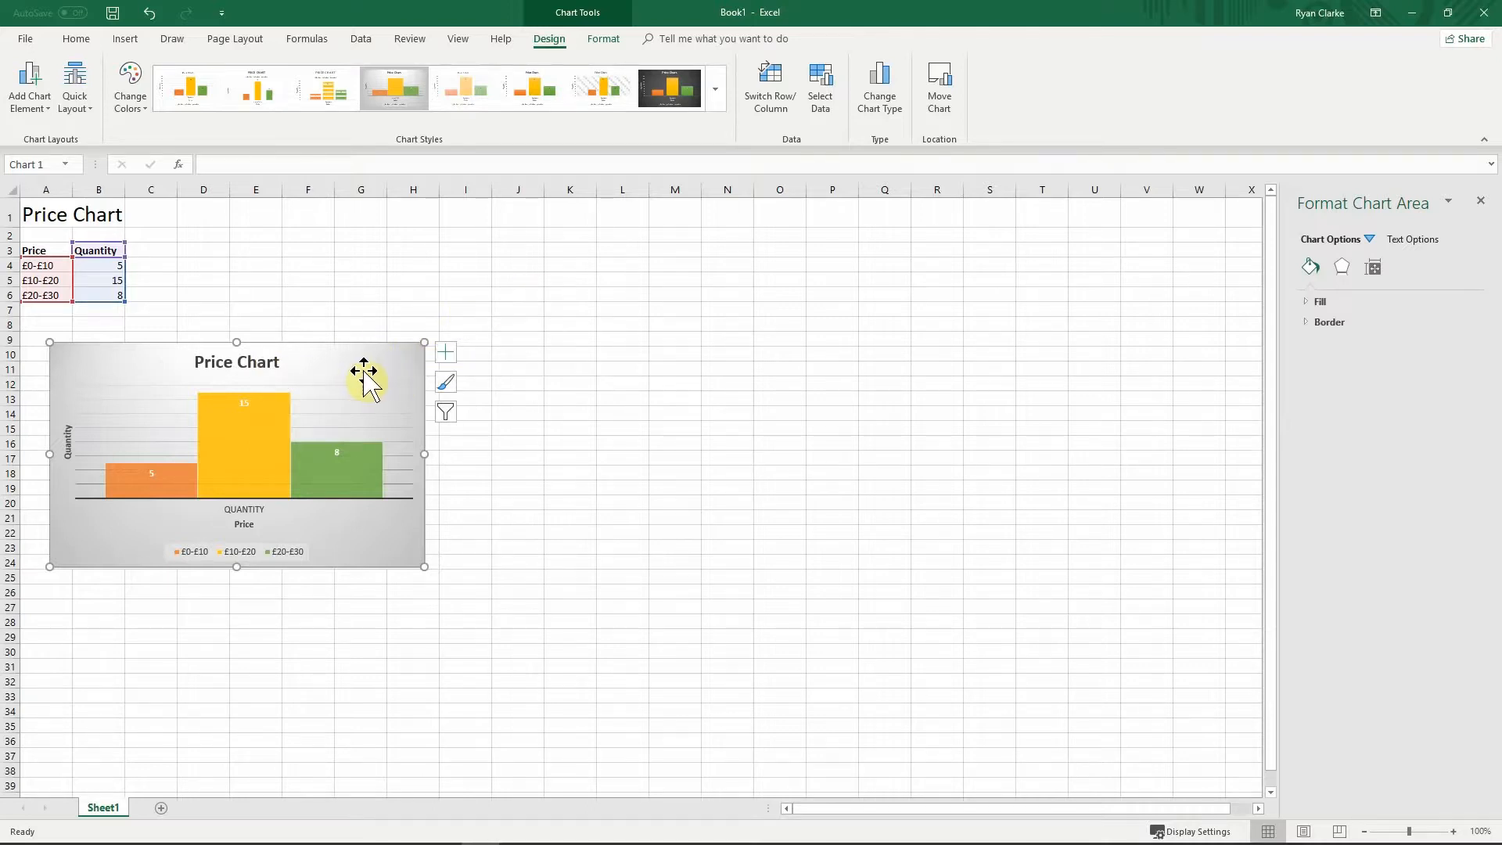
left_click(447, 280)
left_click(415, 275)
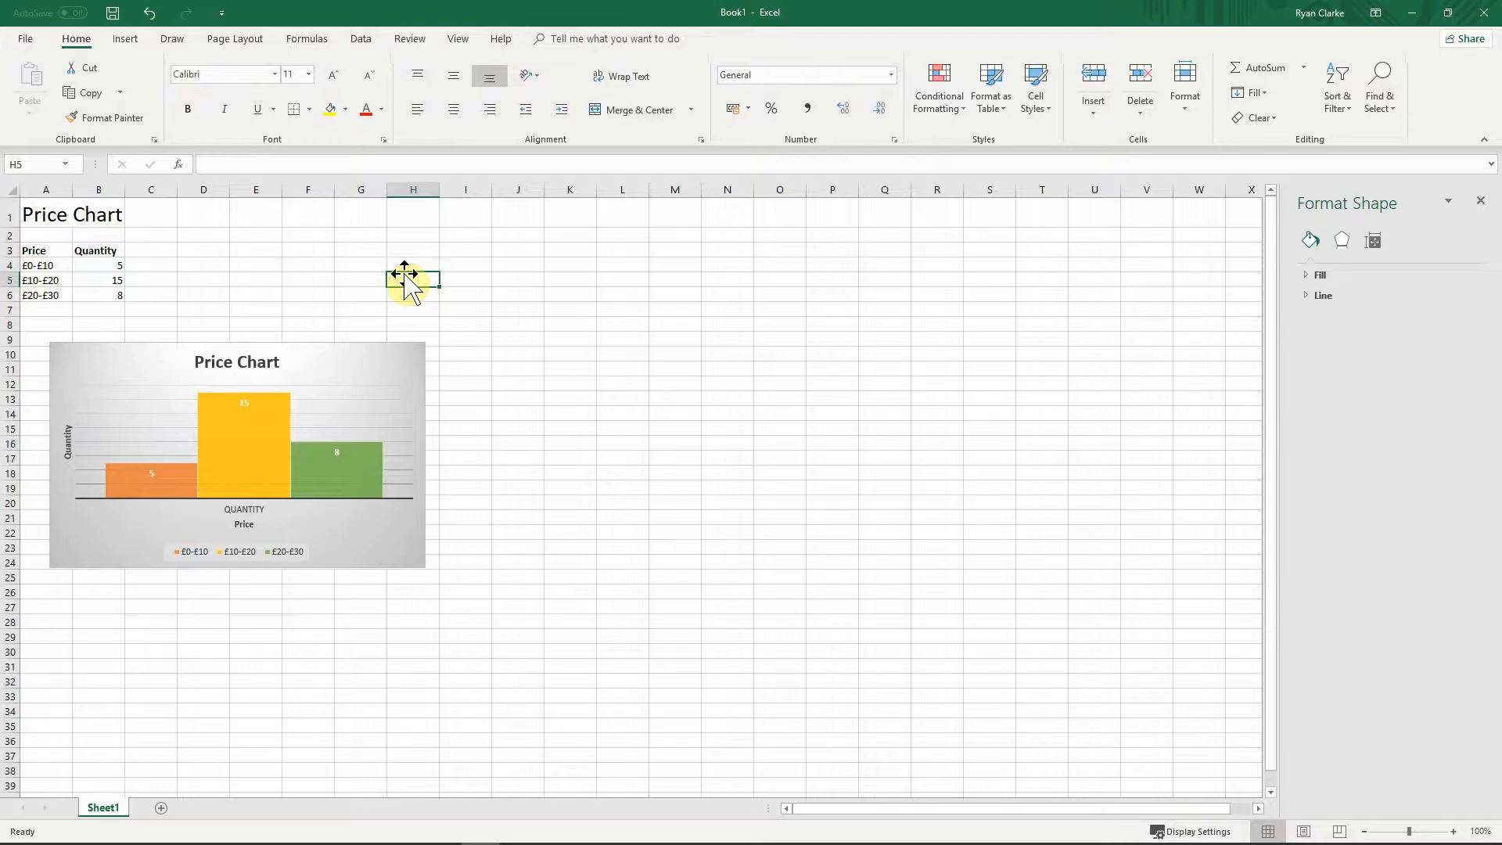
left_click(316, 266)
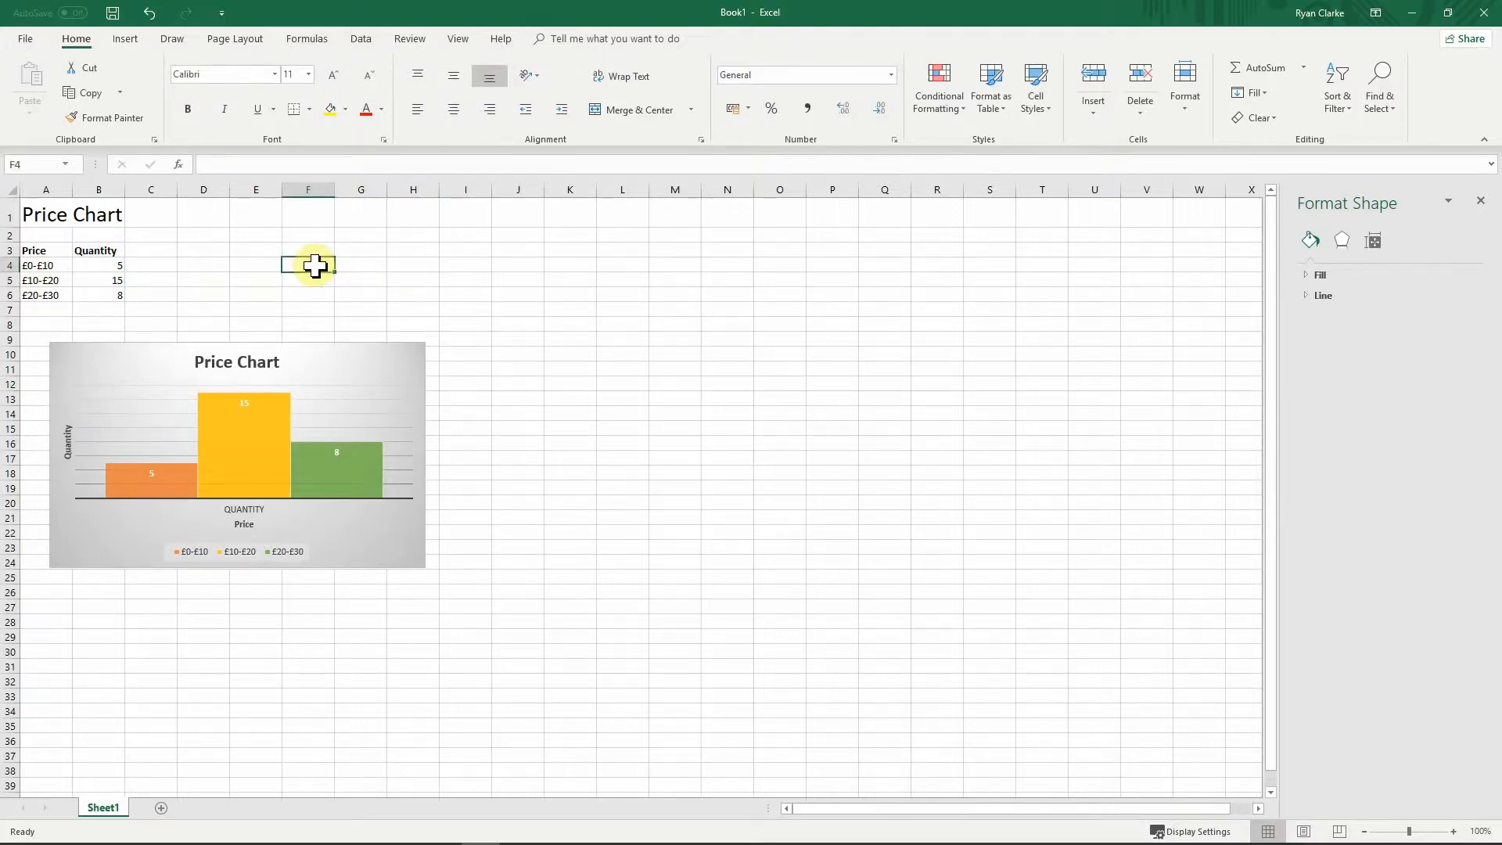
left_click_drag(160, 365, 461, 257)
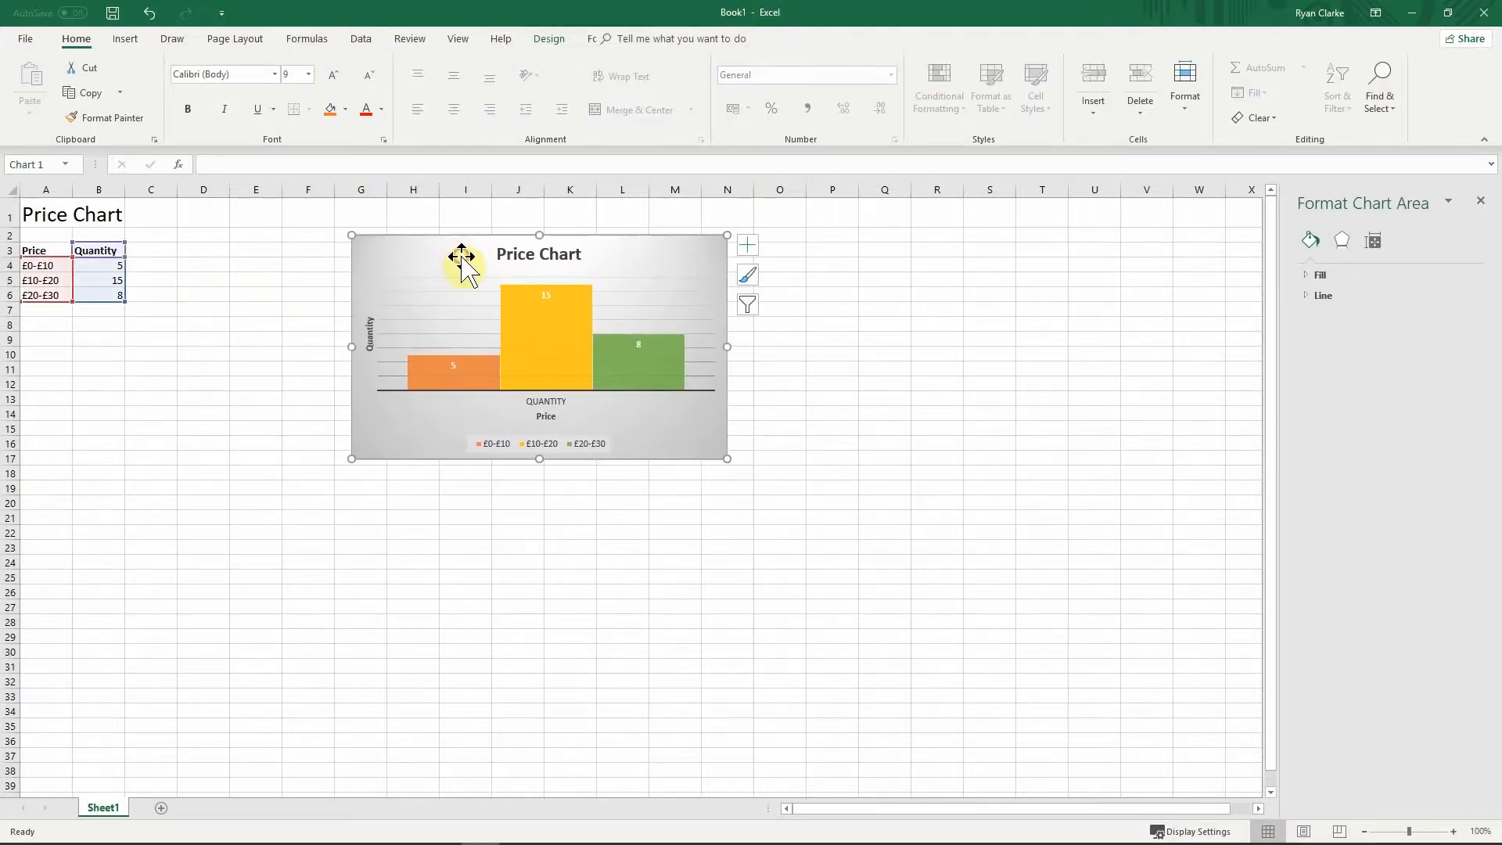
left_click(270, 355)
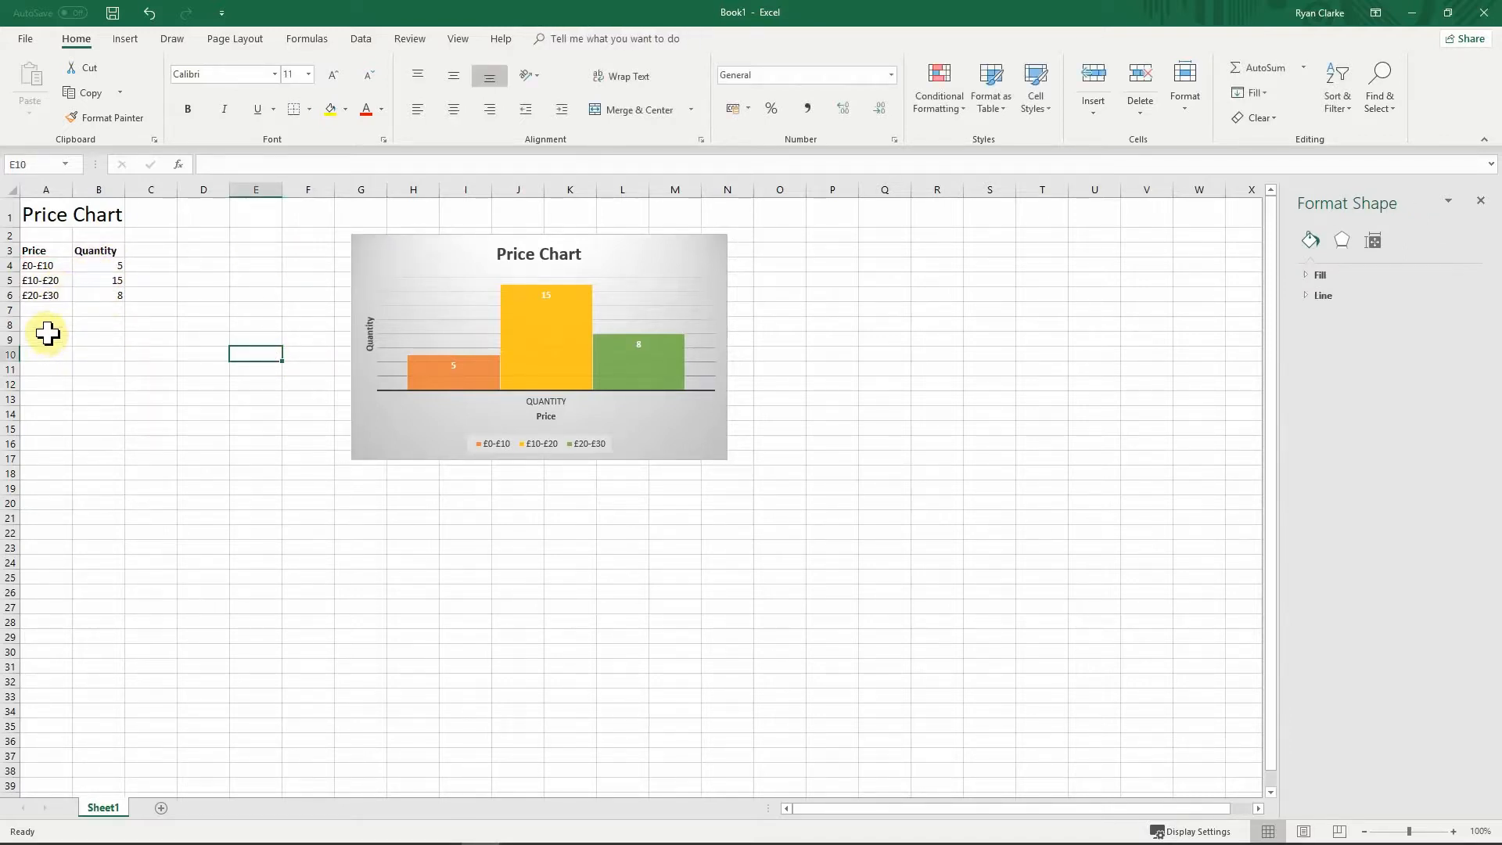
left_click(104, 325)
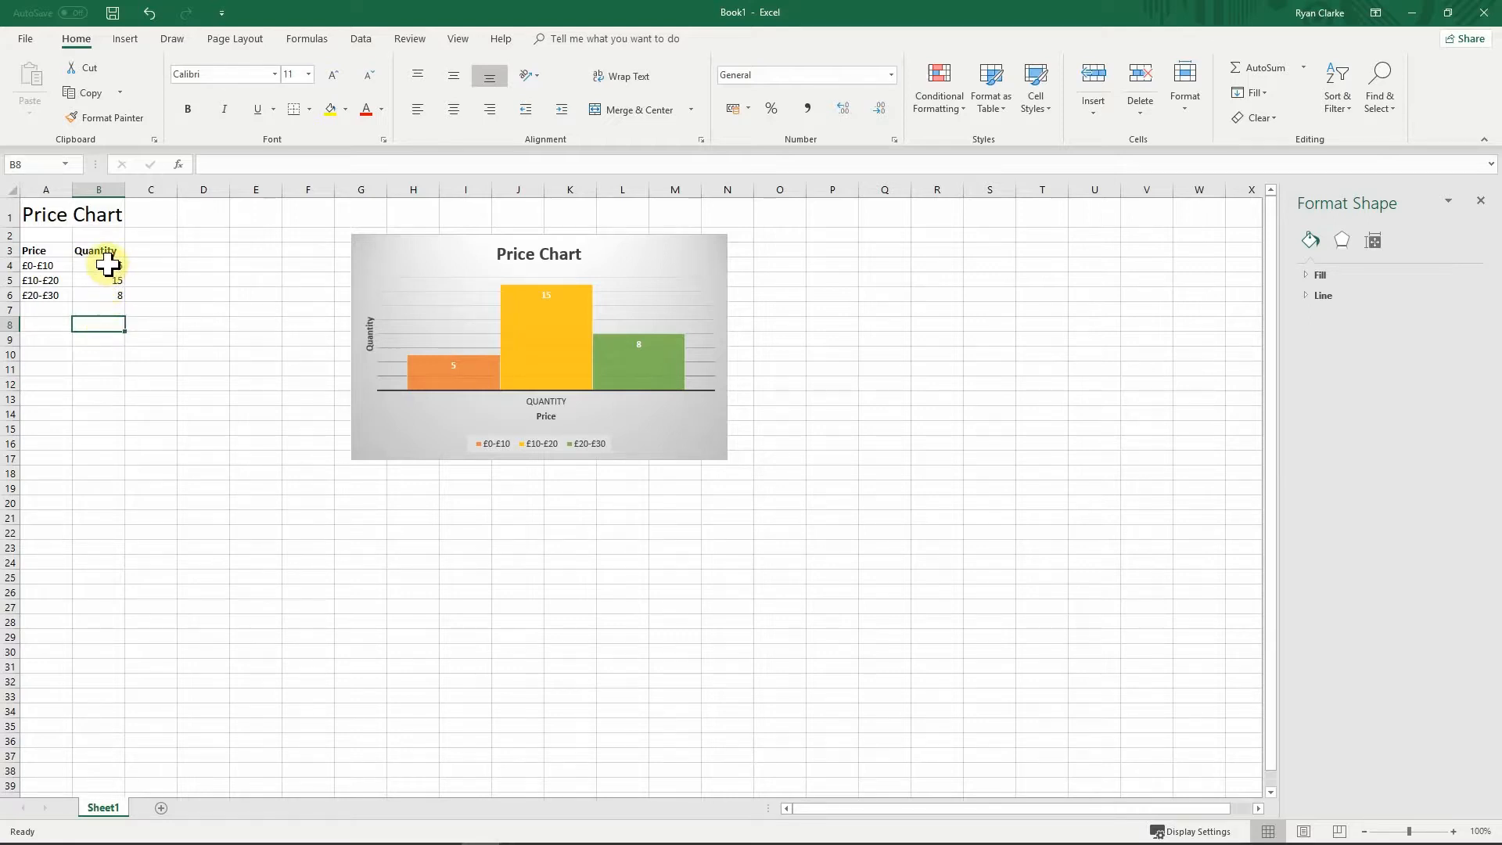
Step: AutoSum the quantities 5, 15 and 8 into B7, giving 28
left_click_drag(107, 267, 107, 294)
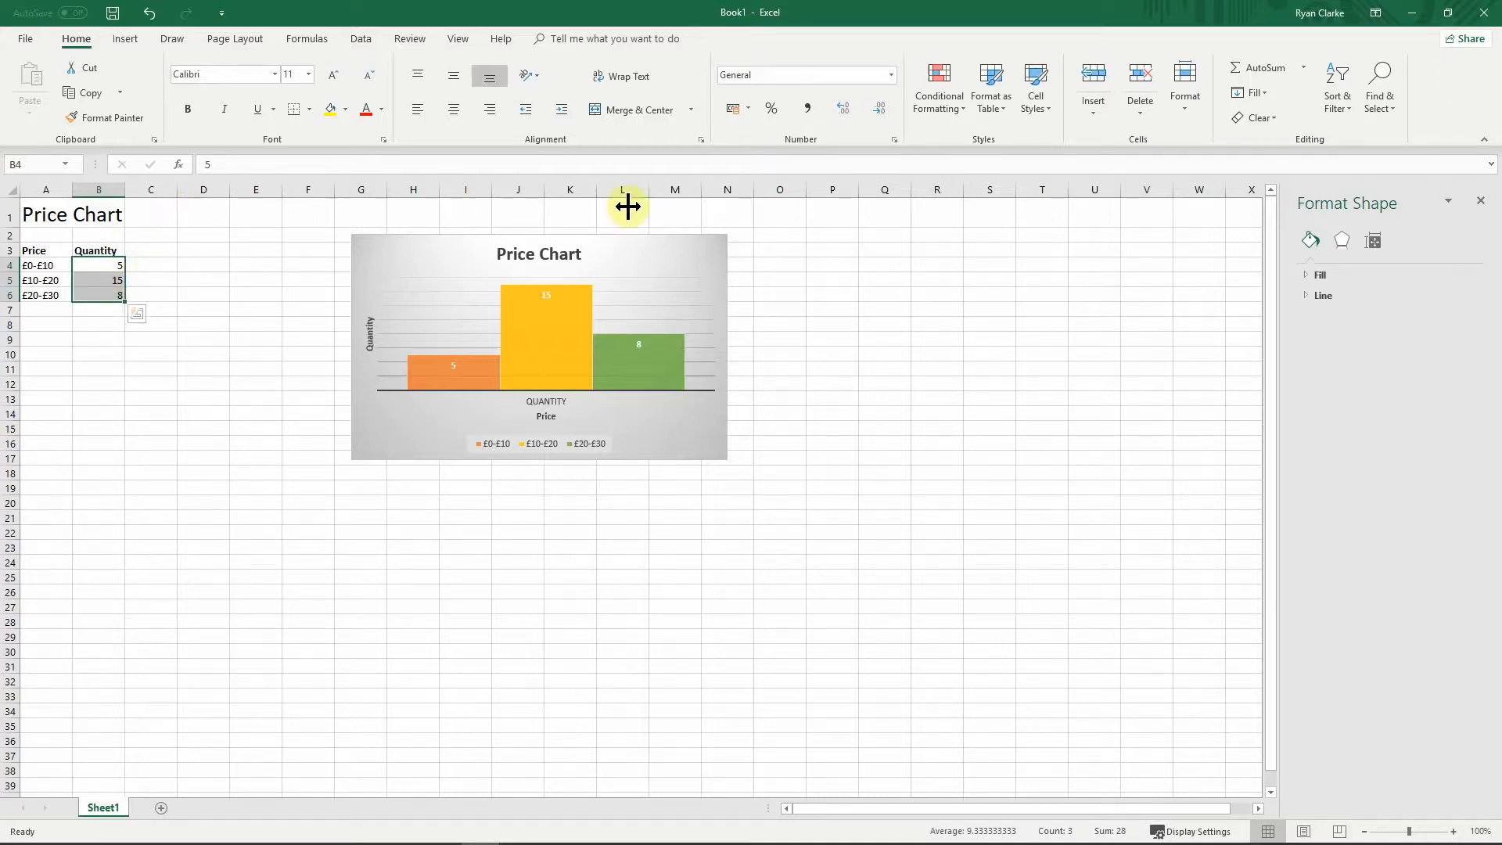
left_click(1257, 71)
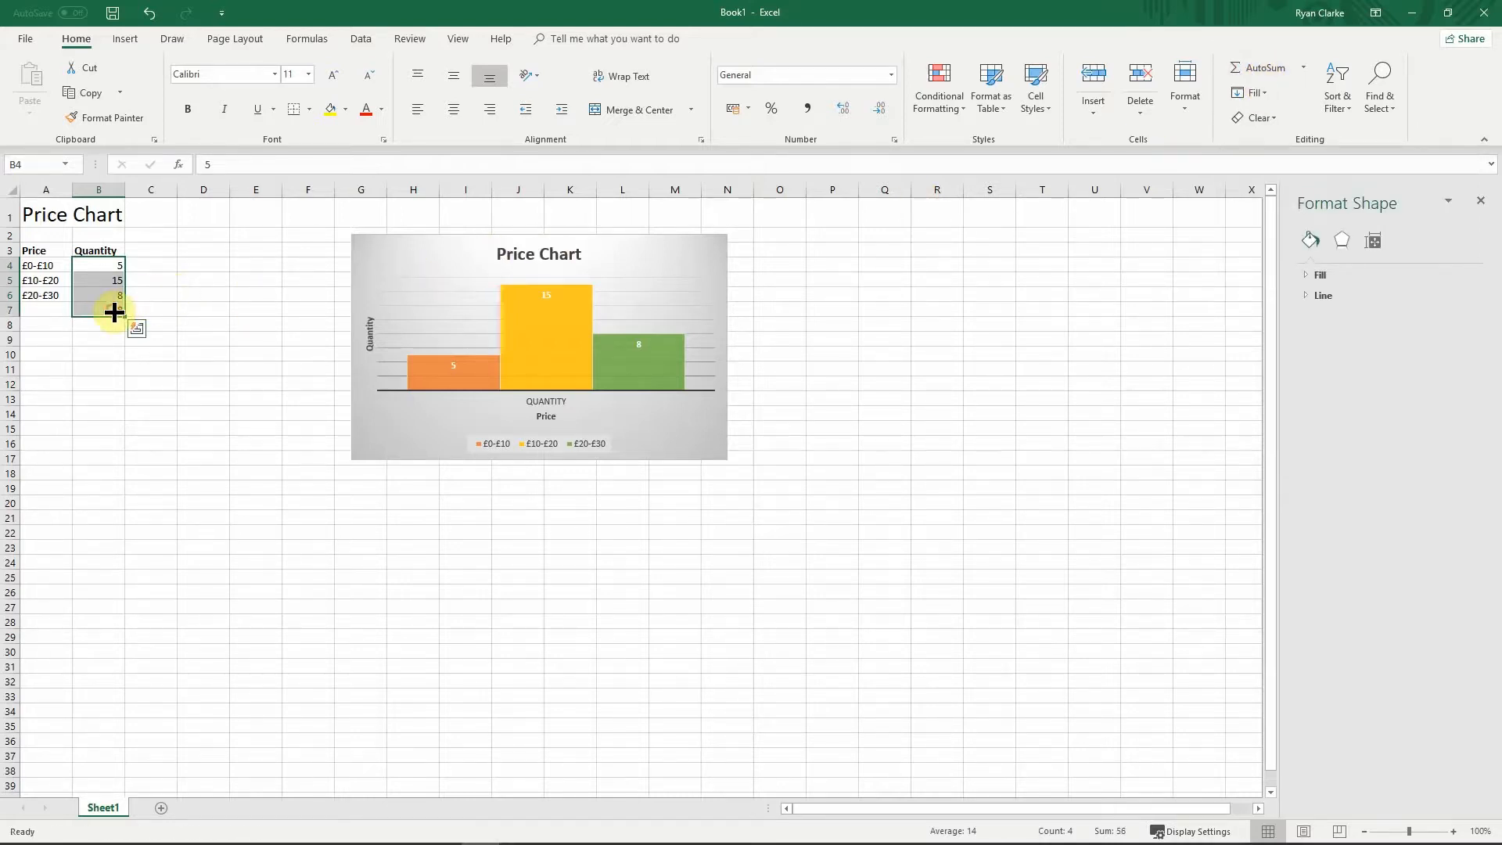
left_click(79, 339)
Step: Check B7's =SUM(B4:B6) formula in the formula bar, leaving it unchanged
left_click(93, 312)
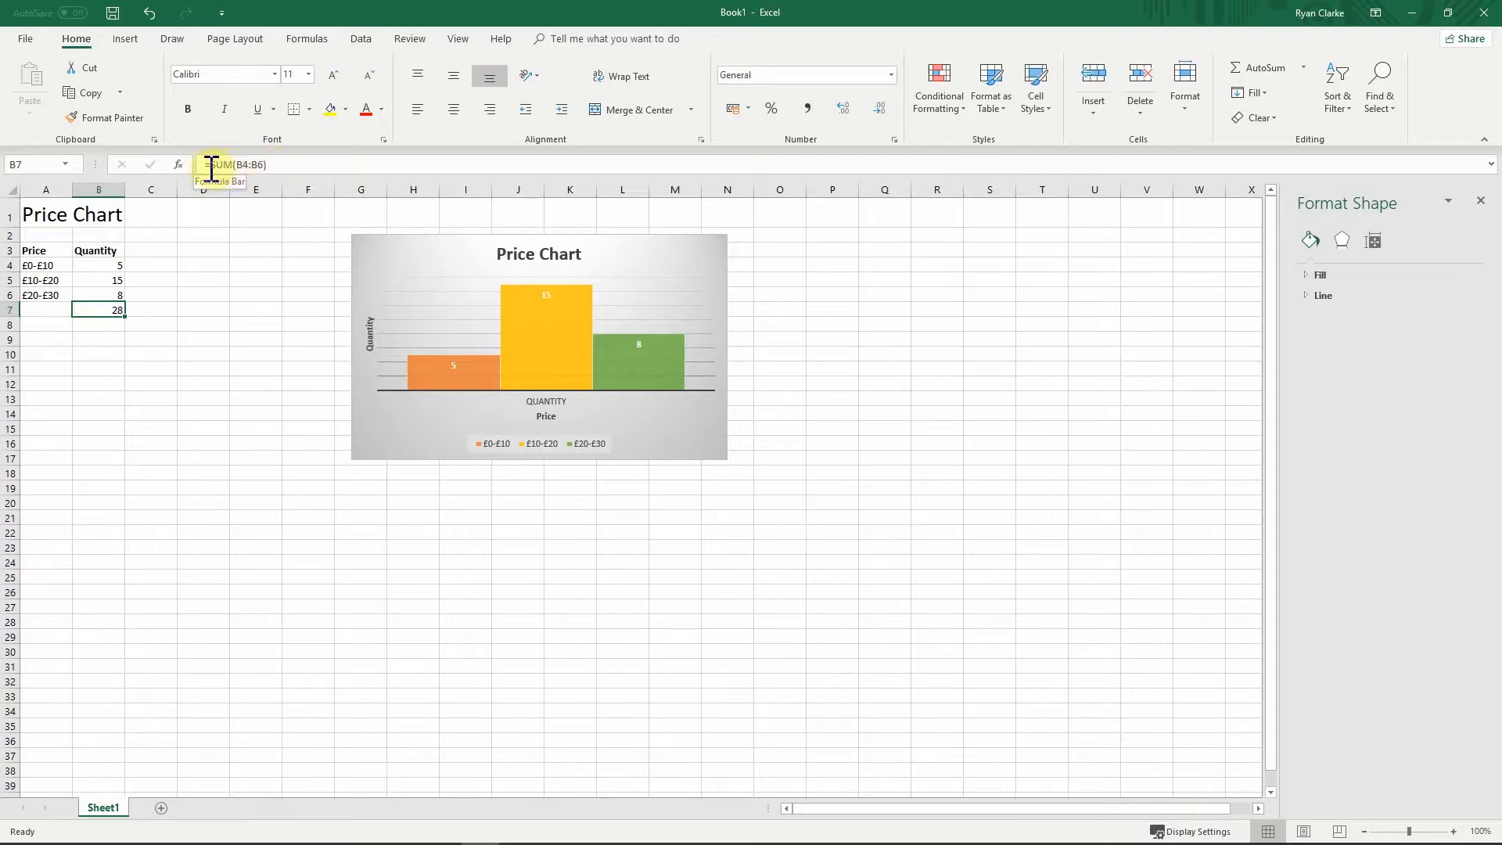
left_click_drag(206, 166, 272, 164)
left_click(271, 164)
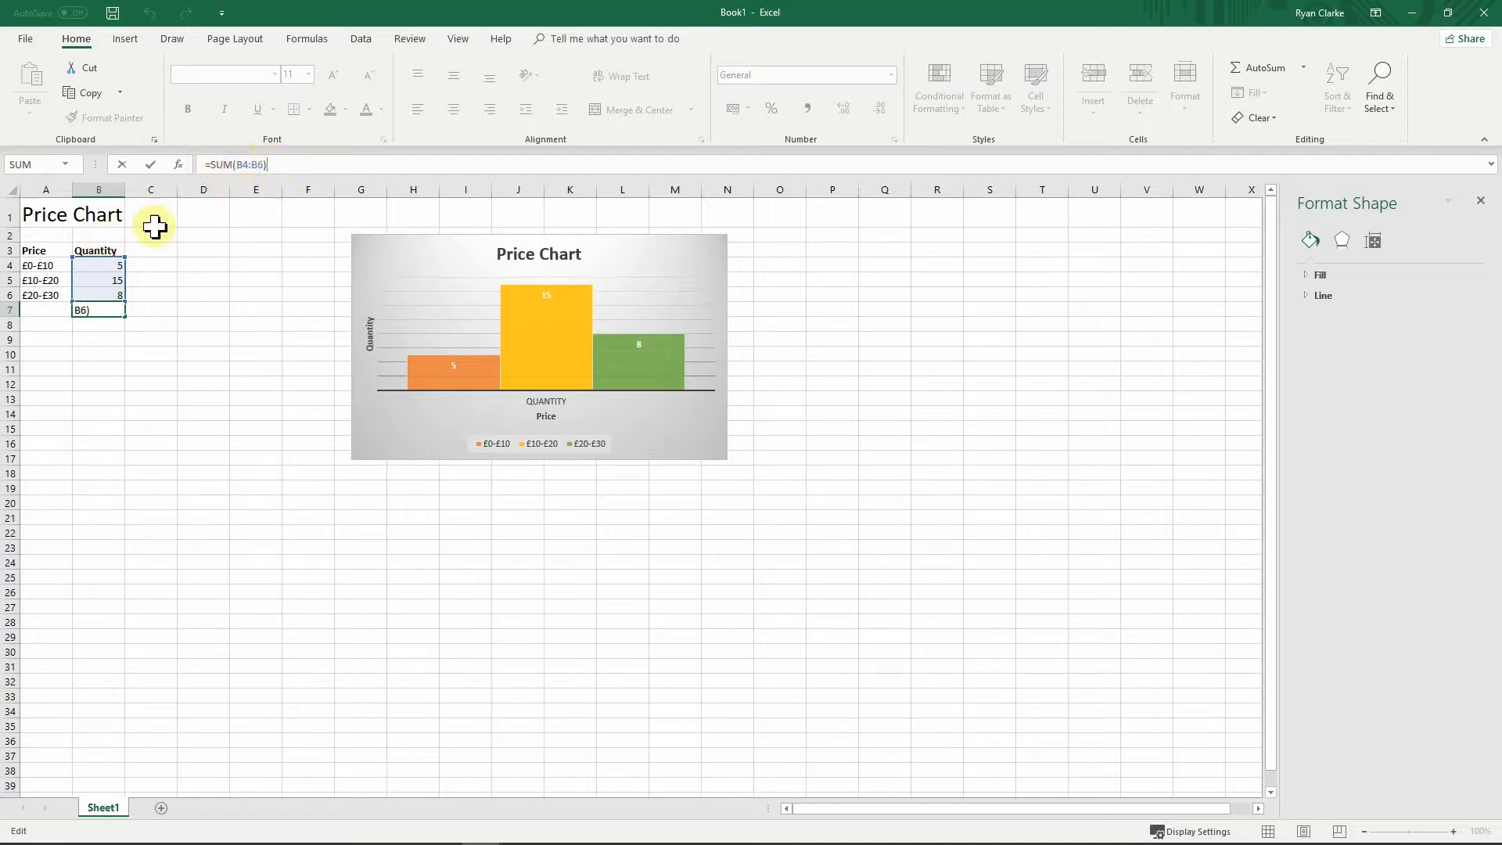
left_click(249, 167)
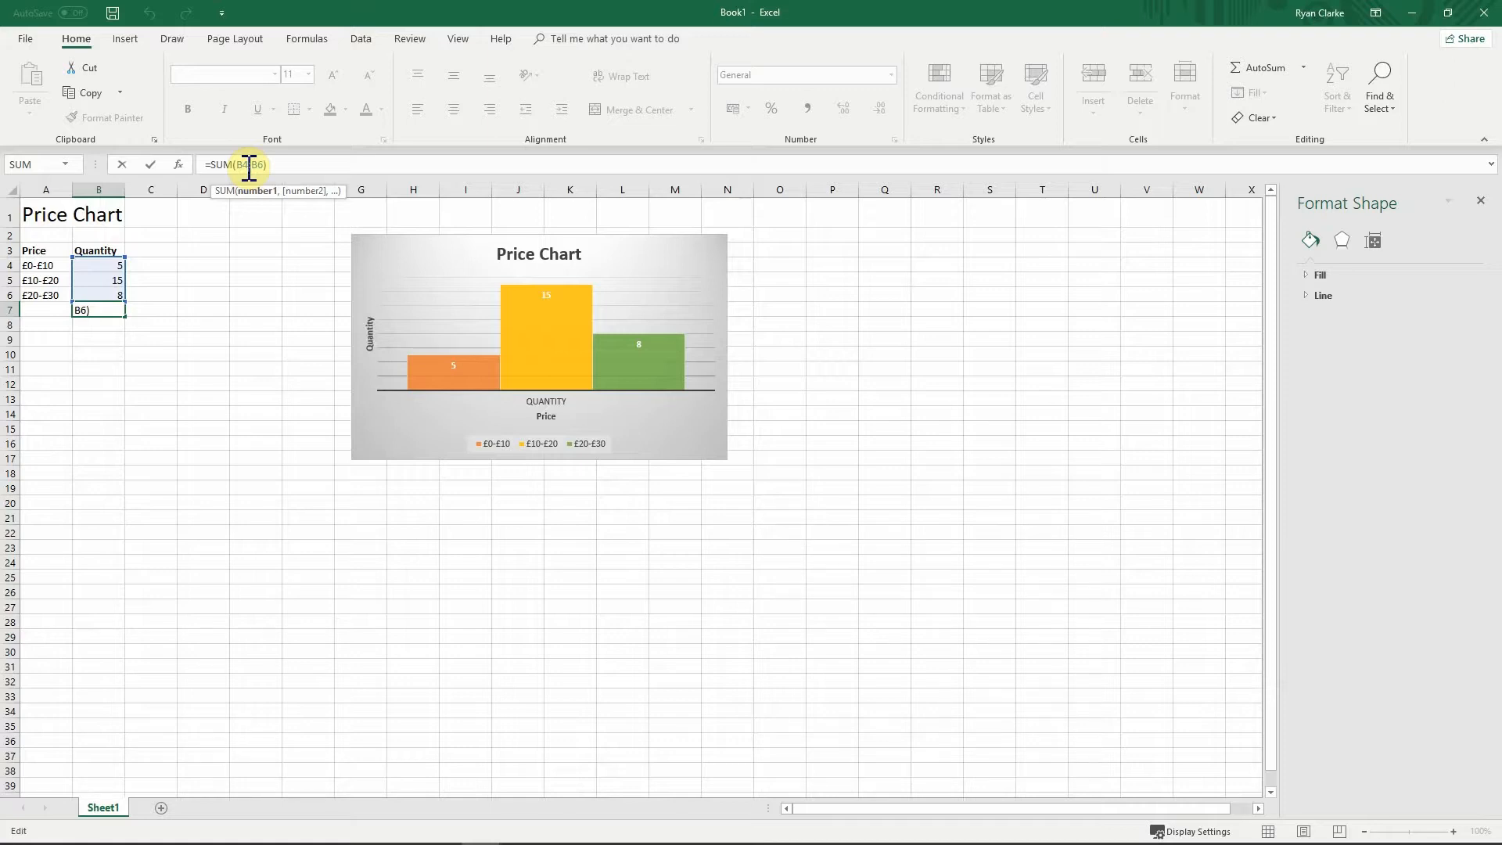
left_click(270, 165)
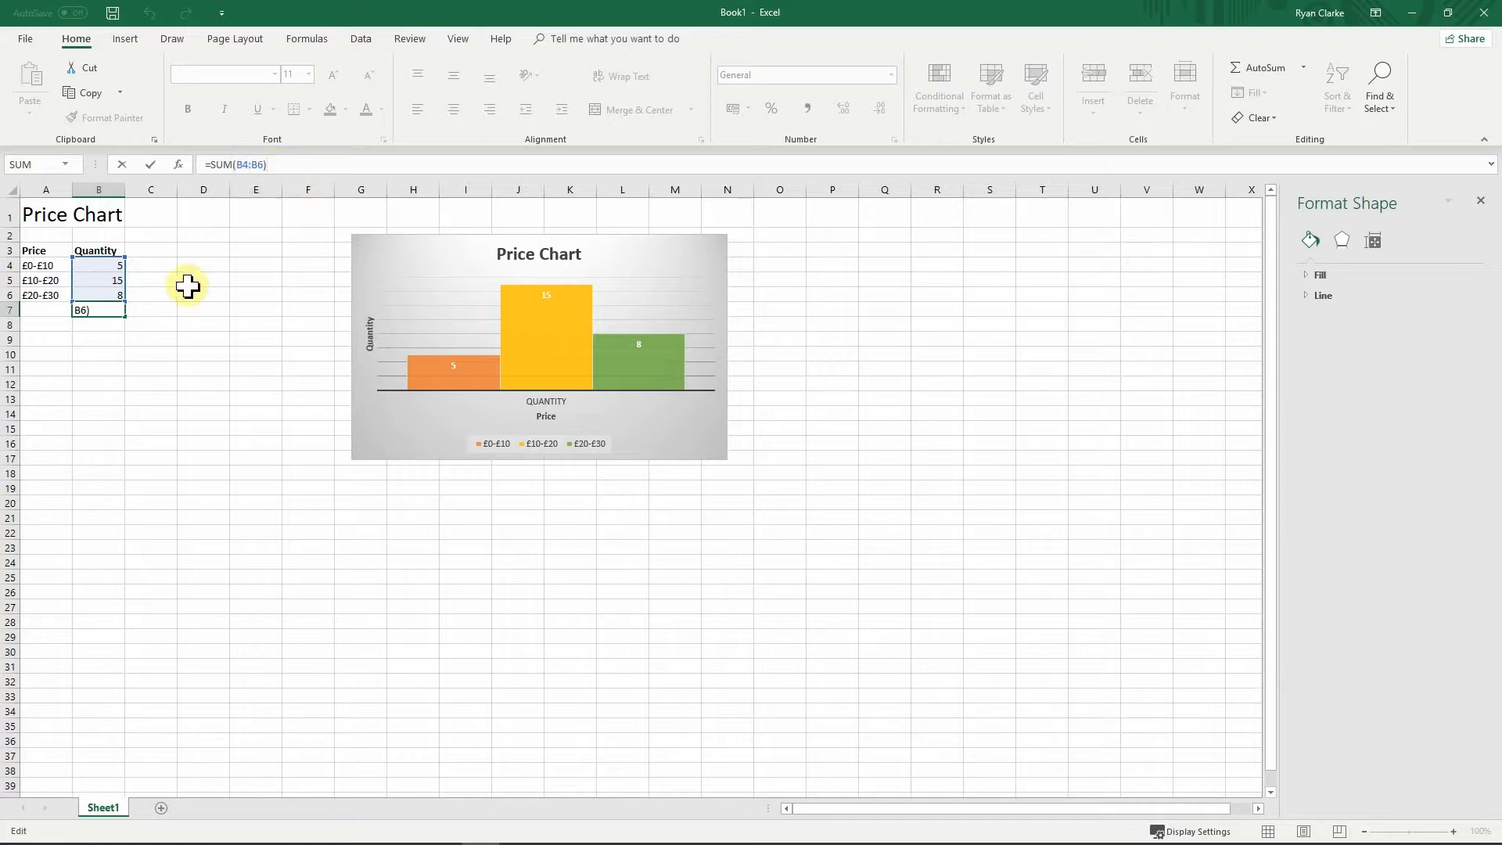
left_click(174, 307)
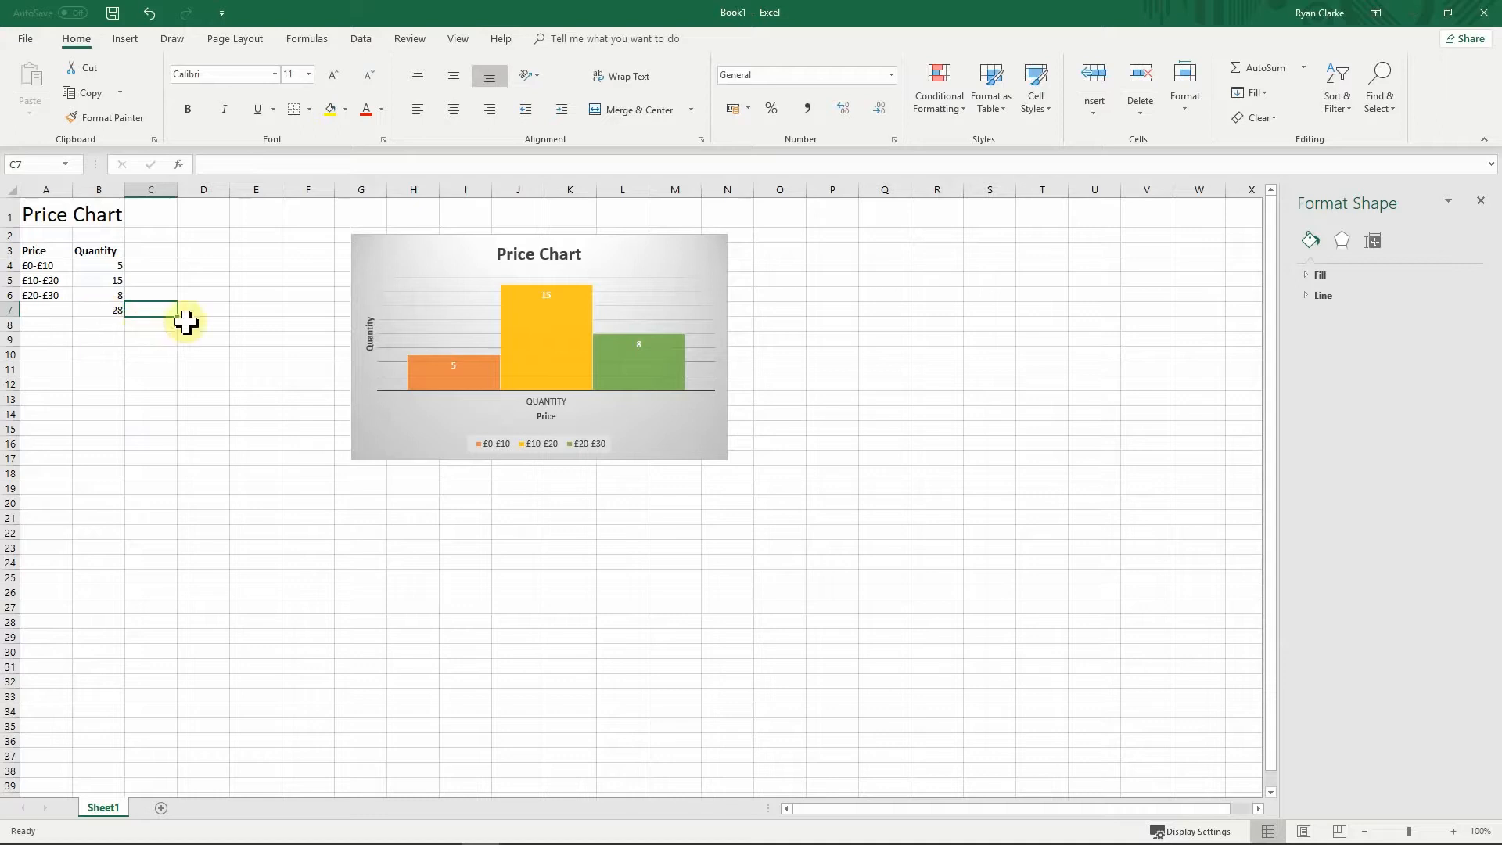
left_click(185, 322)
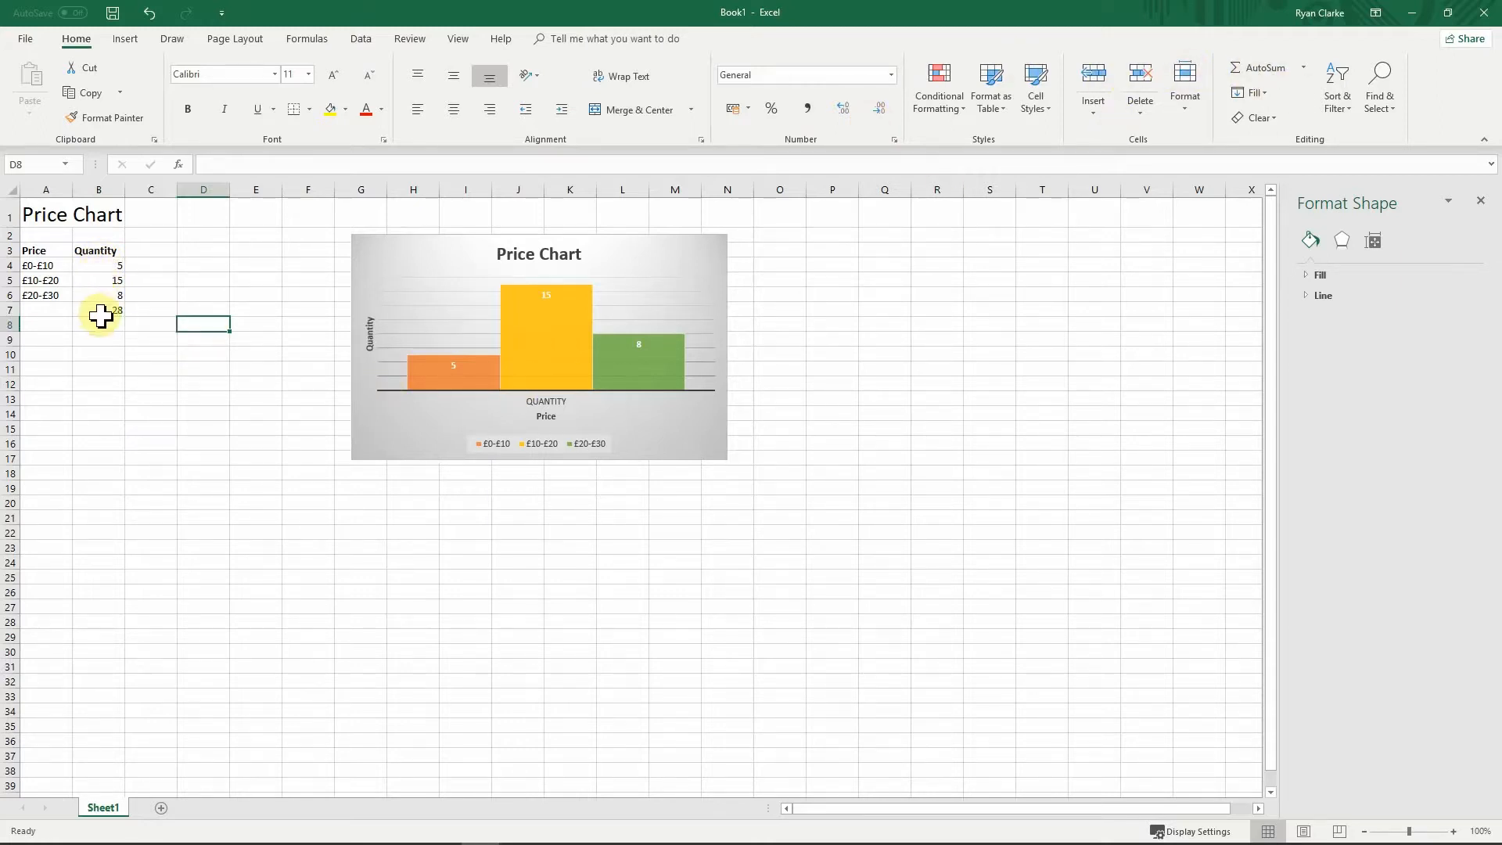
type("=")
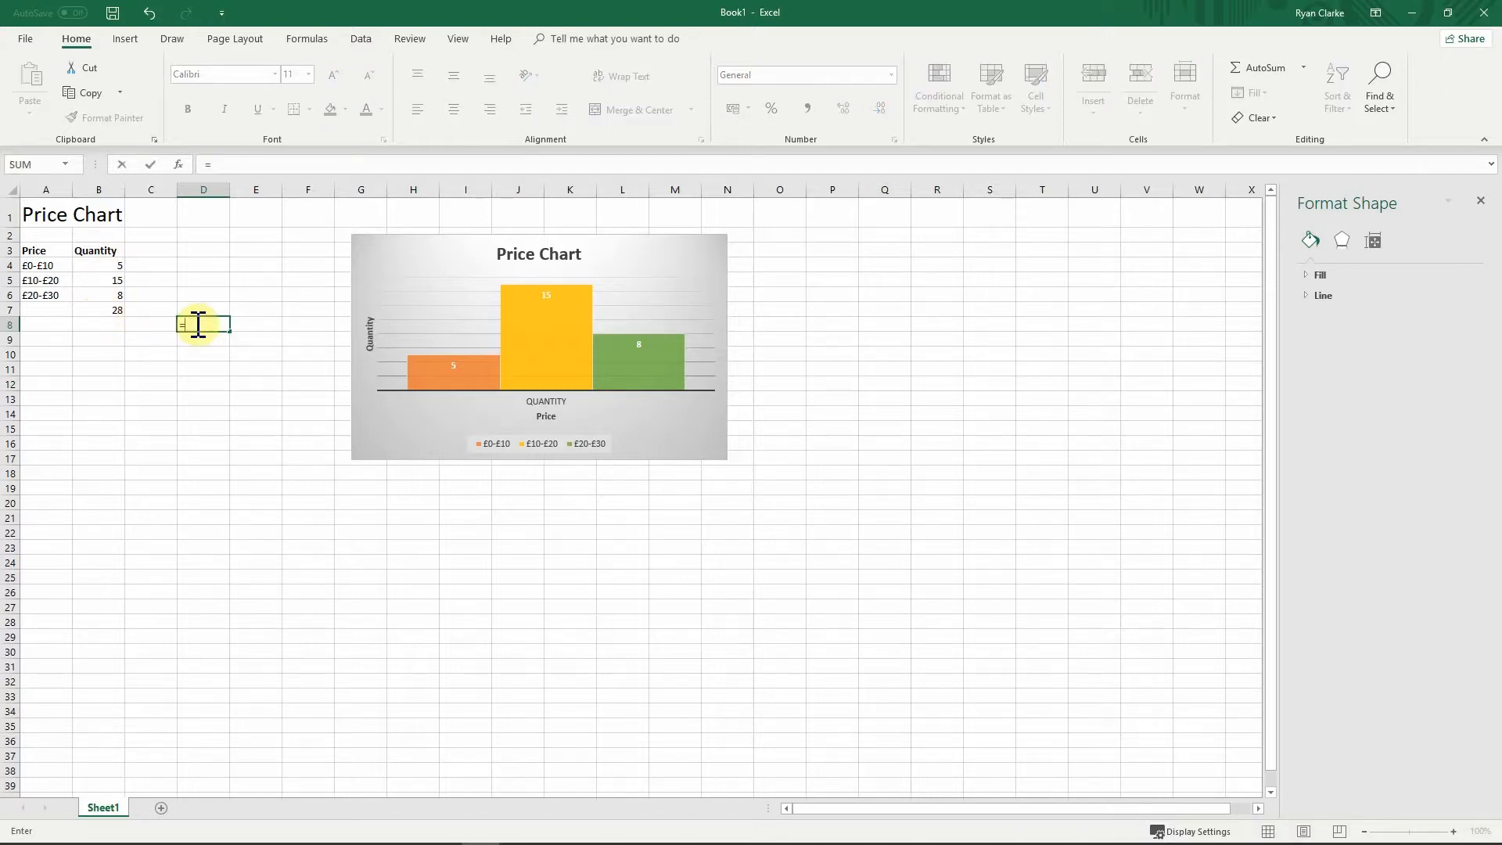
type("SUM")
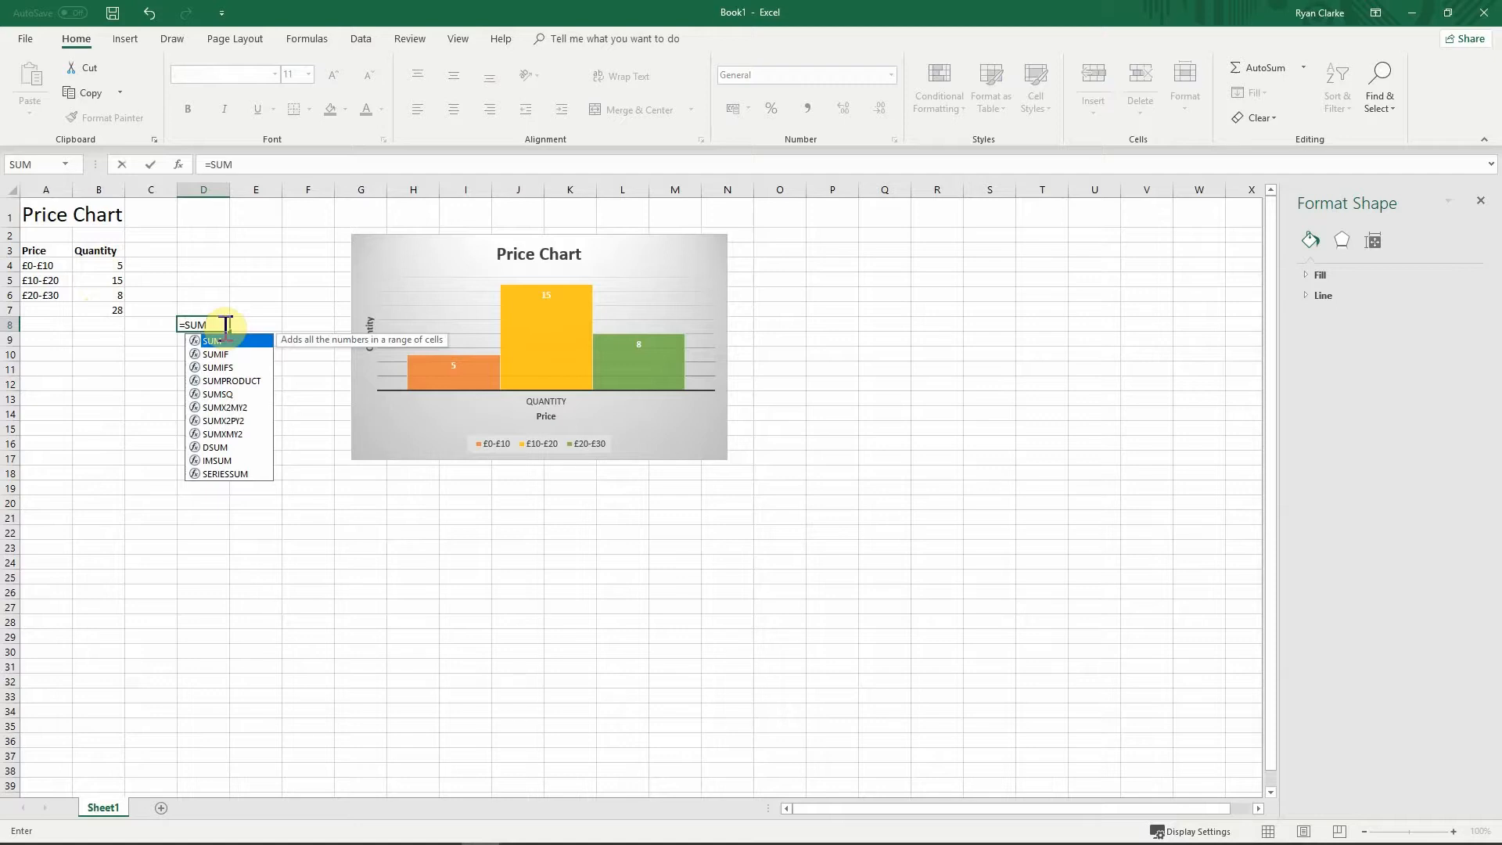
left_click(284, 164)
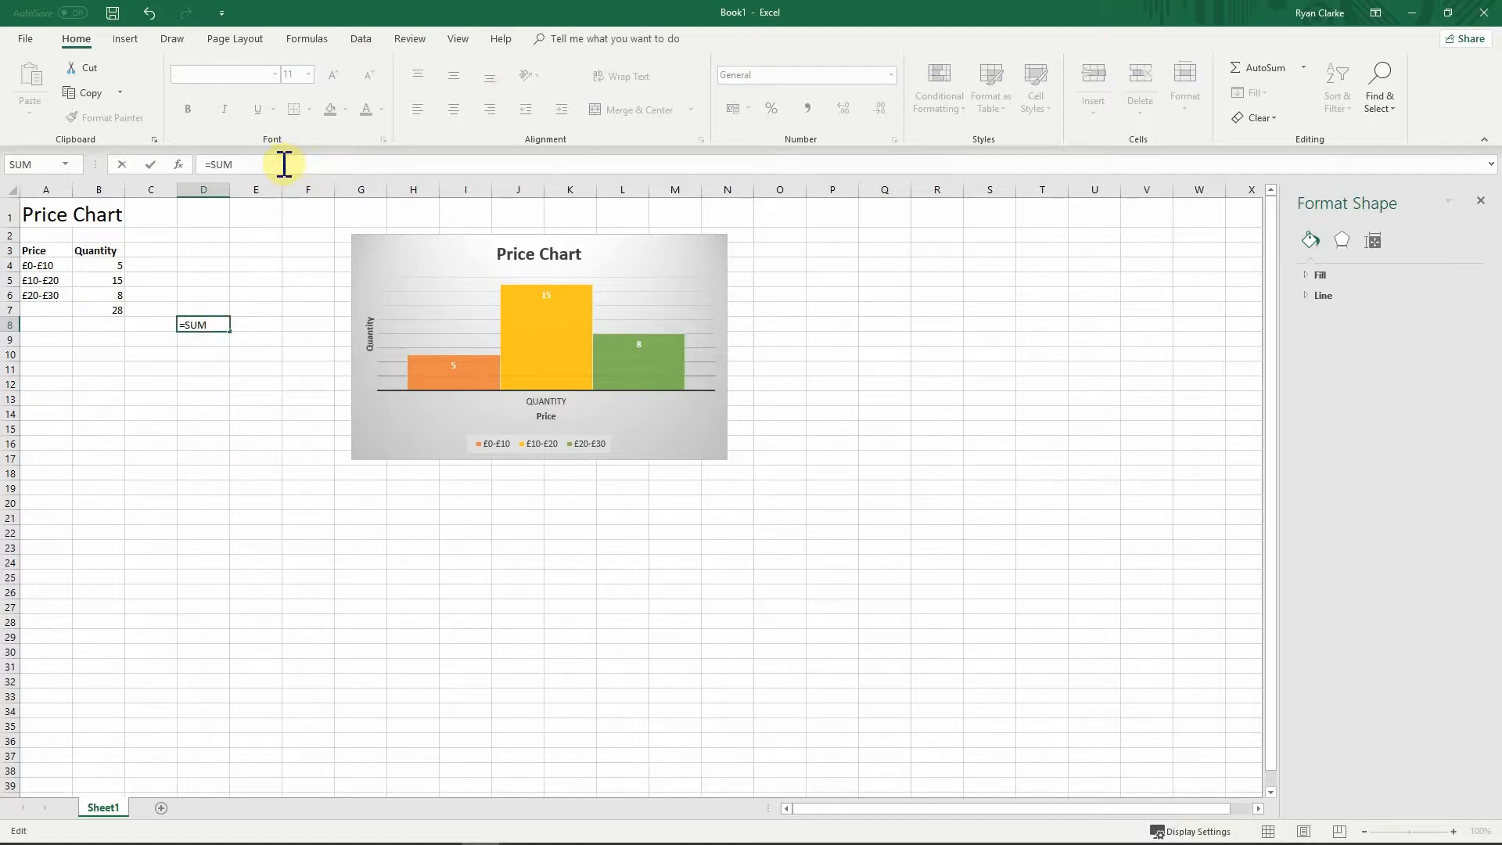
type("(")
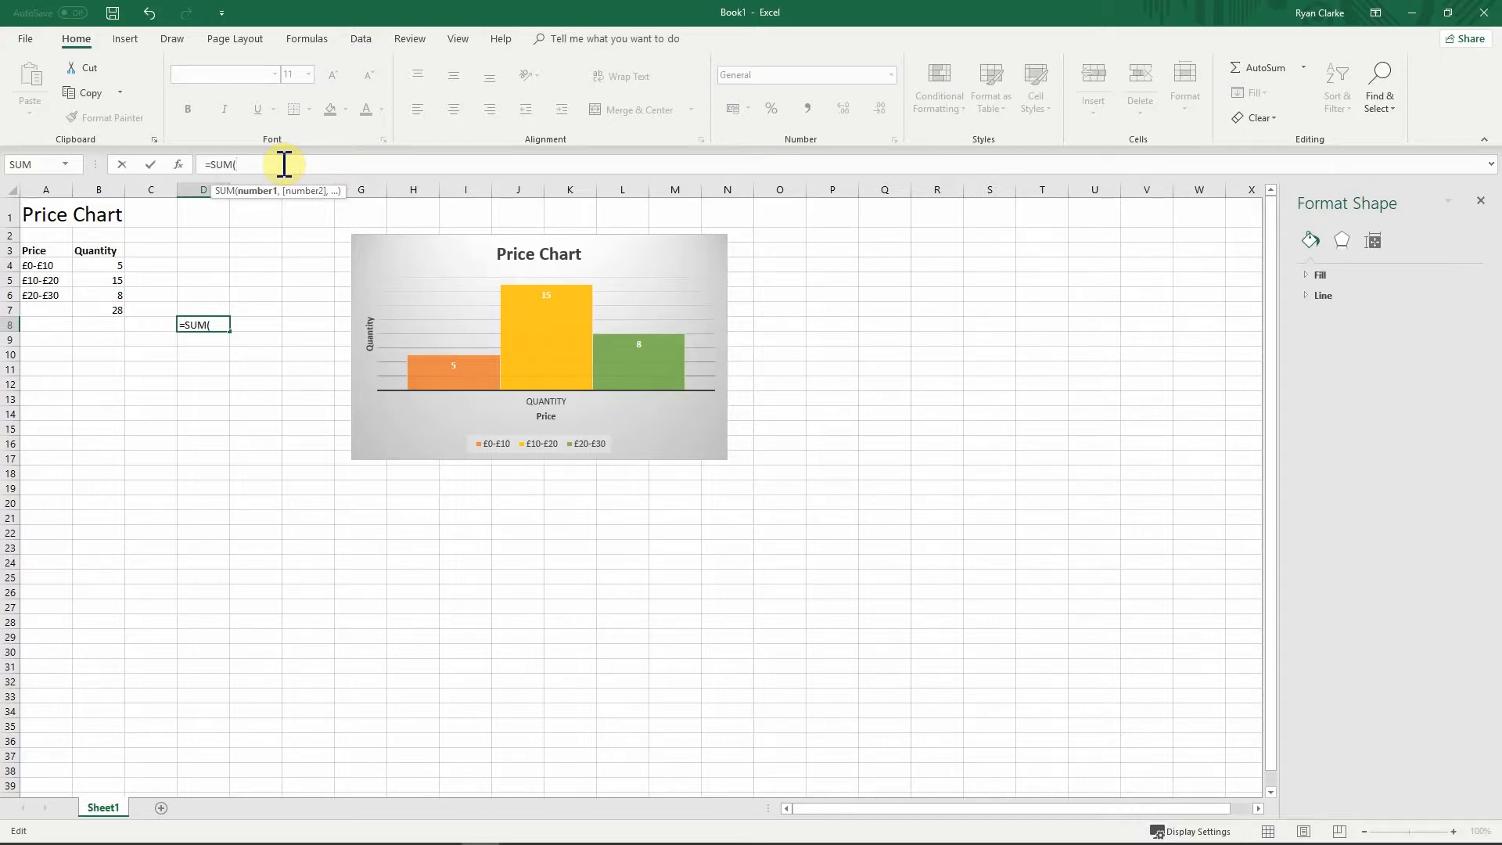
type("B4:")
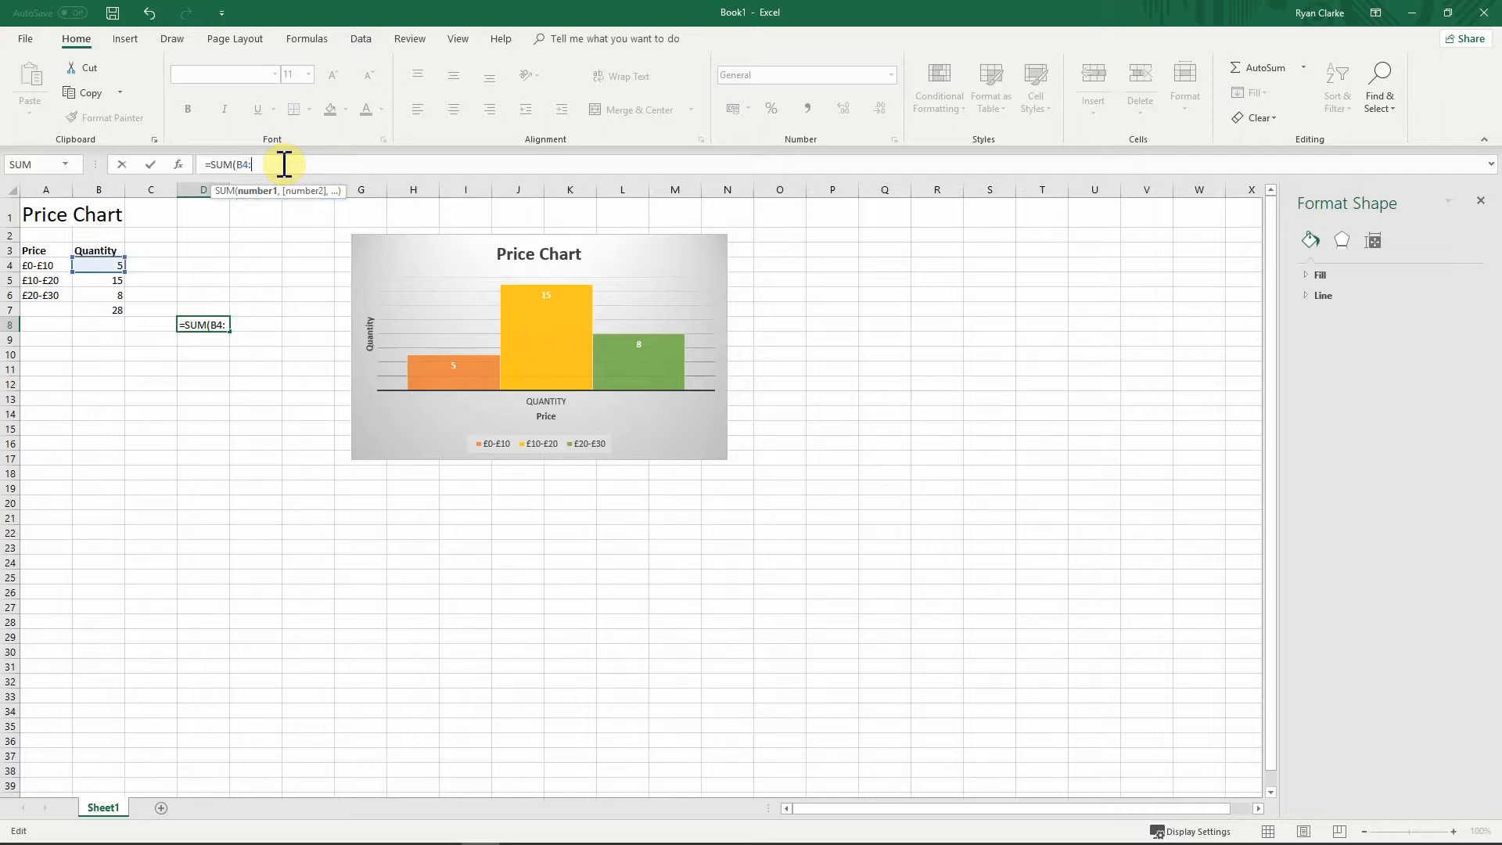
type("B")
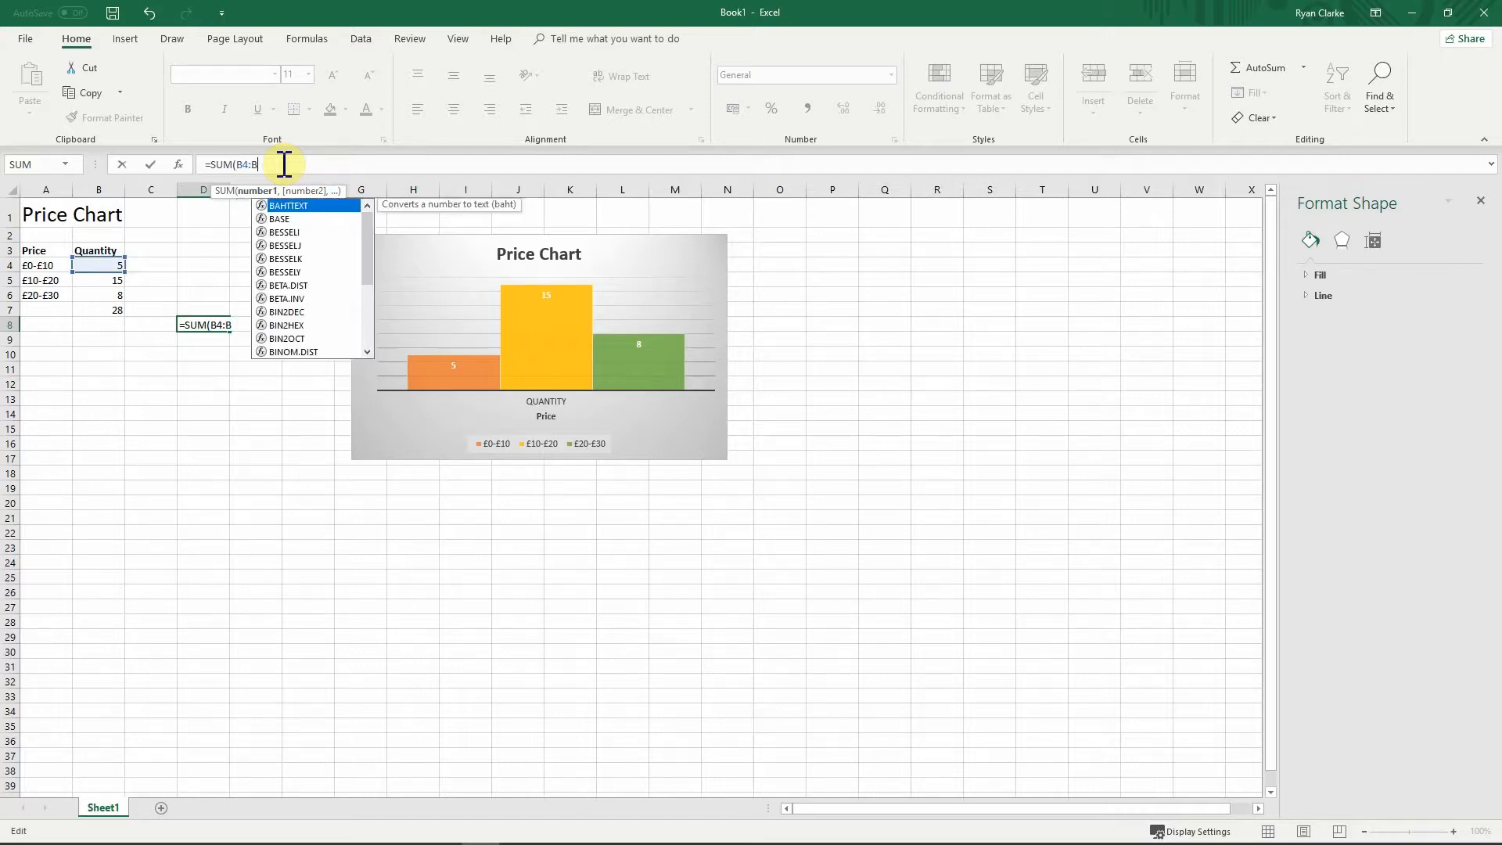
type("7)")
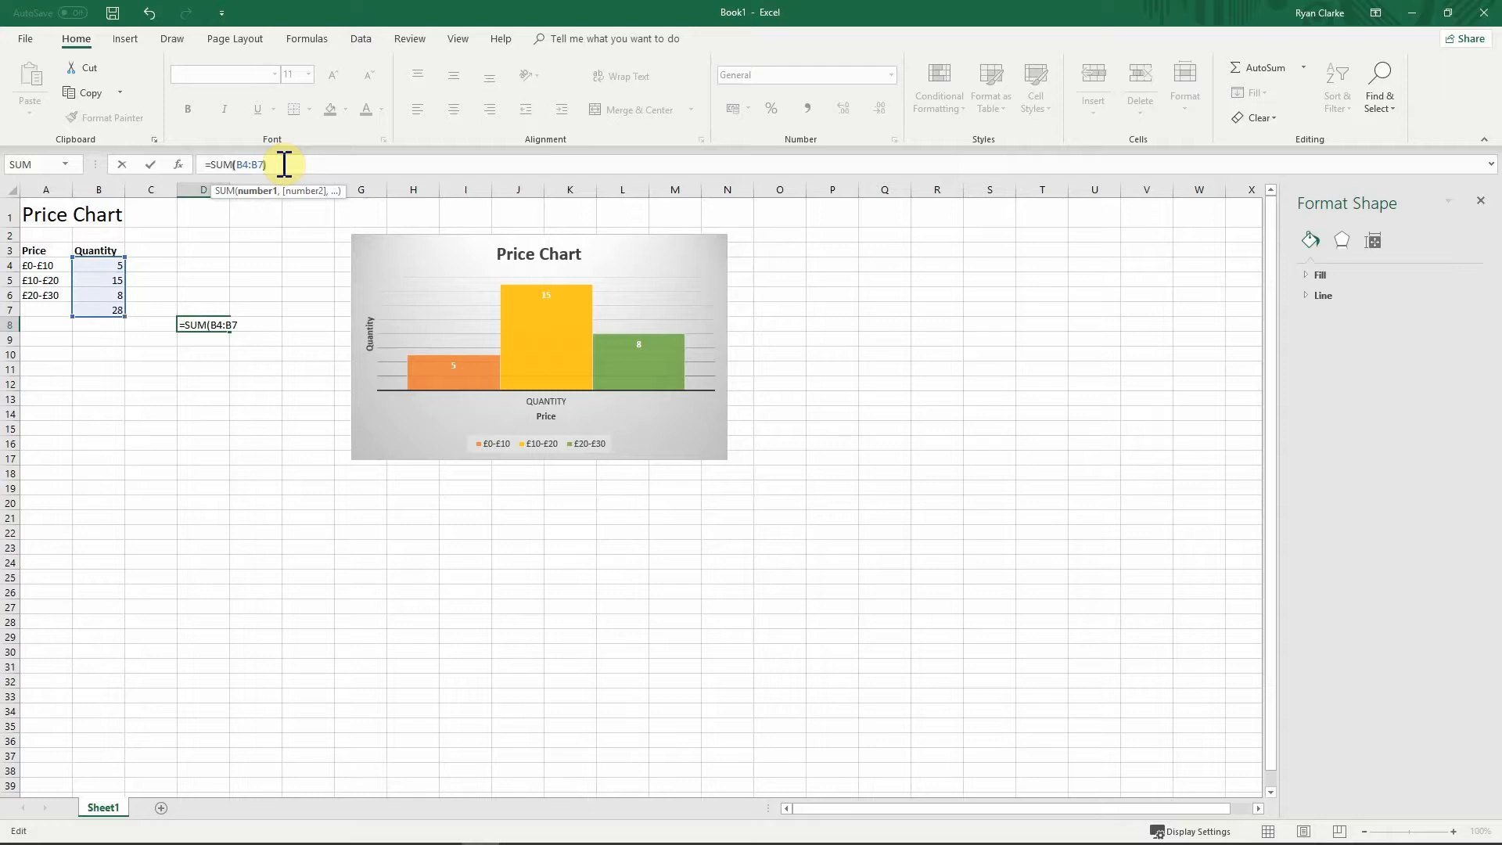
key("Return")
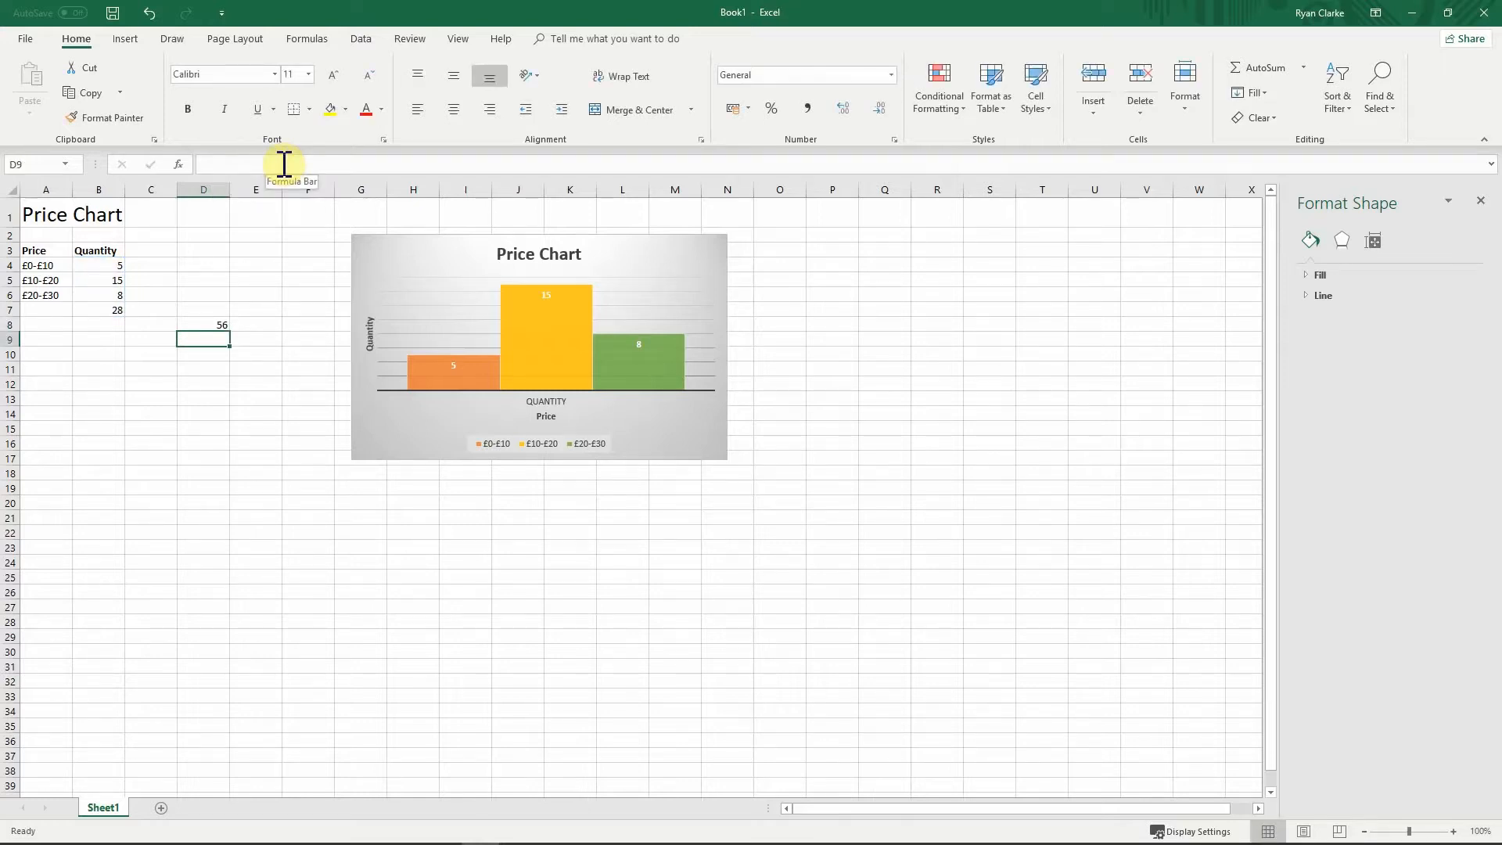
key("Up")
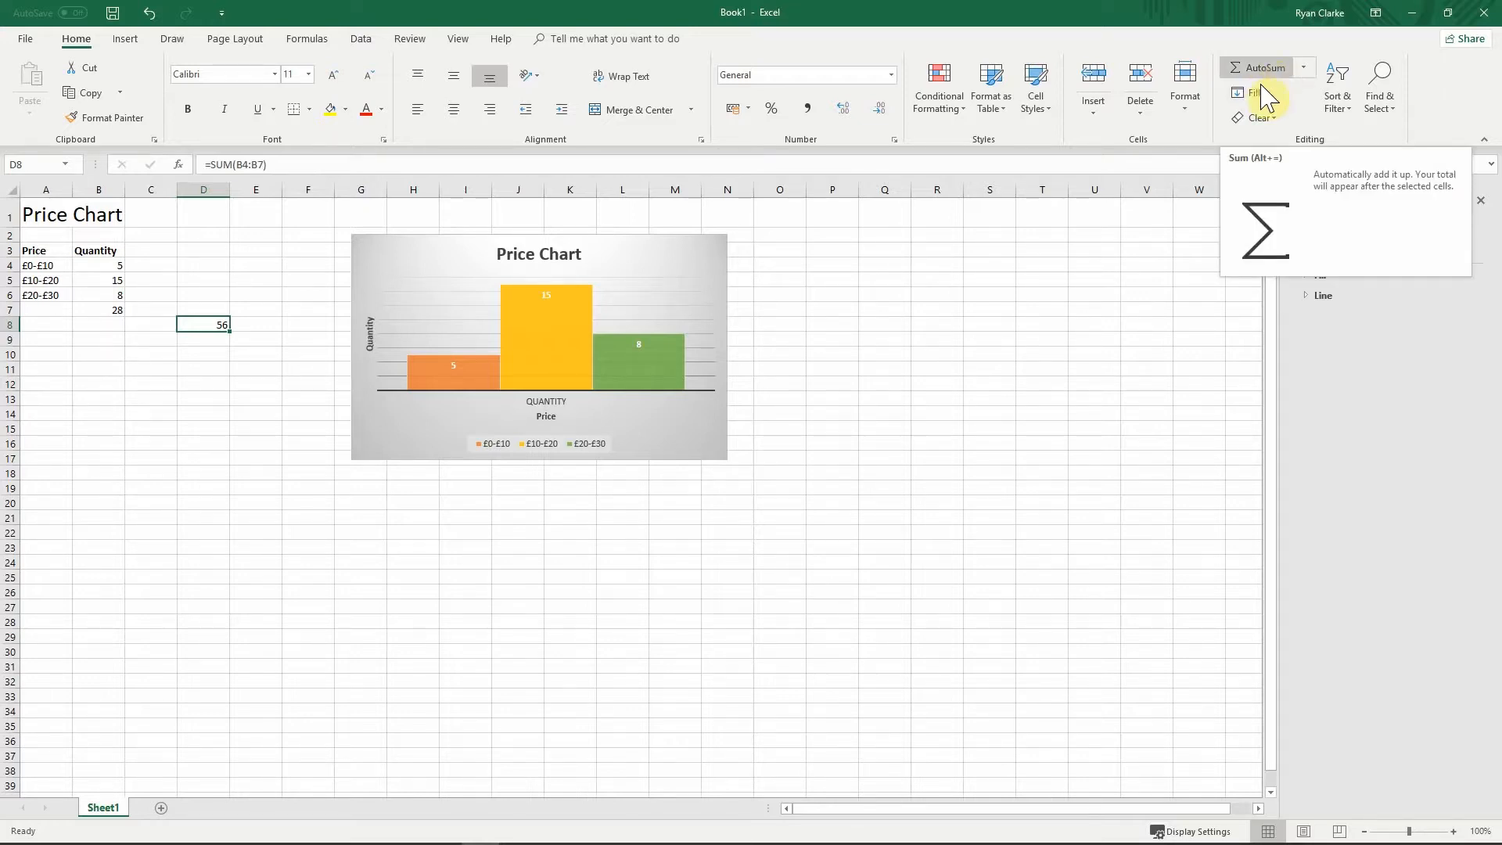
left_click_drag(284, 165, 197, 161)
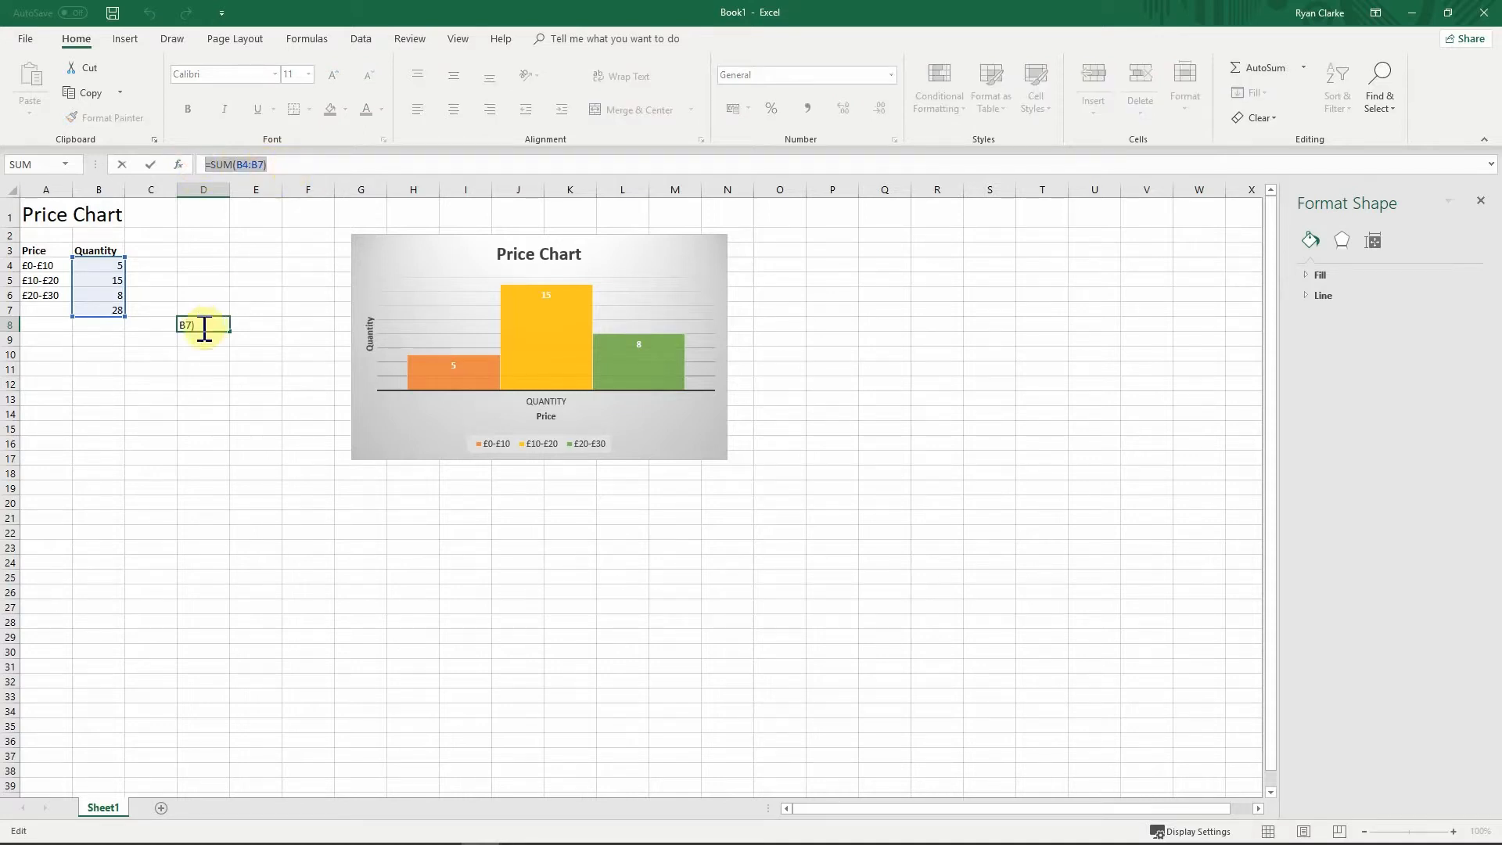
type("=")
left_click(197, 353)
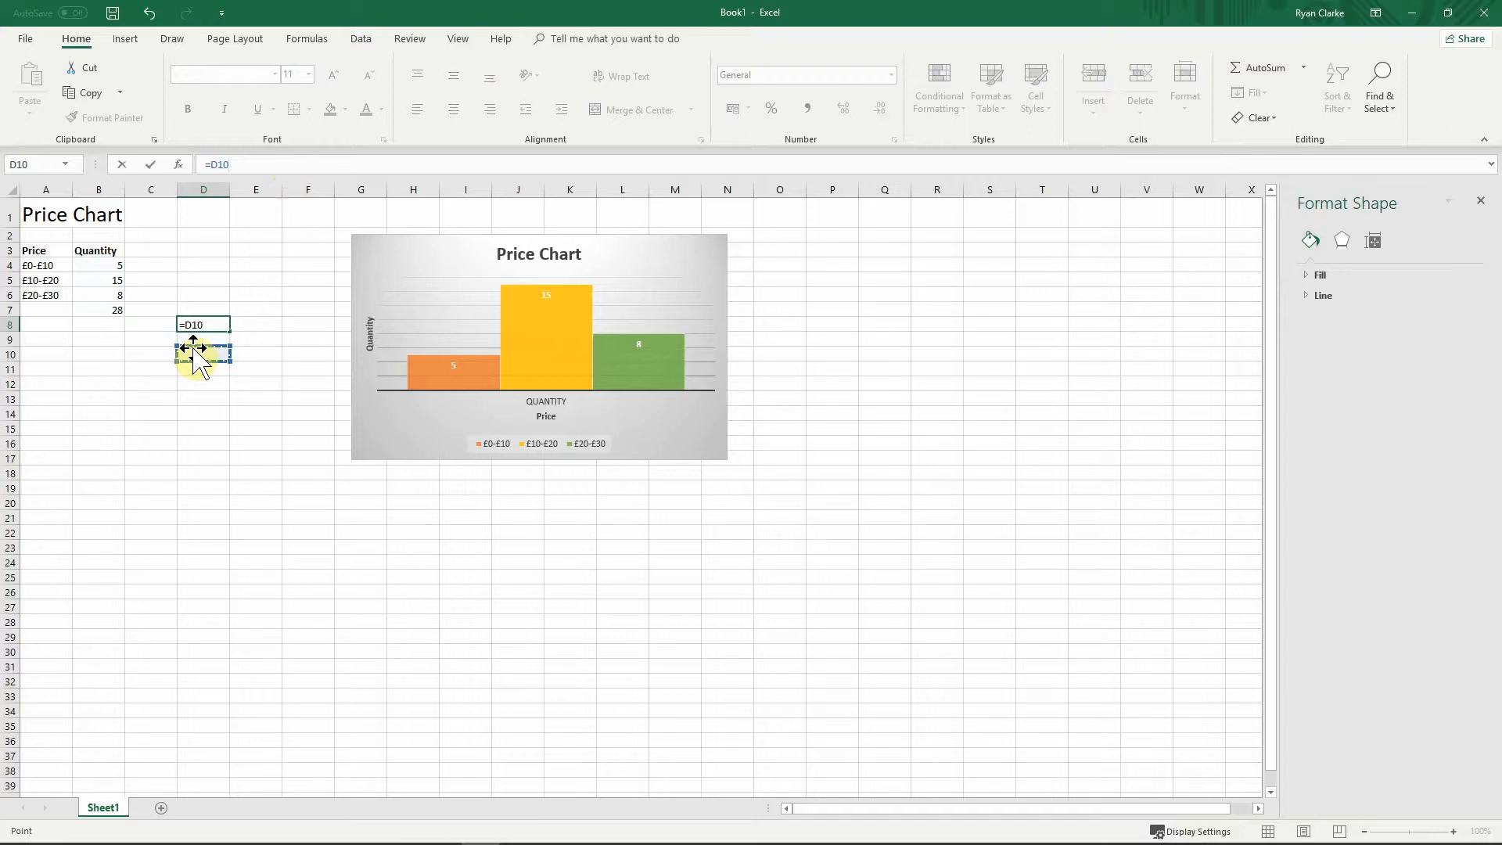
key("ctrl+z")
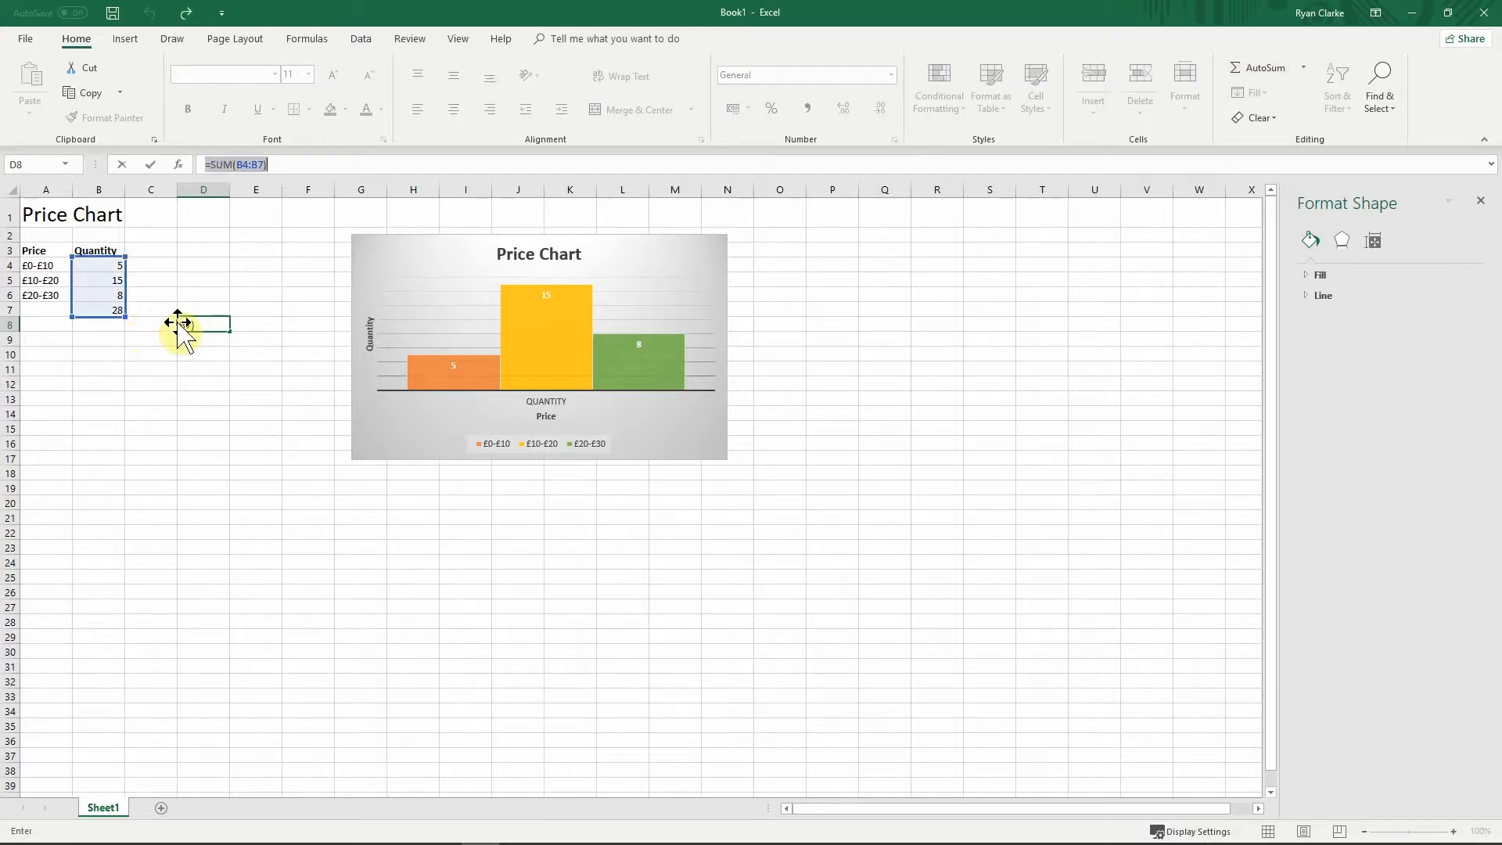
double_click(196, 324)
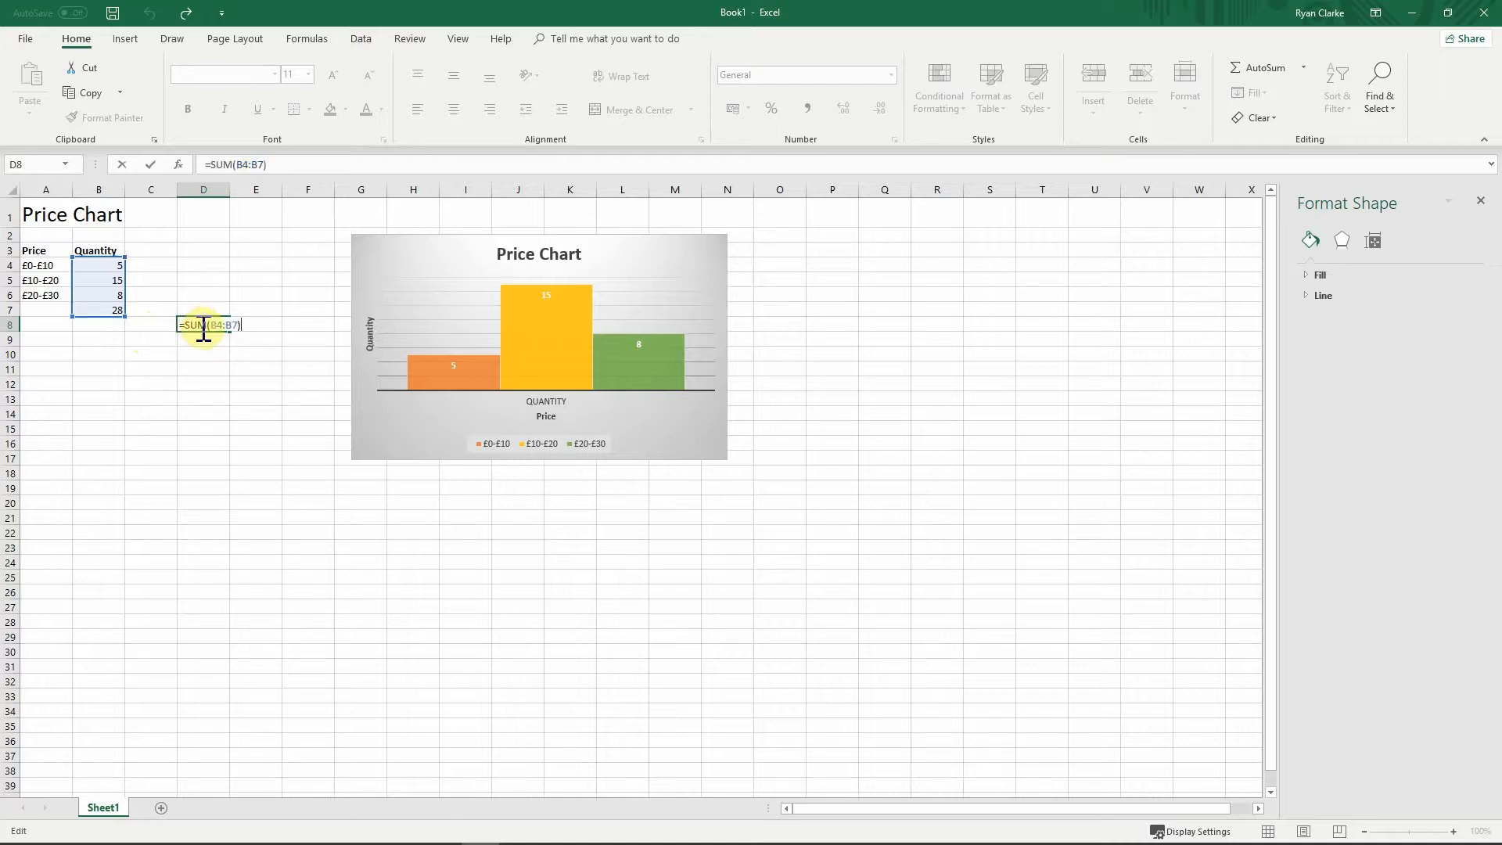
key("BackSpace")
key("BackSpace")
key("BackSpace")
key("BackSpace")
key("BackSpace")
key("BackSpace")
key("BackSpace")
key("BackSpace")
key("BackSpace")
key("BackSpace")
key("BackSpace")
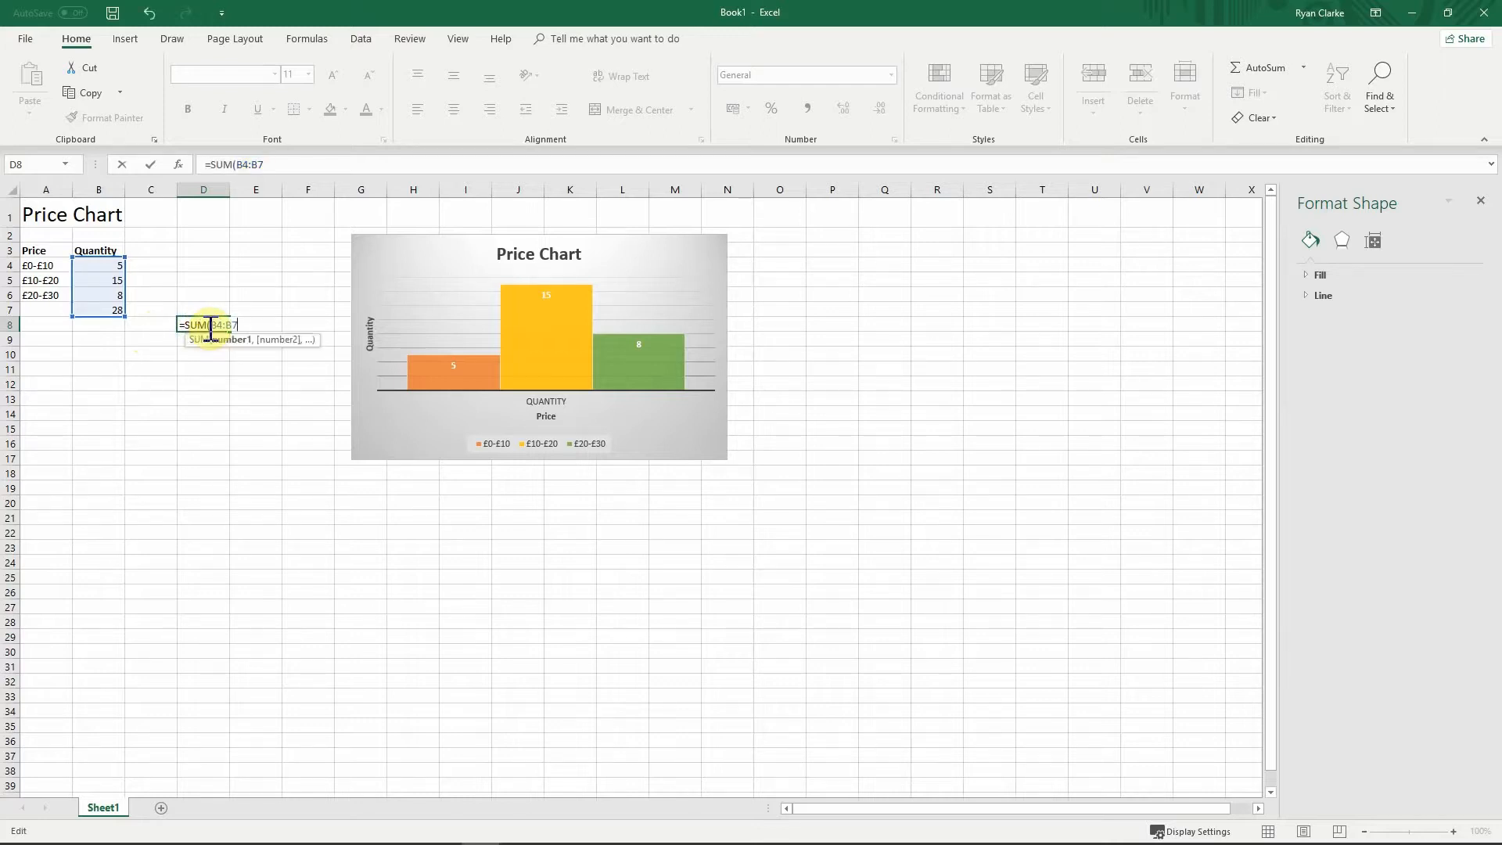
key("Return")
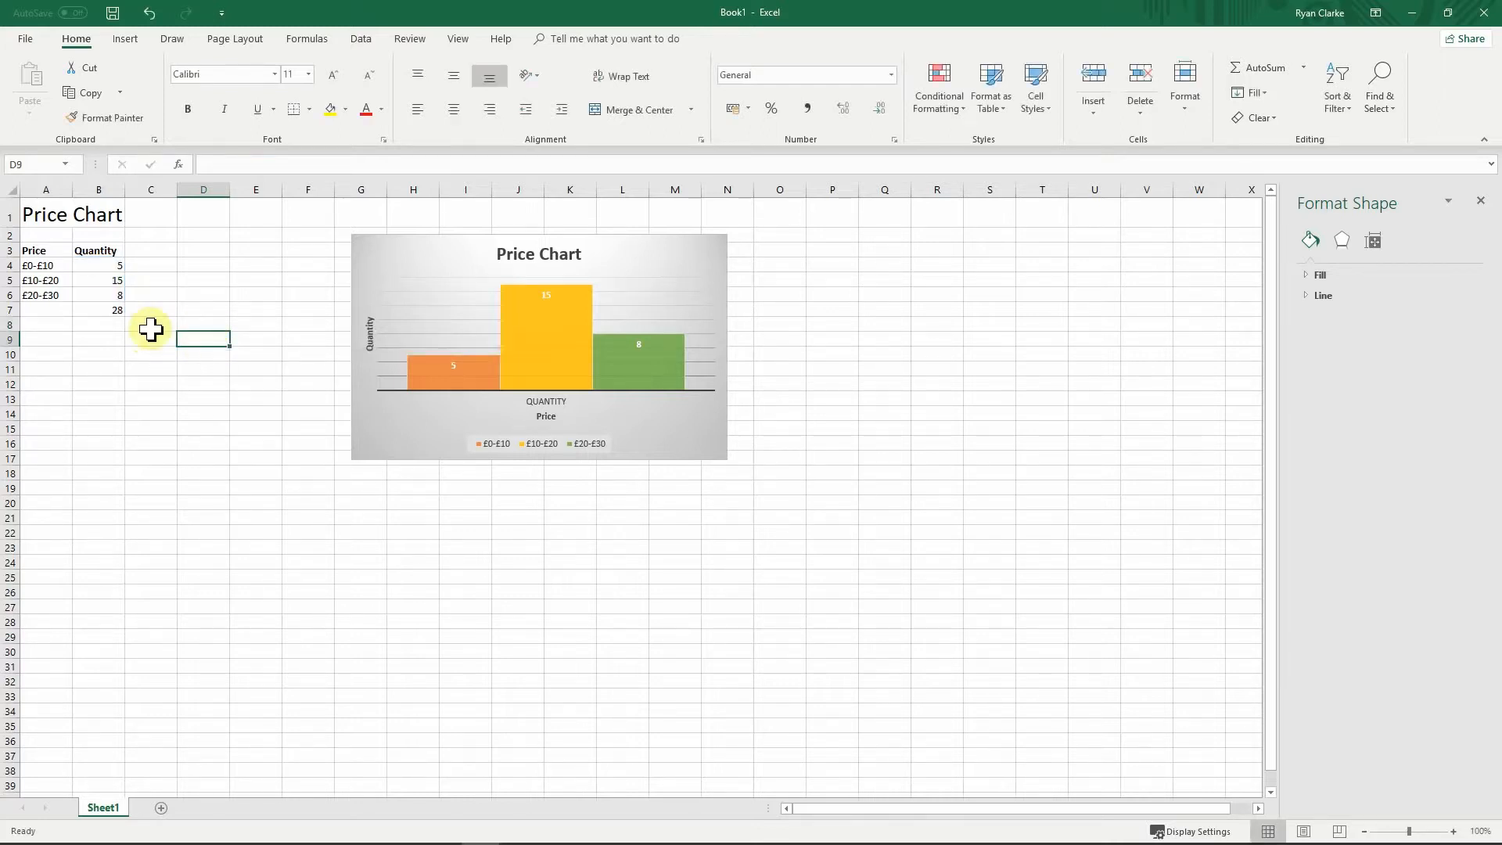
Step: Clear B7 and insert =AVERAGE(B4:B6) from the AutoSum dropdown, showing 9.333333
left_click(116, 310)
key("Delete")
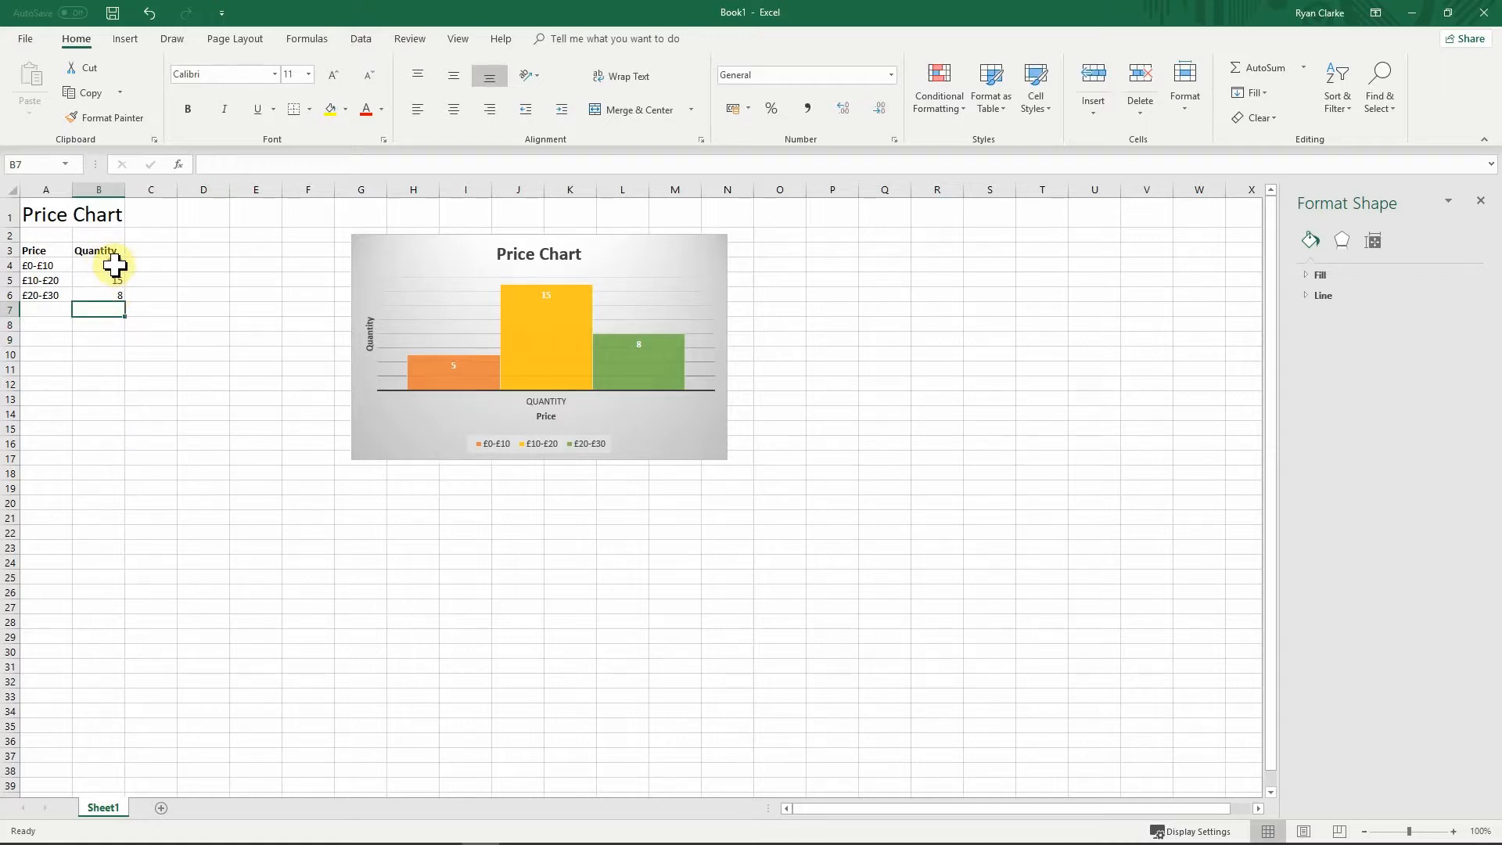
left_click_drag(115, 266, 110, 295)
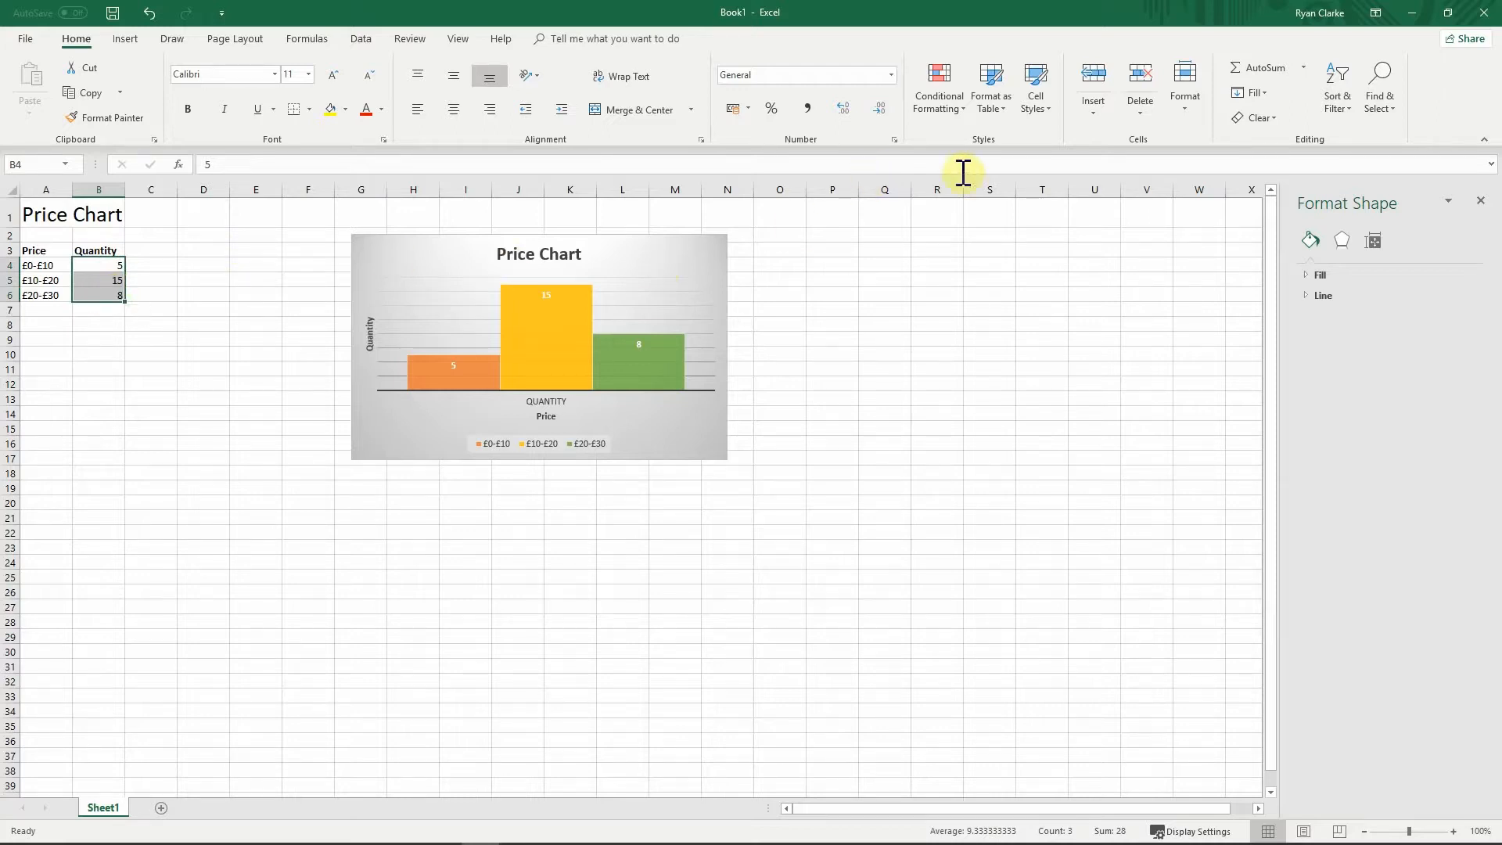
left_click(1304, 67)
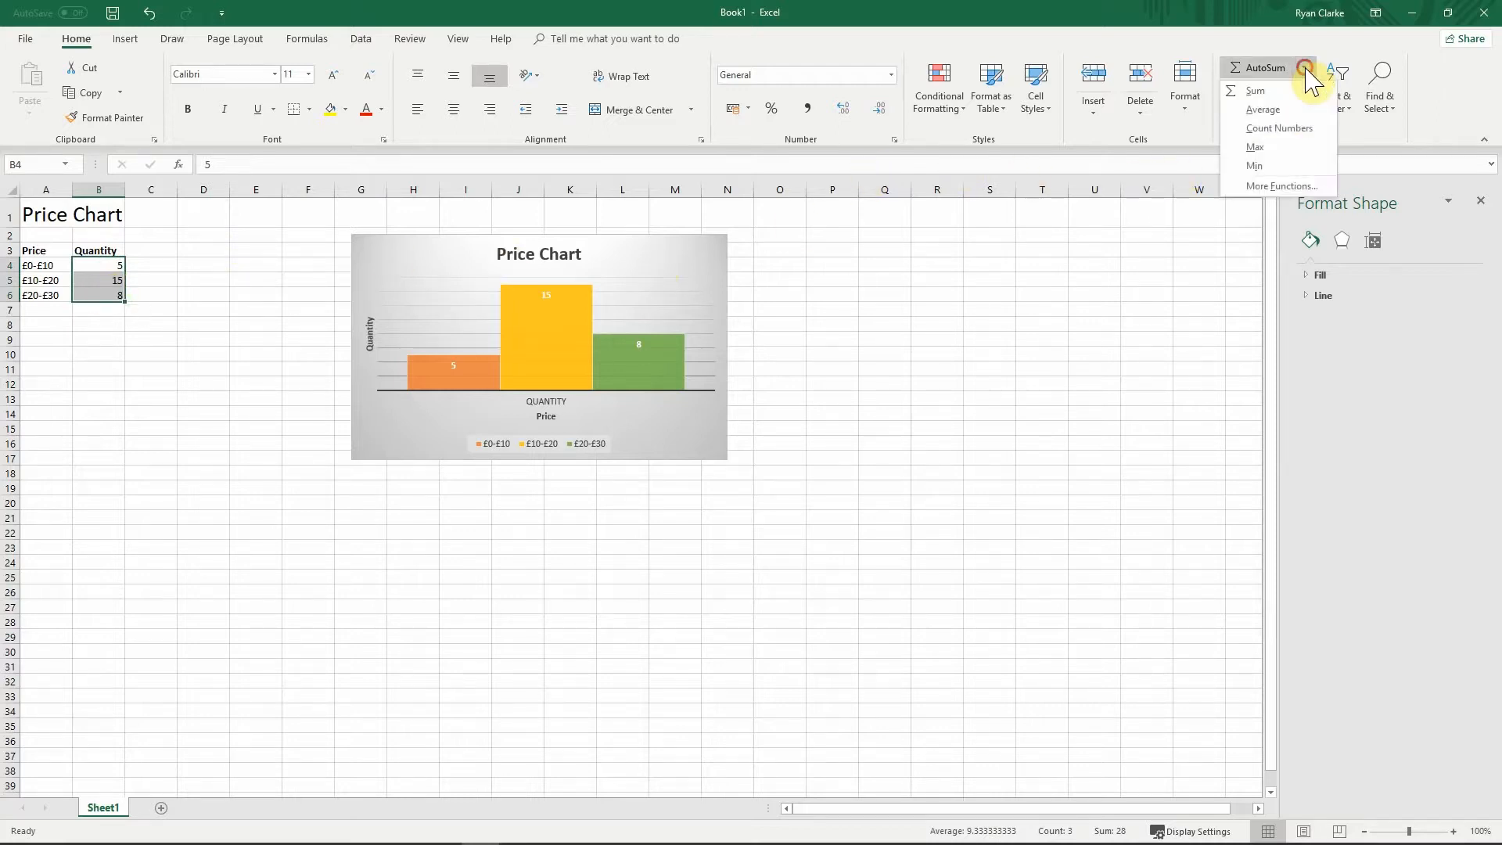
left_click(1264, 110)
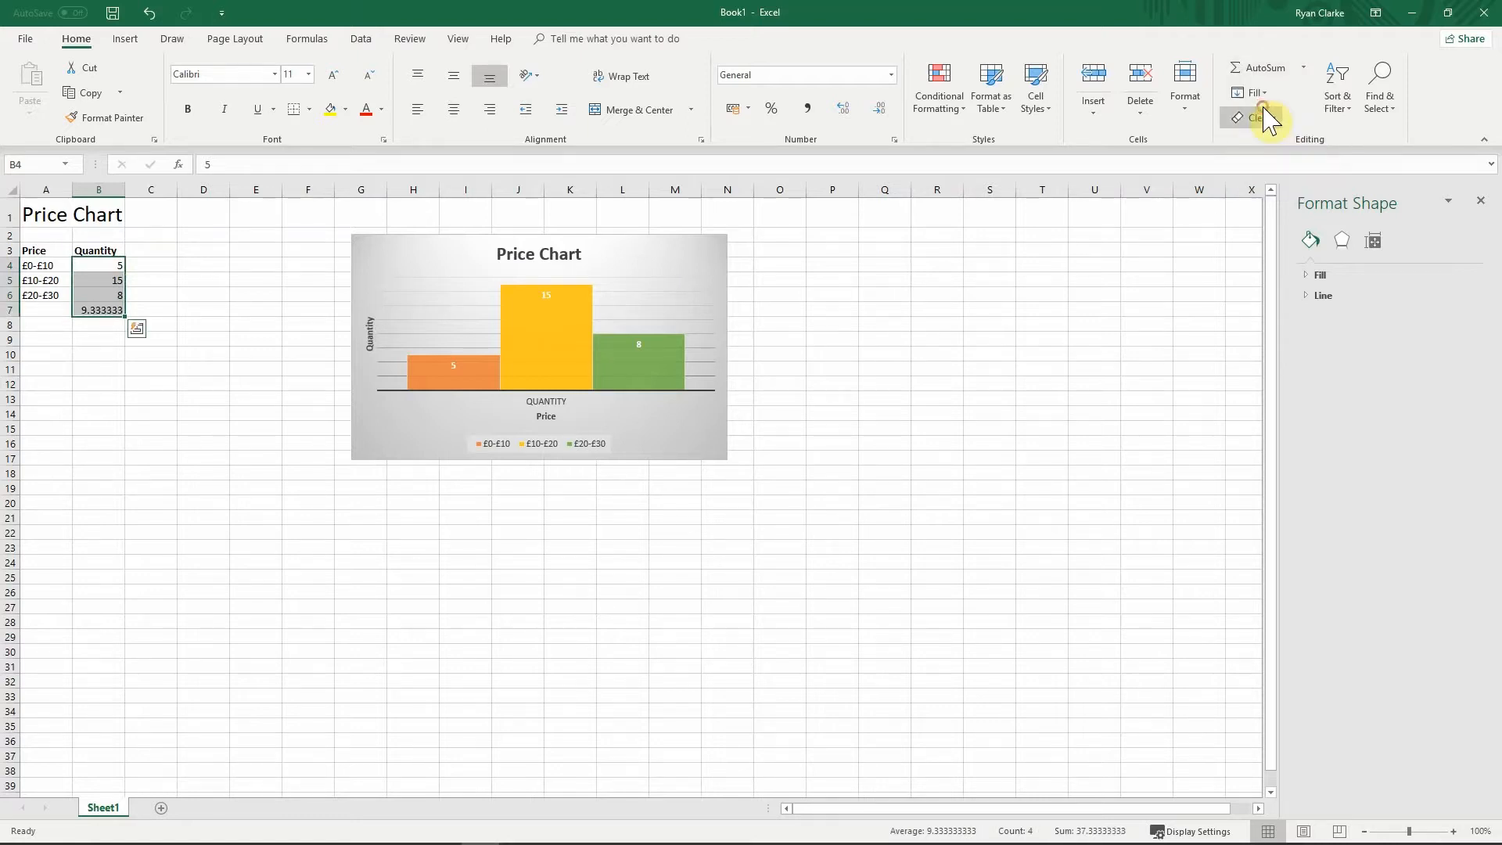
left_click(110, 312)
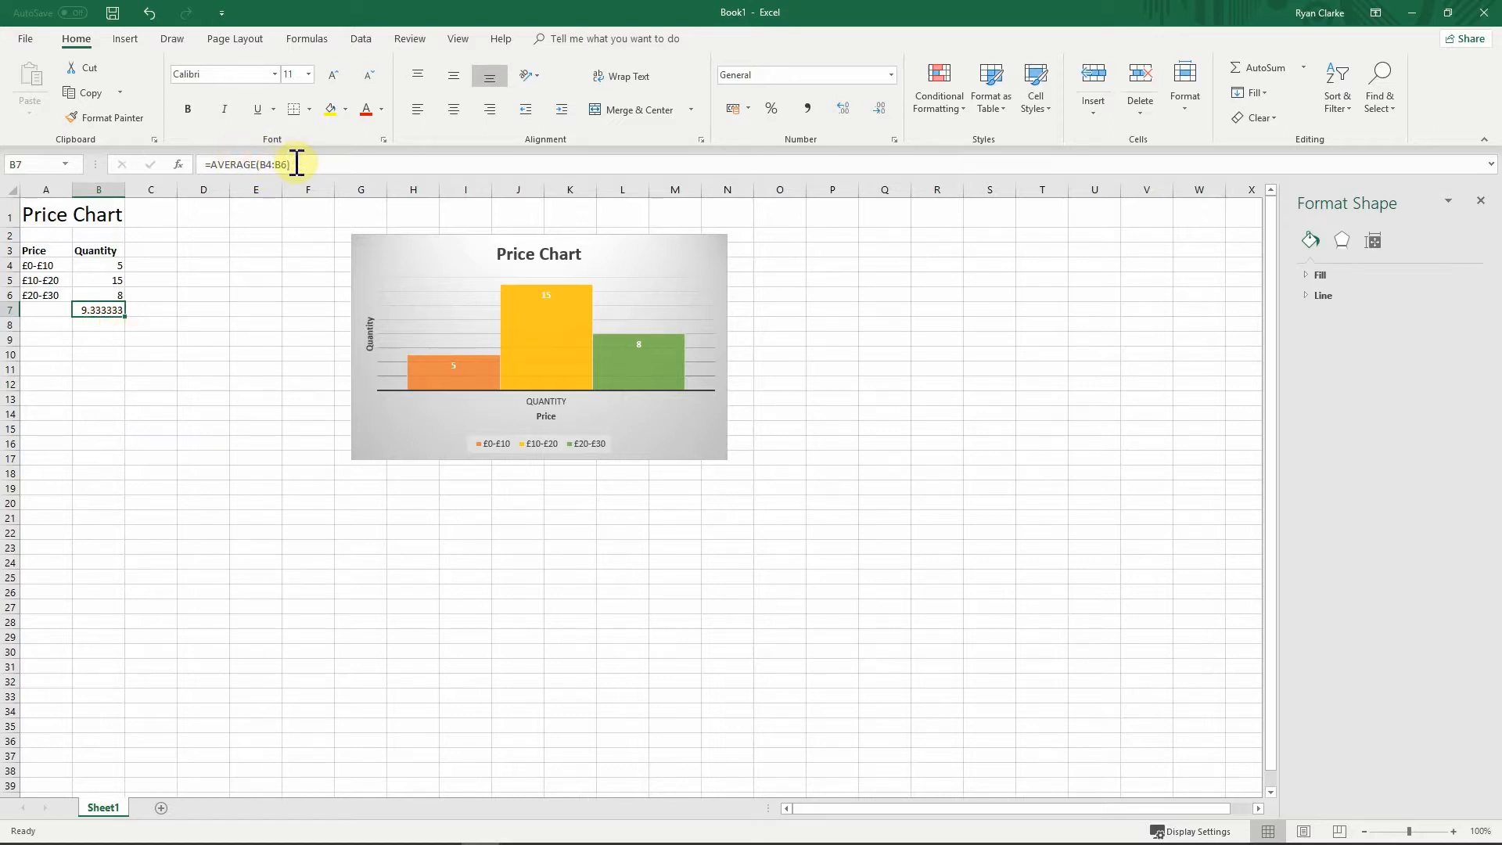
left_click(106, 342)
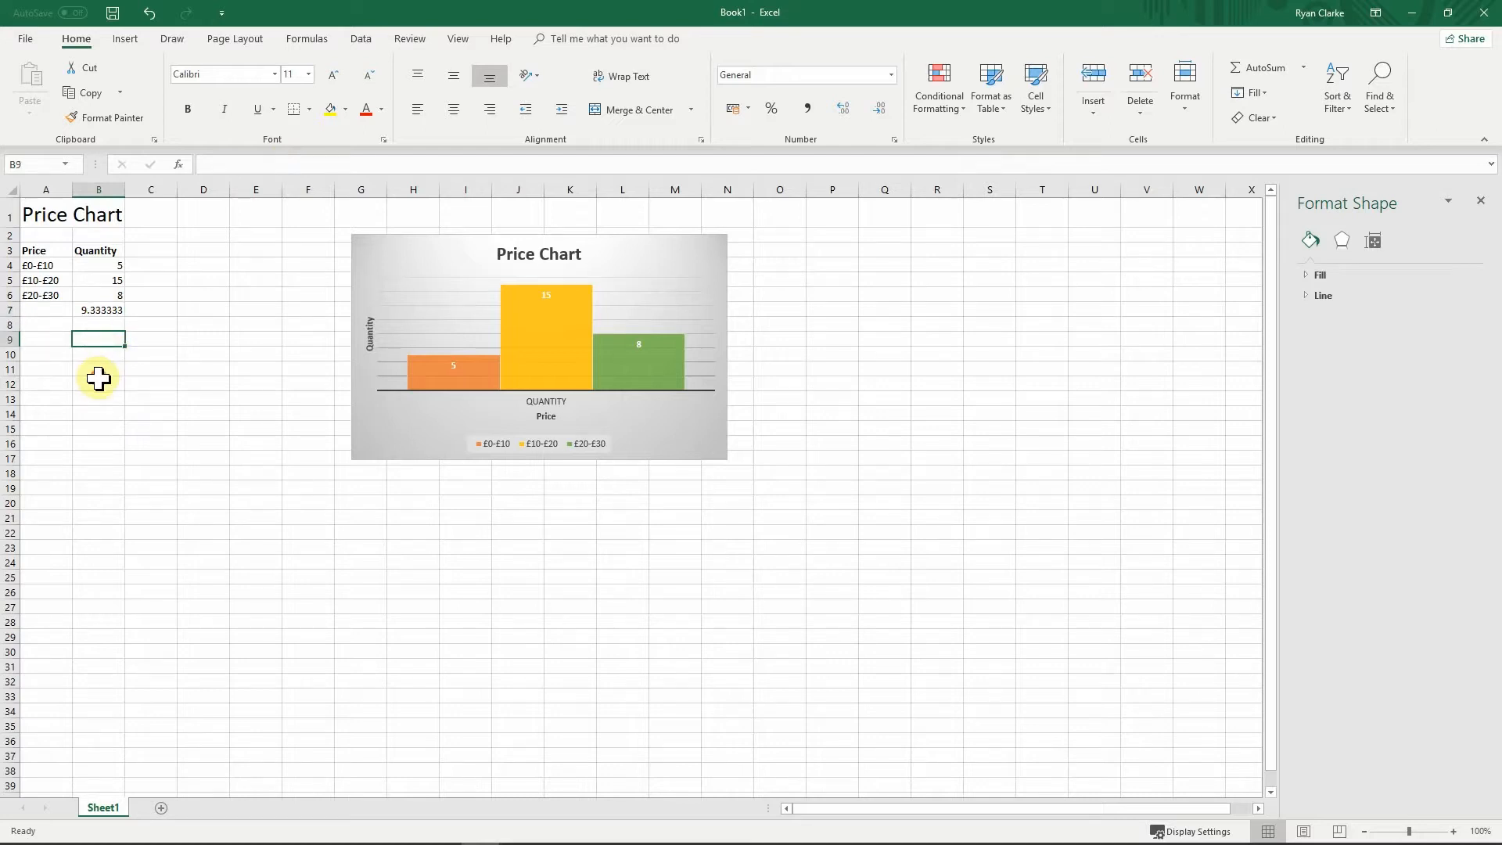
Step: Enter £9,582 in cell B12 below the table and leave B12 selected
left_click(103, 384)
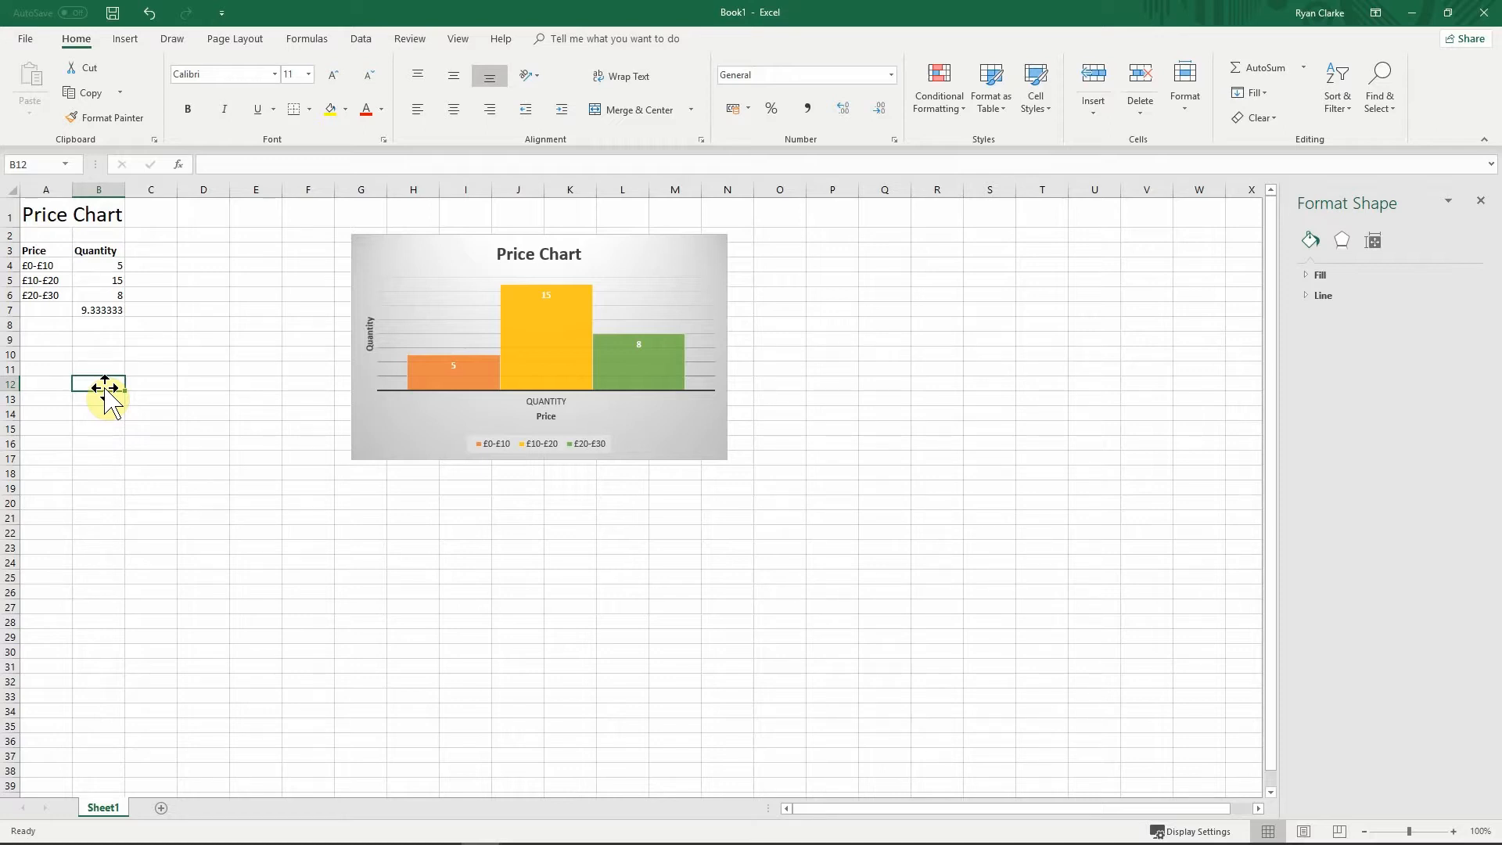
type("£")
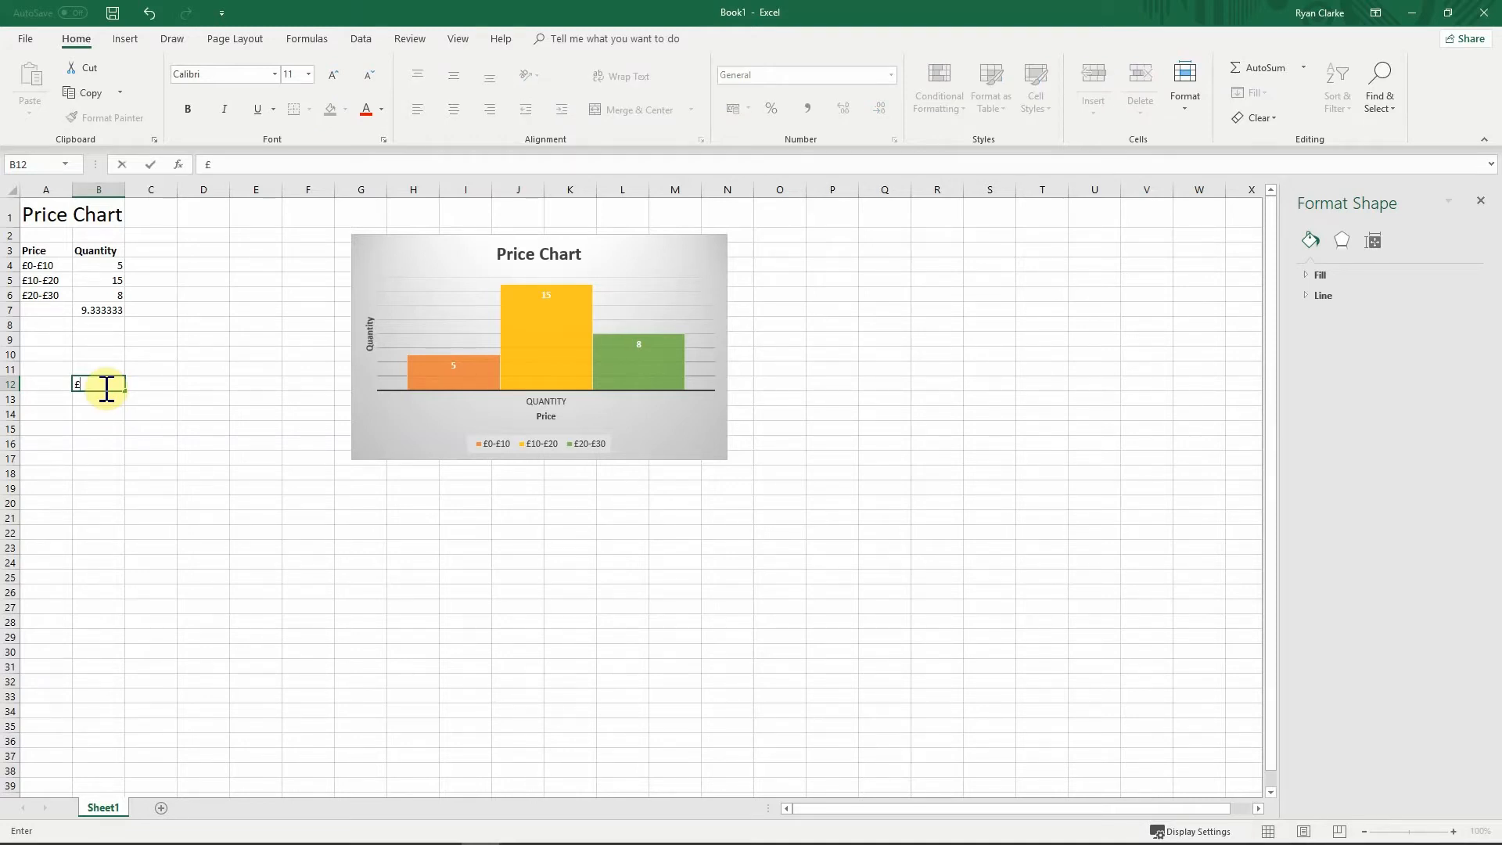
type("9,582")
key("Return")
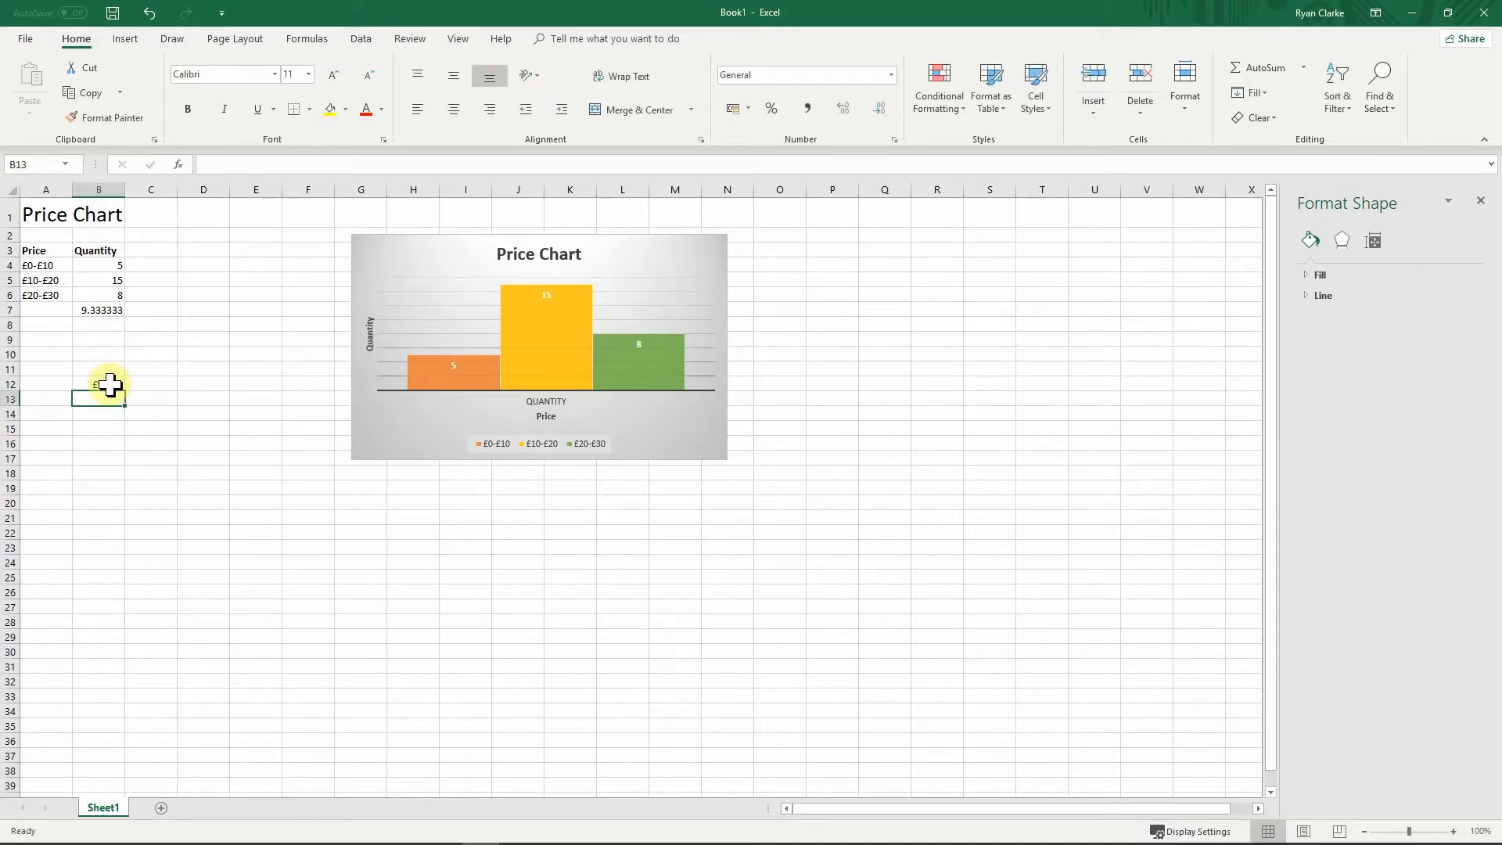
left_click(110, 384)
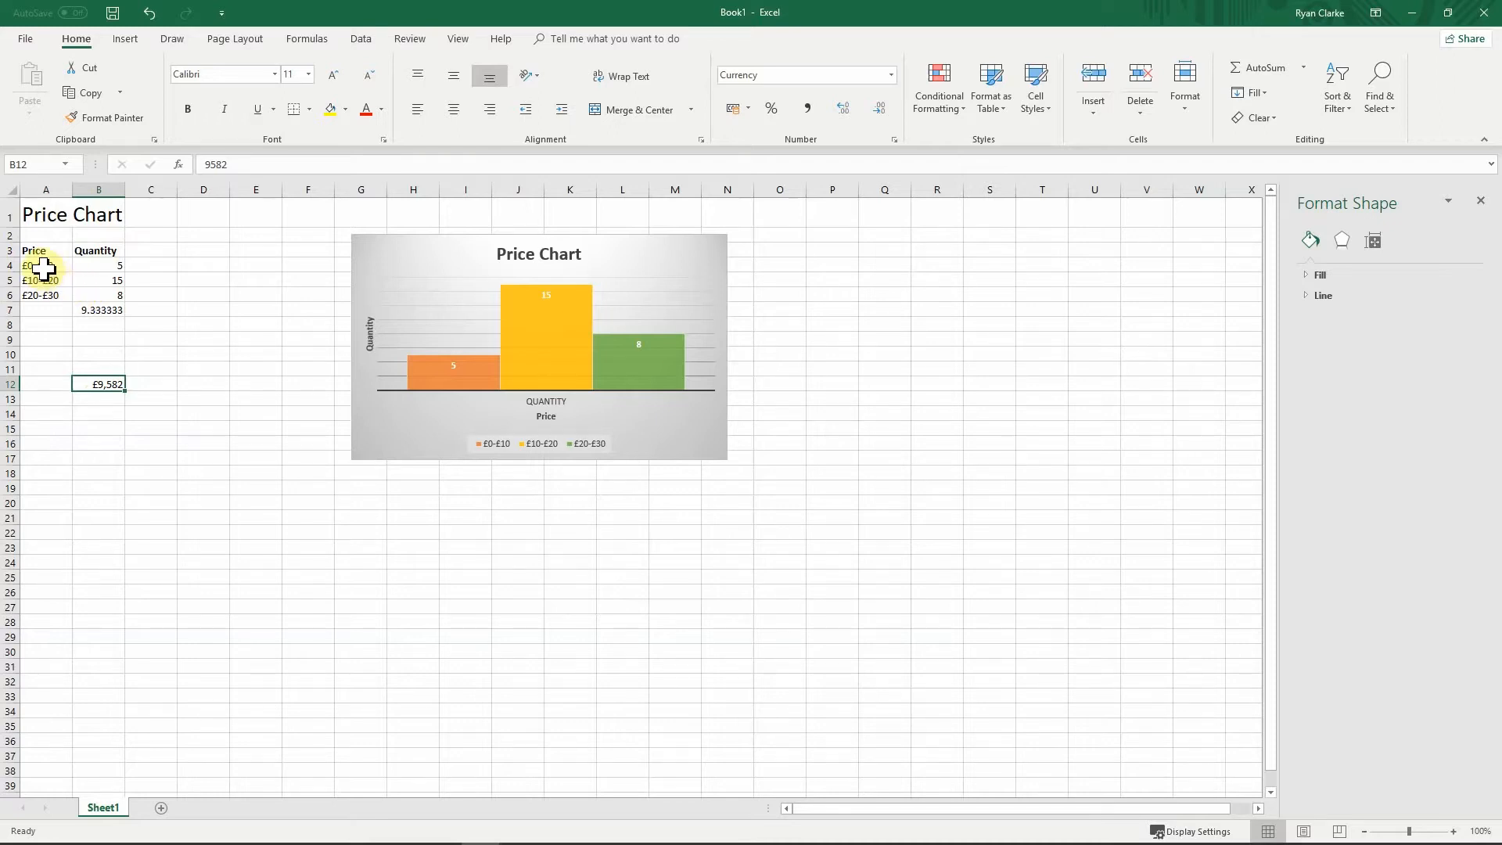
left_click_drag(39, 267, 94, 309)
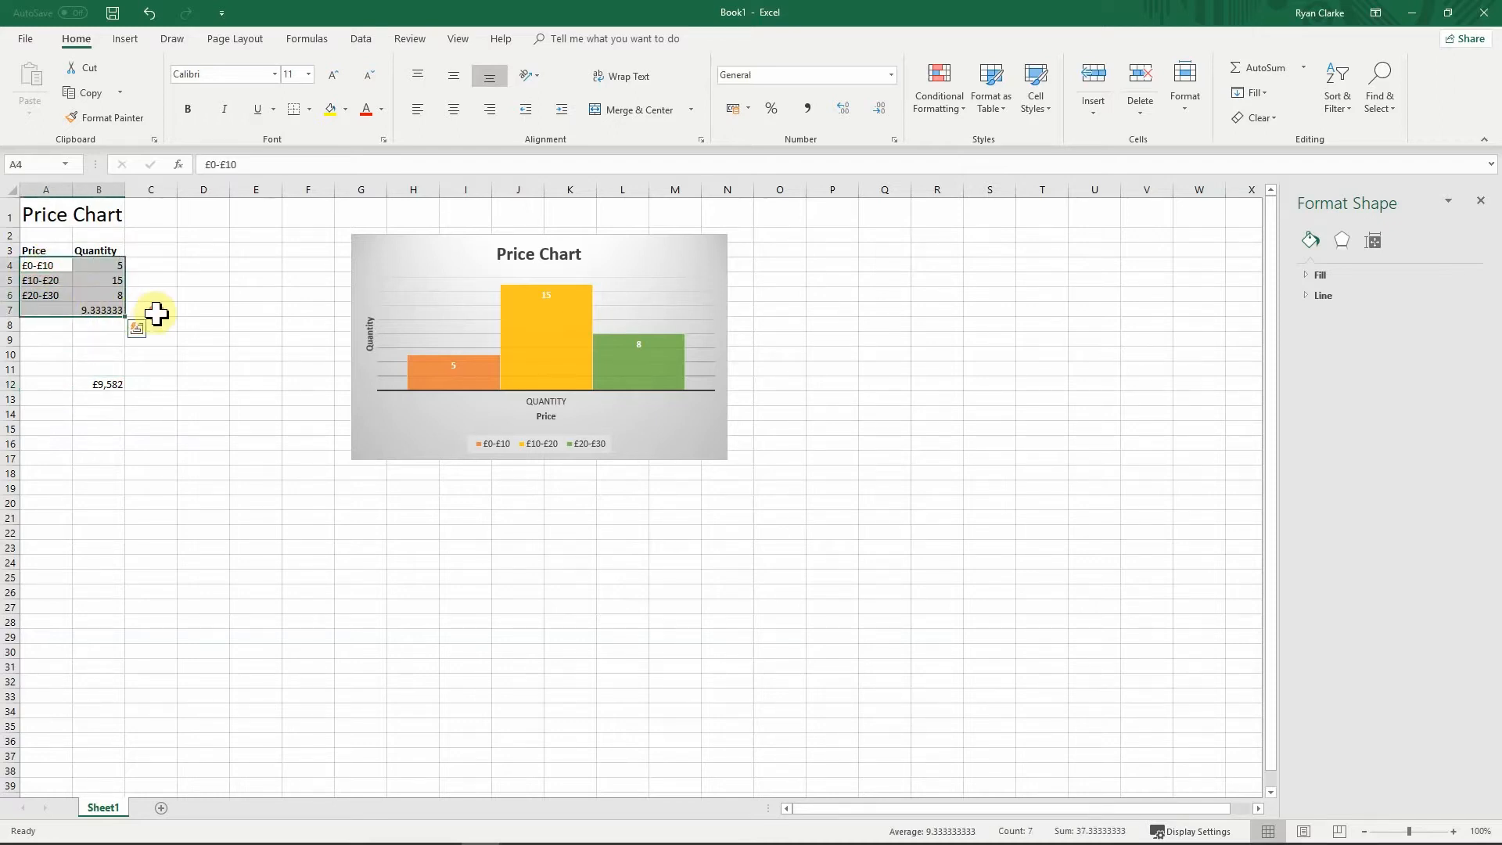
left_click(156, 313)
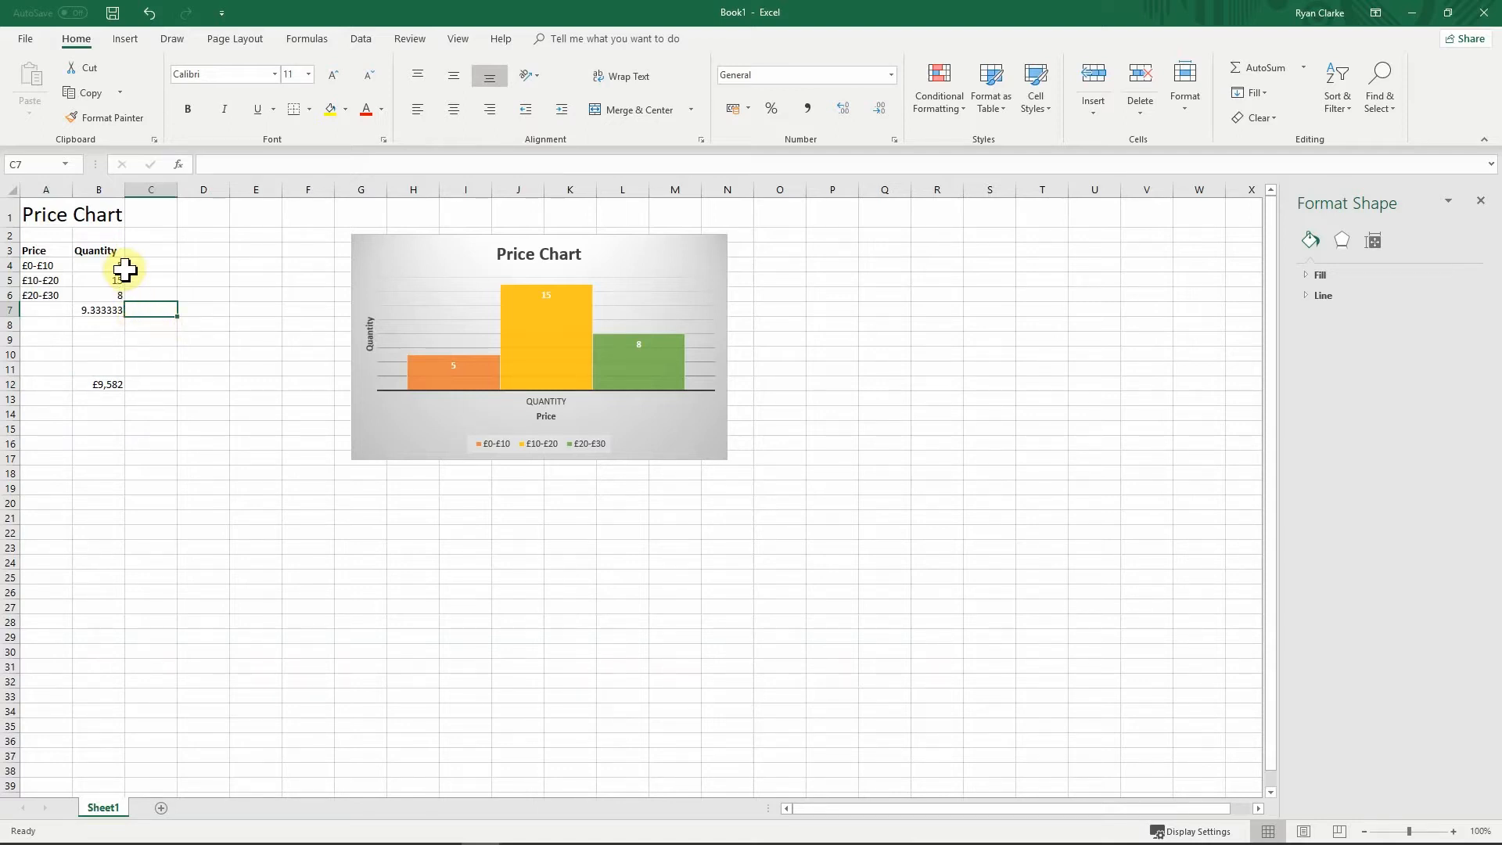
left_click(91, 383)
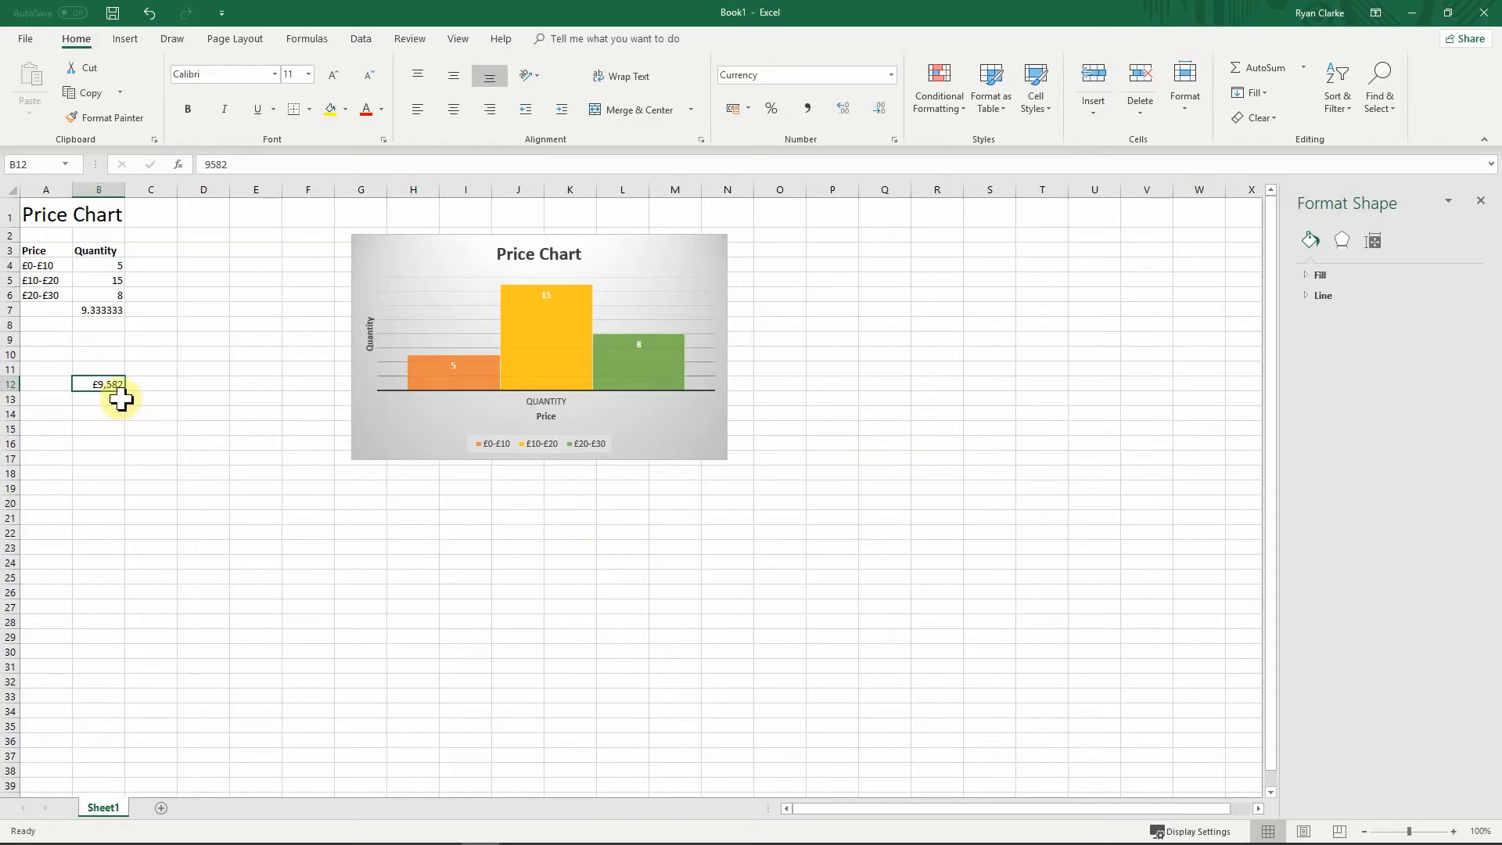
Step: Add a Less Than £10,00 rule to B12 using Light Red Fill with Dark Red Text
left_click(948, 116)
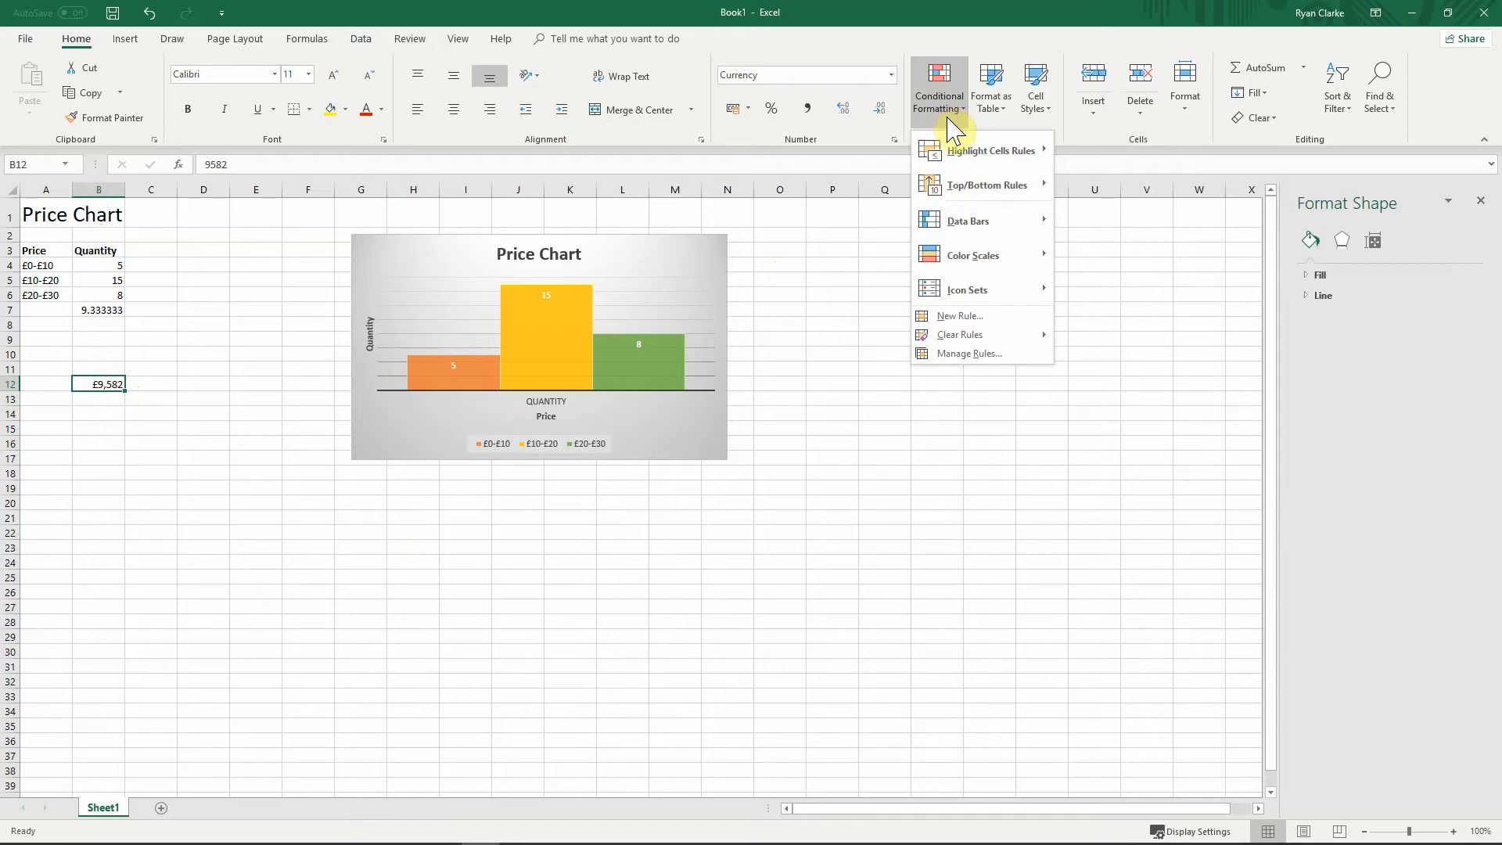
mouse_move(954, 153)
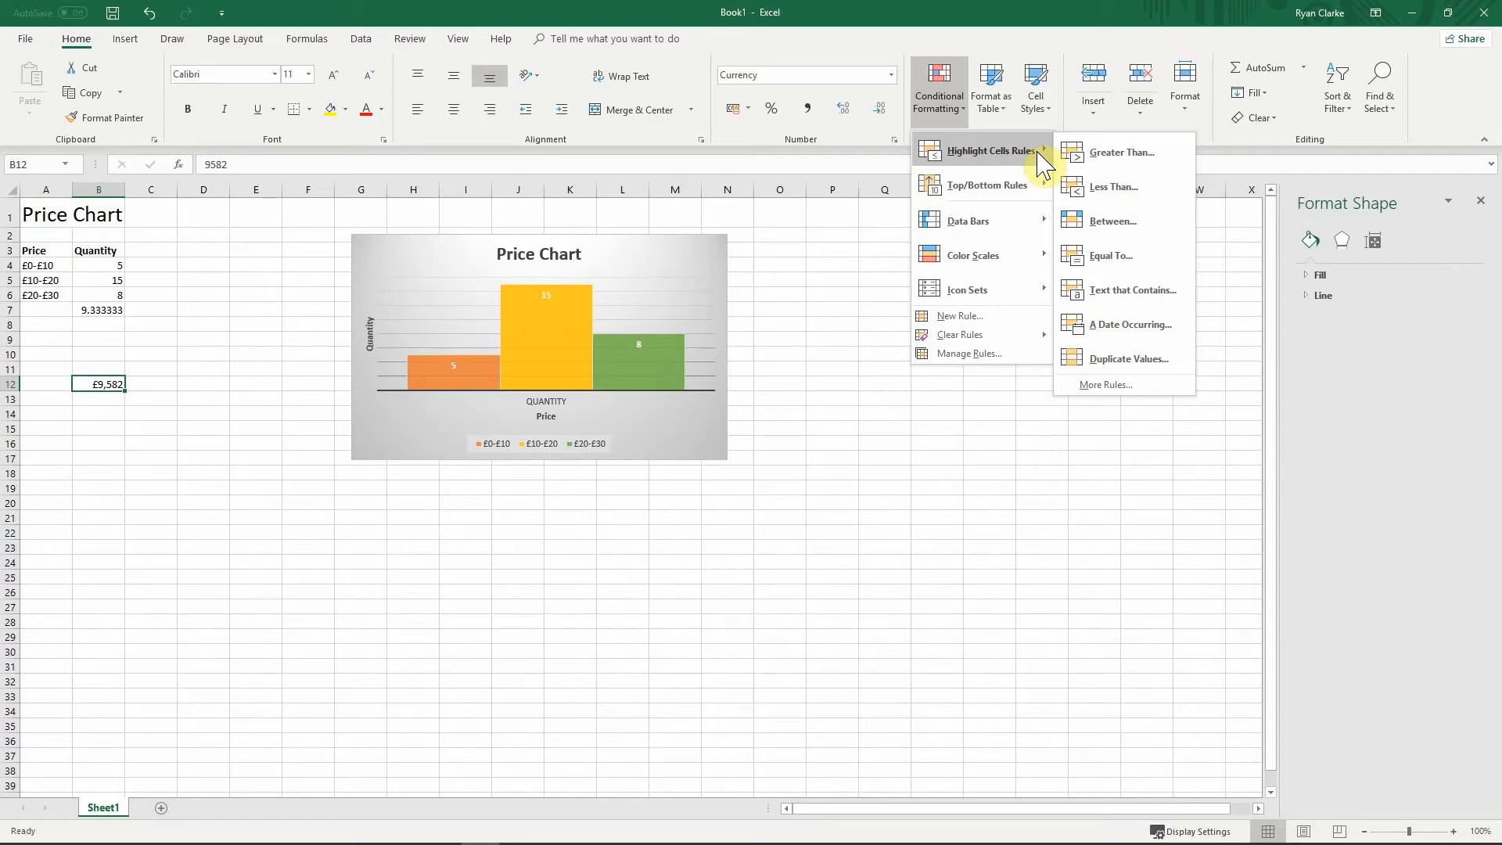
left_click(1096, 188)
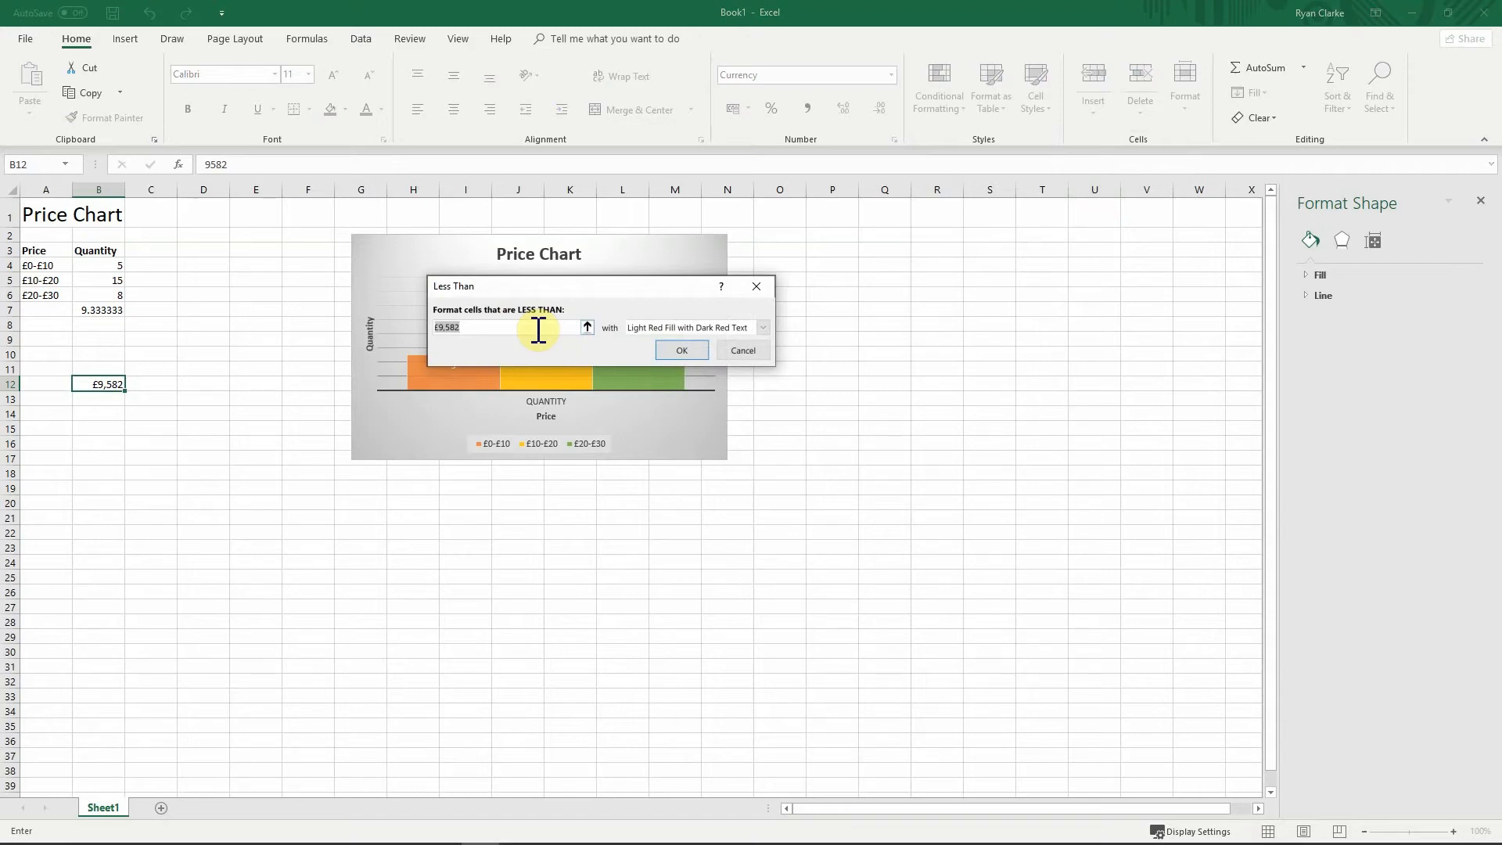
type("£10,00")
left_click(685, 329)
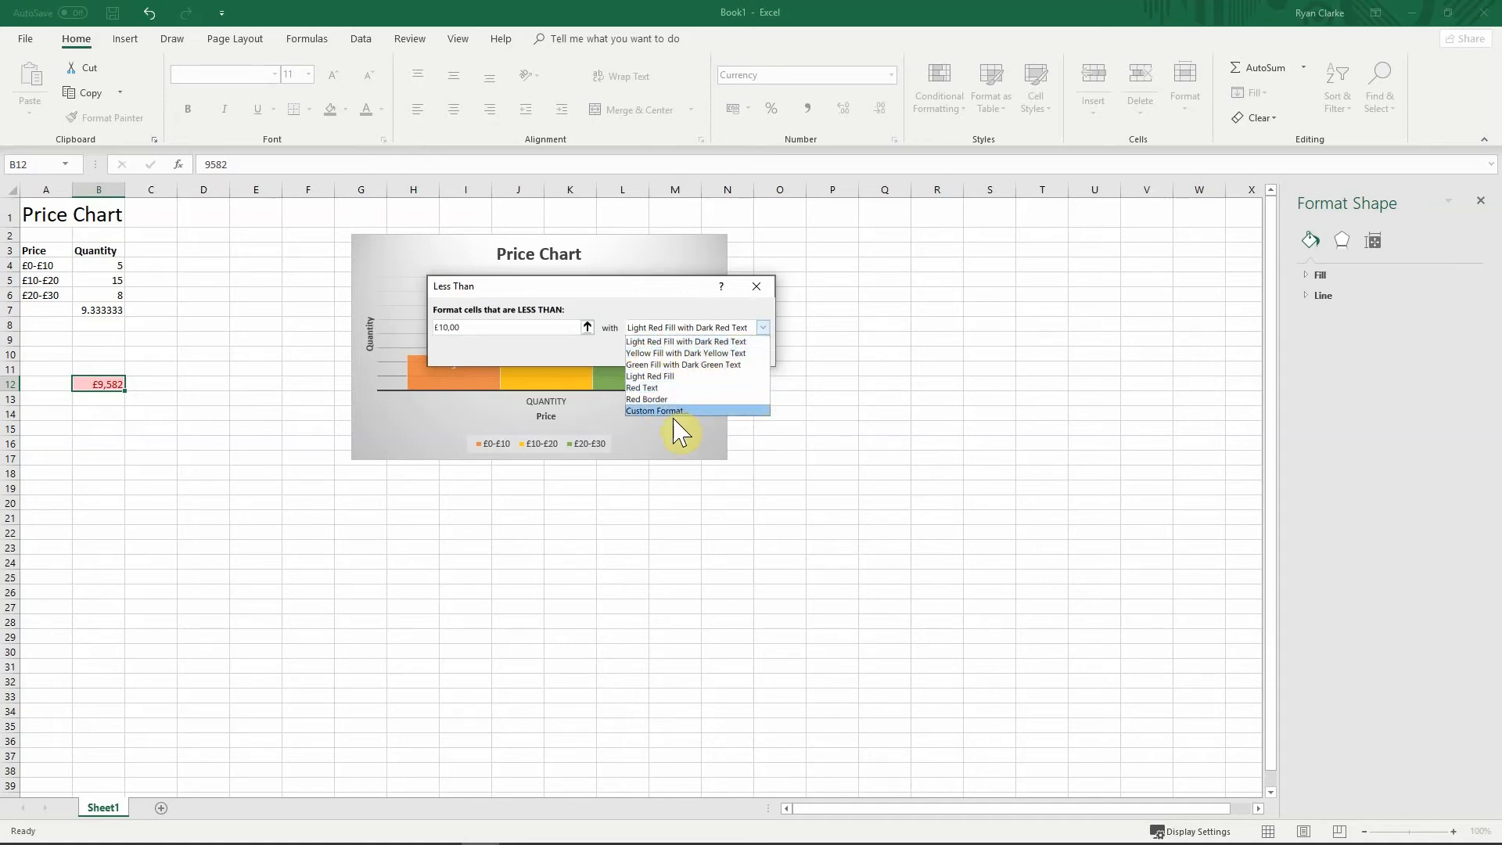
left_click(656, 411)
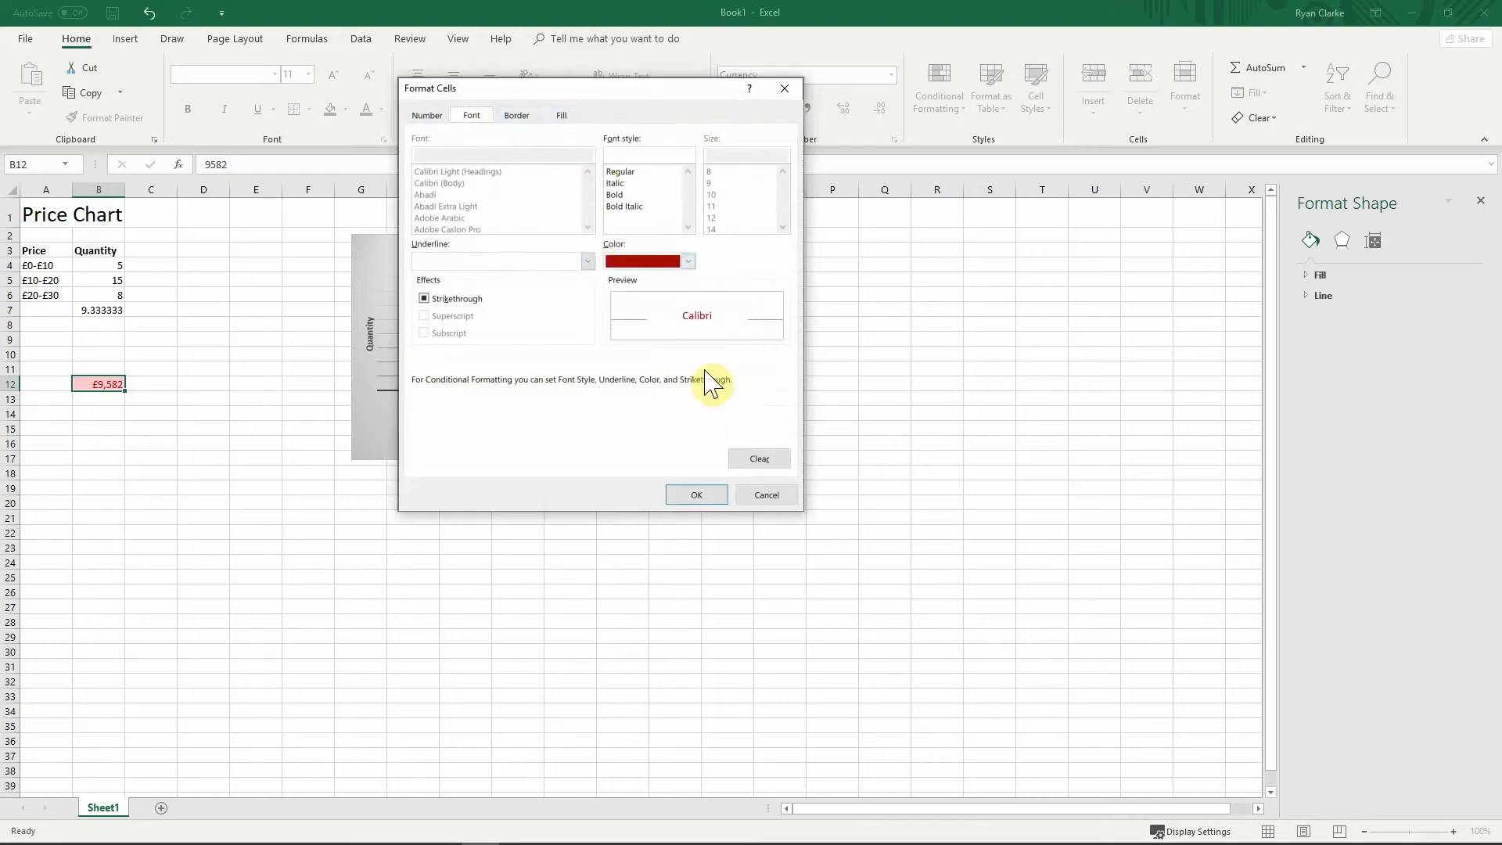
left_click(756, 497)
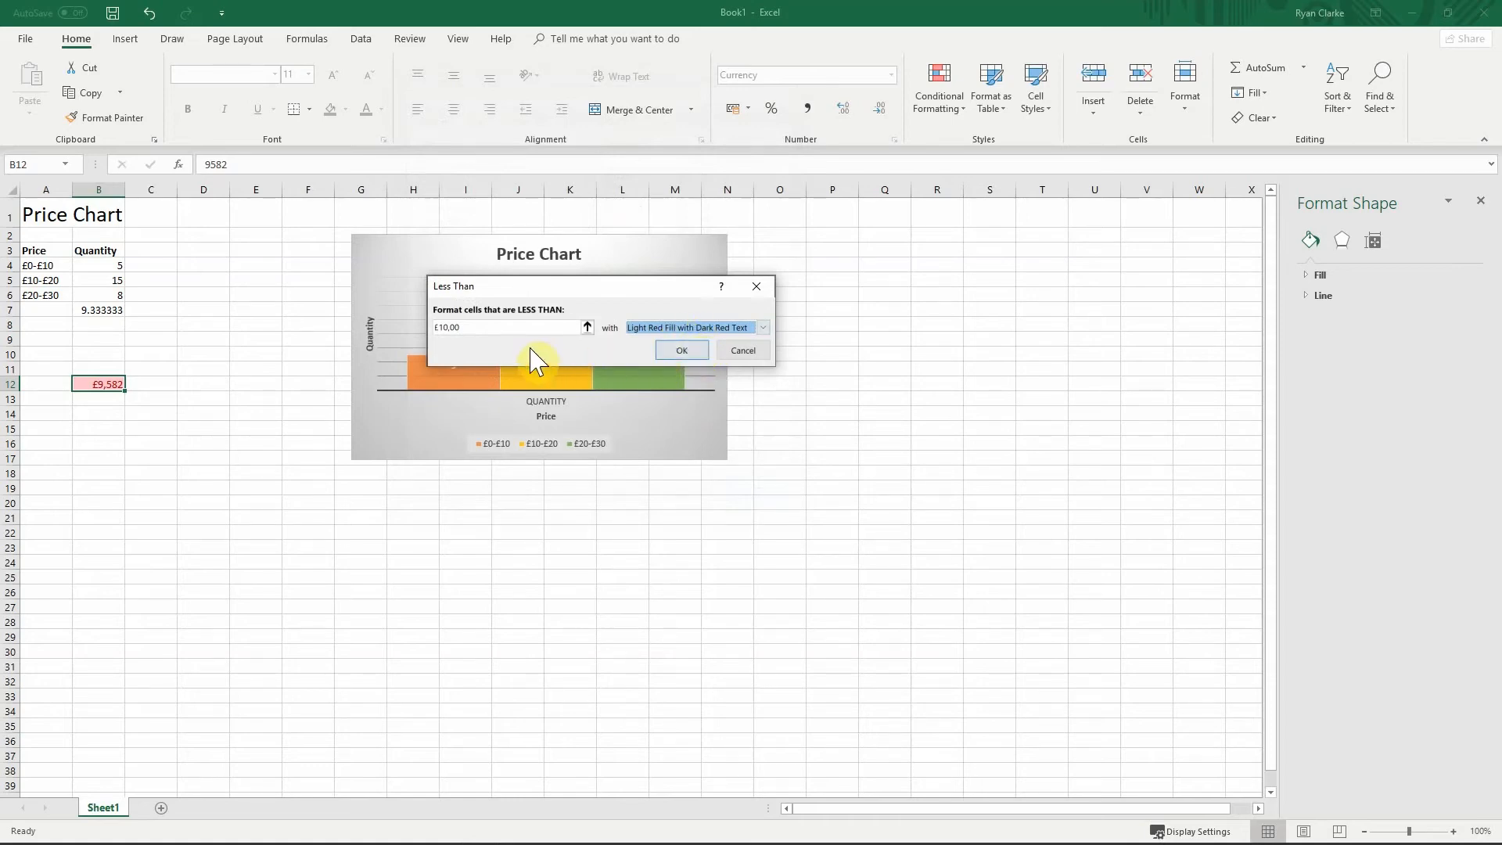
left_click(681, 350)
left_click(305, 442)
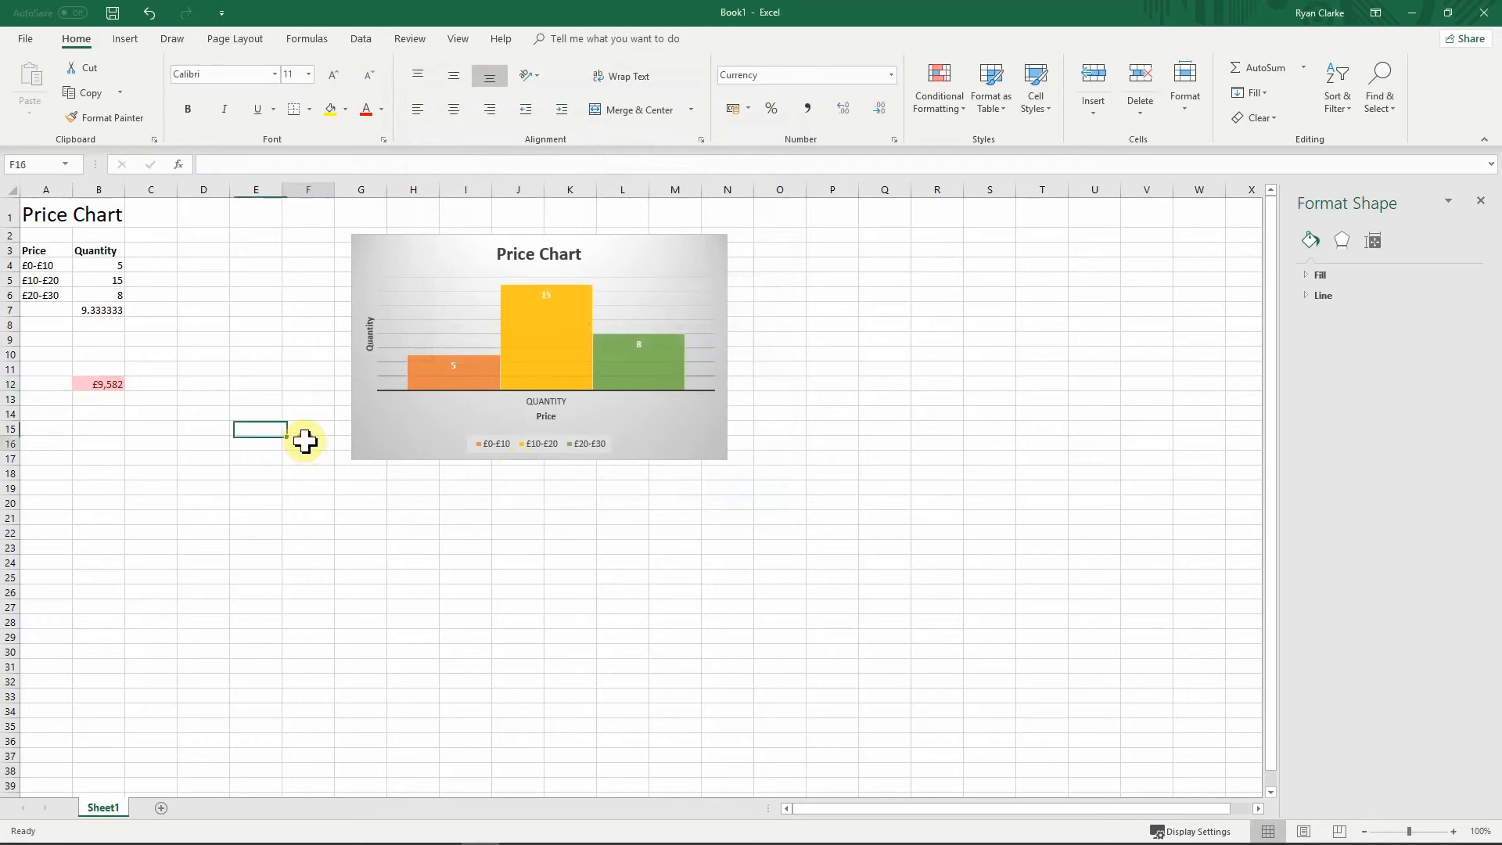
left_click(106, 384)
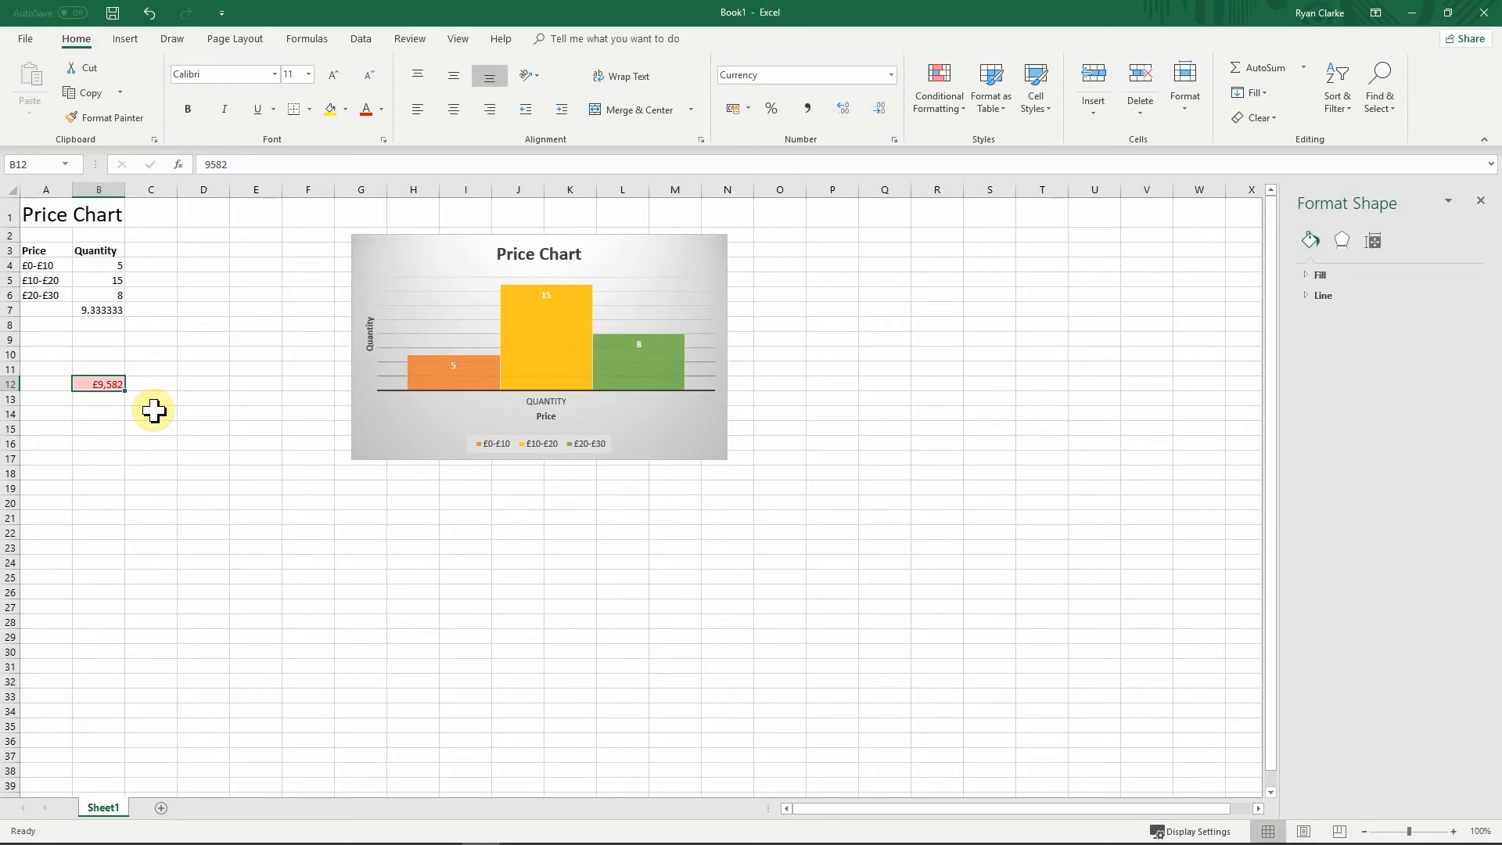
Step: Enter £11,000 in cell B12
type("£11")
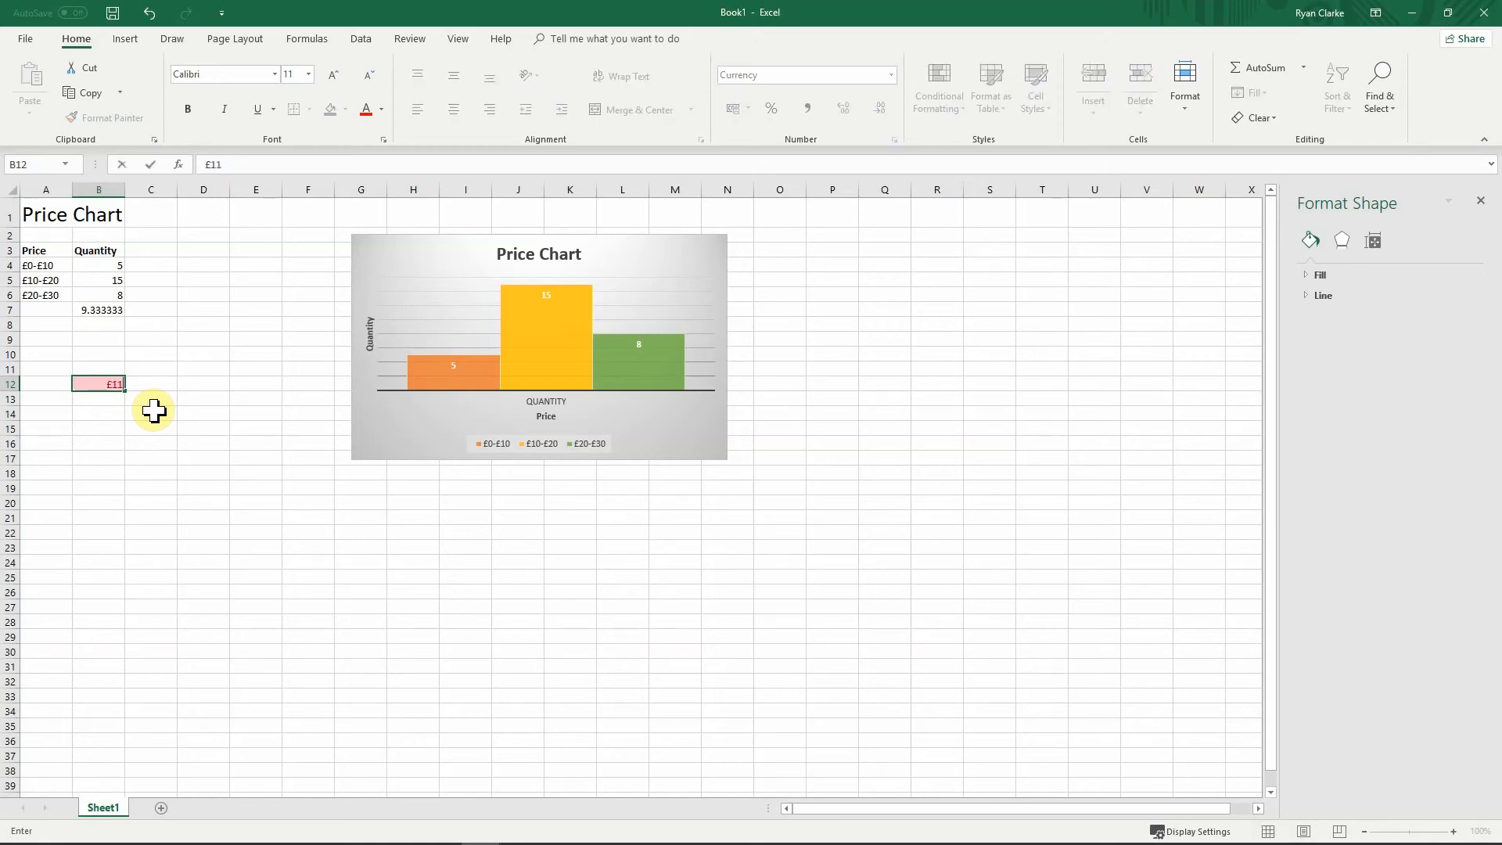
type(",000")
key("Return")
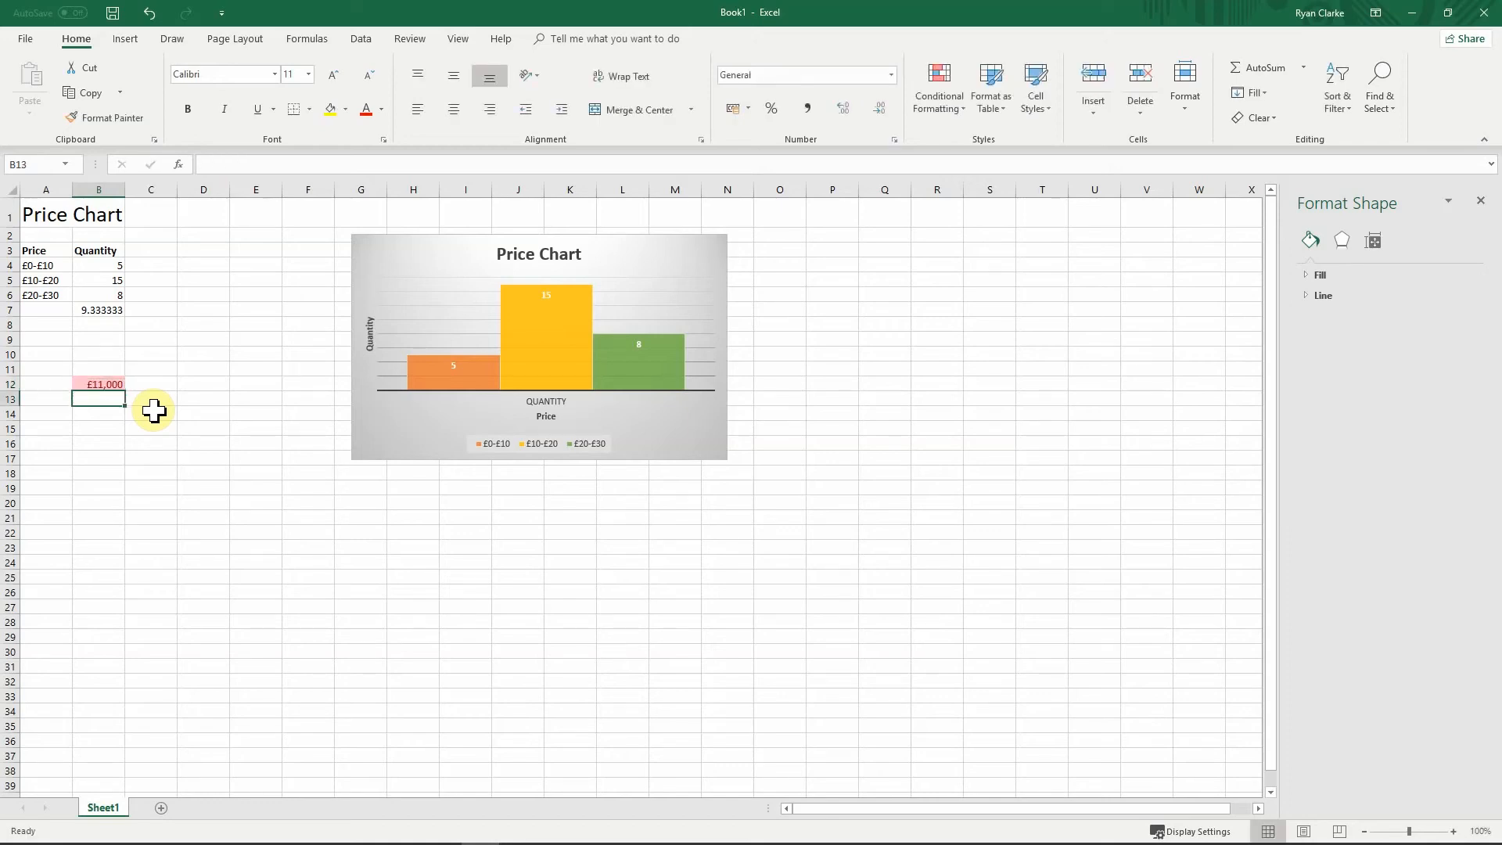
key("Up")
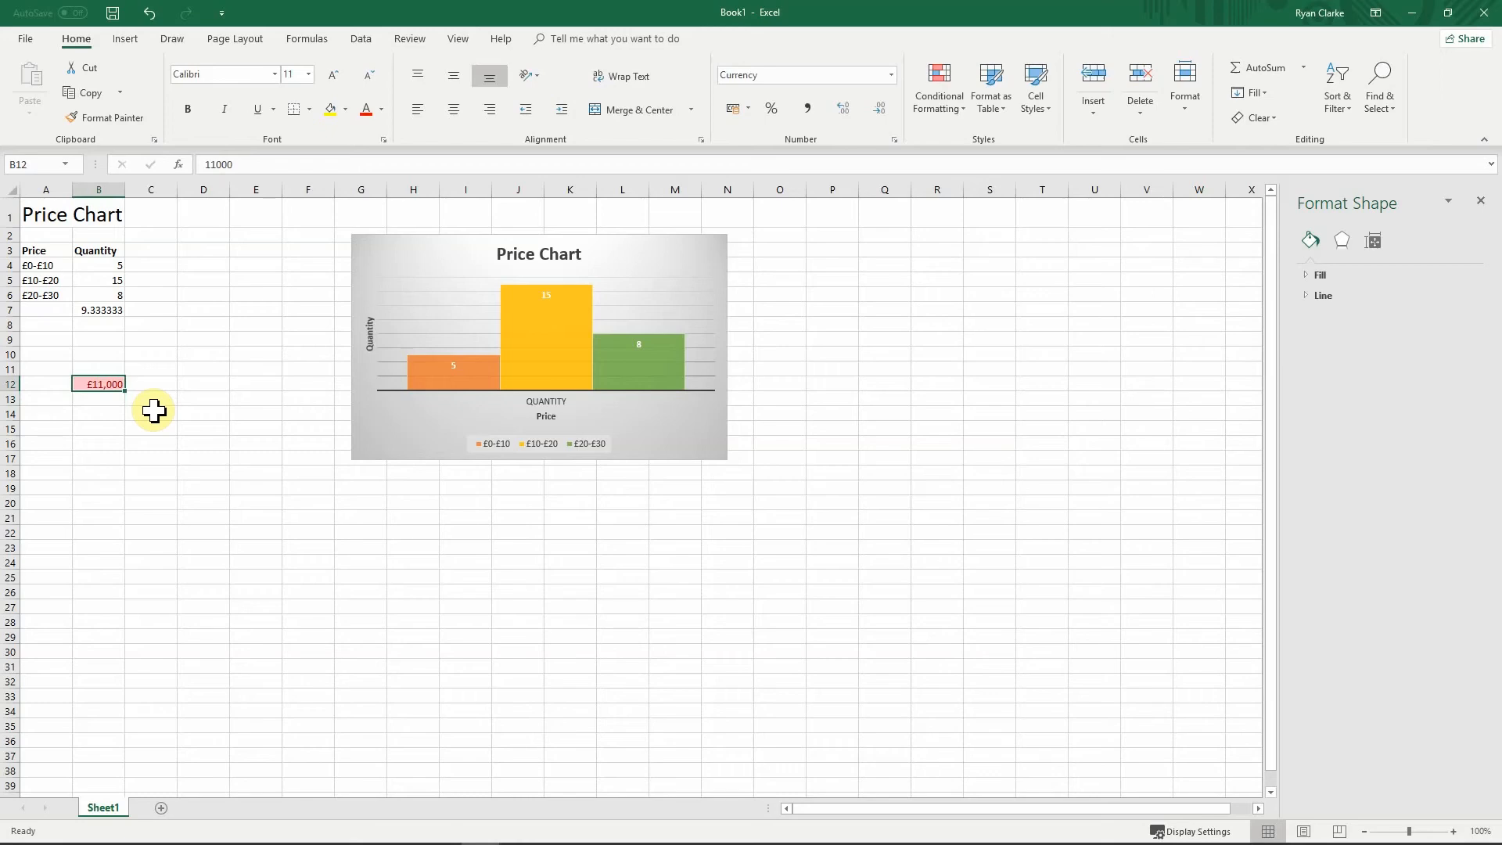
Step: Add a Greater Than £10,000 rule to B12 with Green Fill with Dark Green Text
left_click(943, 110)
mouse_move(972, 155)
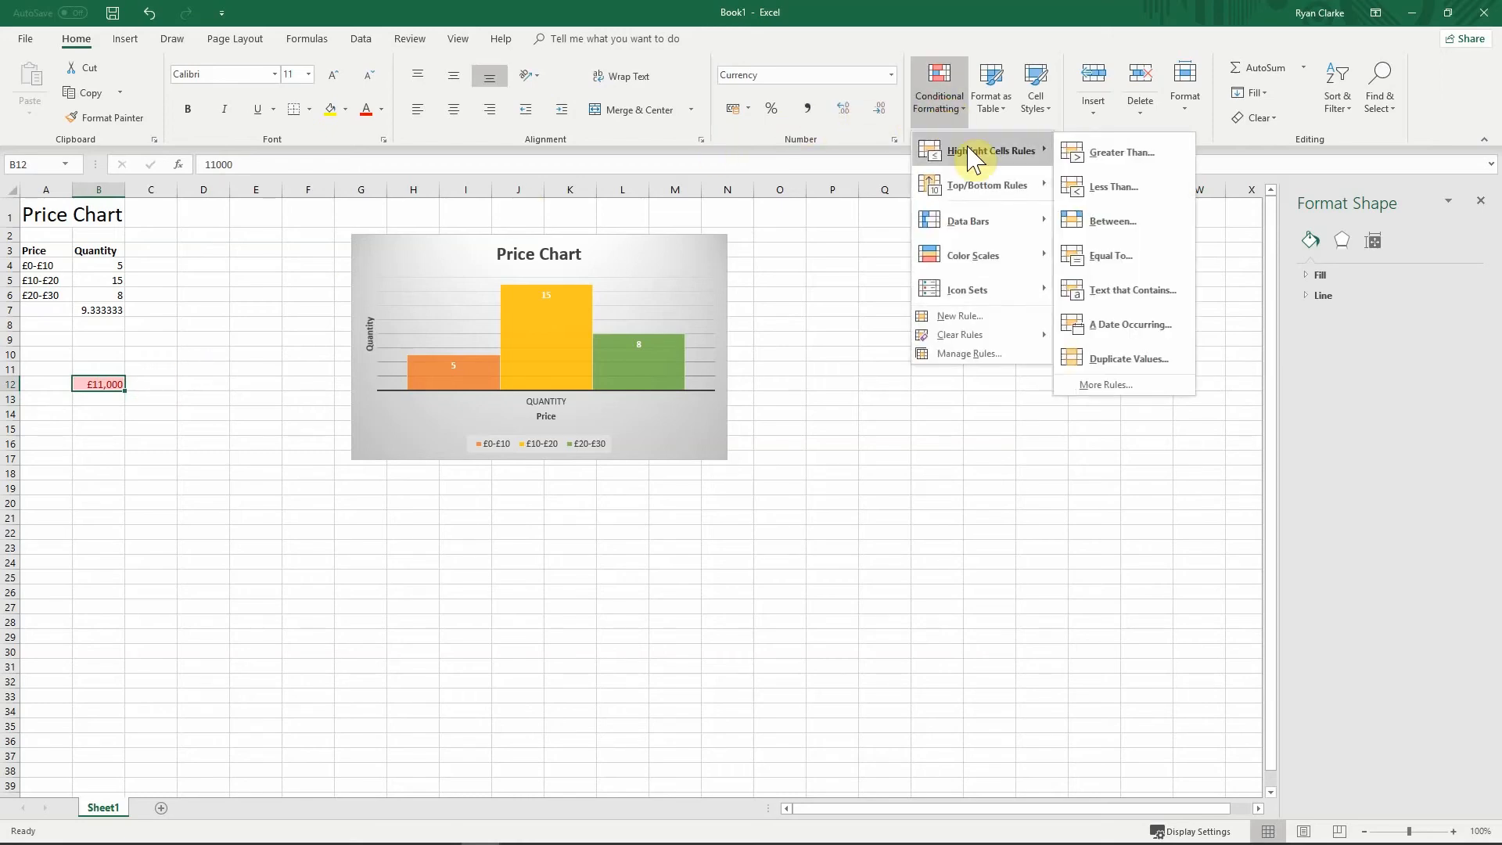
left_click(1127, 154)
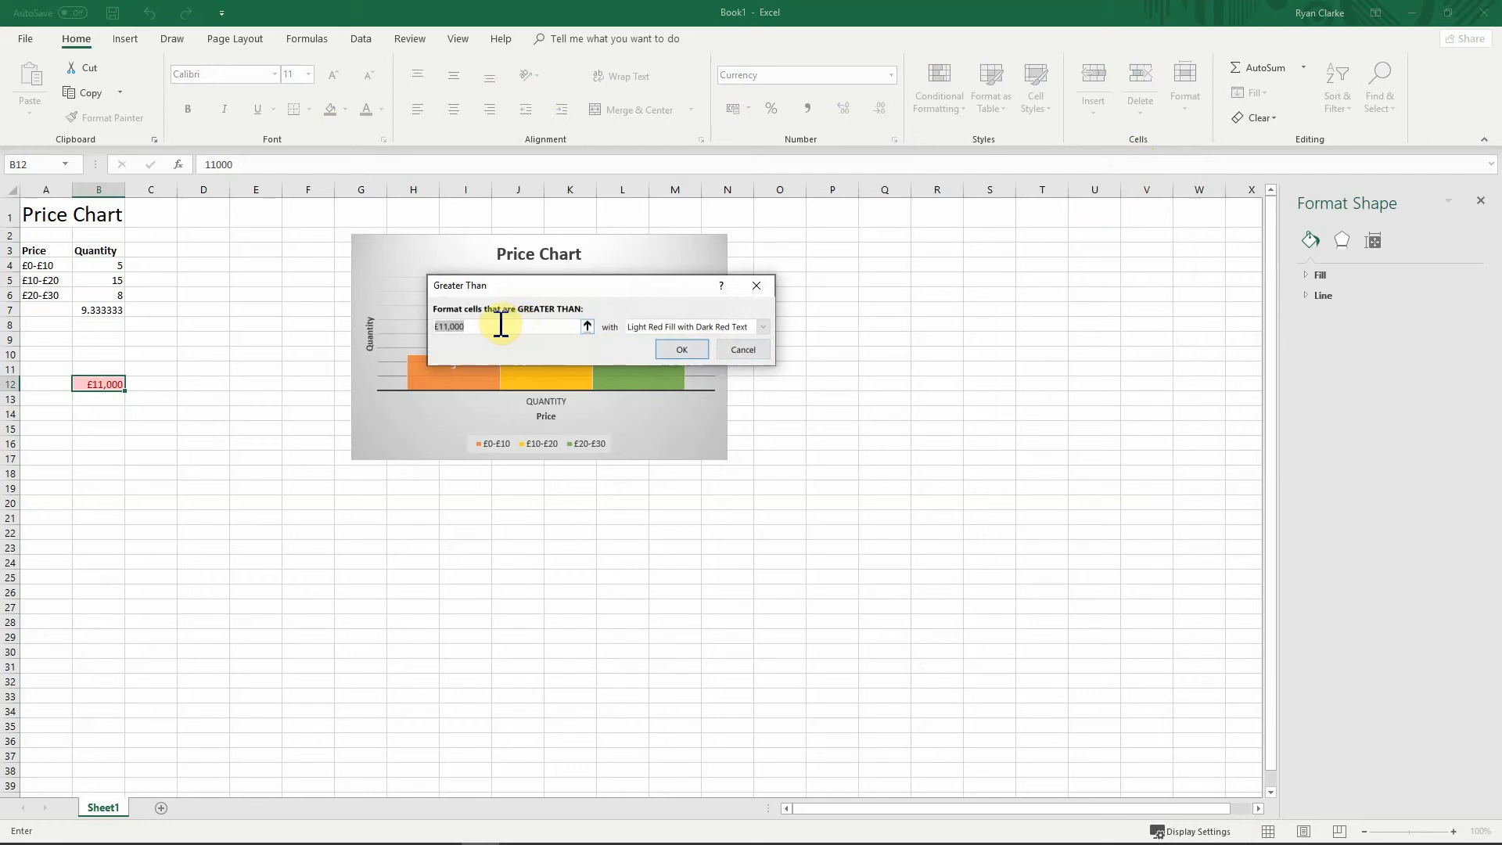
type("£10,000")
left_click(673, 327)
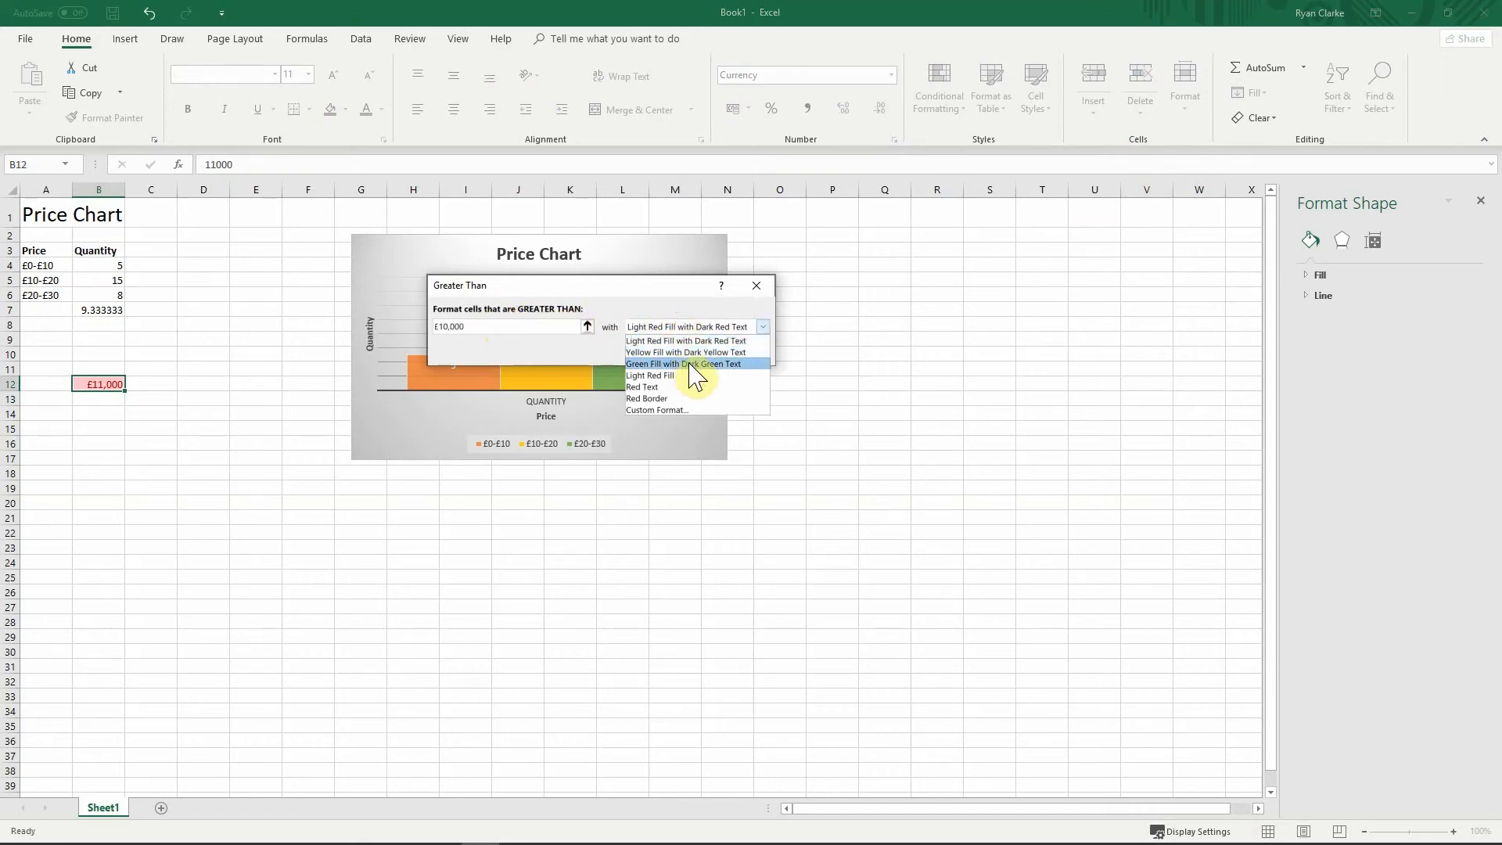
left_click(667, 364)
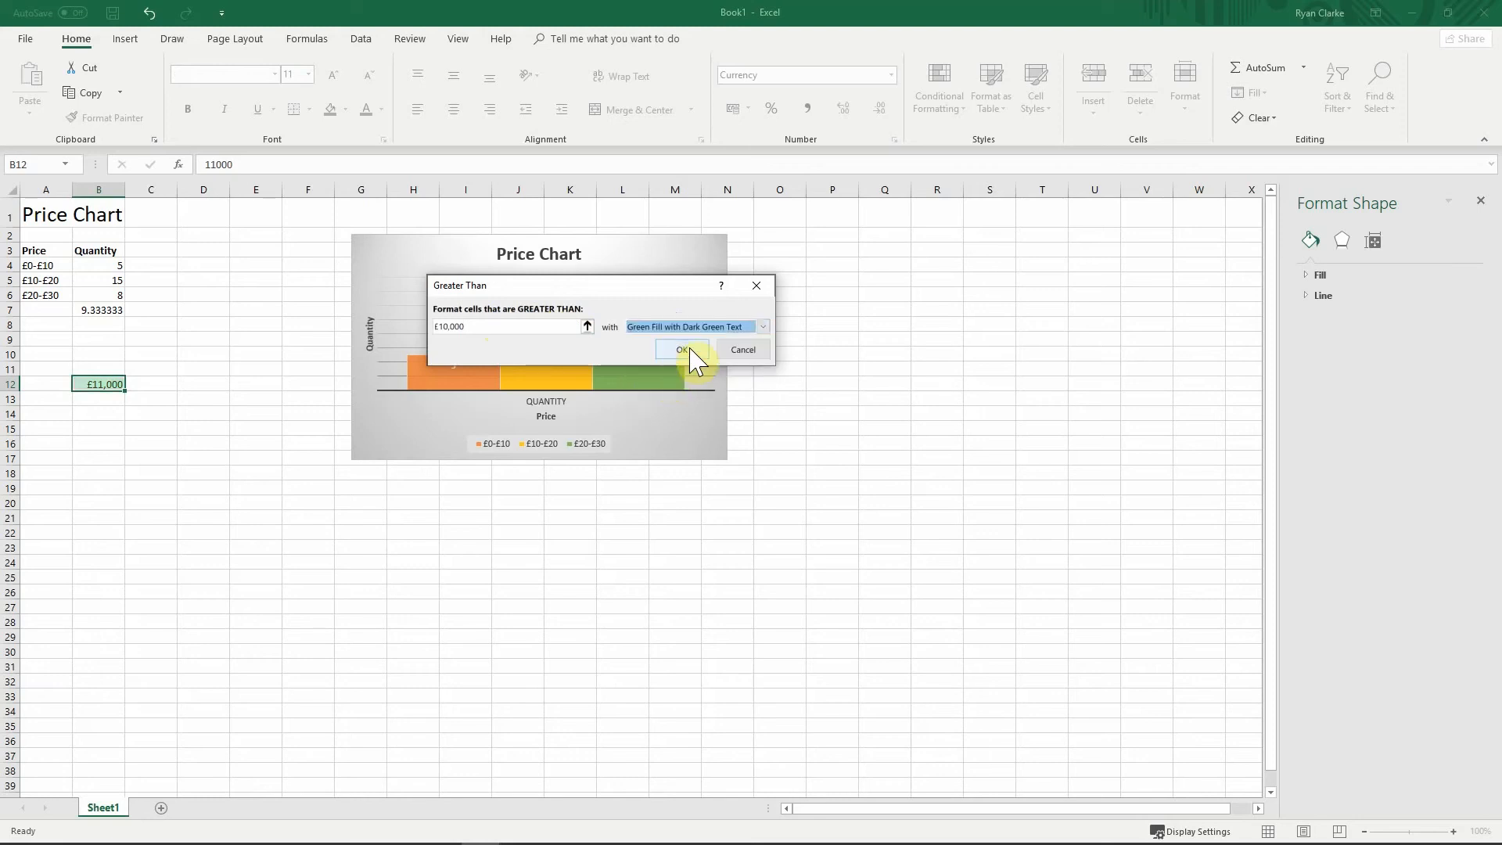
left_click(682, 351)
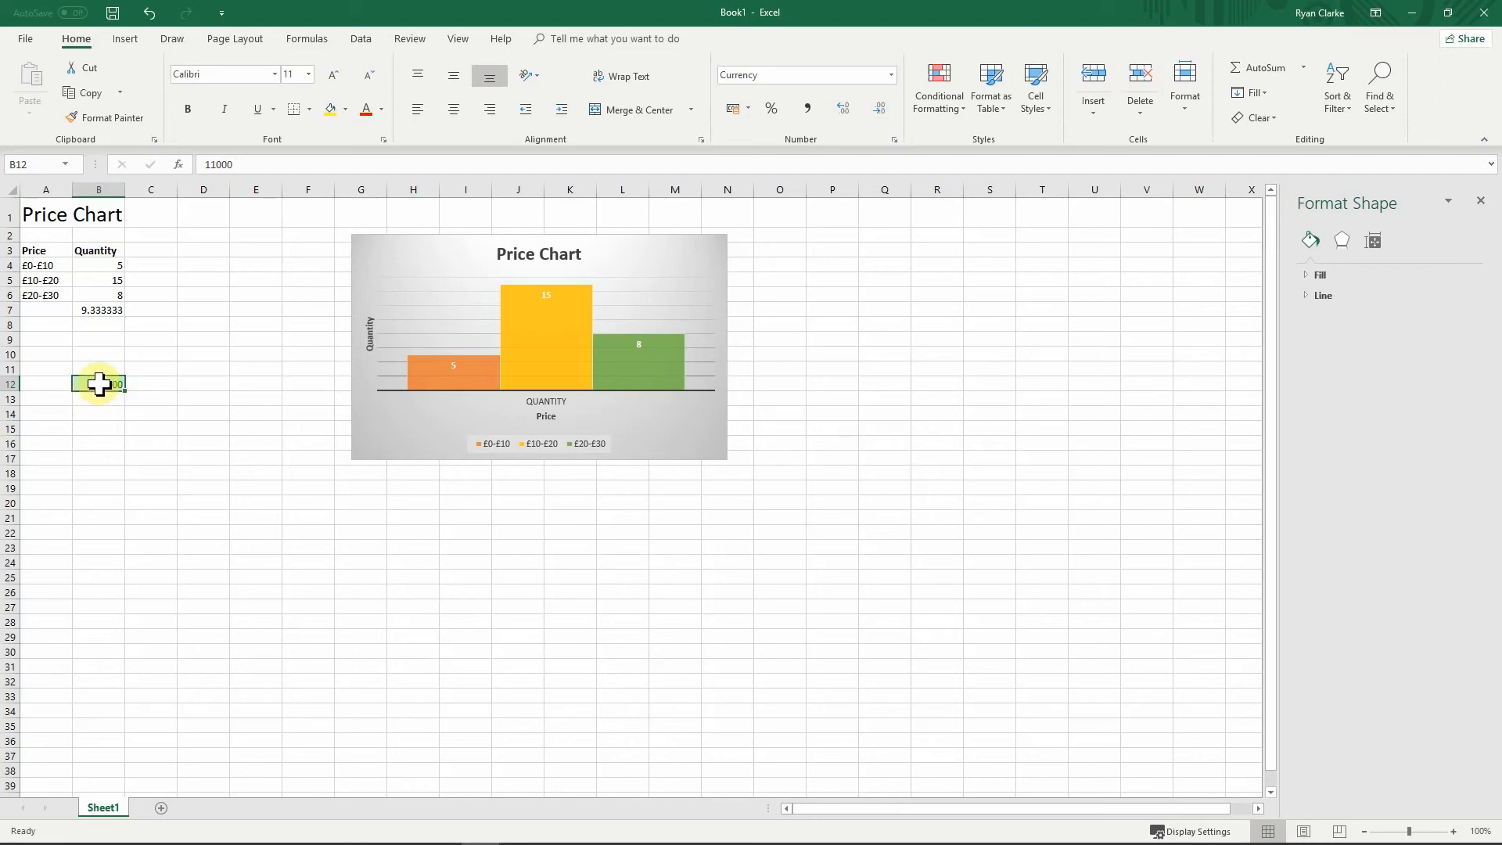
Step: Change B12 to £9,500 to test the rules, turning it light red
type("£")
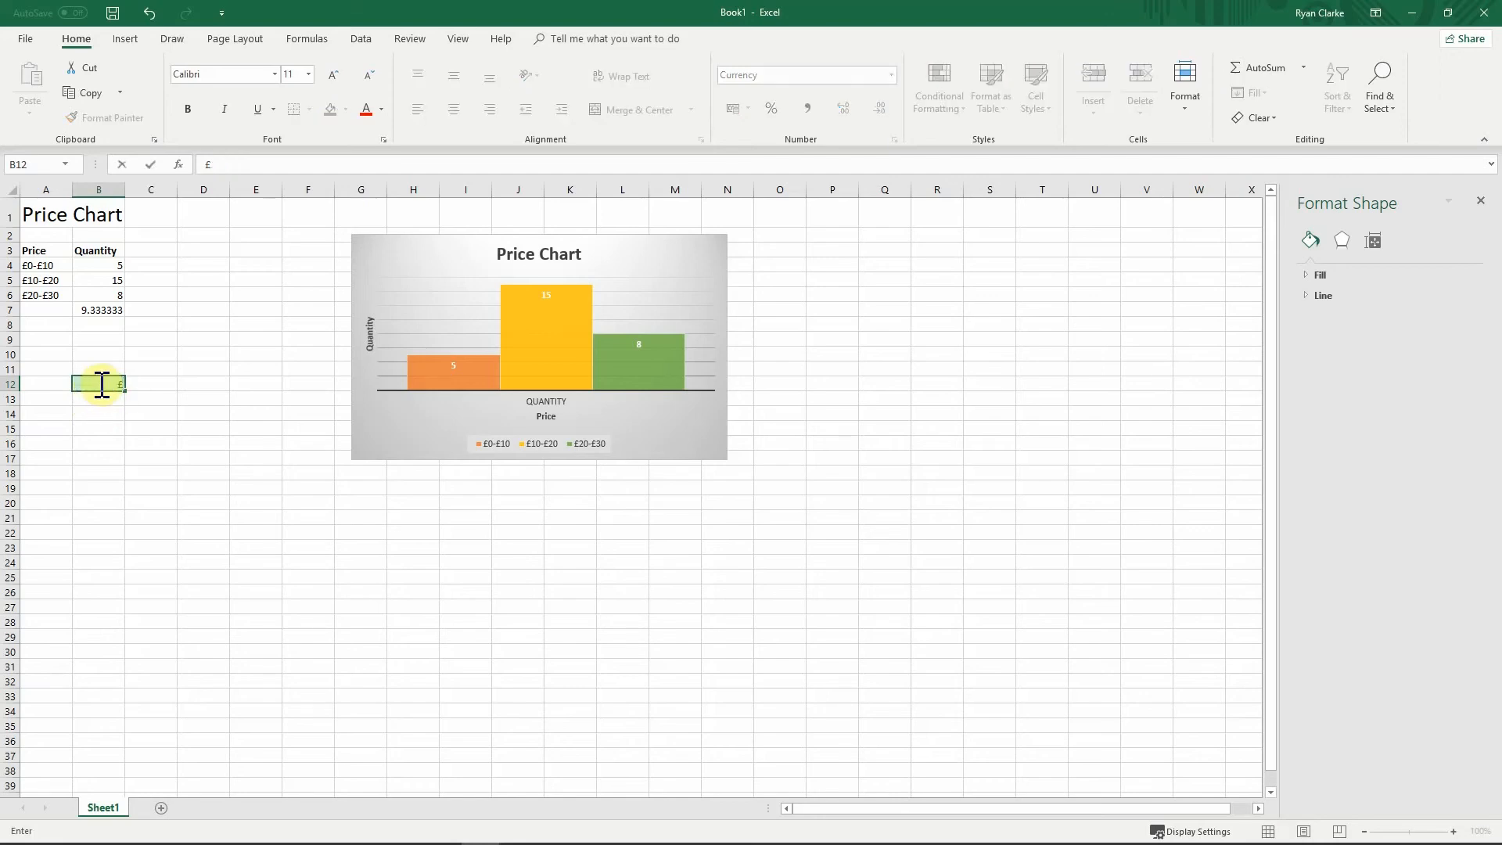
type("9,500")
key("Return")
left_click(143, 413)
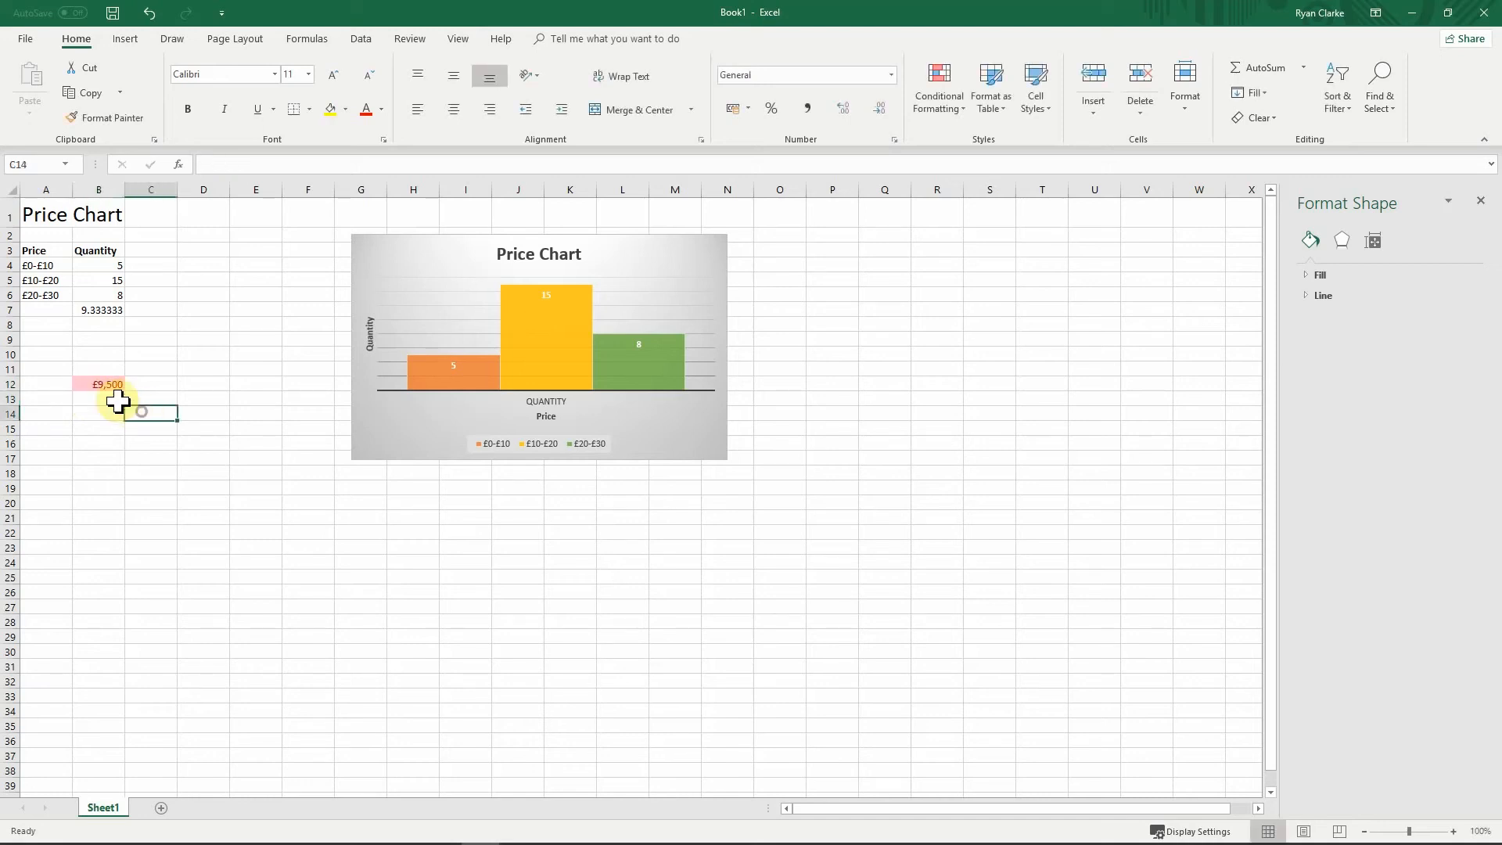
left_click(105, 388)
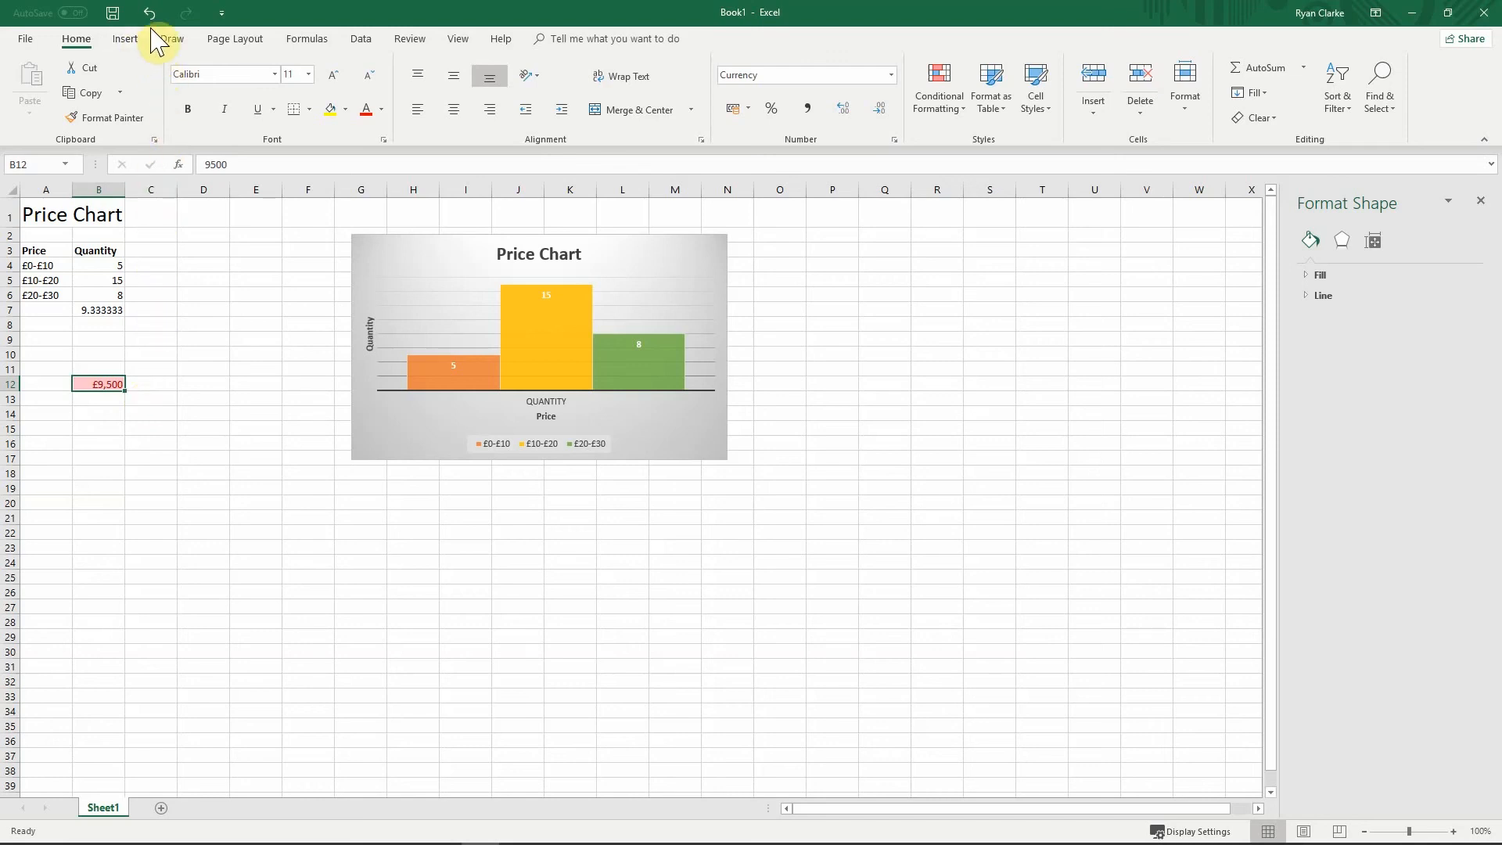
left_click(243, 325)
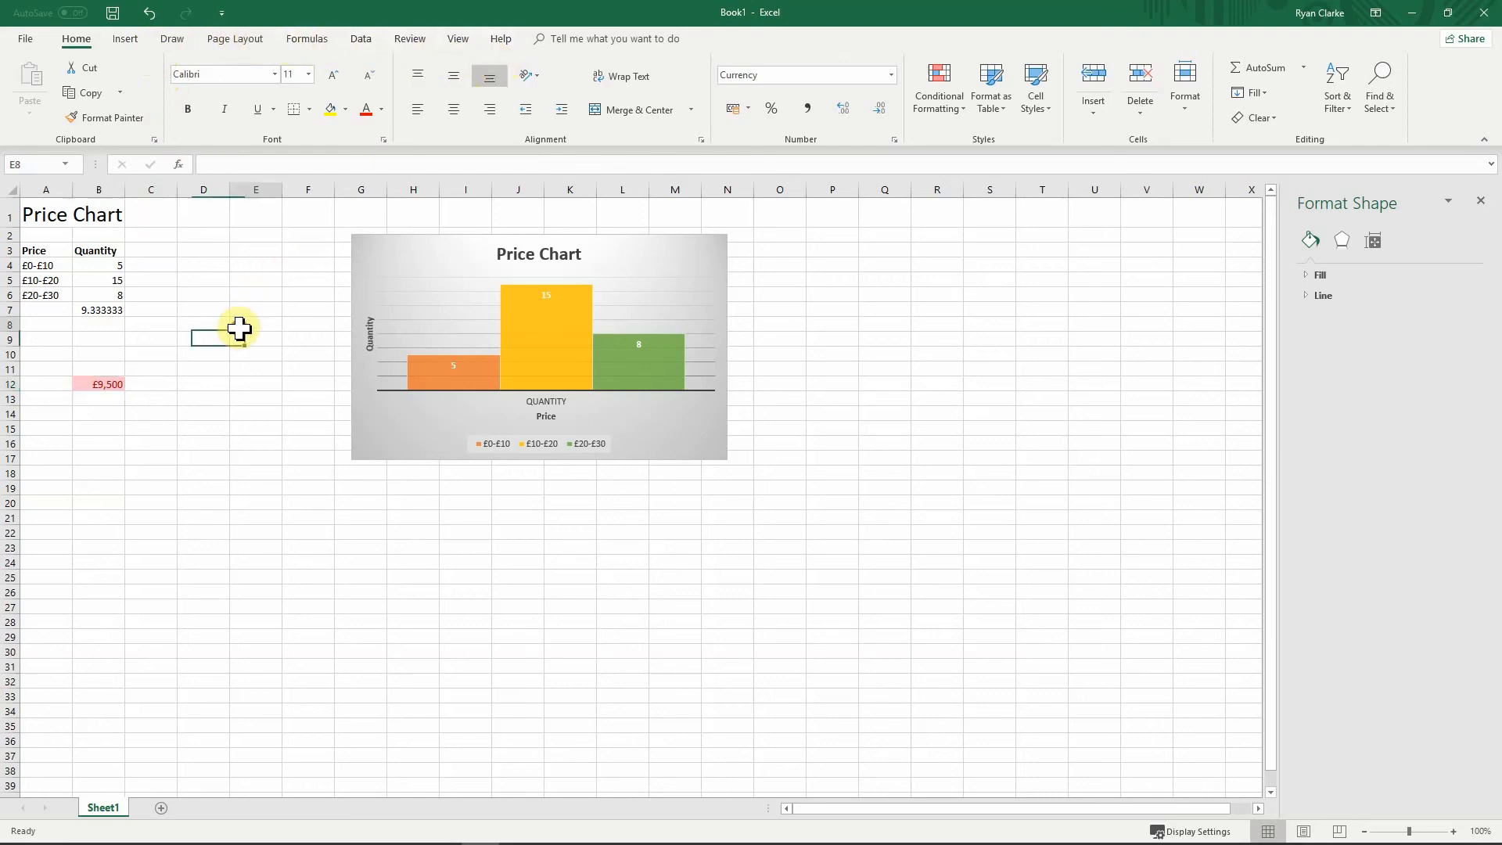